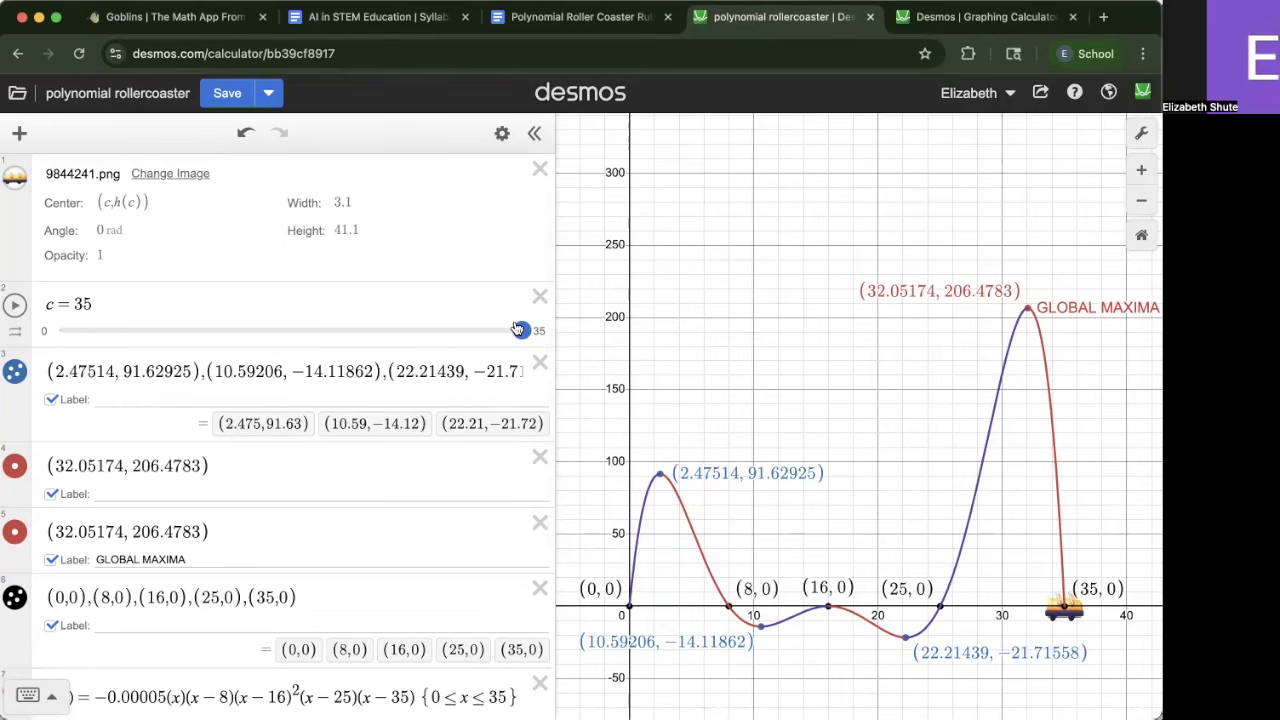
# Examine the completed polynomial roller coaster graph and scroll through its expression list
pyautogui.moveTo(702, 309)
pyautogui.mouseDown()
pyautogui.moveTo(723, 290)
pyautogui.moveTo(709, 288)
pyautogui.mouseUp()
pyautogui.scroll(-1, 766, 284)
pyautogui.moveTo(796, 281); pyautogui.dragTo(771, 321)
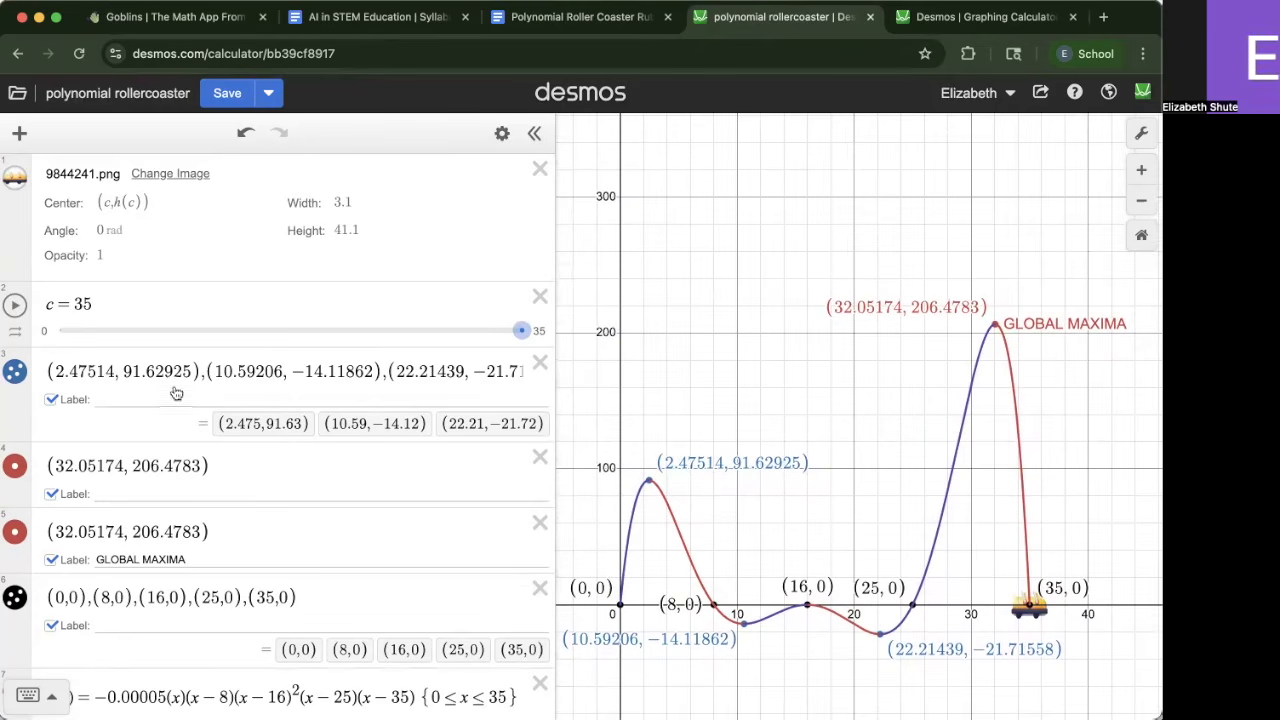
pyautogui.scroll(-5, 178, 390)
pyautogui.scroll(5, 181, 390)
pyautogui.moveTo(799, 398); pyautogui.dragTo(818, 364)
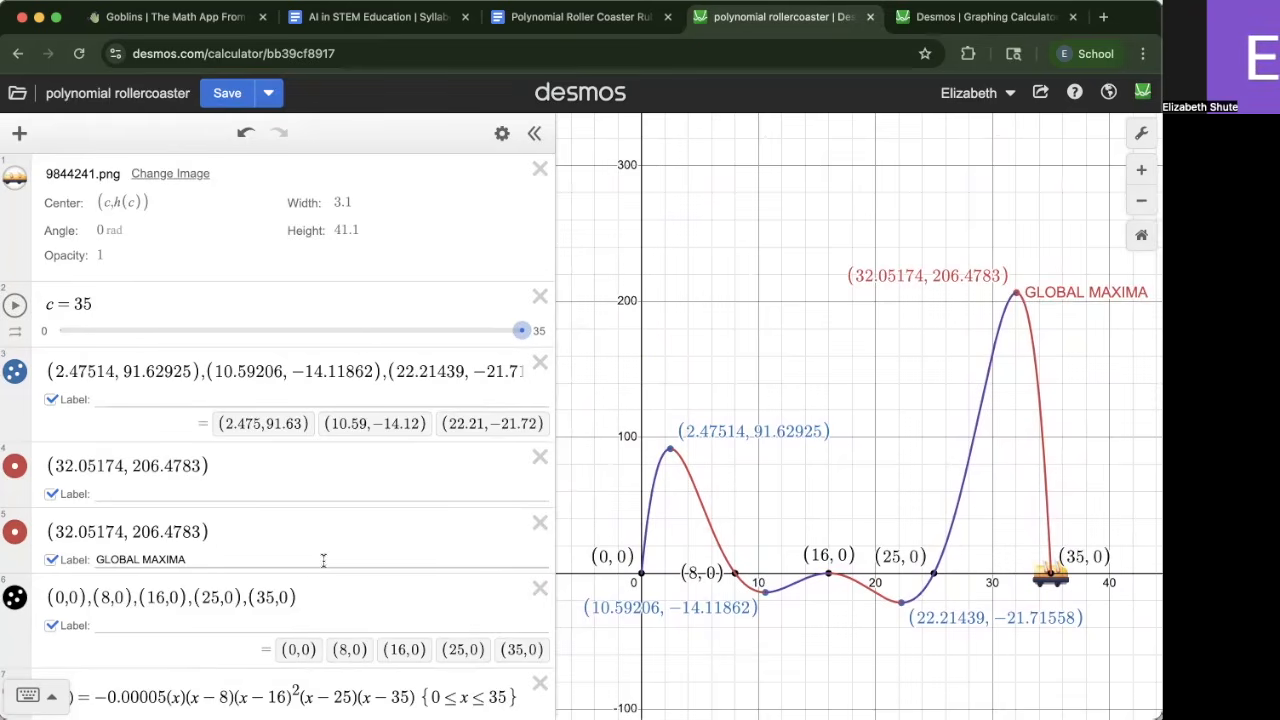
pyautogui.scroll(-5, 437, 563)
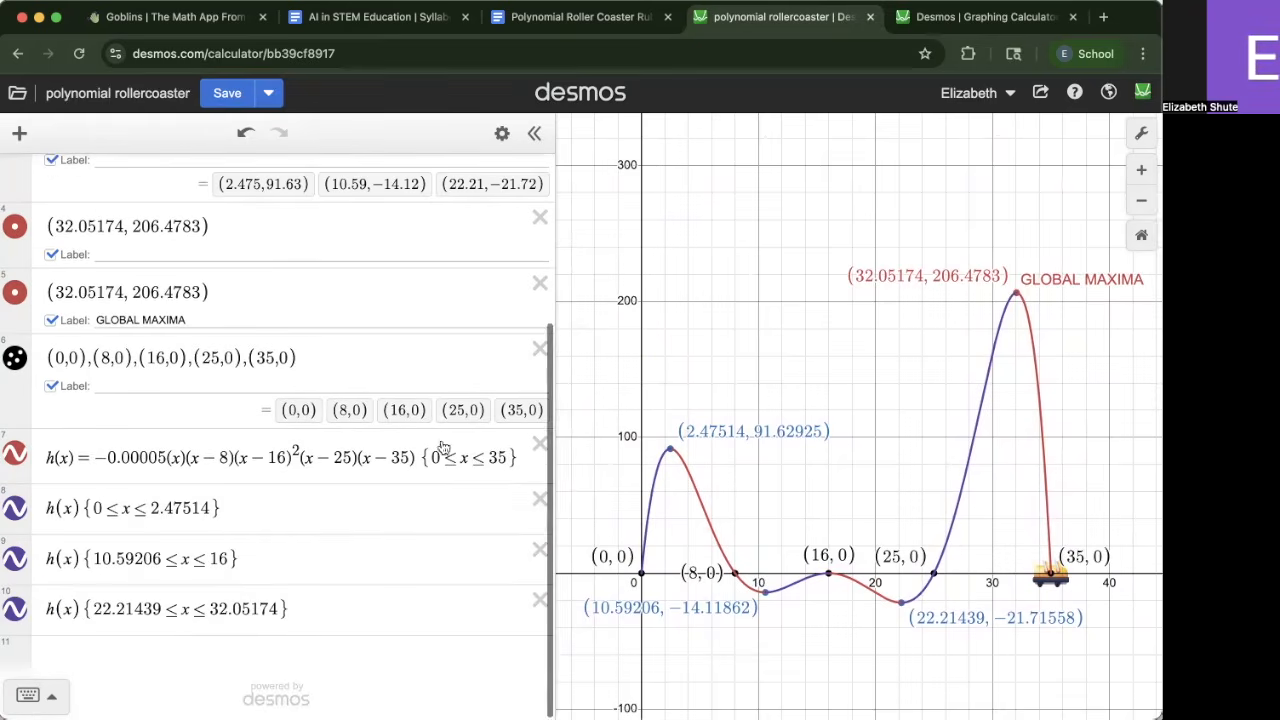
# Switch to the untitled graph tab containing the h(x) polynomial, opening and dismissing the save dialog
pyautogui.click(957, 18)
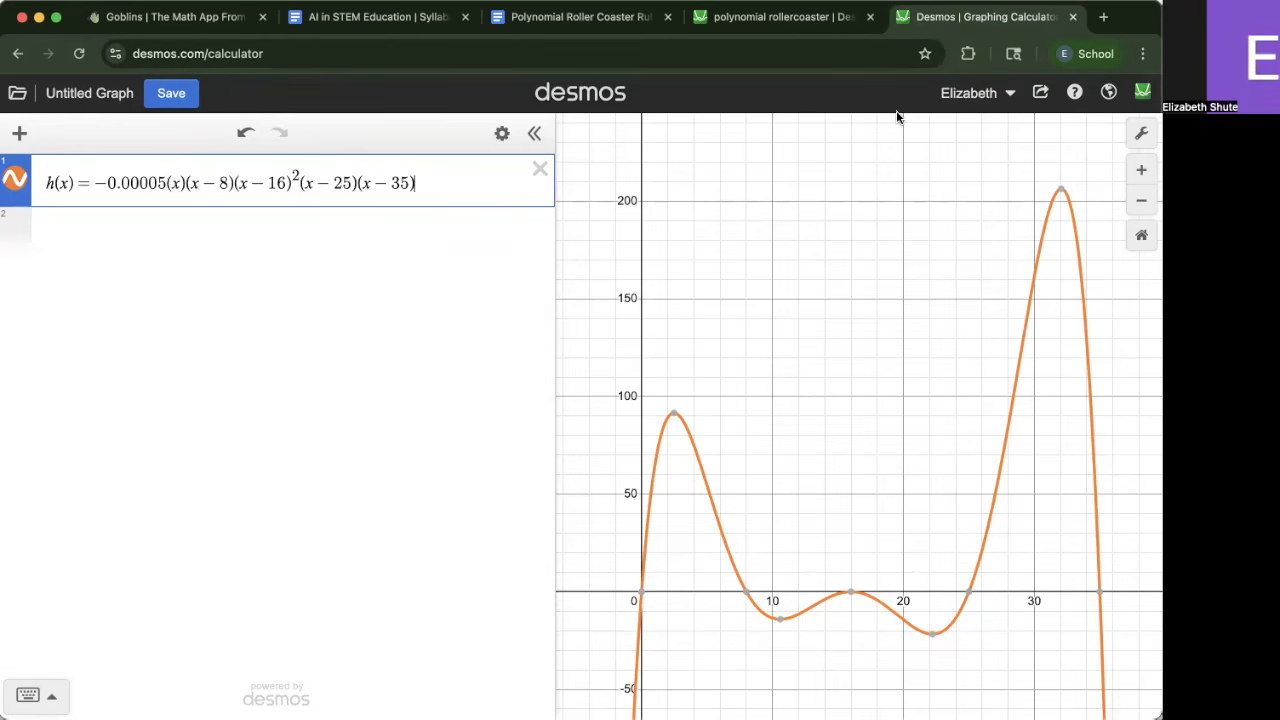
pyautogui.click(220, 240)
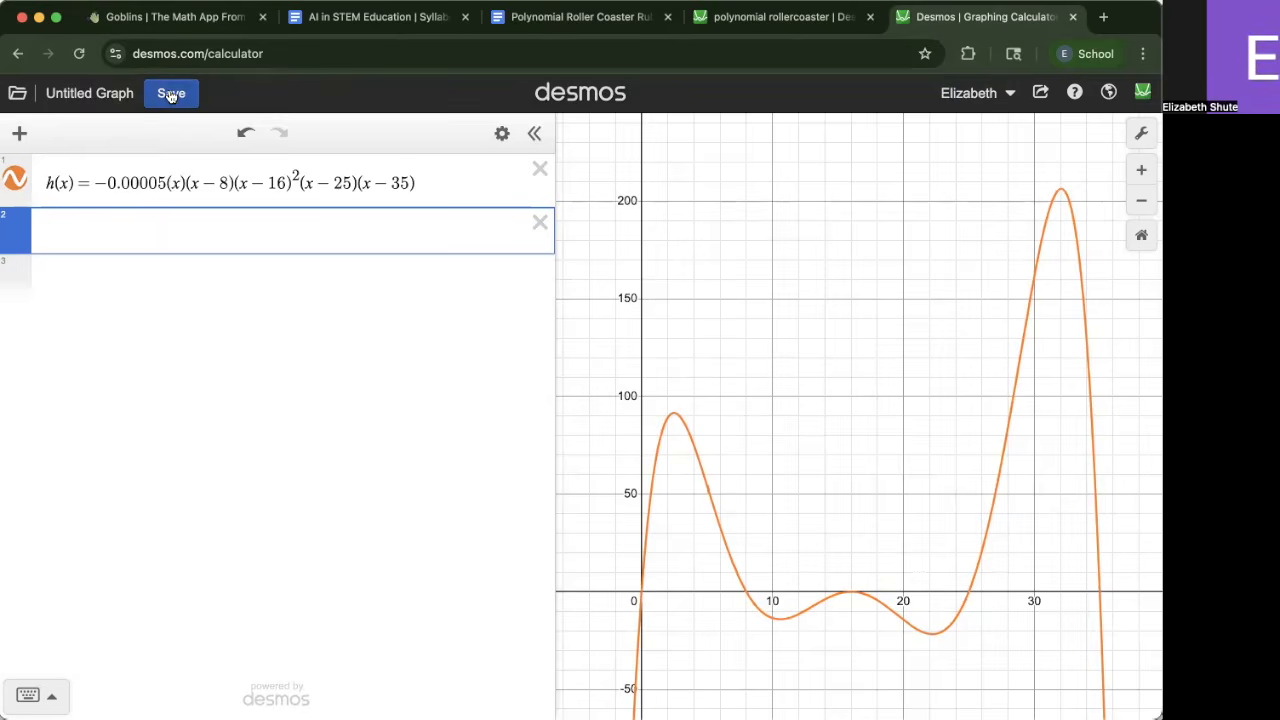
pyautogui.click(171, 95)
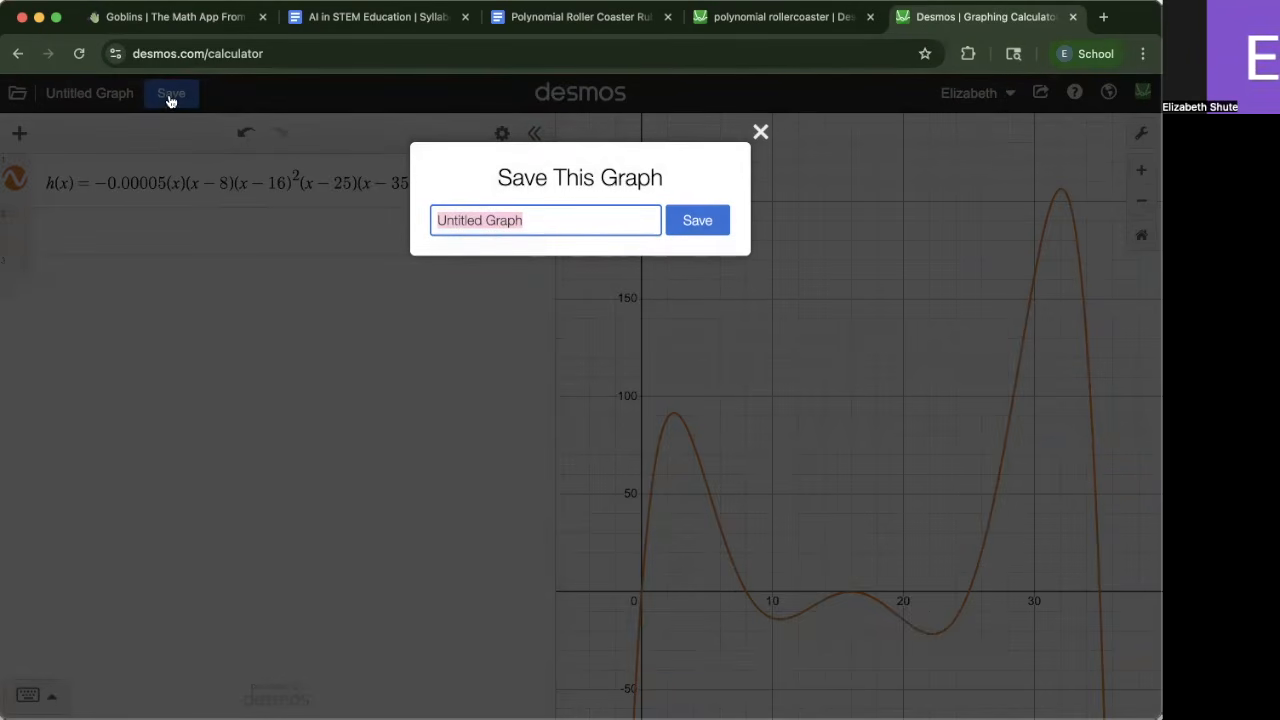
pyautogui.click(762, 131)
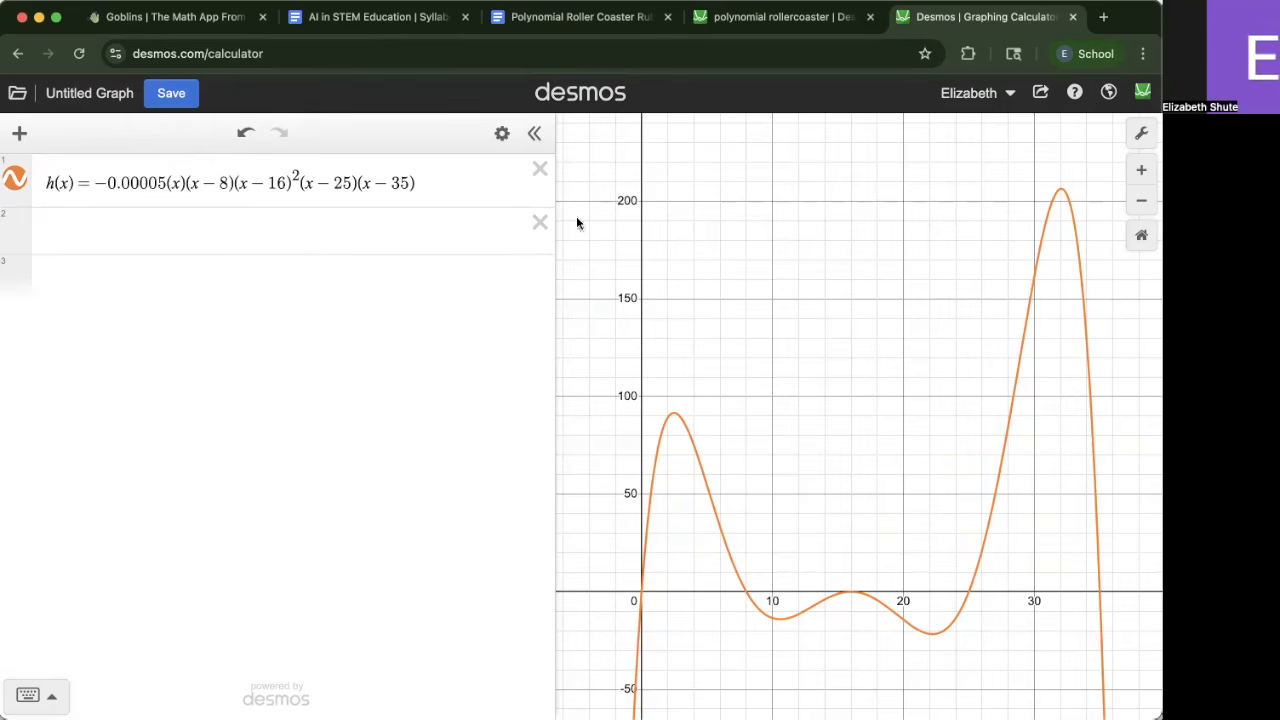
# Narrow the expression list and zoom in and out to inspect the h(x) curve
pyautogui.moveTo(556, 194); pyautogui.dragTo(513, 221)
pyautogui.scroll(-5, 694, 384)
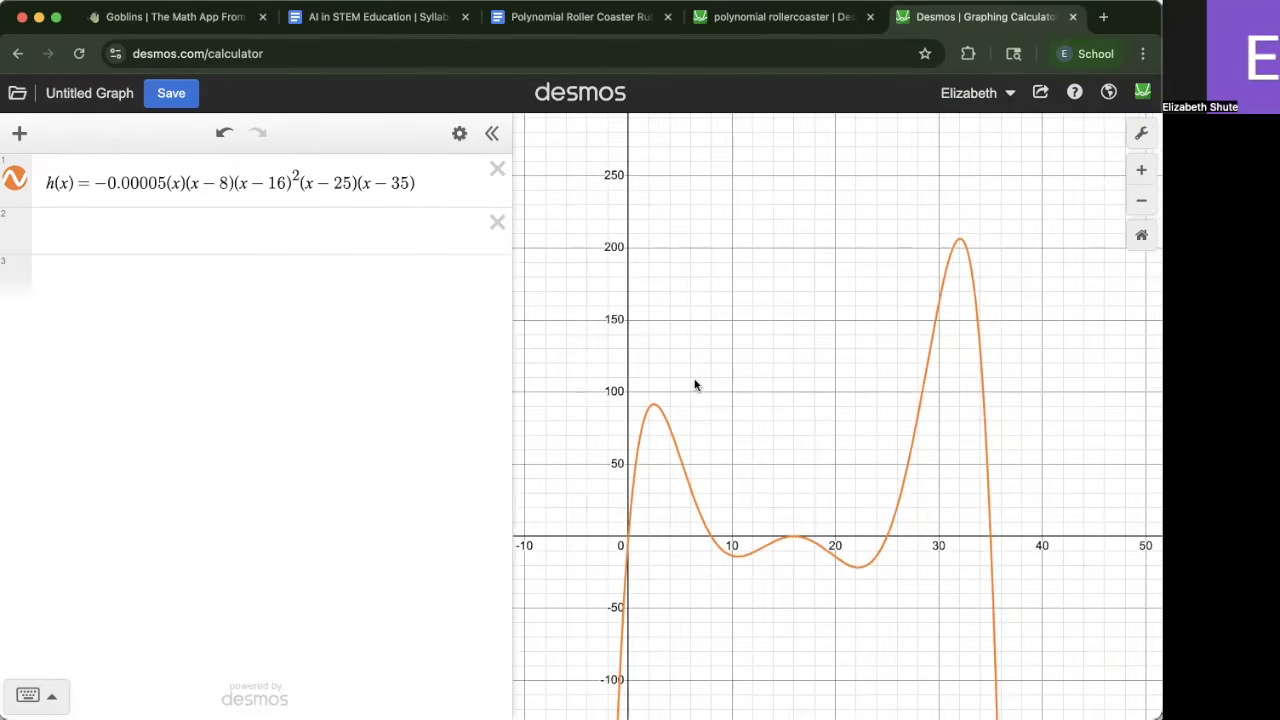
pyautogui.scroll(5, 694, 384)
pyautogui.scroll(-3, 799, 393)
pyautogui.scroll(-5, 799, 400)
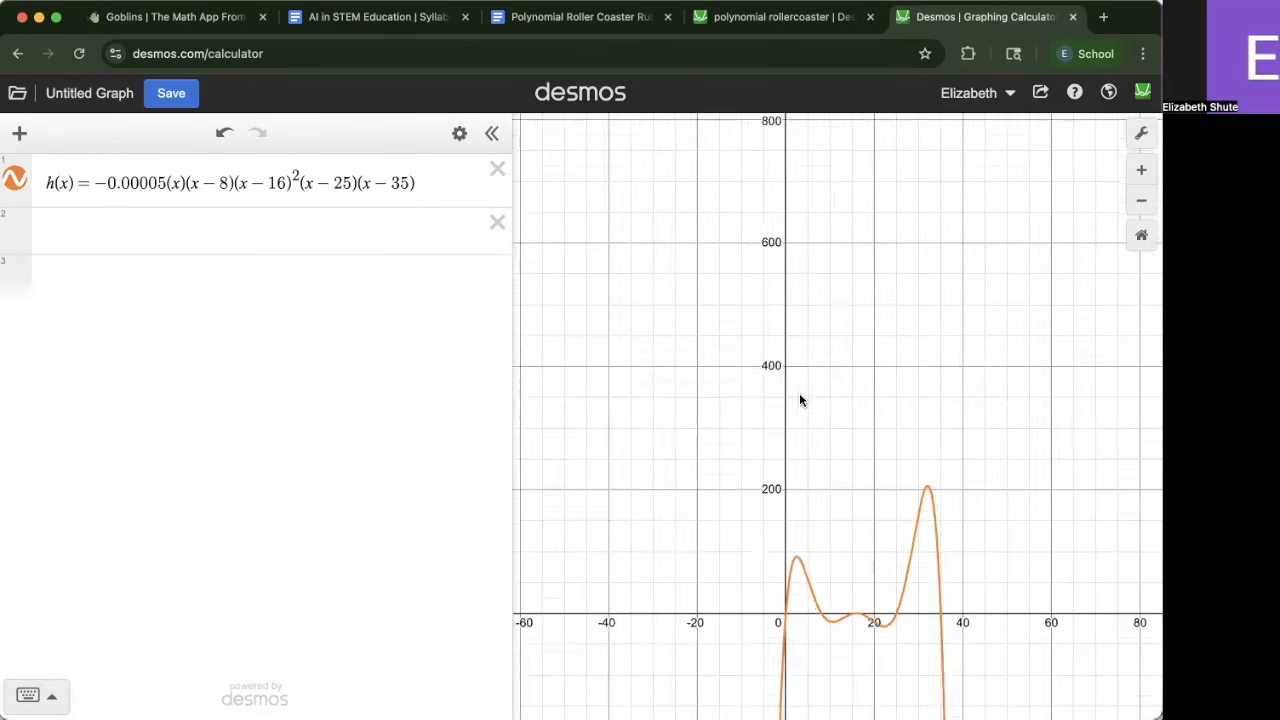
pyautogui.scroll(8, 799, 400)
pyautogui.scroll(10, 799, 398)
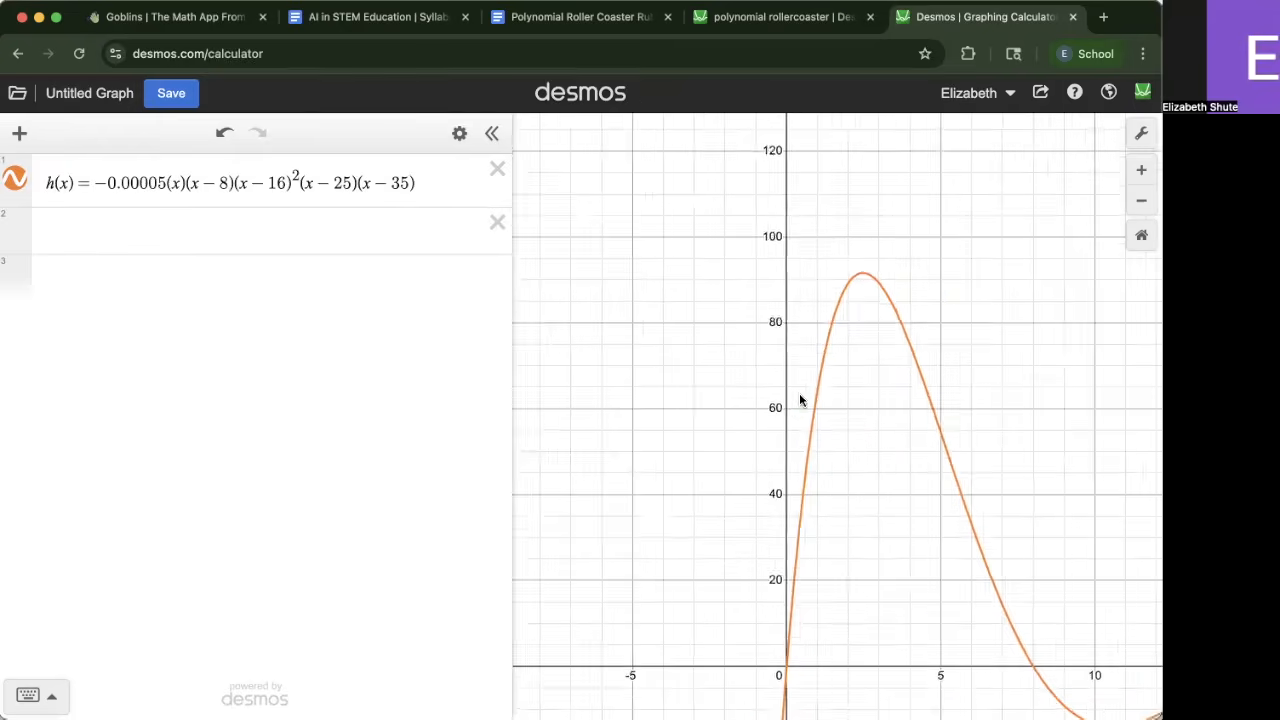
pyautogui.scroll(-2, 799, 400)
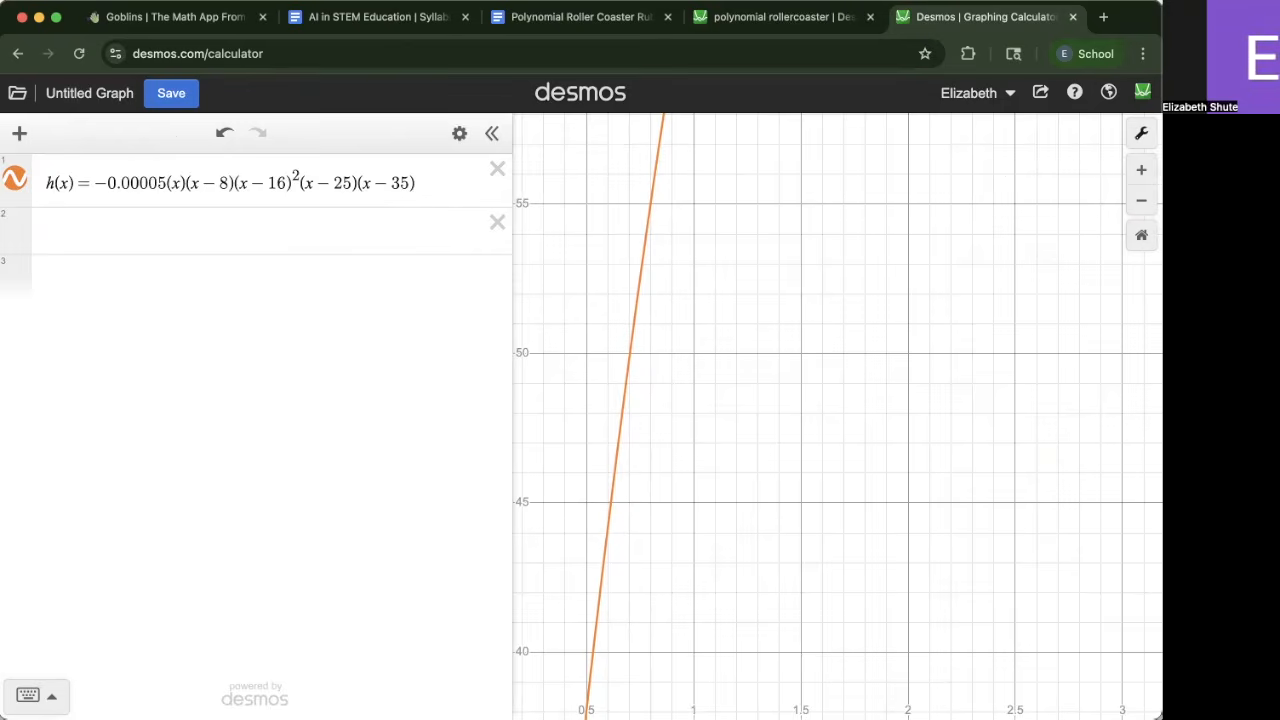
# Open the graph settings and set the x-axis range from -1 to 40
pyautogui.click(1141, 138)
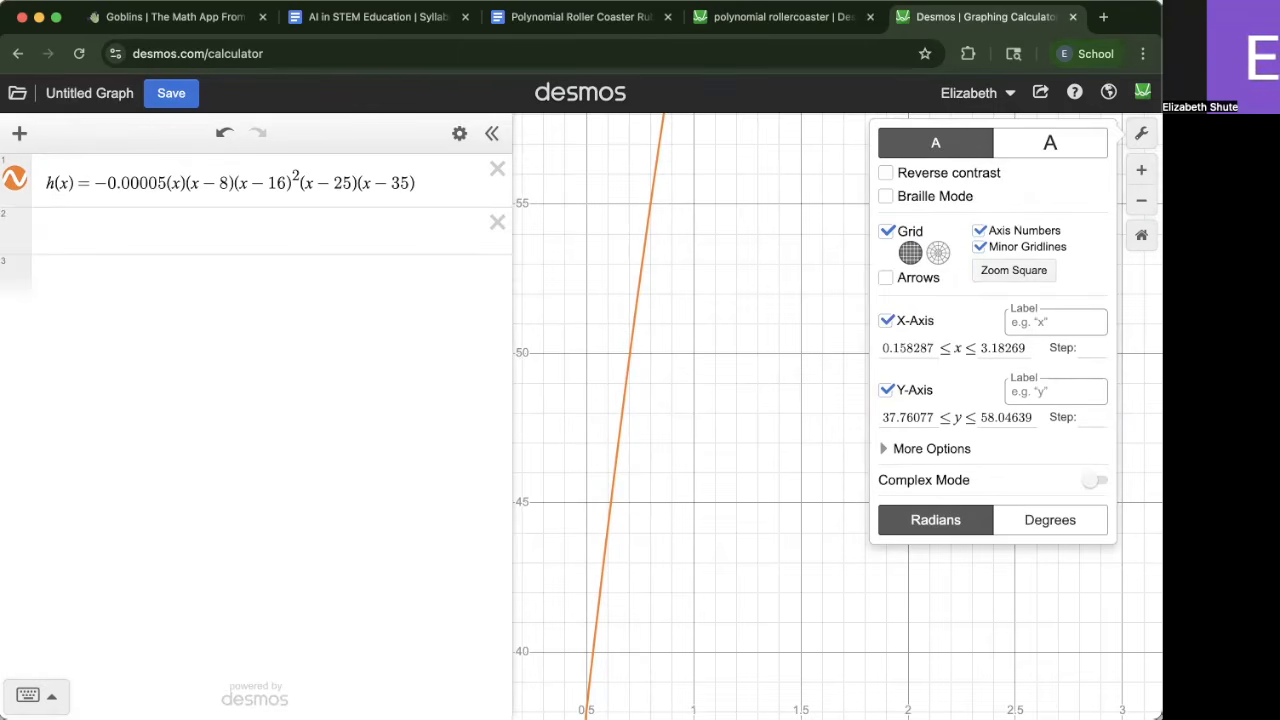
pyautogui.doubleClick(929, 347)
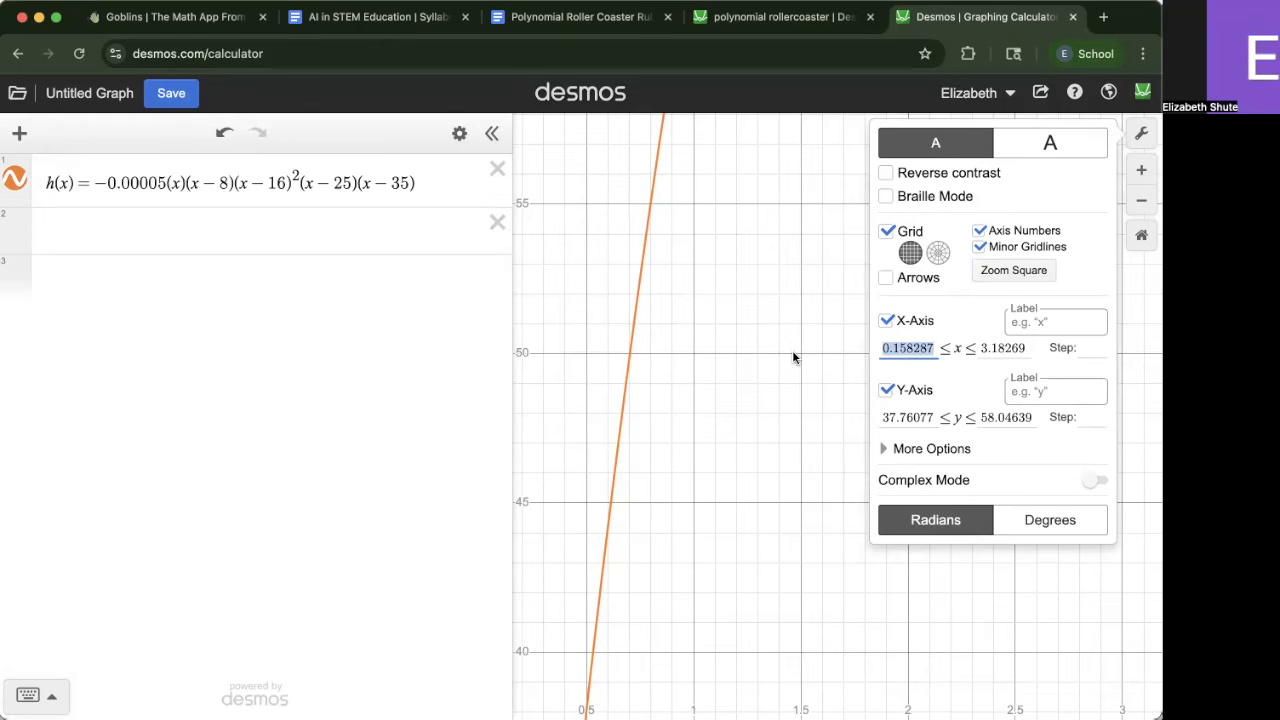
pyautogui.press('BackSpace')
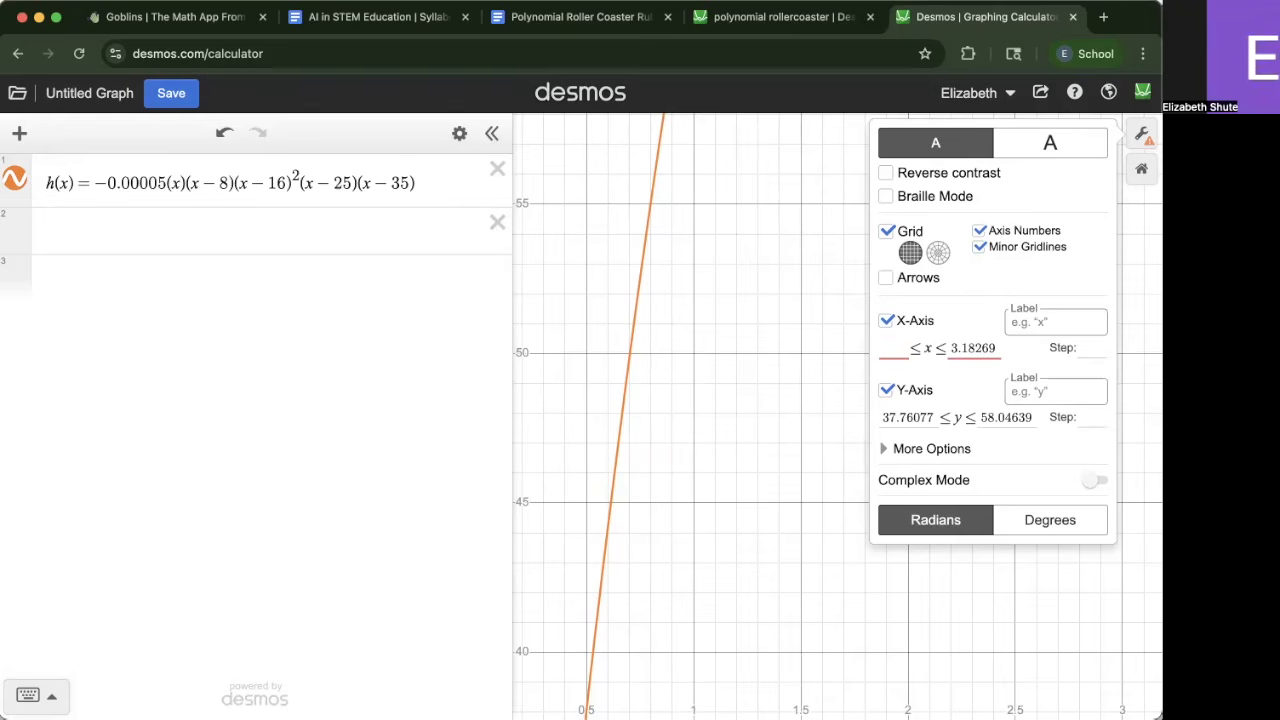
pyautogui.write('-1')
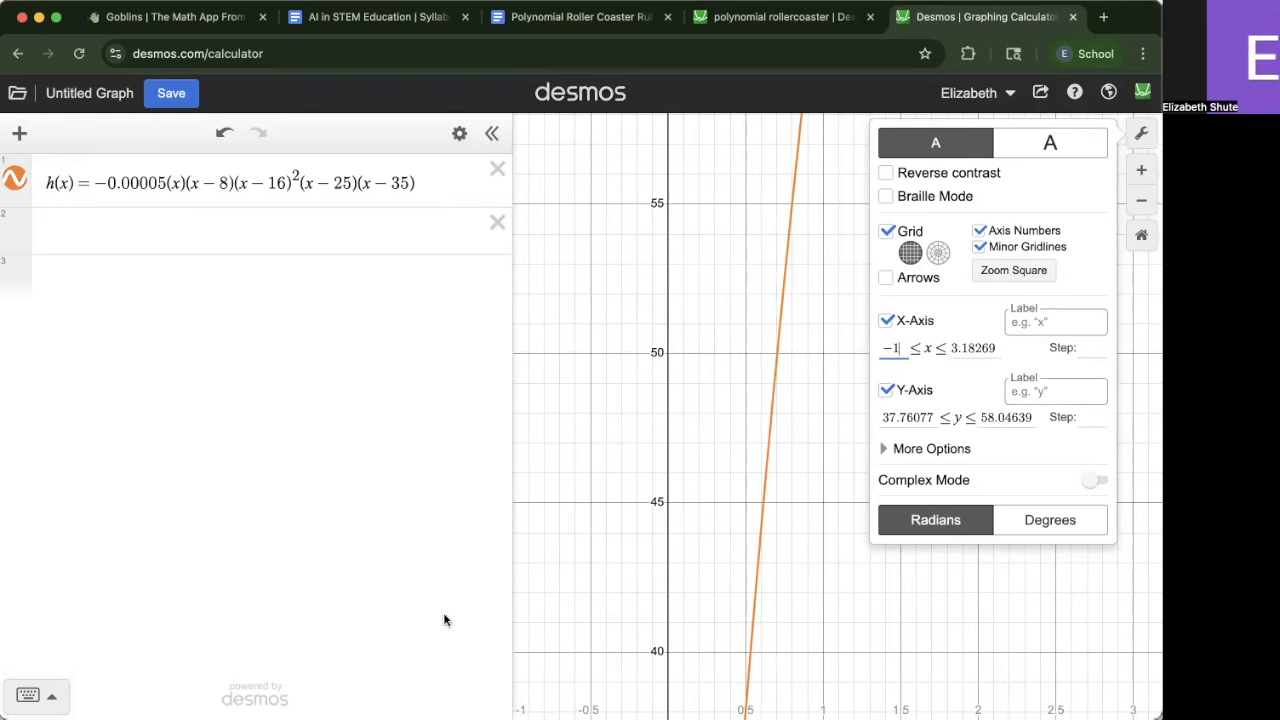
pyautogui.moveTo(994, 347); pyautogui.dragTo(914, 346)
pyautogui.write('30')
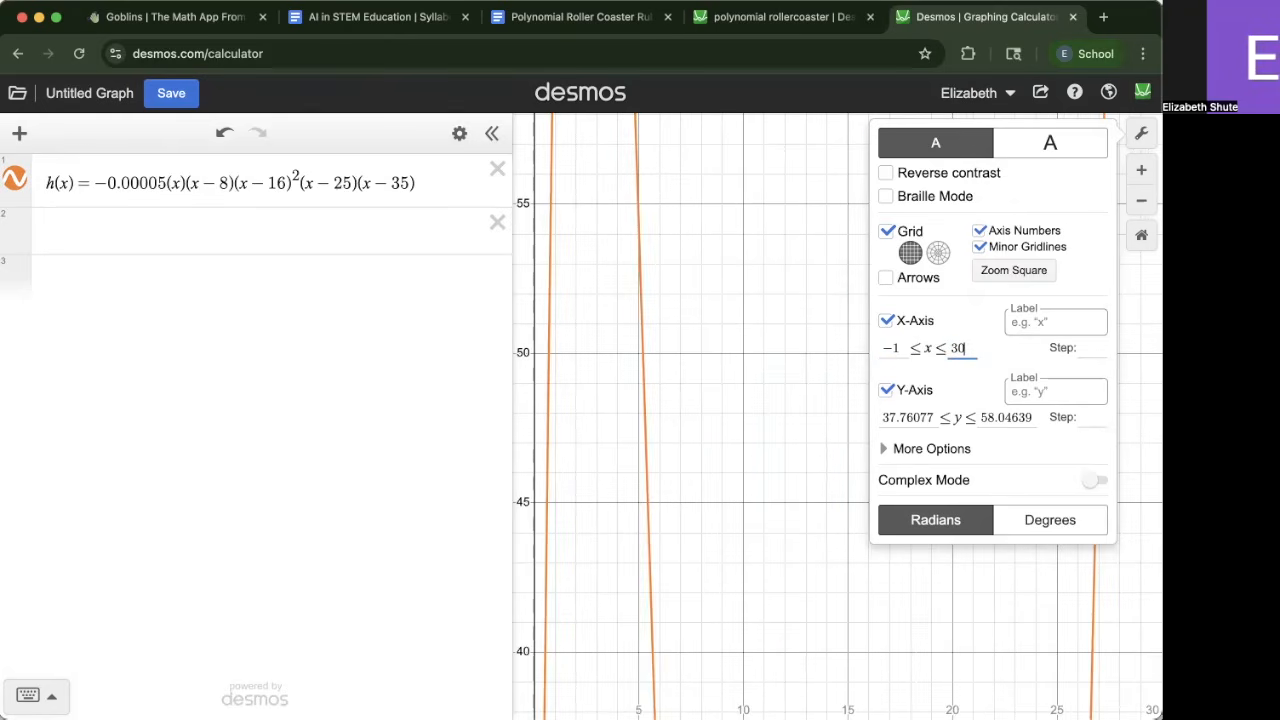
pyautogui.press('BackSpace')
pyautogui.press('BackSpace')
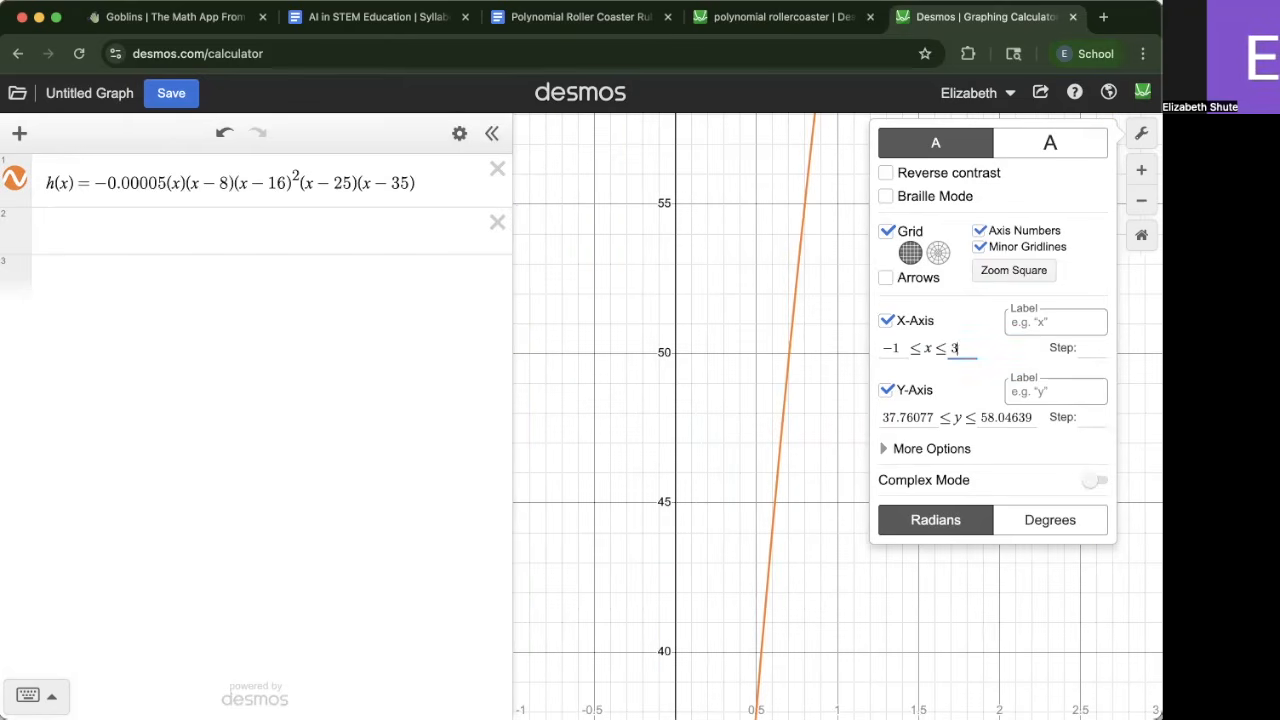
pyautogui.write('40')
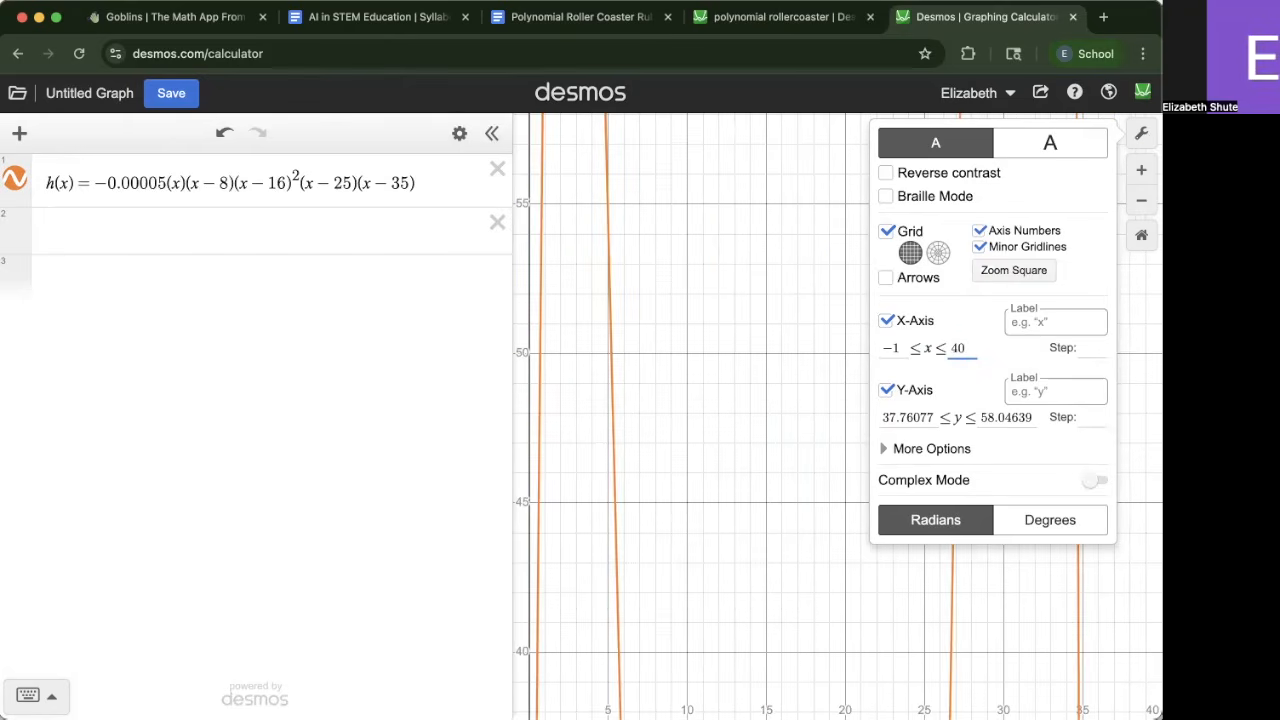
# Set the y-axis range from -30 to 250 and close the graph settings
pyautogui.moveTo(932, 418); pyautogui.dragTo(828, 420)
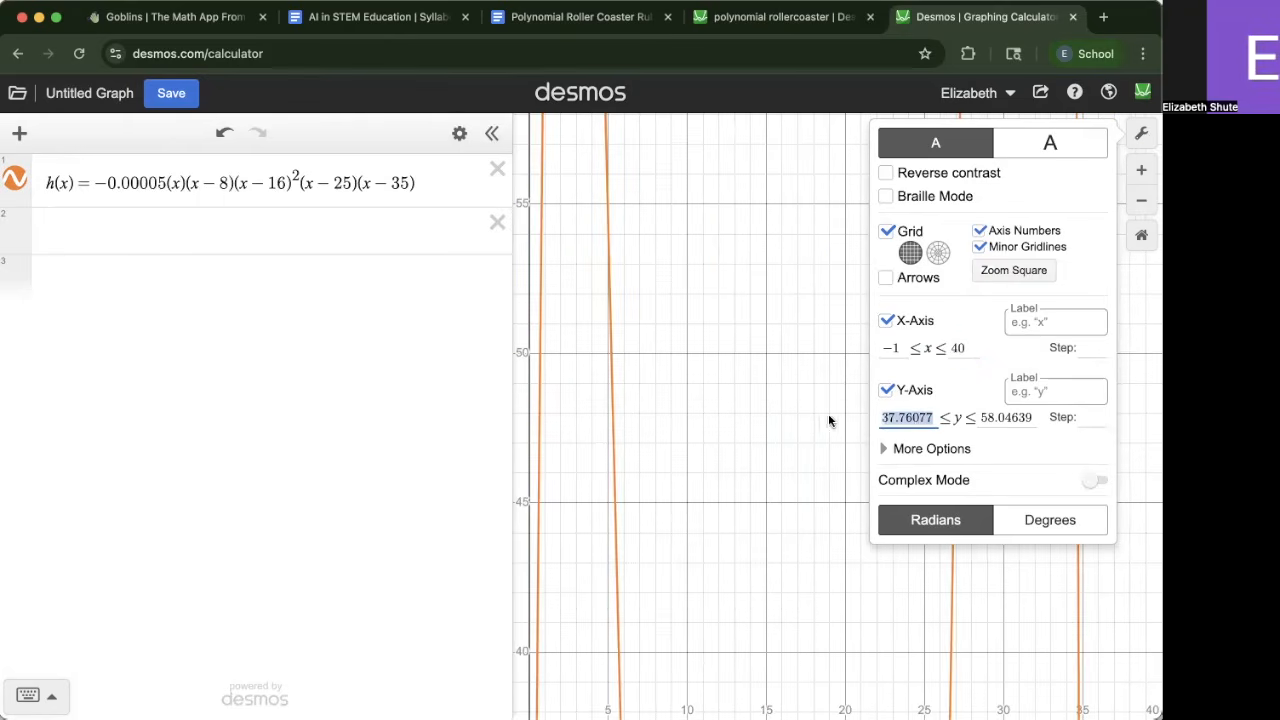
pyautogui.press('BackSpace')
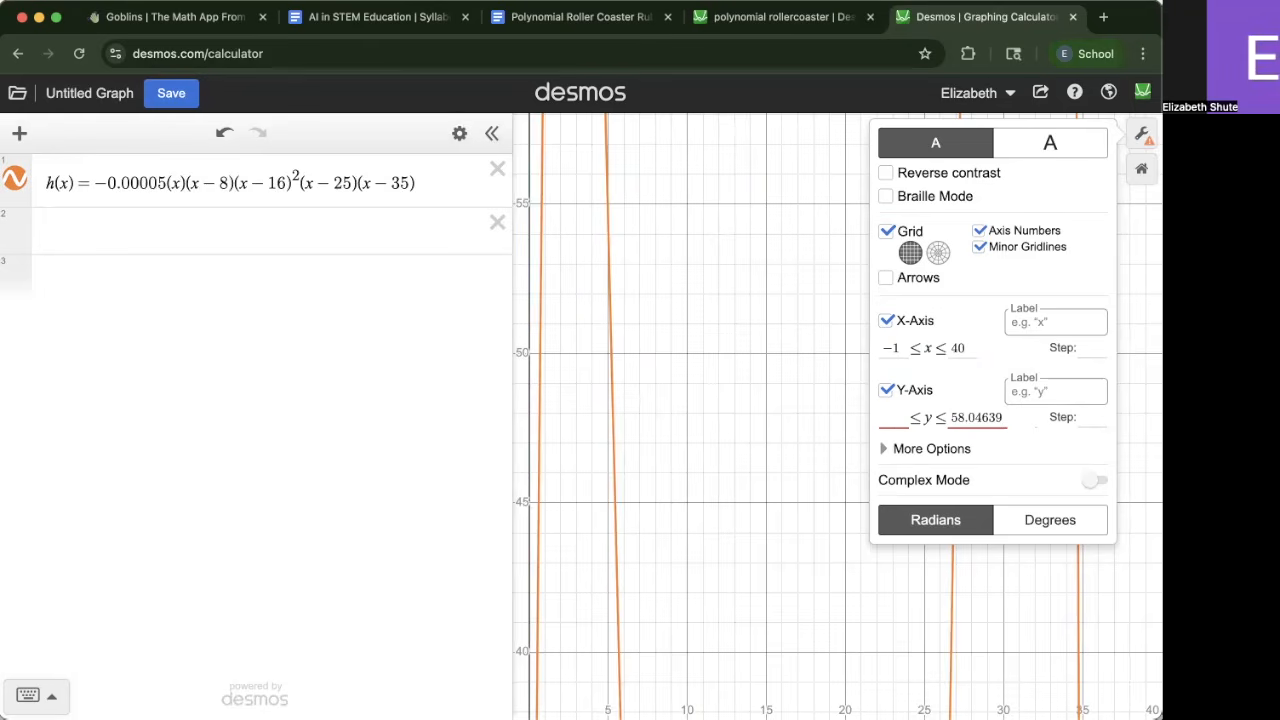
pyautogui.write('-100')
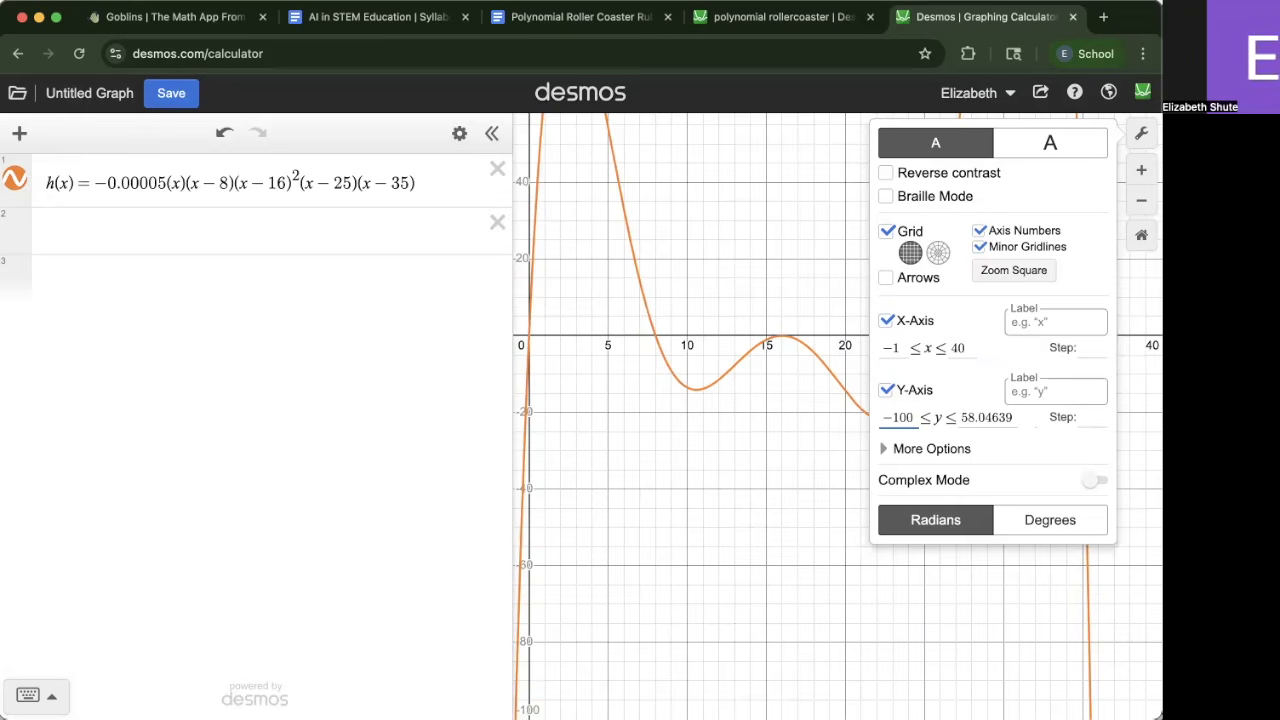
pyautogui.press('BackSpace')
pyautogui.press('BackSpace')
pyautogui.press('BackSpace')
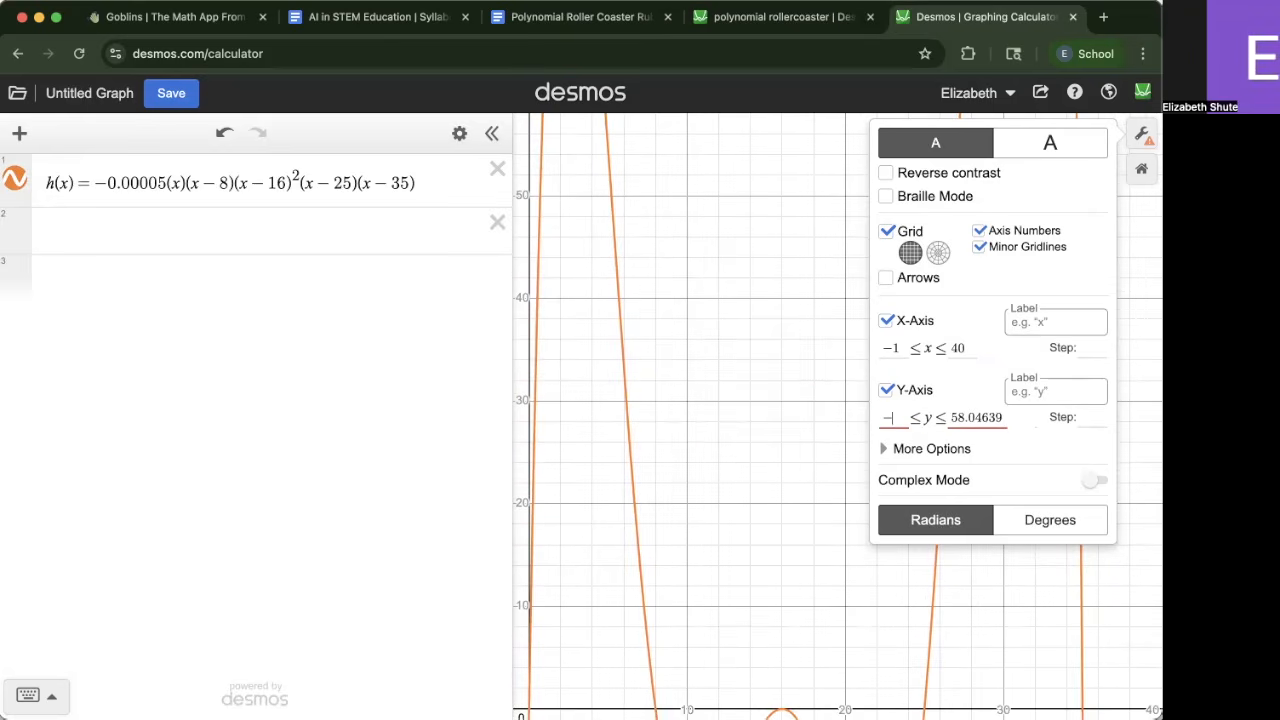
pyautogui.write('50')
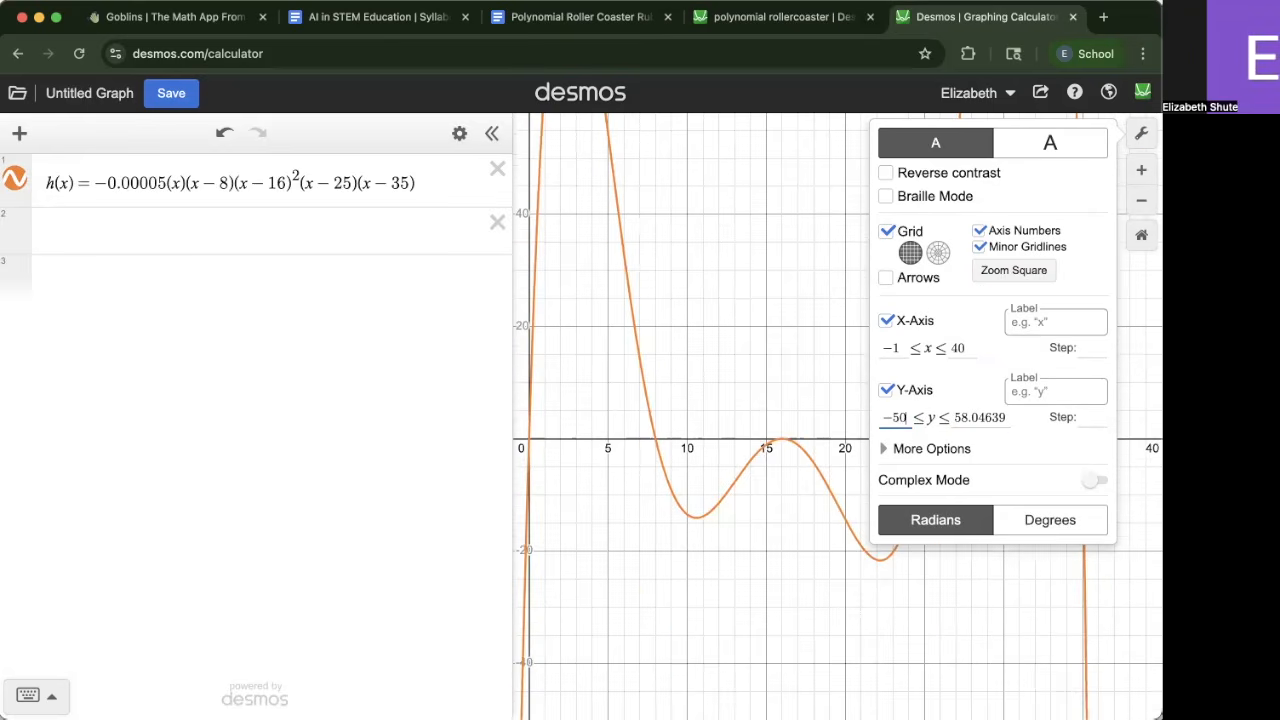
pyautogui.press('BackSpace')
pyautogui.press('BackSpace')
pyautogui.write('30')
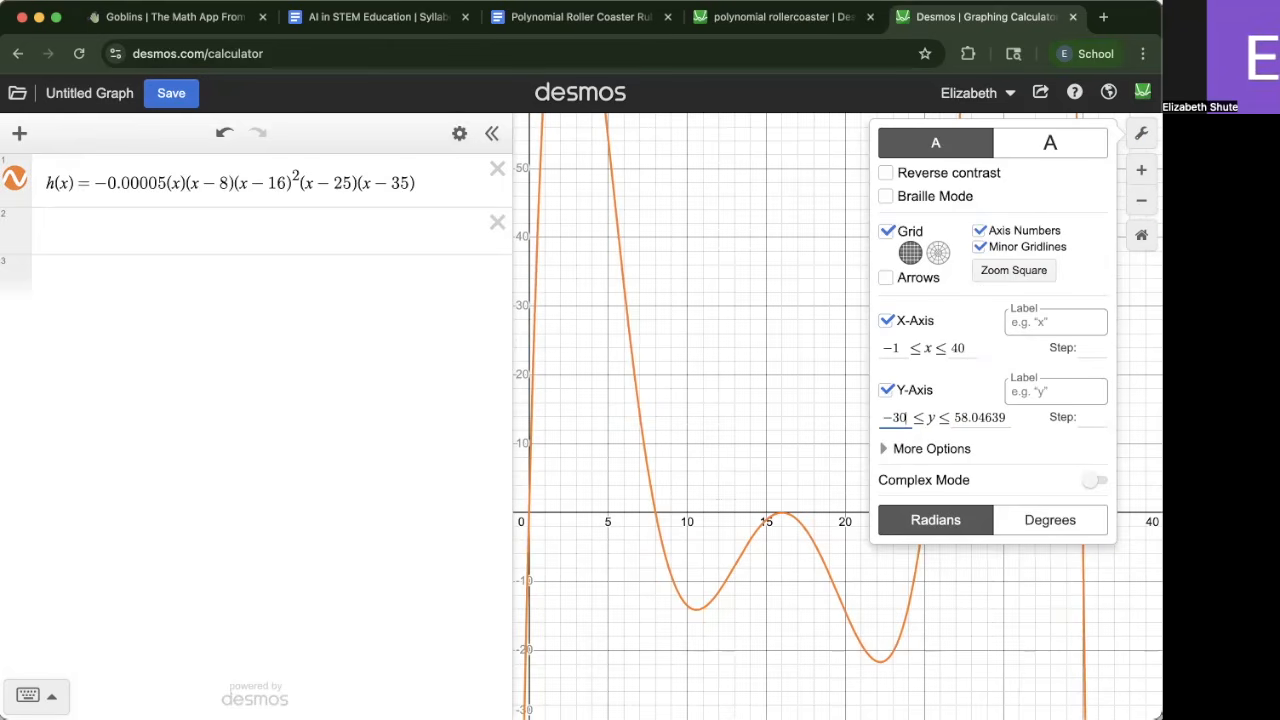
pyautogui.moveTo(1006, 417); pyautogui.dragTo(882, 434)
pyautogui.press('BackSpace')
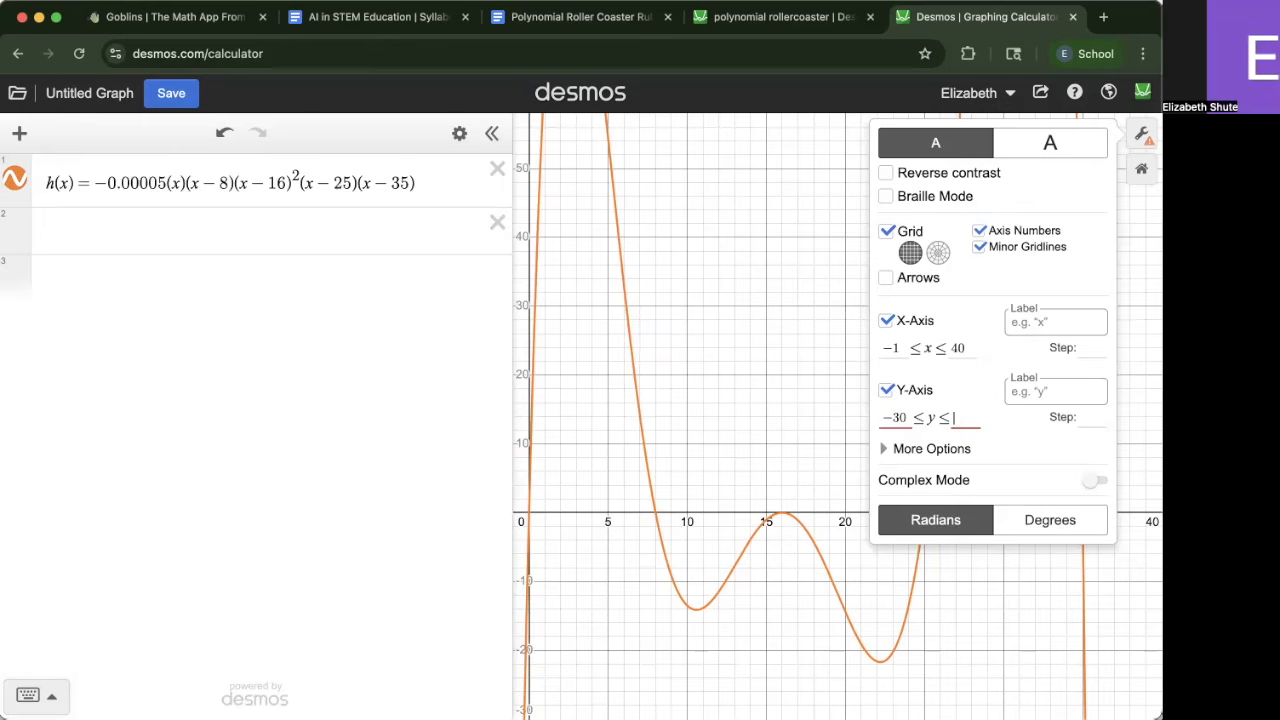
pyautogui.write('250')
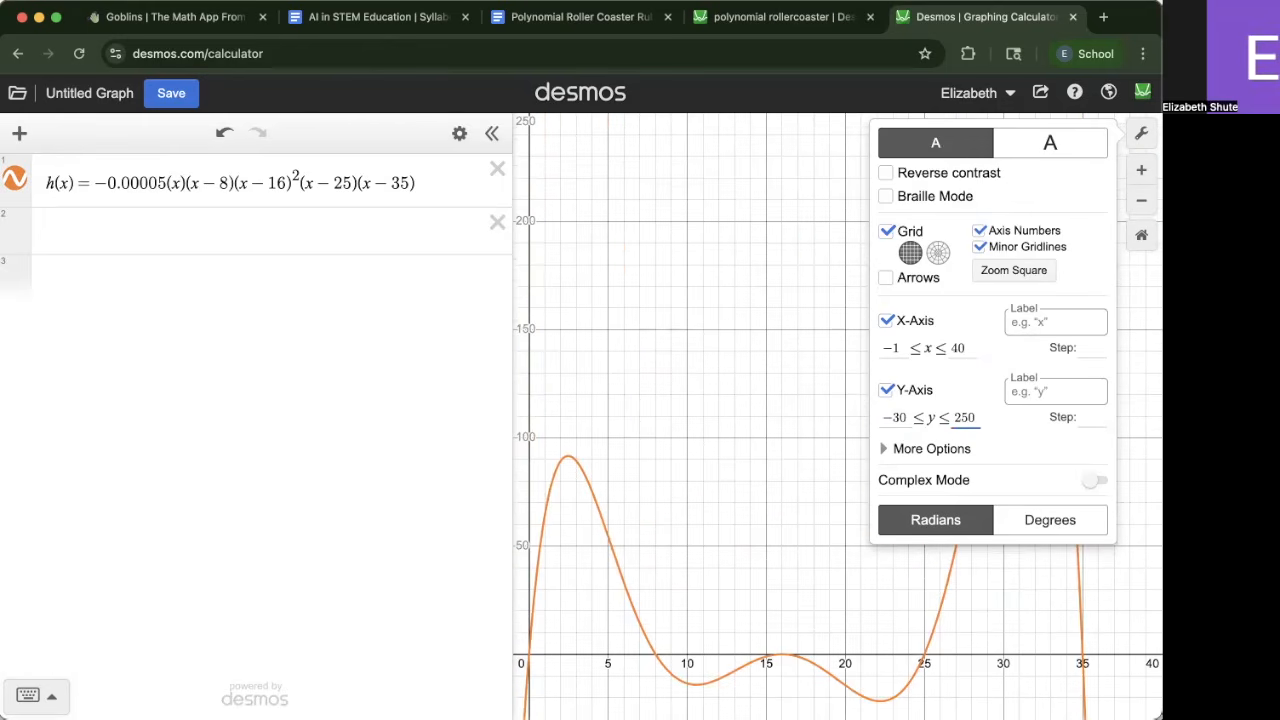
pyautogui.click(748, 370)
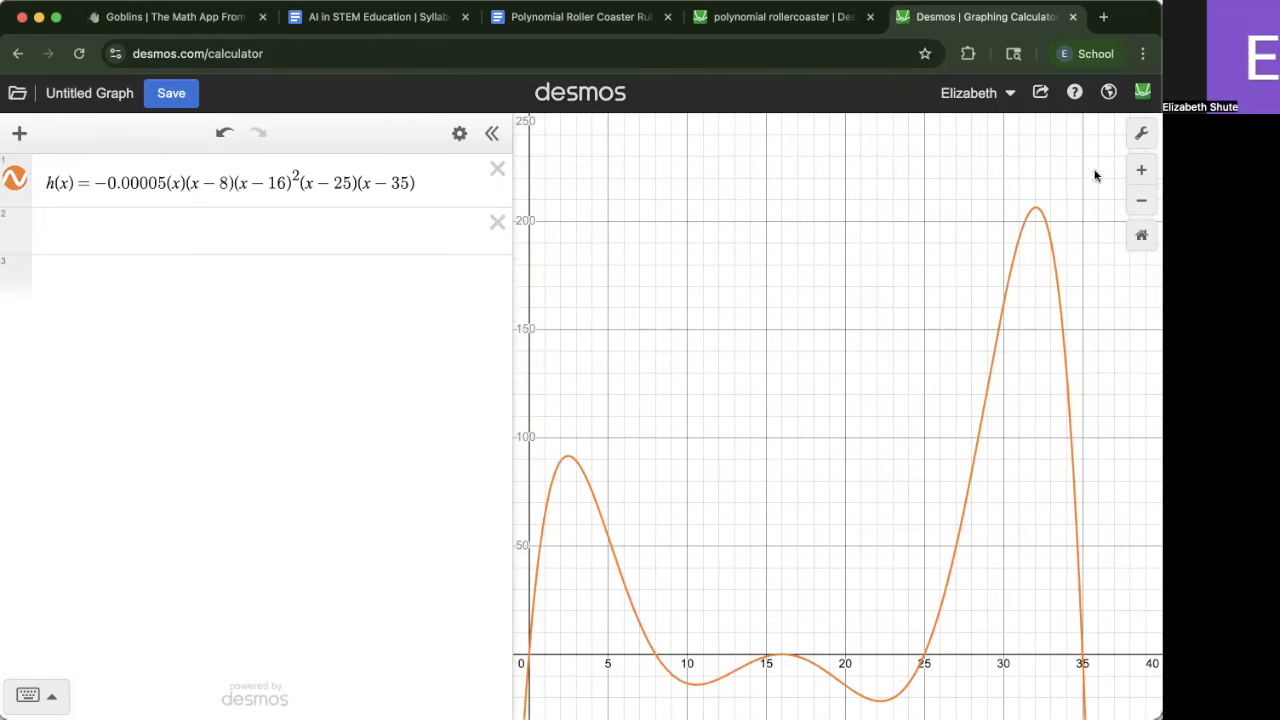
# Restrict h(x) to the domain 0 ≤ x ≤ 35 by appending the condition to its definition
pyautogui.moveTo(659, 443); pyautogui.dragTo(690, 398)
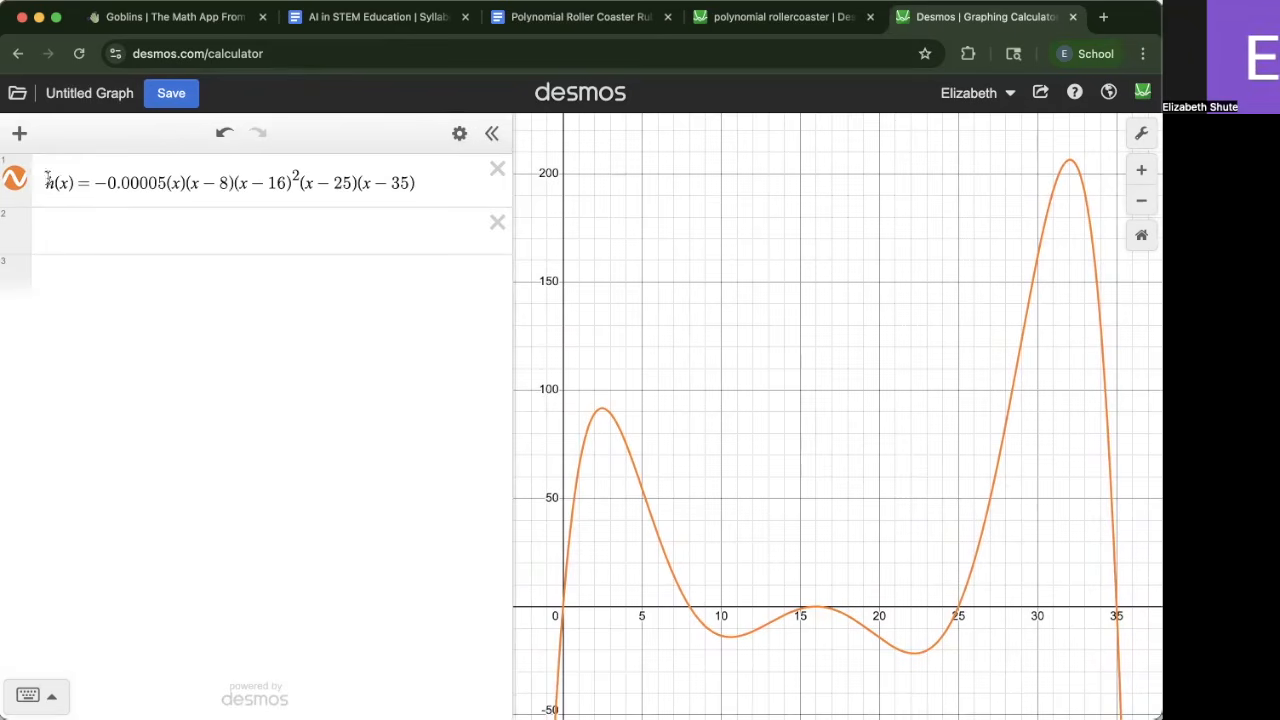
pyautogui.moveTo(88, 182); pyautogui.dragTo(499, 195)
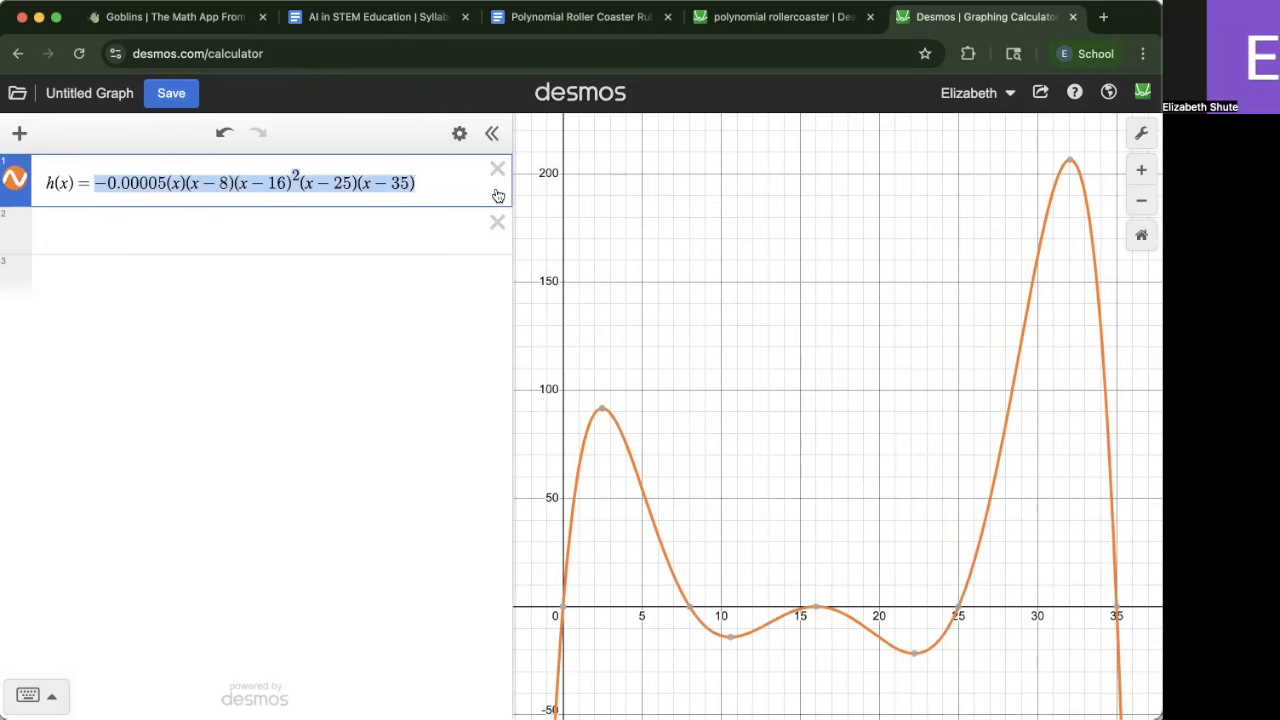
pyautogui.click(423, 183)
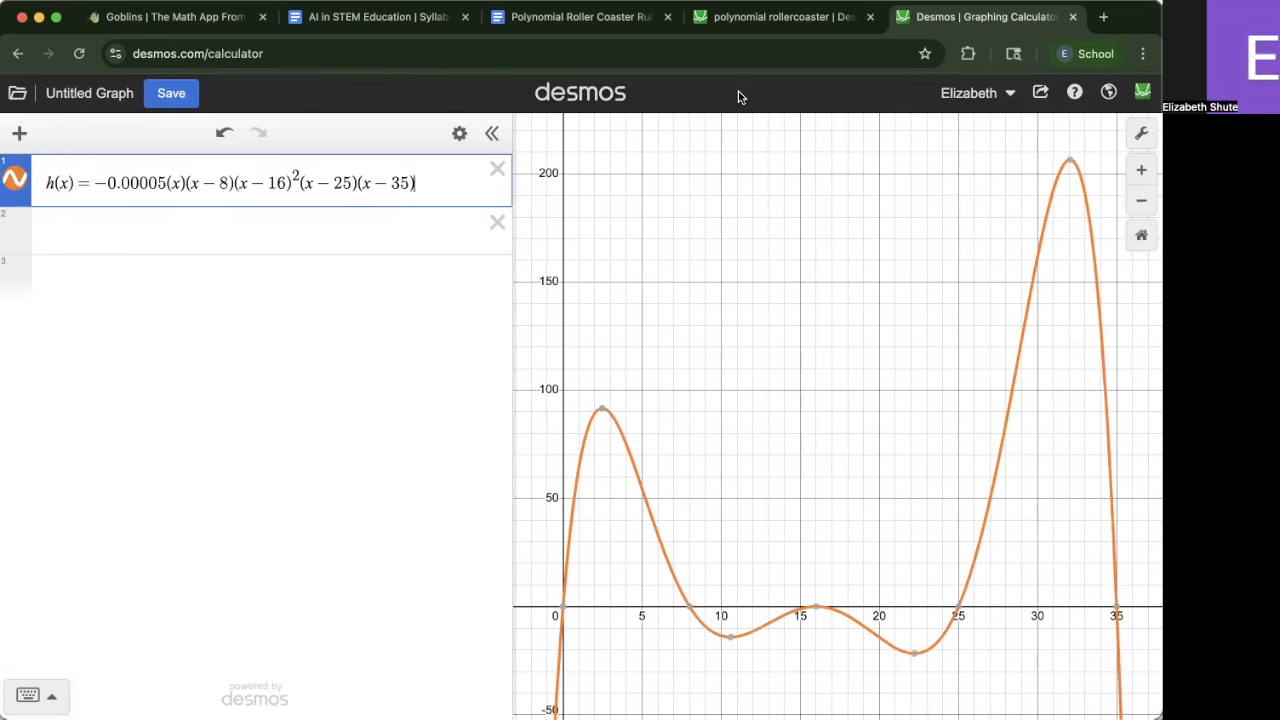
pyautogui.write('{')
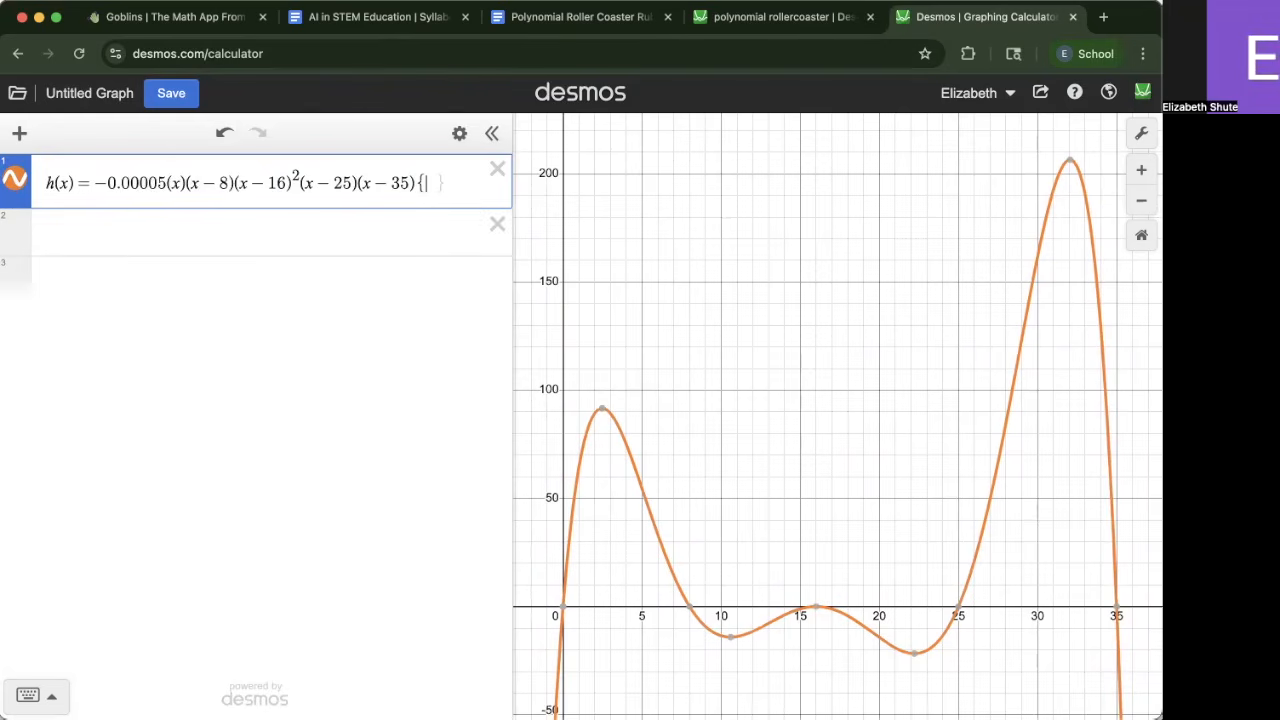
pyautogui.write('0')
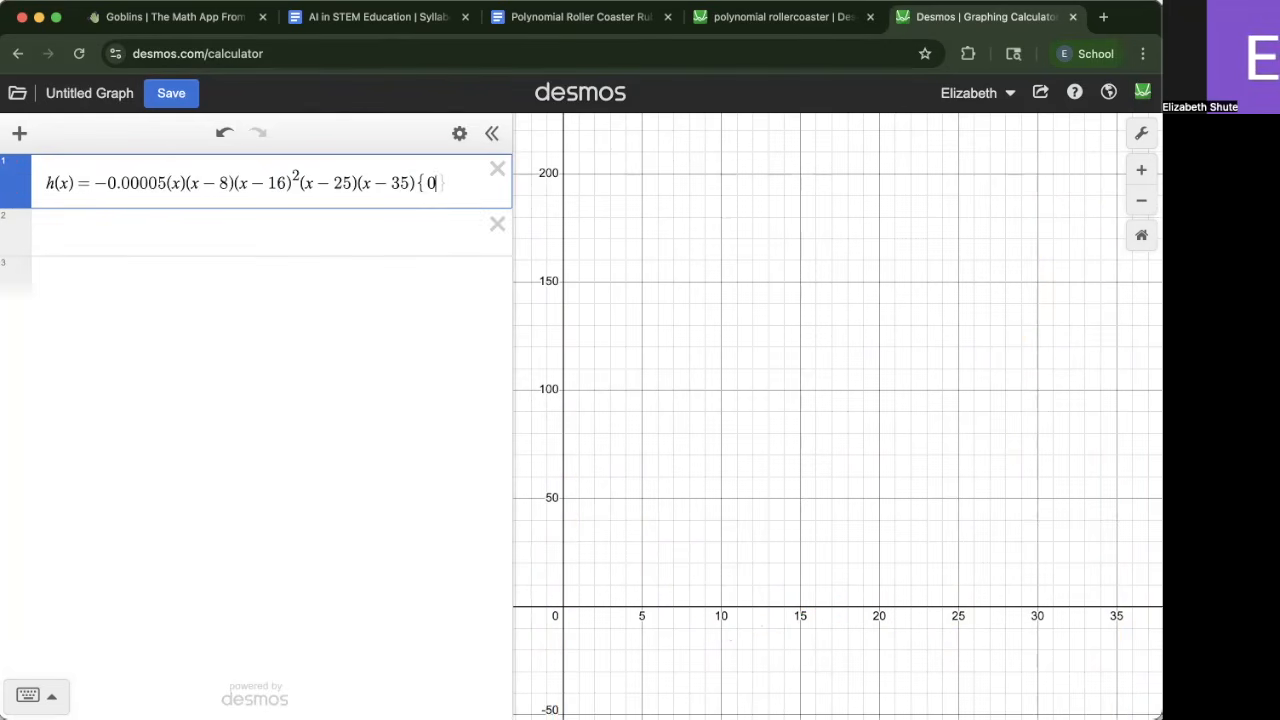
pyautogui.click(28, 695)
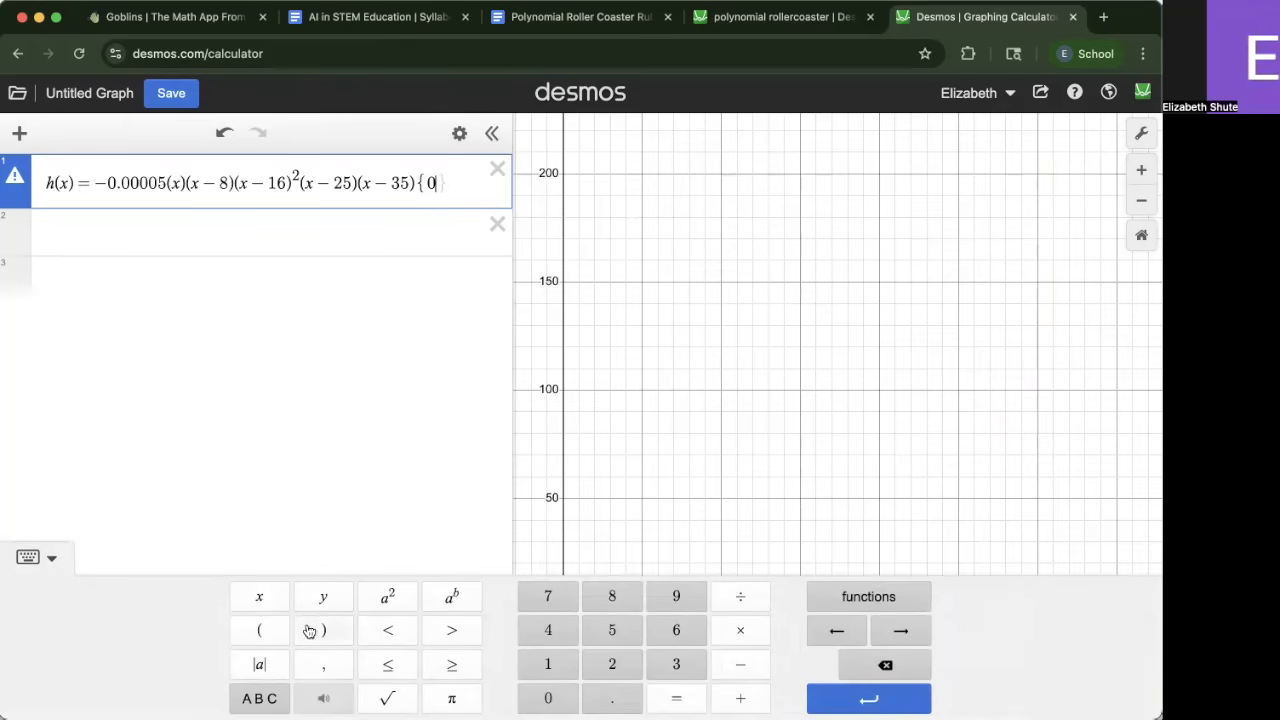
pyautogui.click(404, 677)
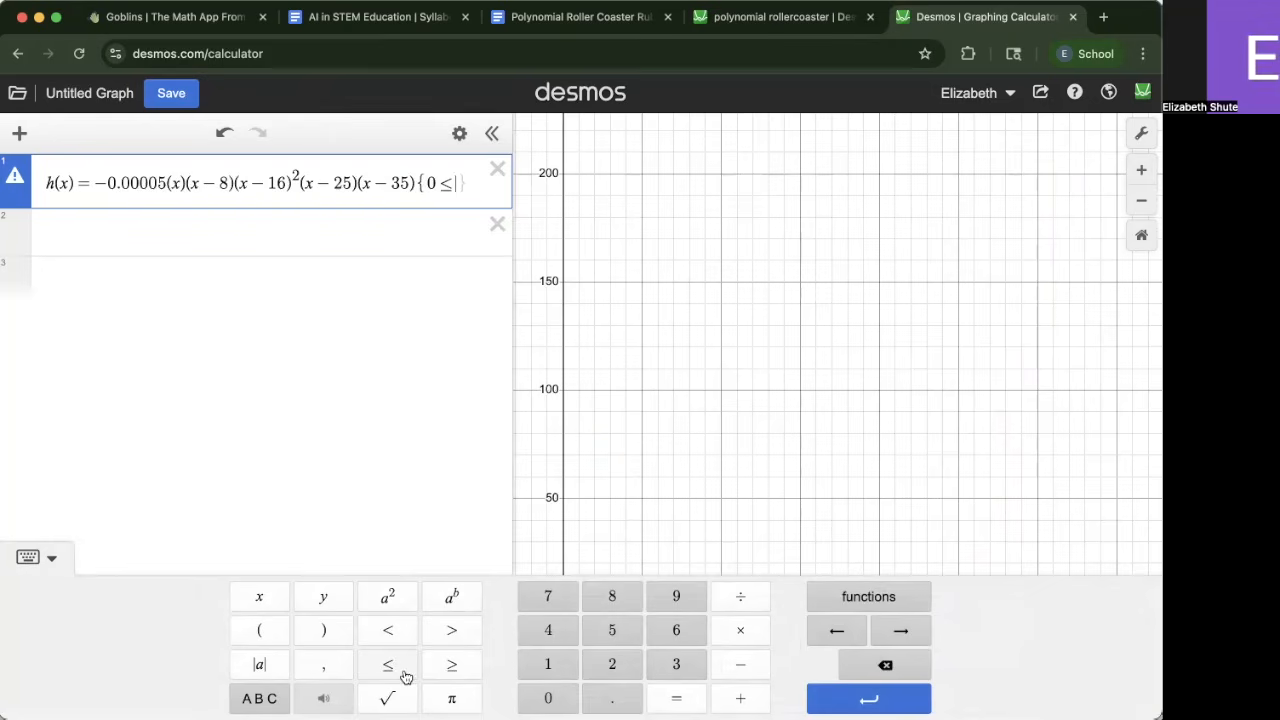
pyautogui.write('x')
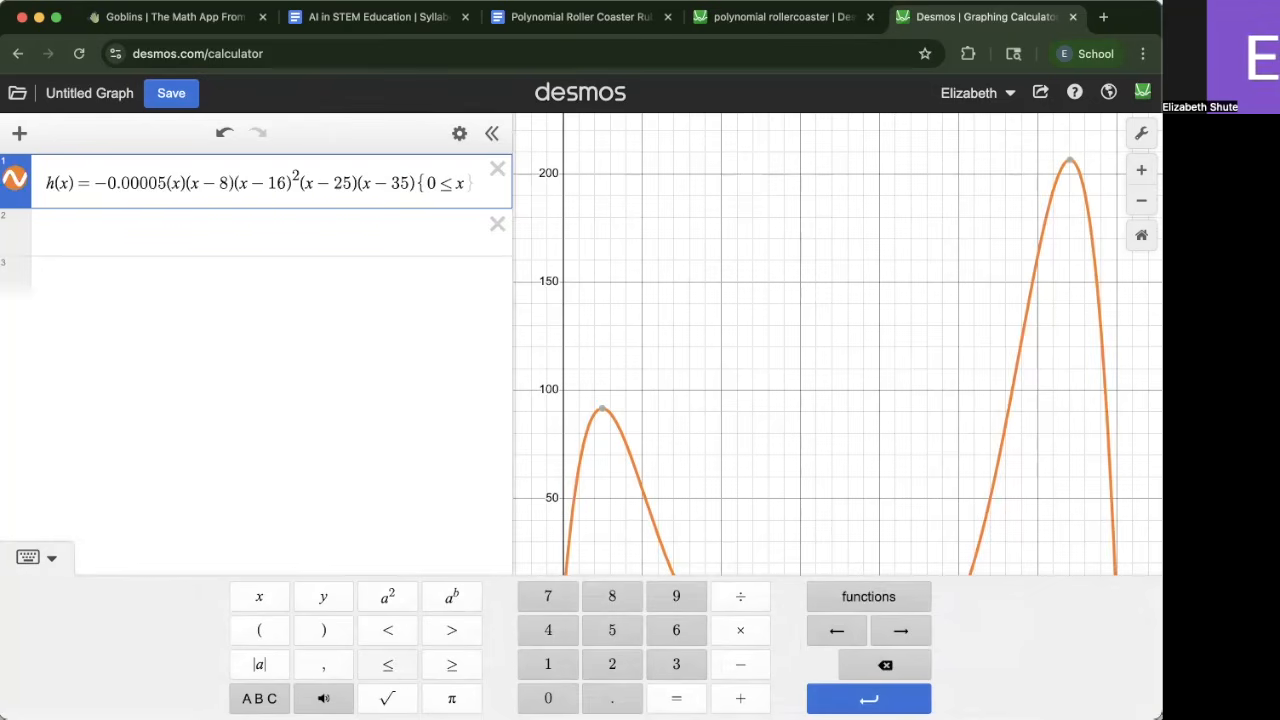
pyautogui.click(405, 677)
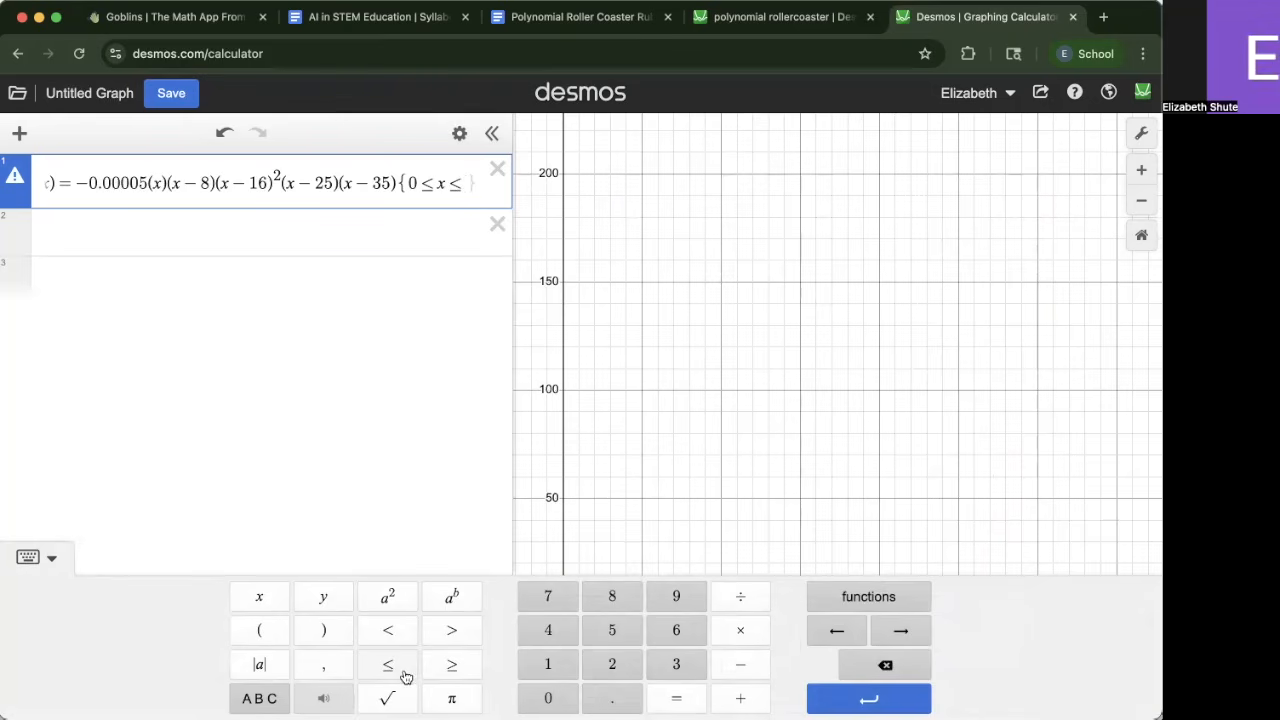
pyautogui.write('35')
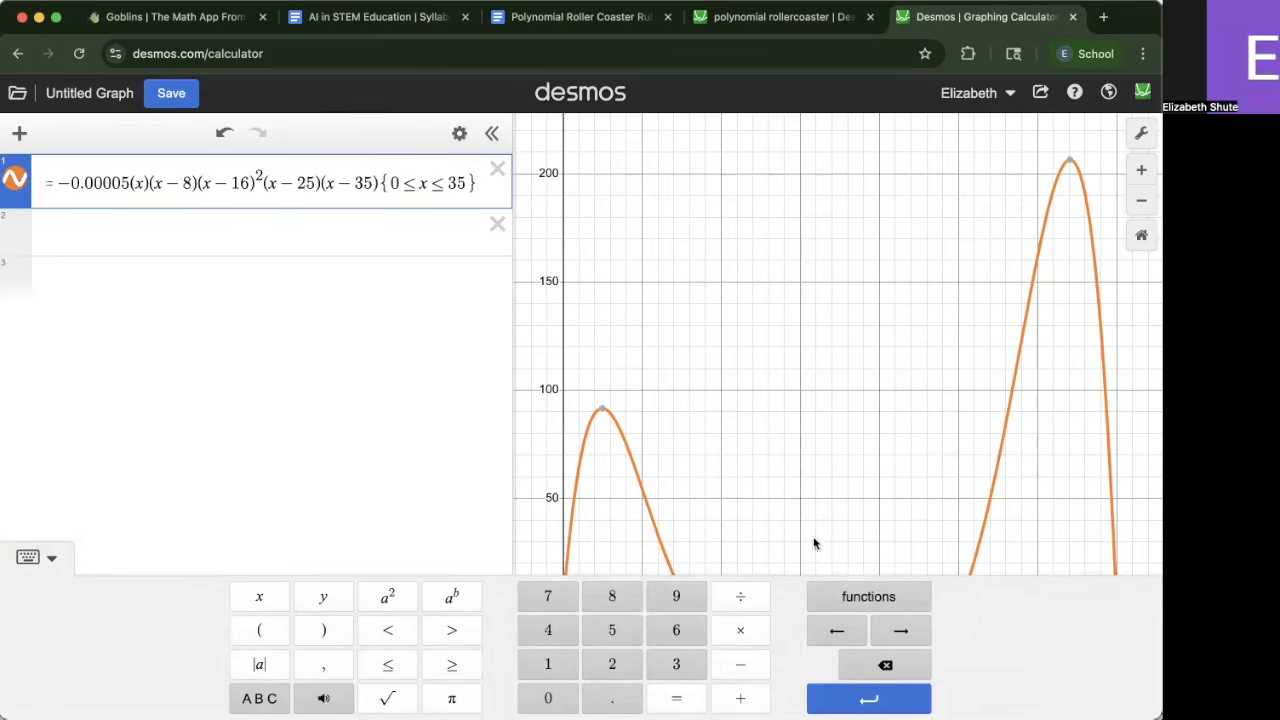
pyautogui.click(779, 388)
pyautogui.click(1120, 605)
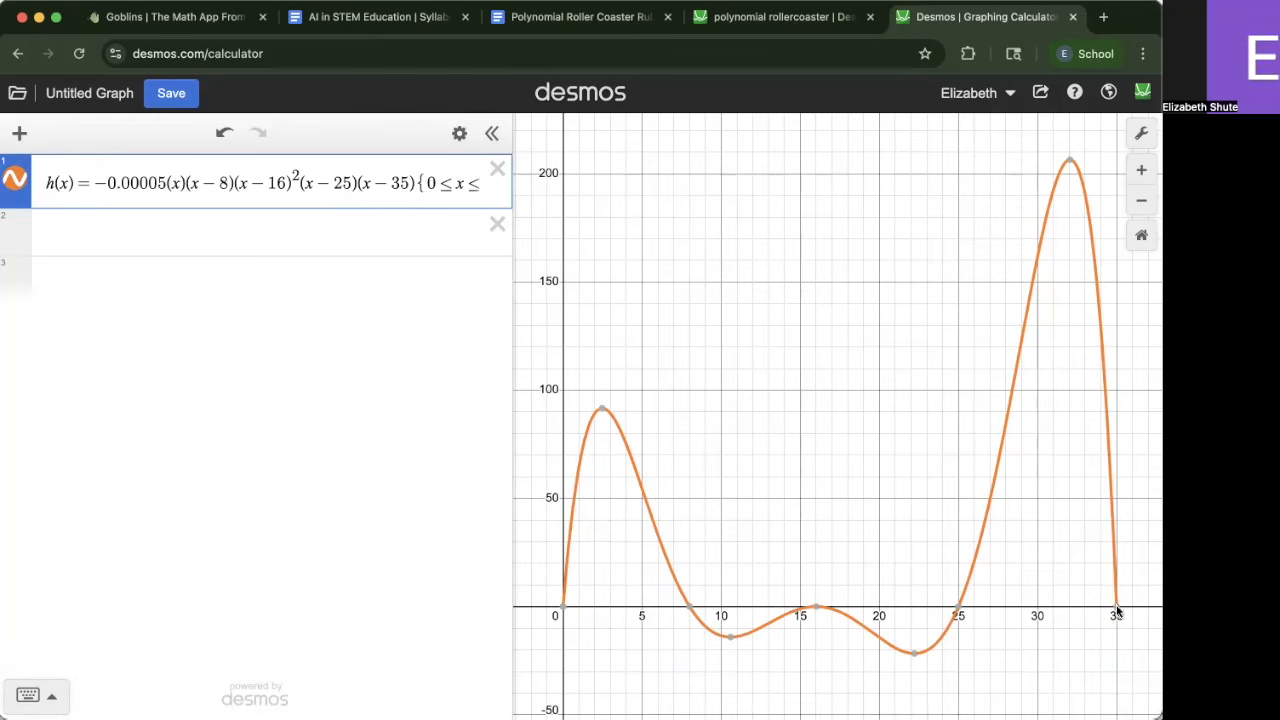
# Widen the expression list so the full restricted h(x) definition fits
pyautogui.moveTo(512, 200); pyautogui.dragTo(630, 200)
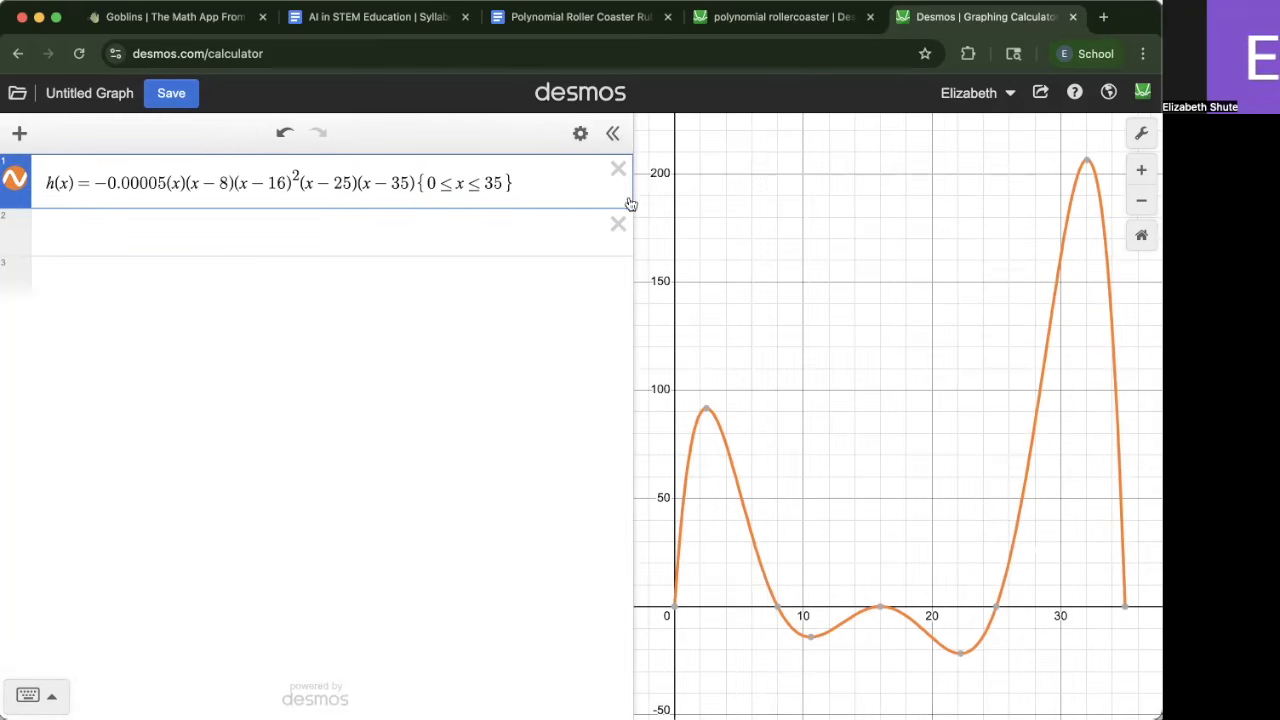
pyautogui.click(493, 186)
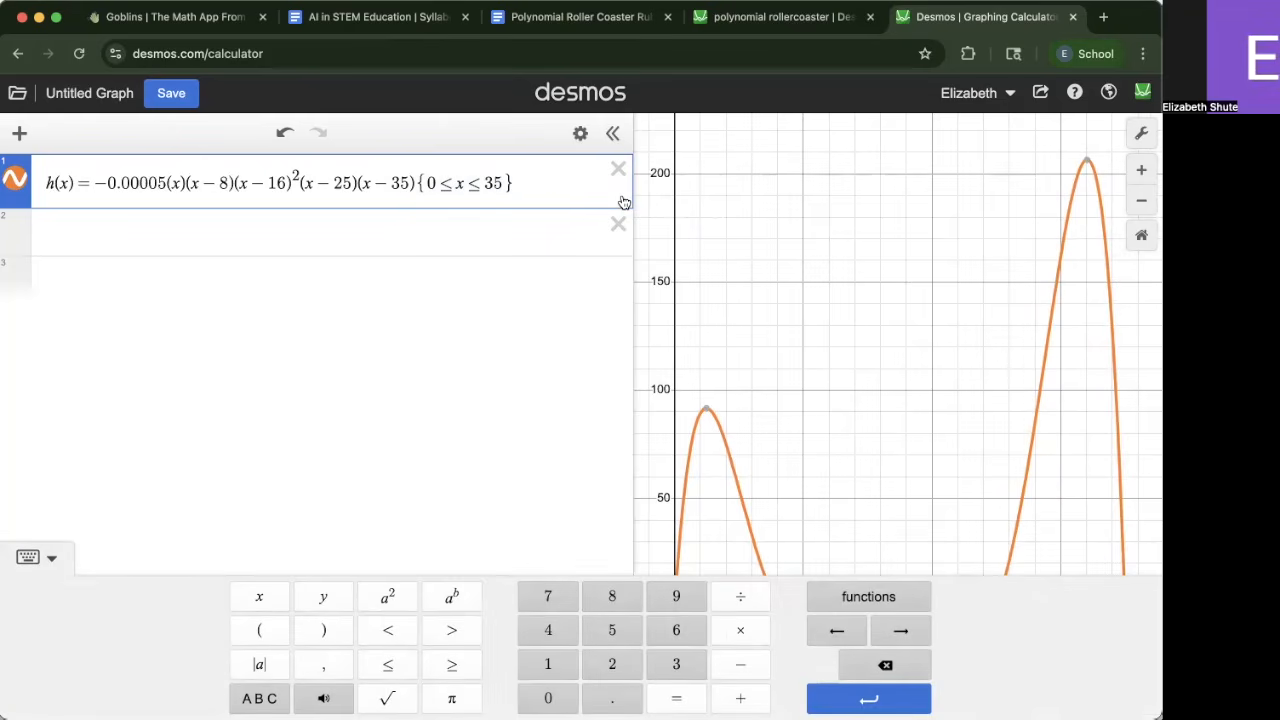
pyautogui.moveTo(630, 200); pyautogui.dragTo(562, 170)
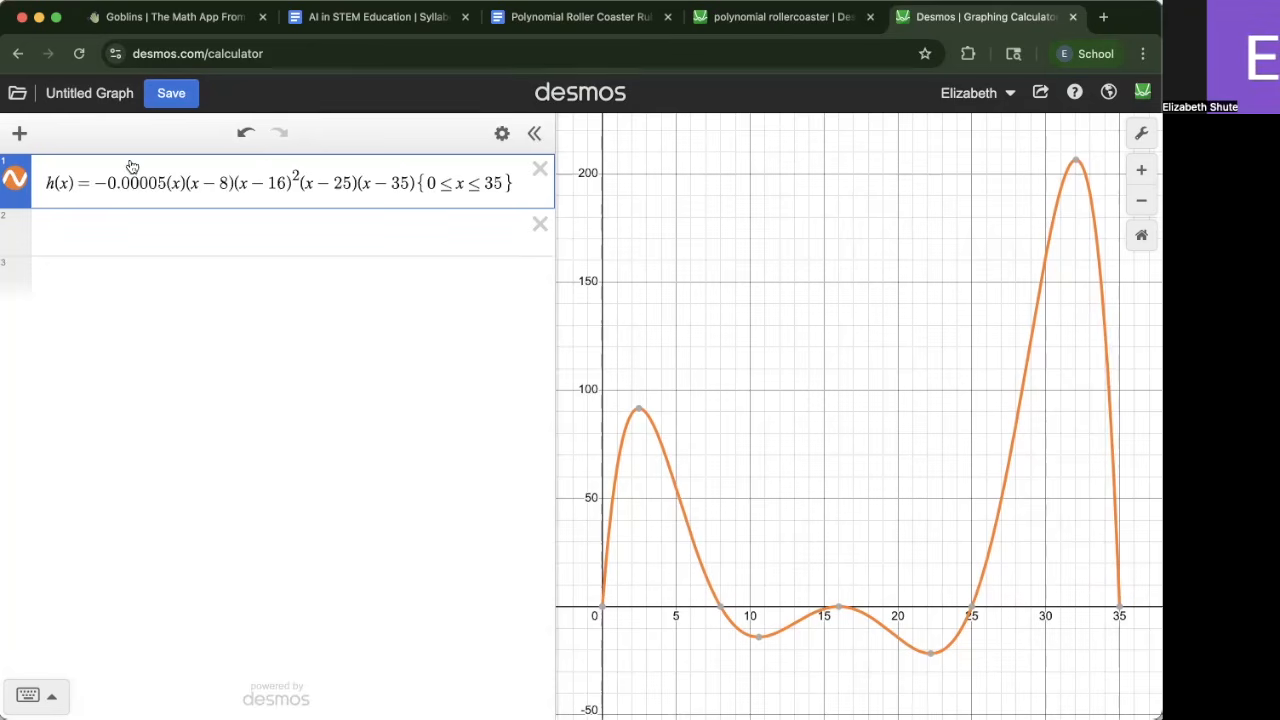
# Compare the curve with the reference polynomial rollercoaster graph in the other tab
pyautogui.click(763, 14)
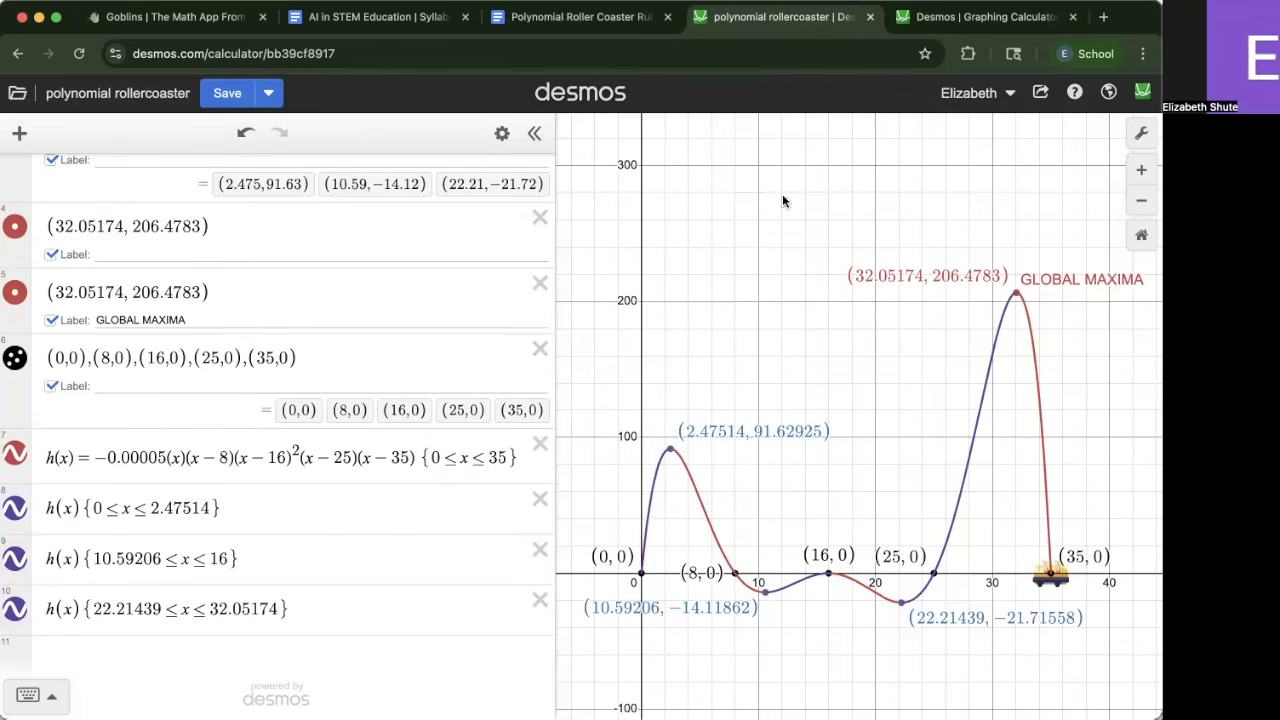
pyautogui.scroll(1, 817, 313)
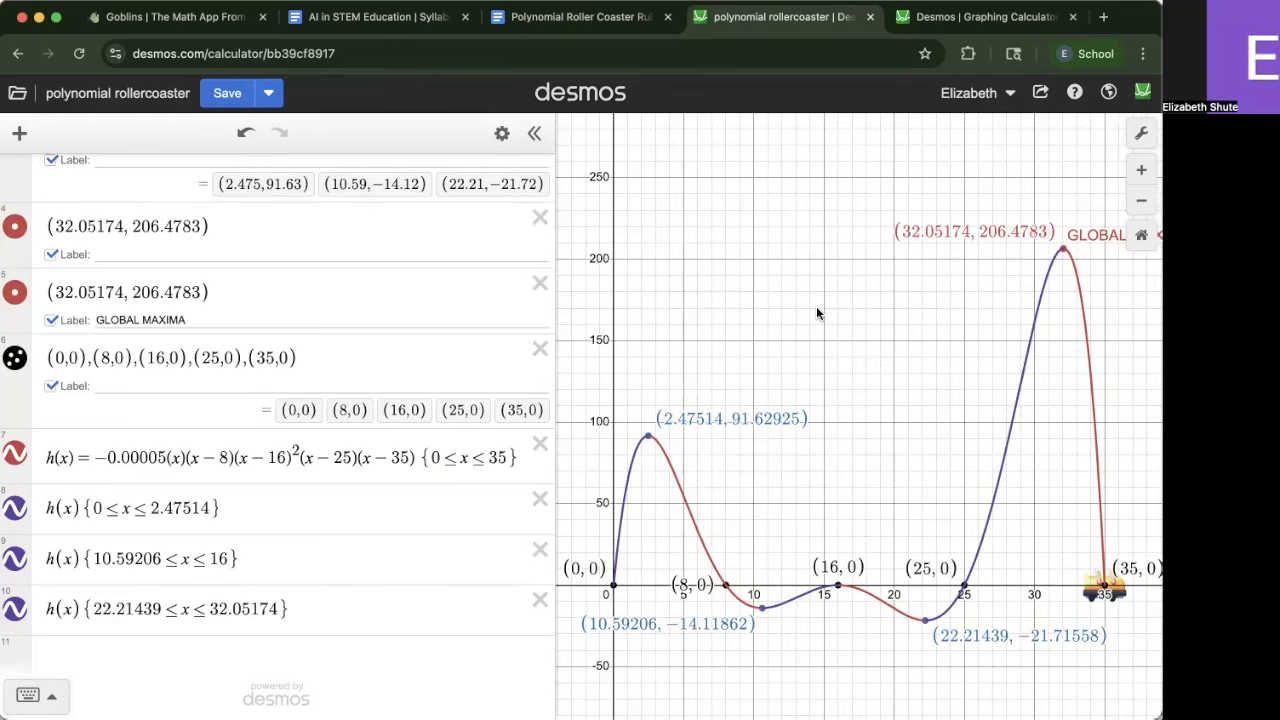
pyautogui.scroll(-1, 816, 388)
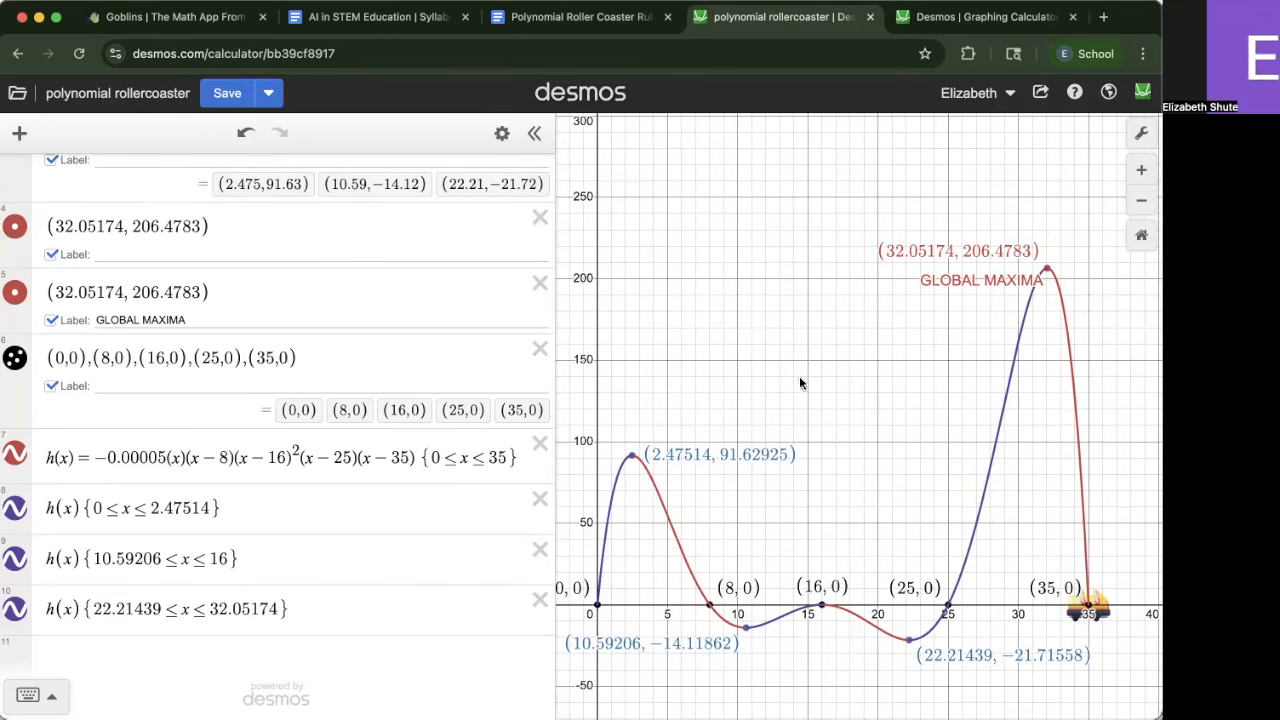
pyautogui.click(960, 16)
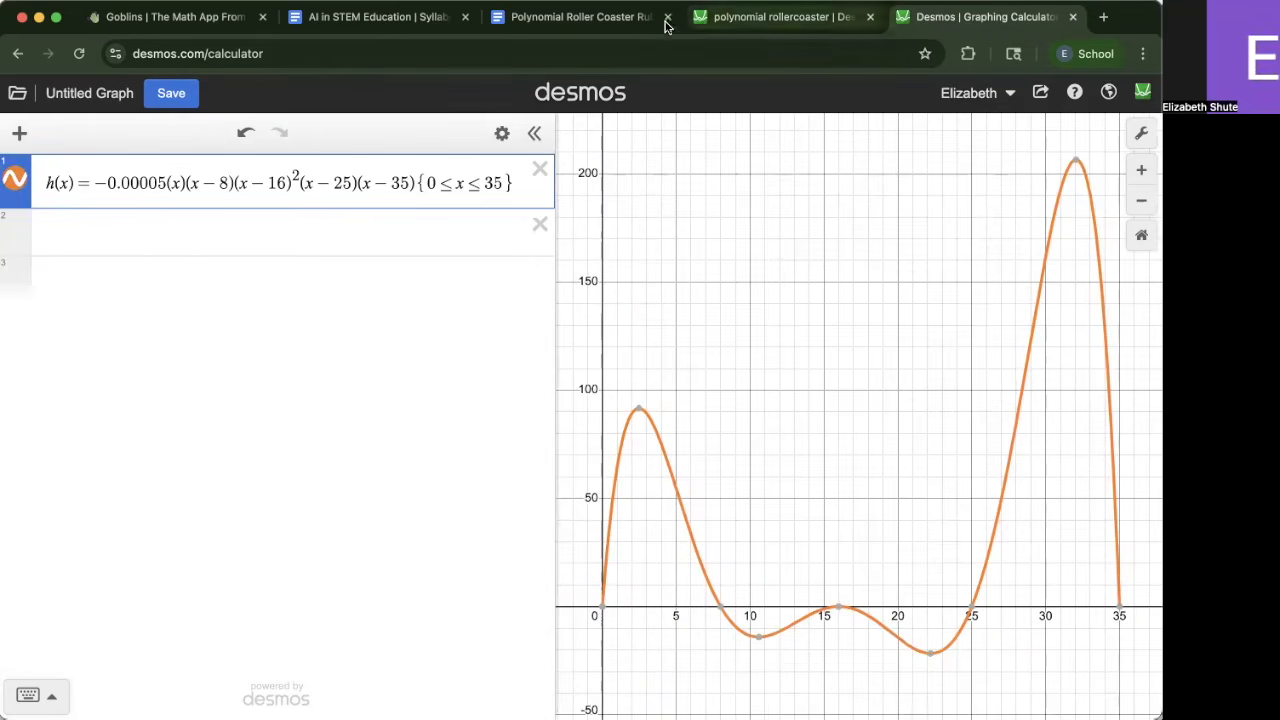
# Review the rubric's graph requirements about marking the zeros
pyautogui.click(614, 24)
pyautogui.scroll(3, 580, 376)
pyautogui.scroll(-10, 430, 458)
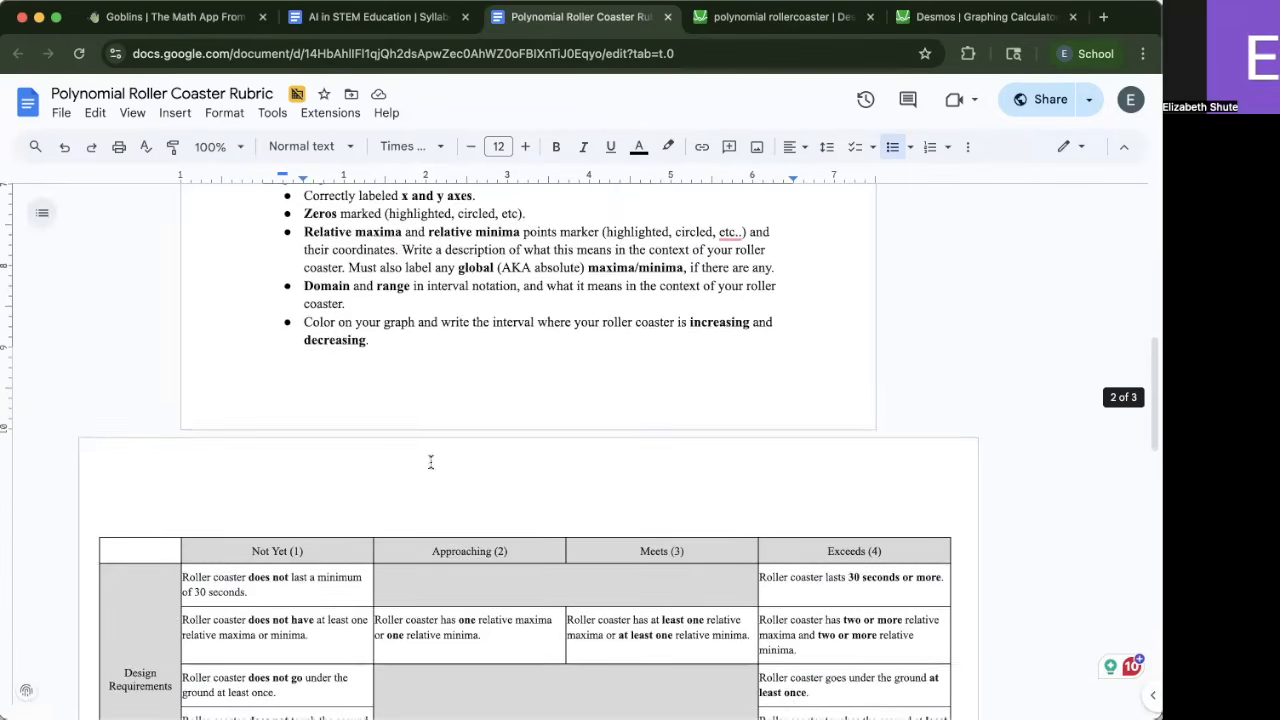
pyautogui.scroll(2, 432, 454)
pyautogui.moveTo(303, 257); pyautogui.dragTo(376, 257)
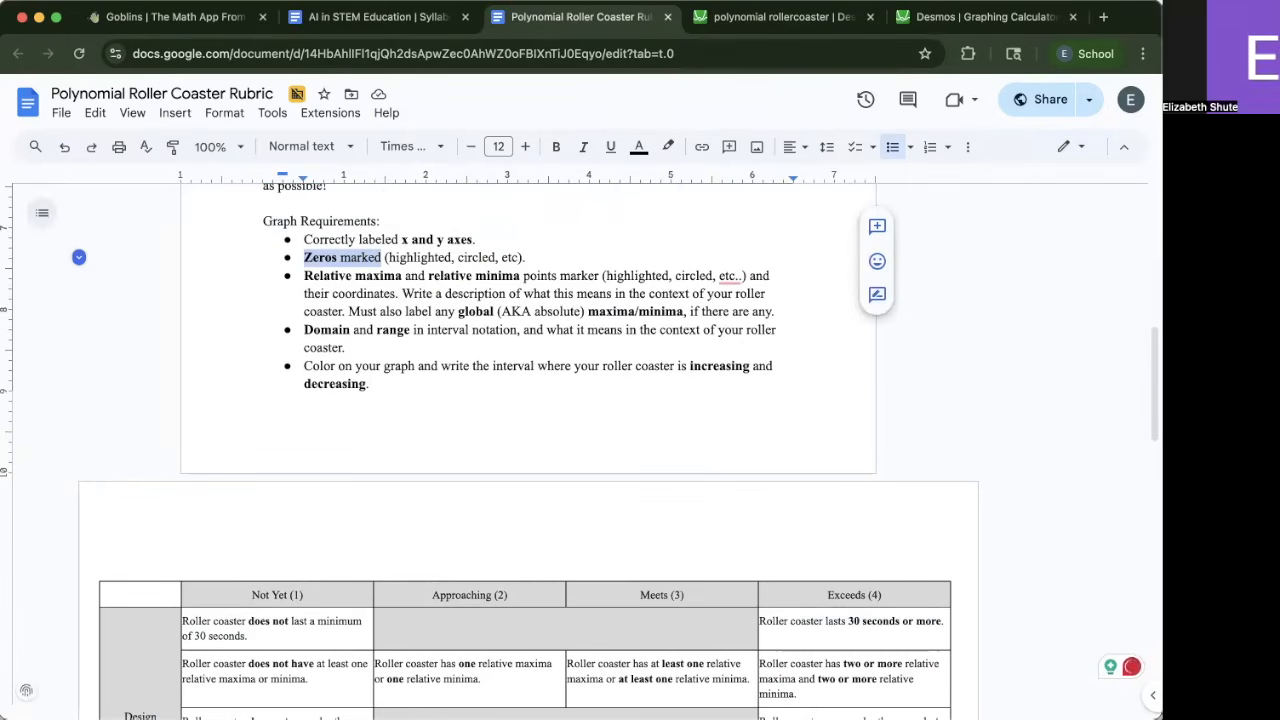
# Reveal the curve's x-intercepts and add the zero (0, 0) as a point in the expression list
pyautogui.click(990, 18)
pyautogui.click(602, 607)
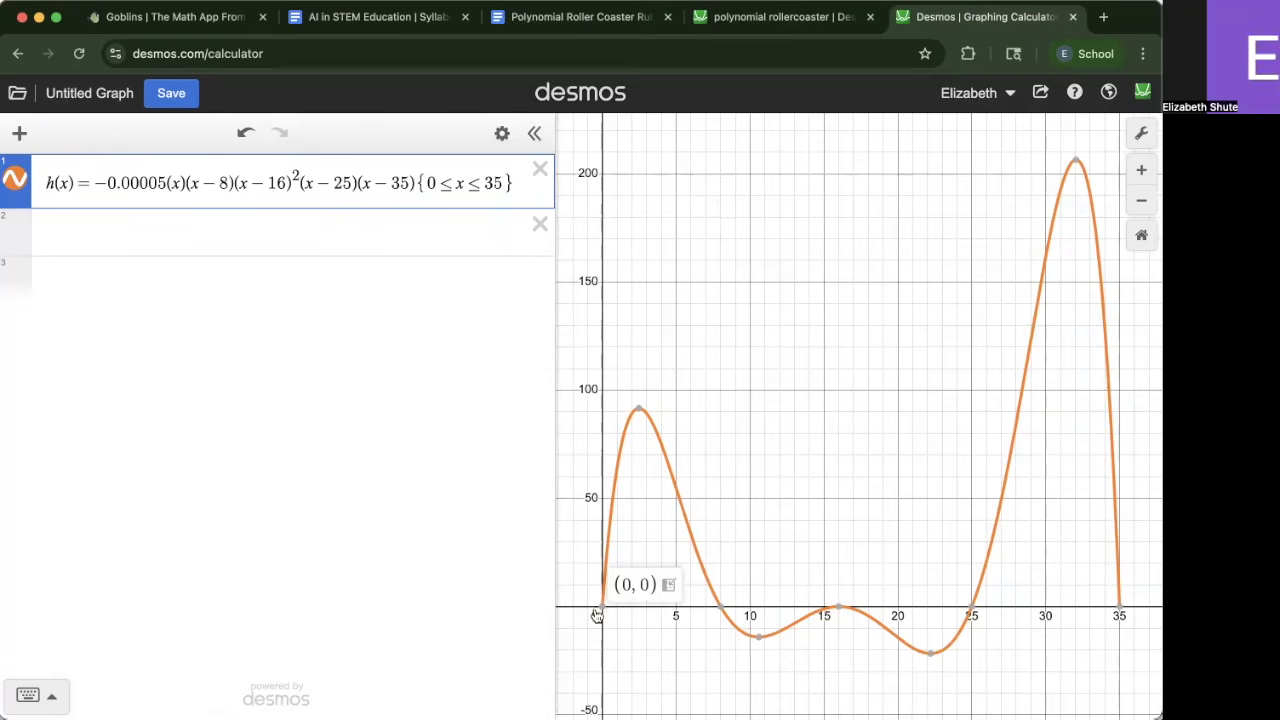
pyautogui.click(720, 607)
pyautogui.click(839, 607)
pyautogui.click(970, 607)
pyautogui.click(1120, 609)
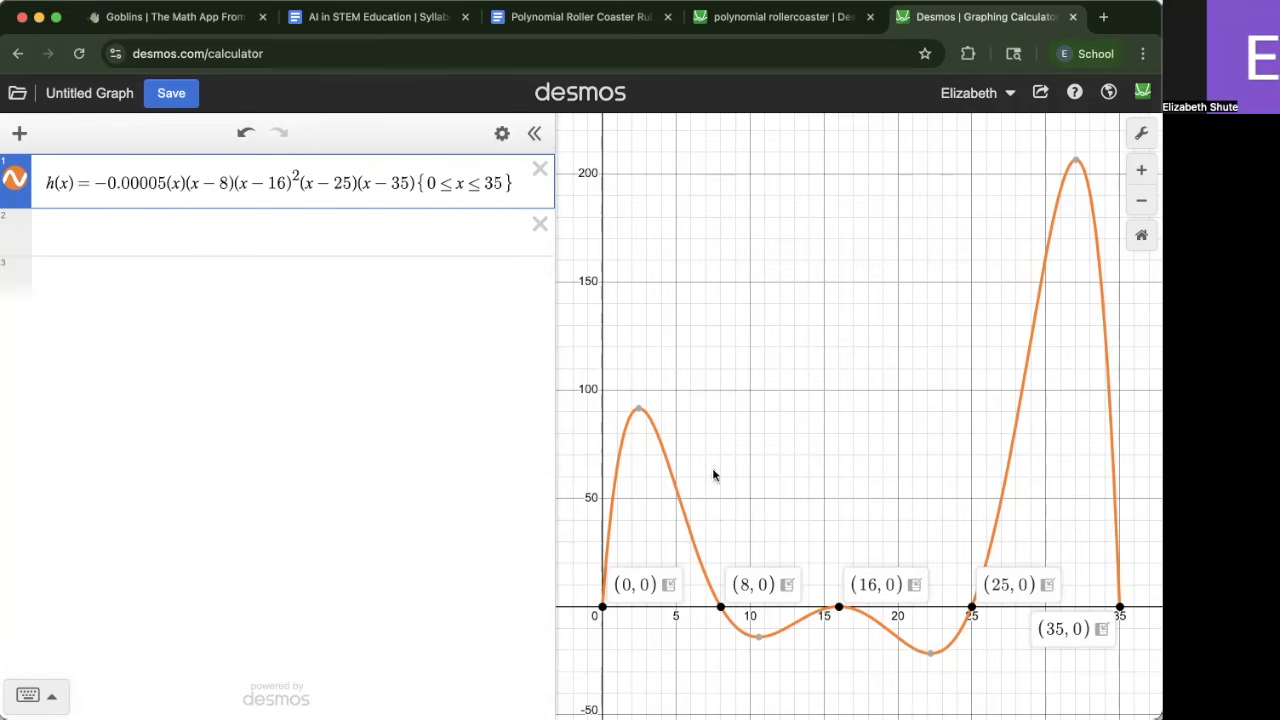
pyautogui.click(668, 586)
pyautogui.click(540, 224)
pyautogui.click(52, 557)
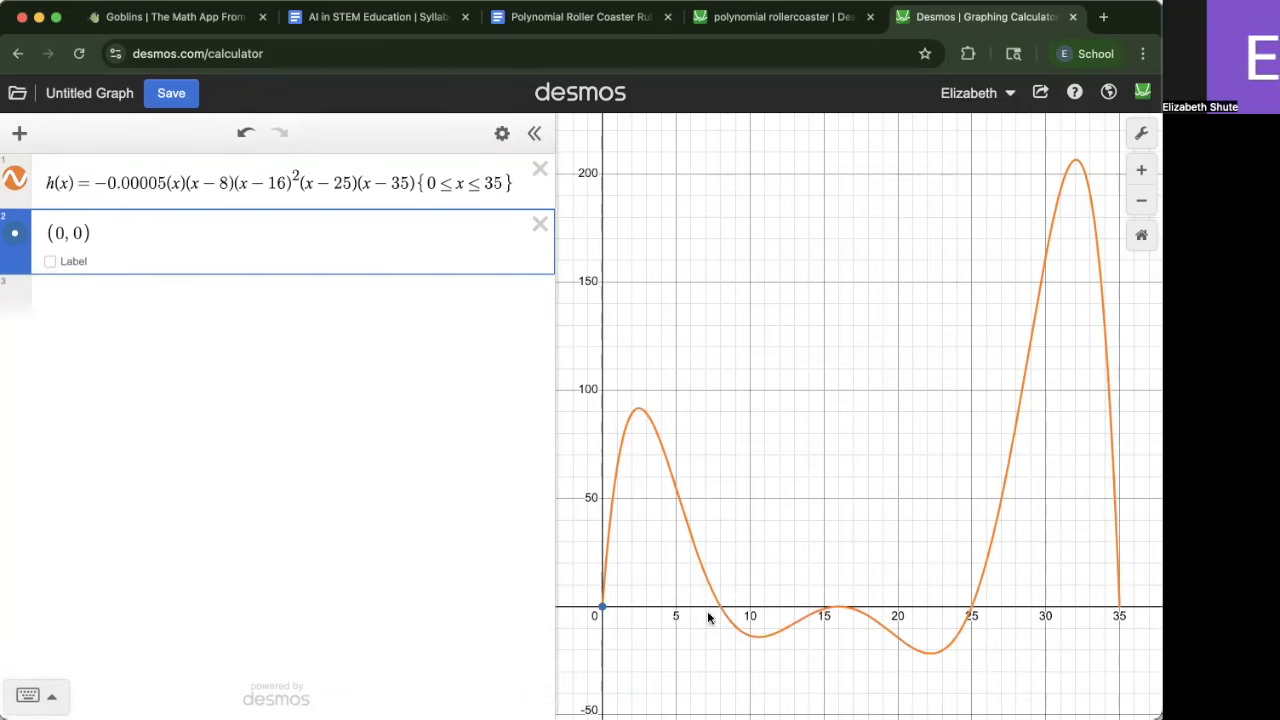
# Add the zeros (8, 0), (16, 0), (25, 0) and (35, 0) as points in the expression list
pyautogui.click(729, 617)
pyautogui.click(719, 607)
pyautogui.click(786, 587)
pyautogui.click(842, 608)
pyautogui.click(838, 607)
pyautogui.click(866, 585)
pyautogui.click(968, 608)
pyautogui.click(971, 607)
pyautogui.click(955, 584)
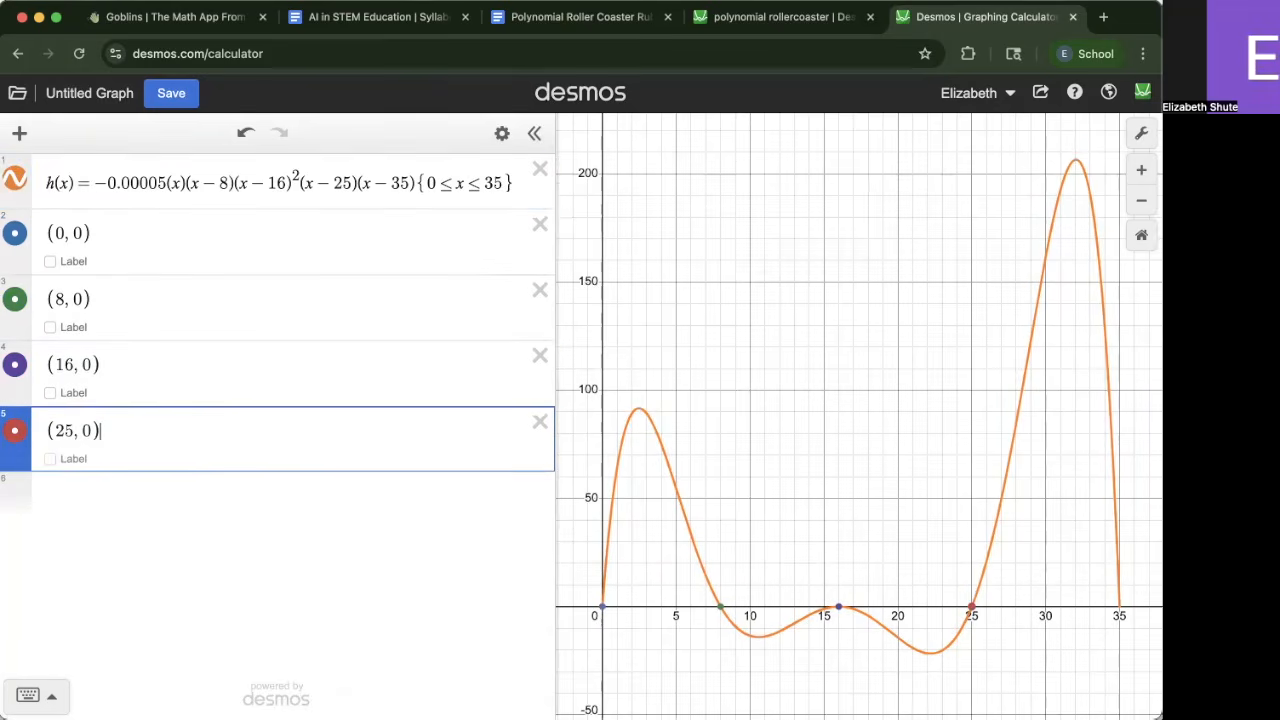
pyautogui.click(1121, 609)
pyautogui.click(1119, 607)
pyautogui.click(1101, 585)
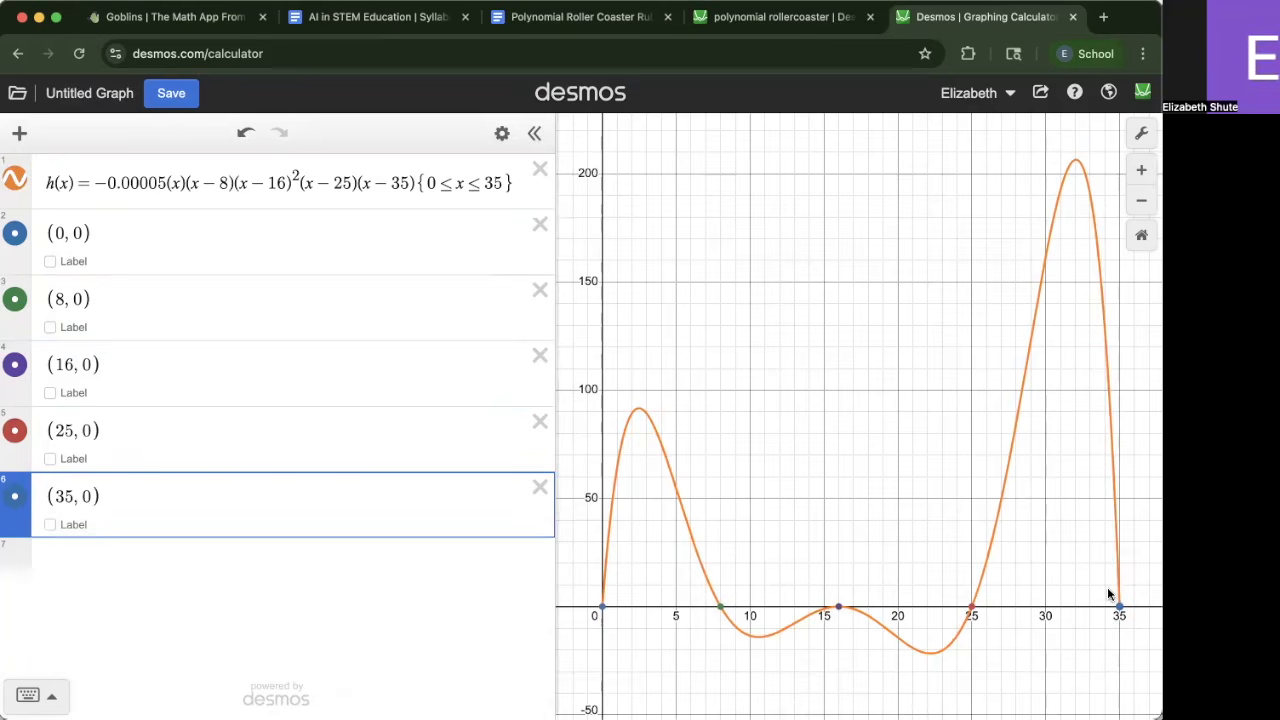
# Read the rubric's table rows describing how zeros must be marked on the graph
pyautogui.click(564, 28)
pyautogui.scroll(-5, 608, 308)
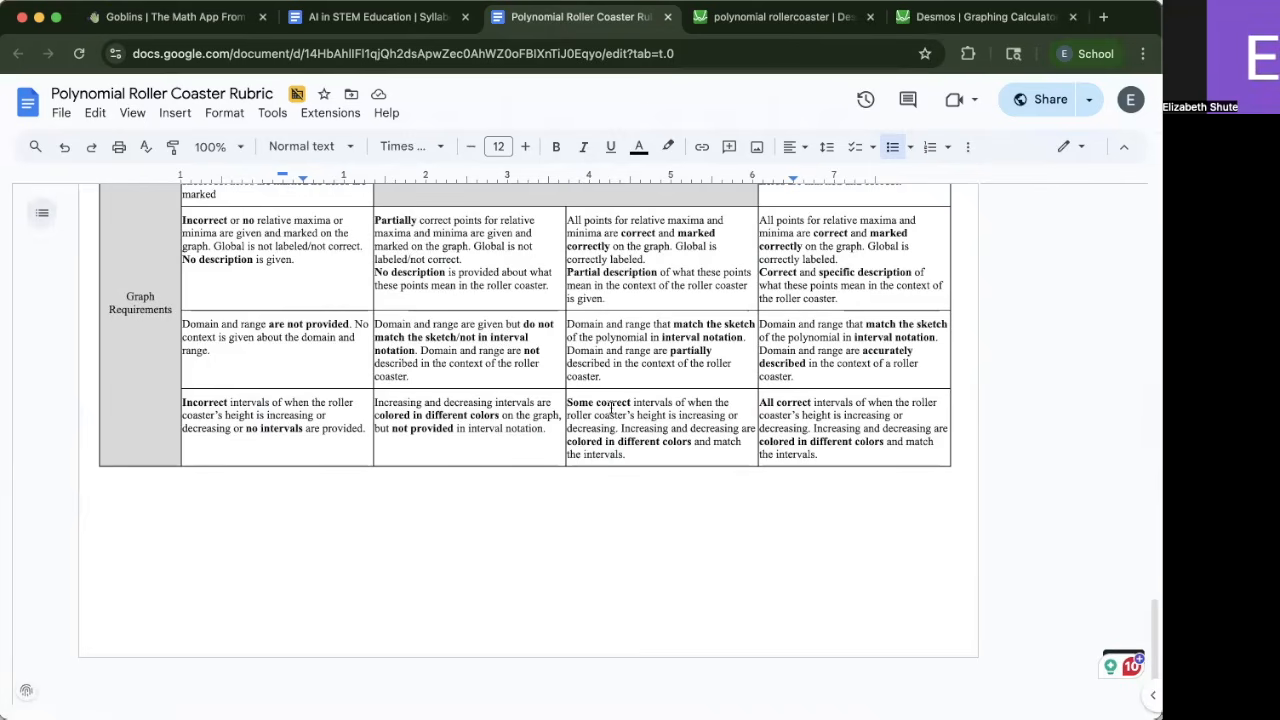
pyautogui.scroll(3, 601, 443)
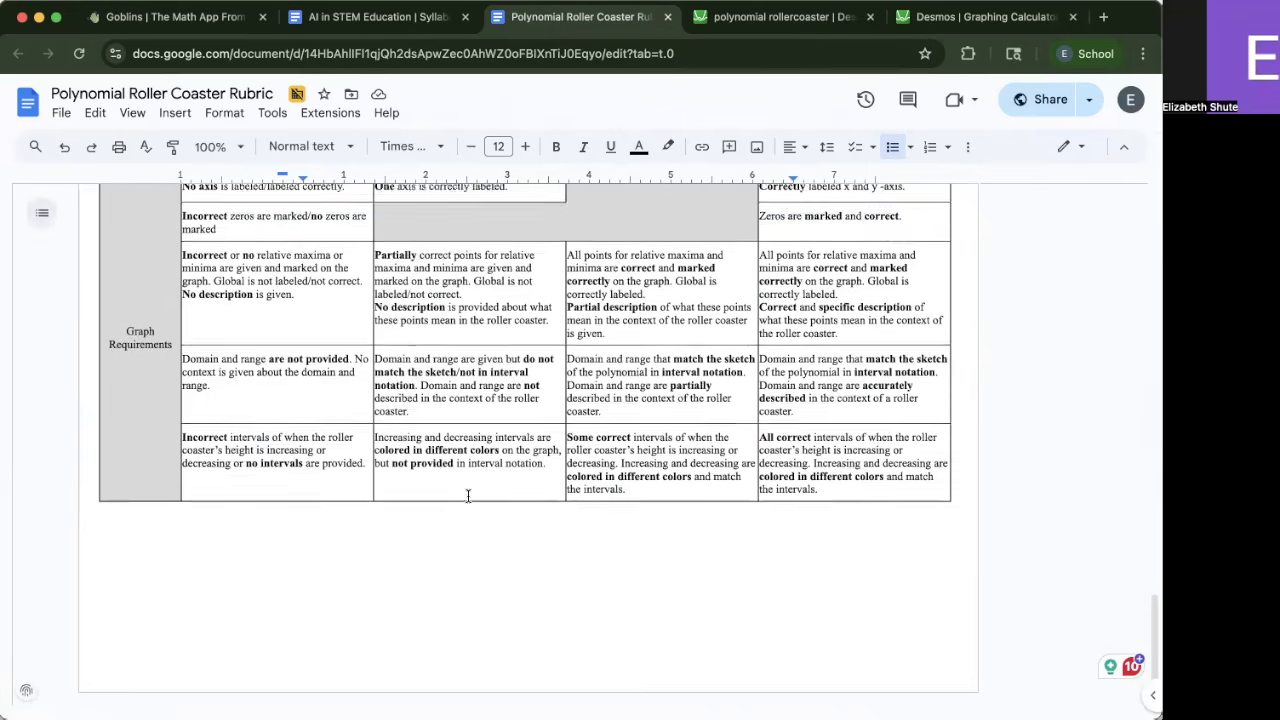
pyautogui.moveTo(258, 329); pyautogui.dragTo(176, 306)
pyautogui.click(300, 331)
pyautogui.scroll(1, 301, 336)
pyautogui.scroll(2, 300, 336)
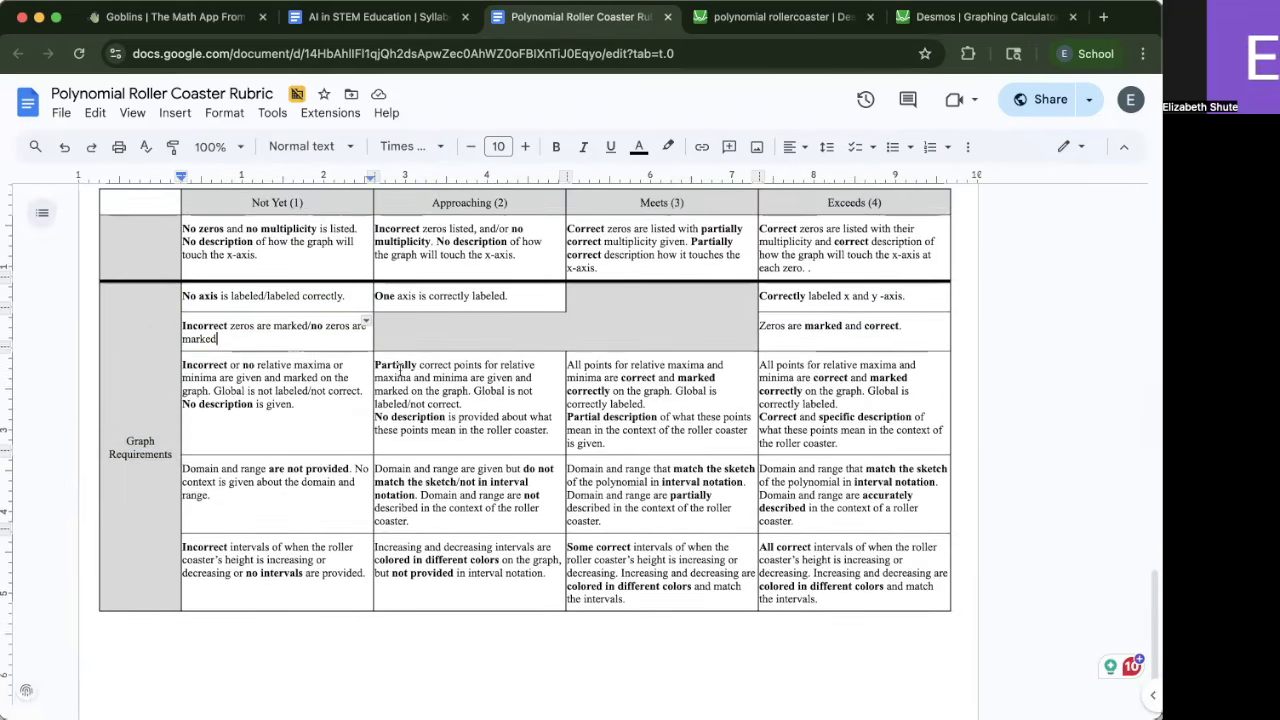
pyautogui.moveTo(909, 354); pyautogui.dragTo(752, 355)
pyautogui.click(775, 351)
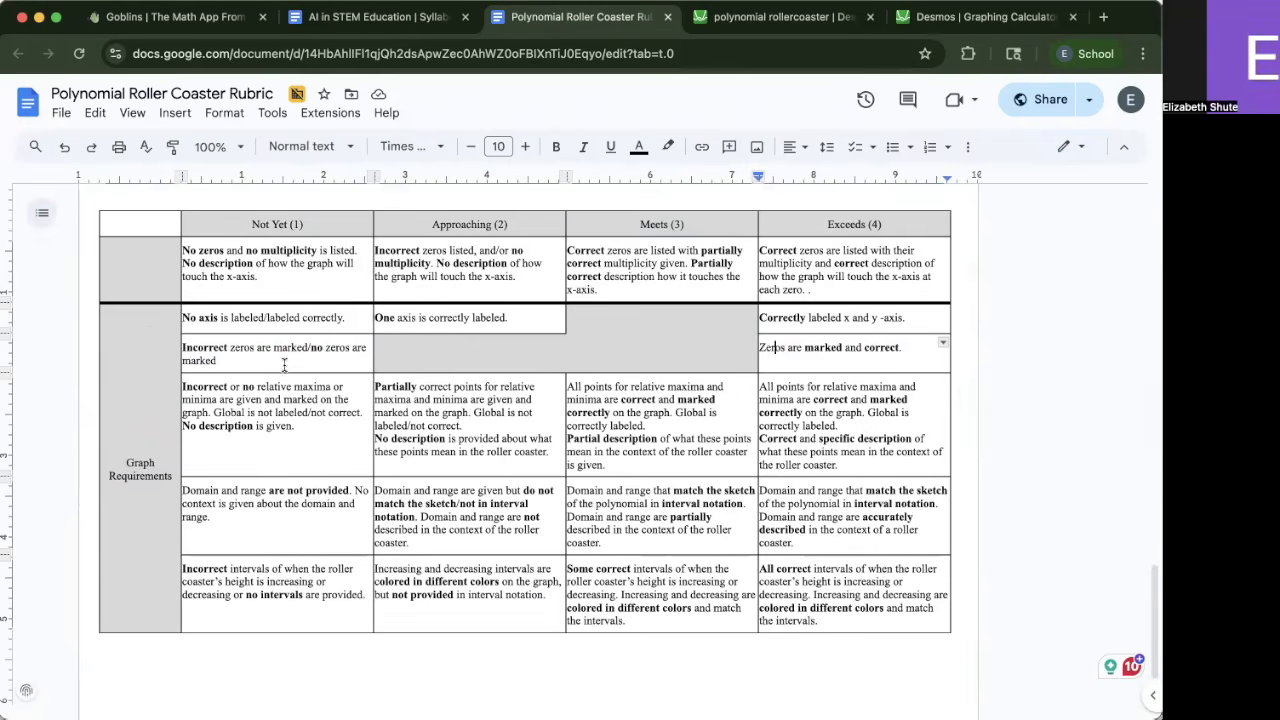
pyautogui.moveTo(209, 361); pyautogui.dragTo(152, 346)
pyautogui.click(198, 347)
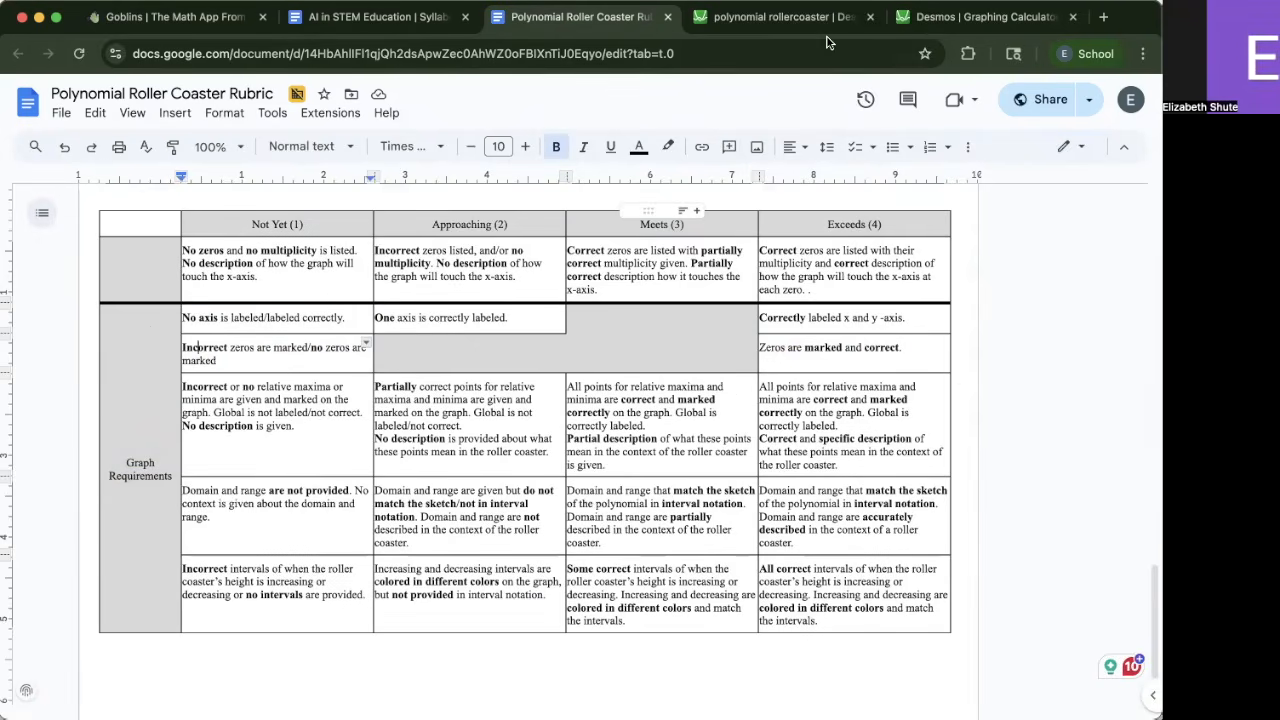
# Return to the Desmos tab and merge the points (8, 0) and (16, 0) into the (0, 0) line as one point list
pyautogui.click(972, 20)
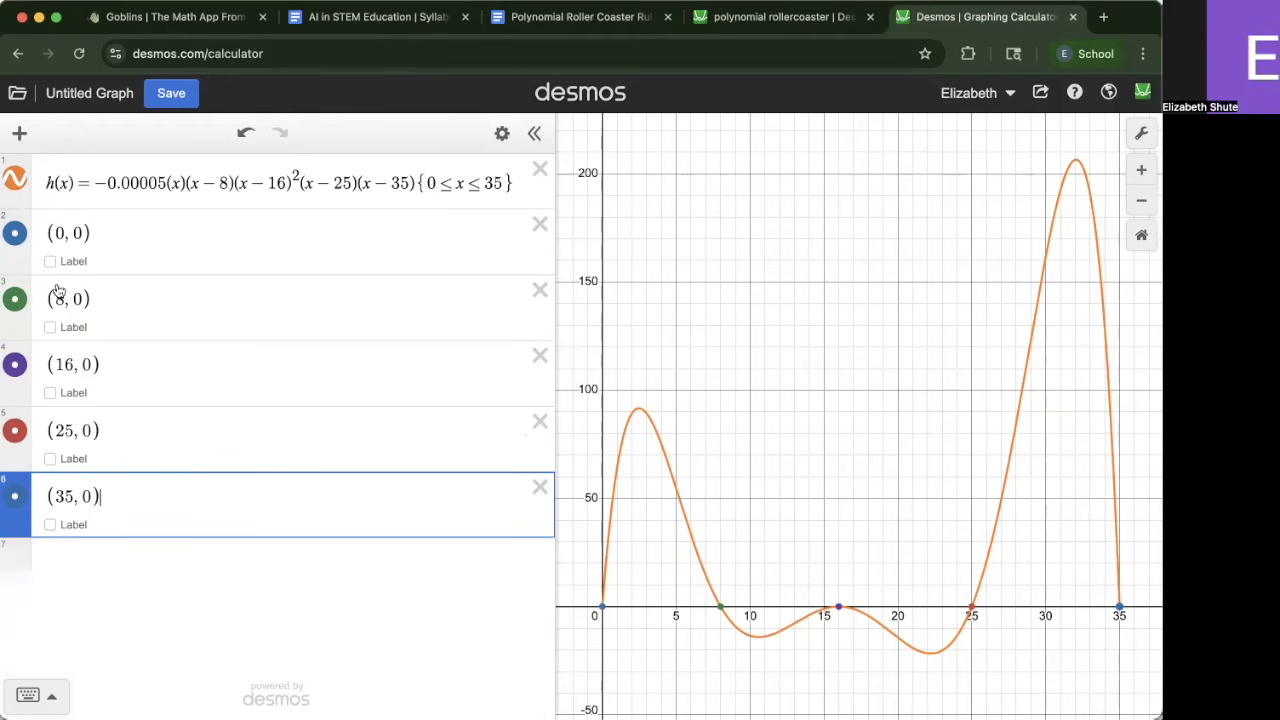
pyautogui.click(105, 305)
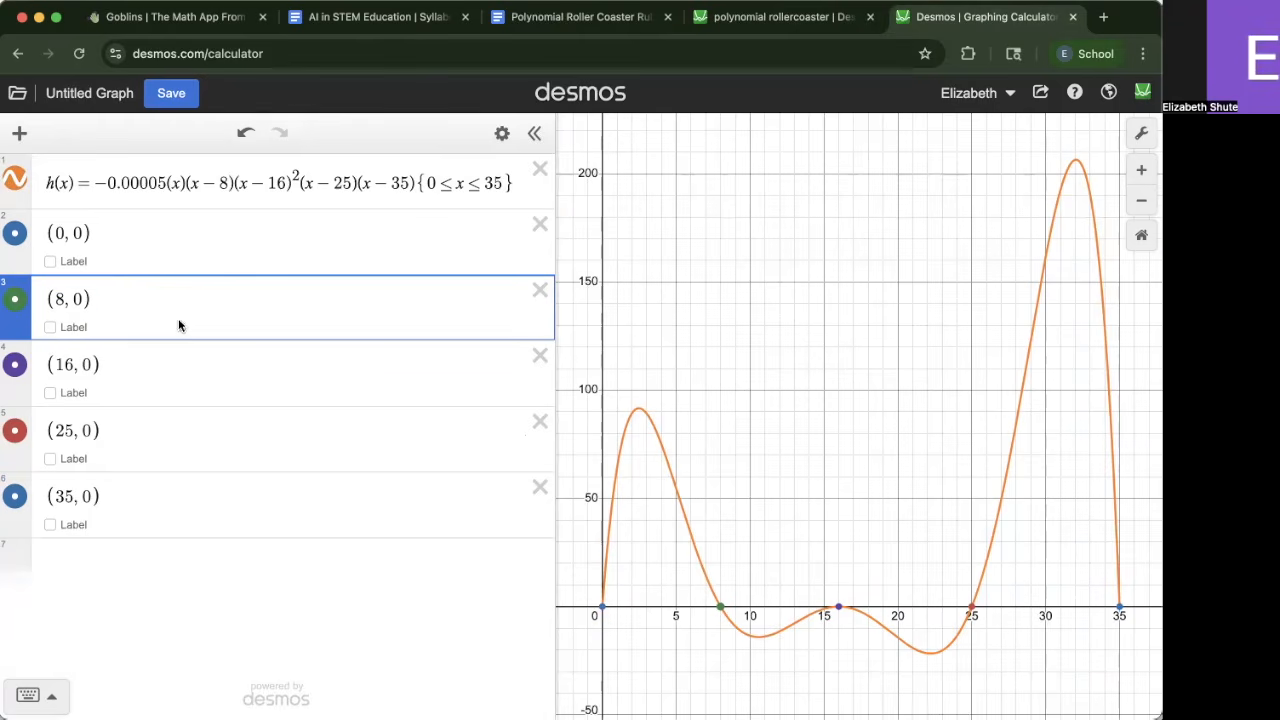
pyautogui.click(123, 238)
pyautogui.write(',')
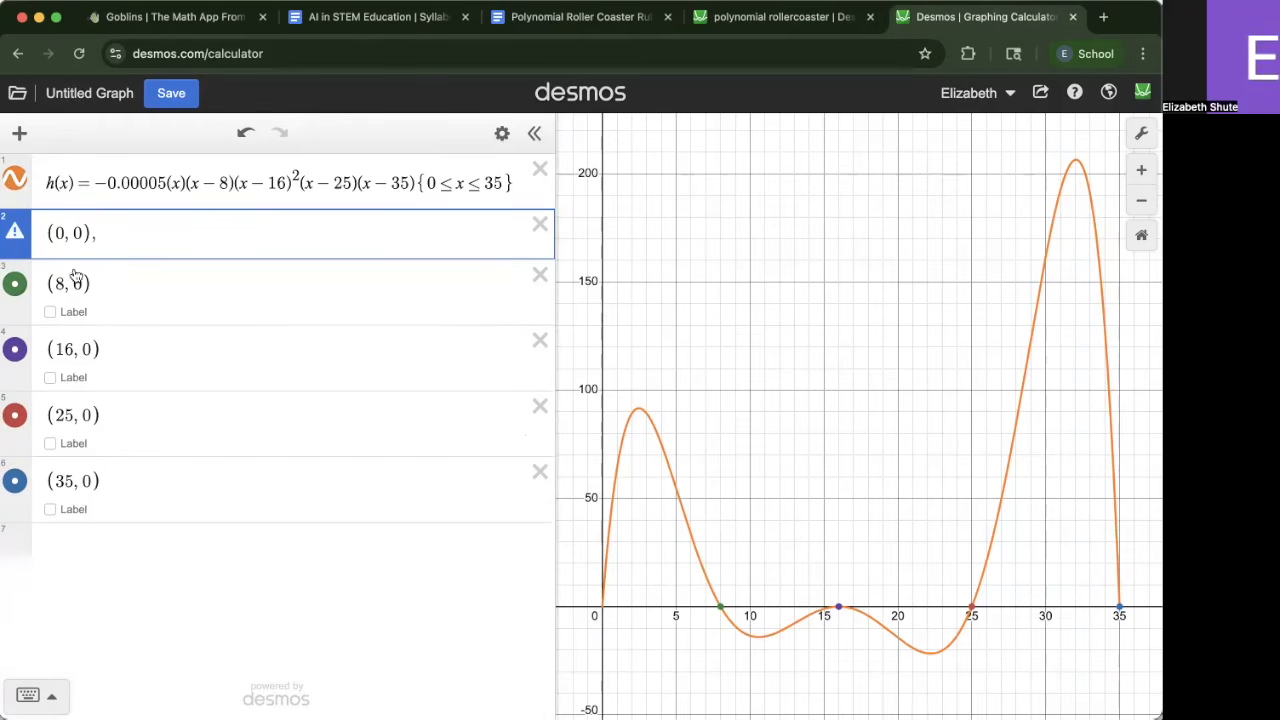
pyautogui.moveTo(110, 290); pyautogui.dragTo(8, 267)
pyautogui.hotkey('ctrl', 'c')
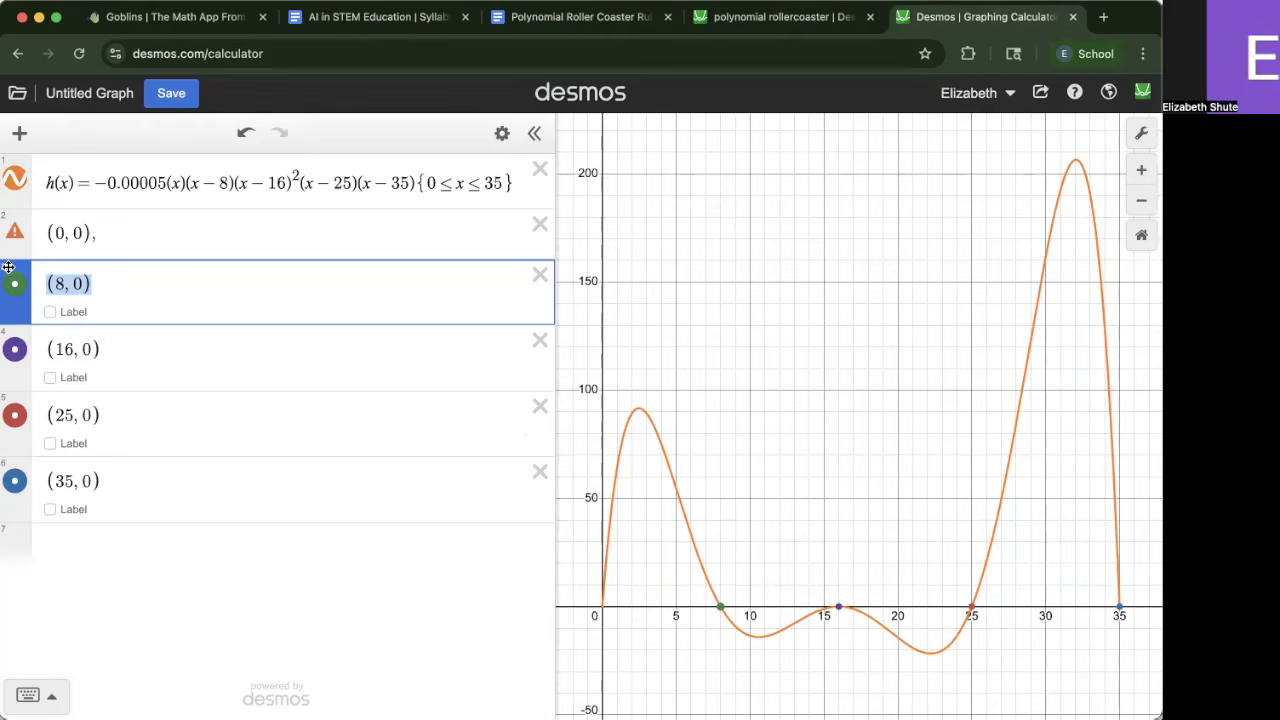
pyautogui.press('BackSpace')
pyautogui.press('BackSpace')
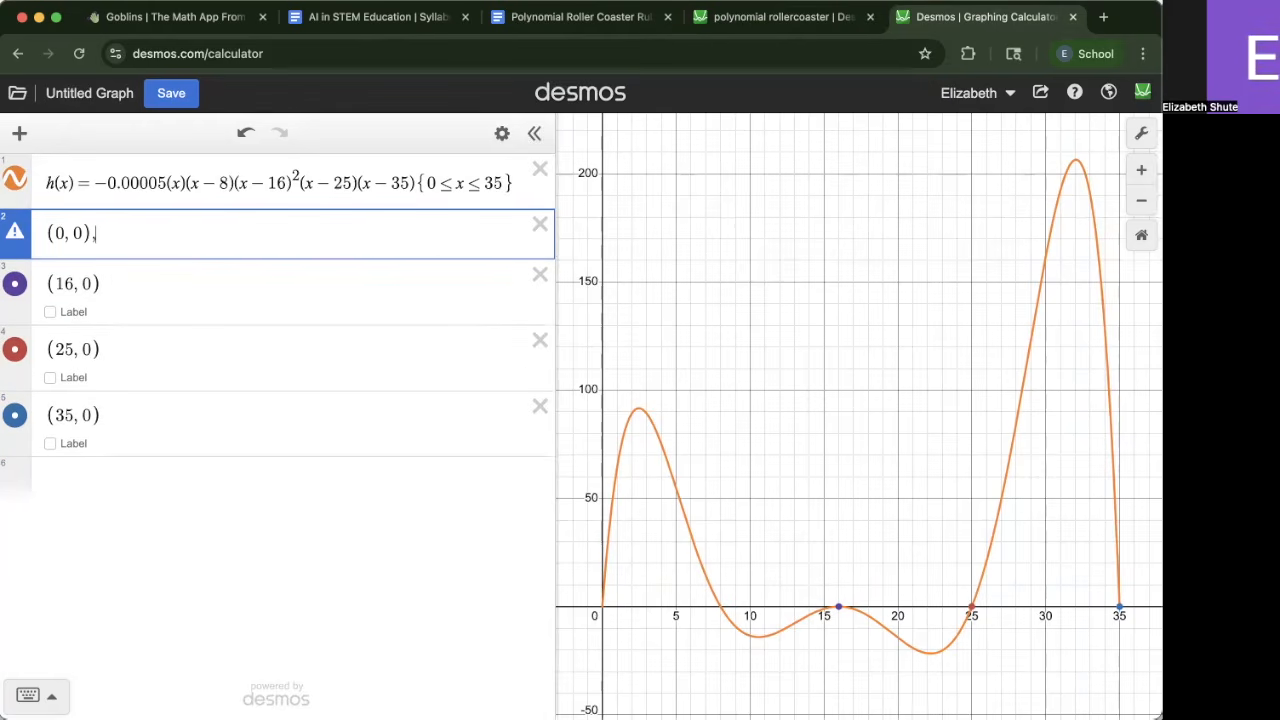
pyautogui.hotkey('ctrl', 'v')
pyautogui.write(',')
pyautogui.moveTo(117, 278); pyautogui.dragTo(13, 283)
pyautogui.hotkey('ctrl', 'c')
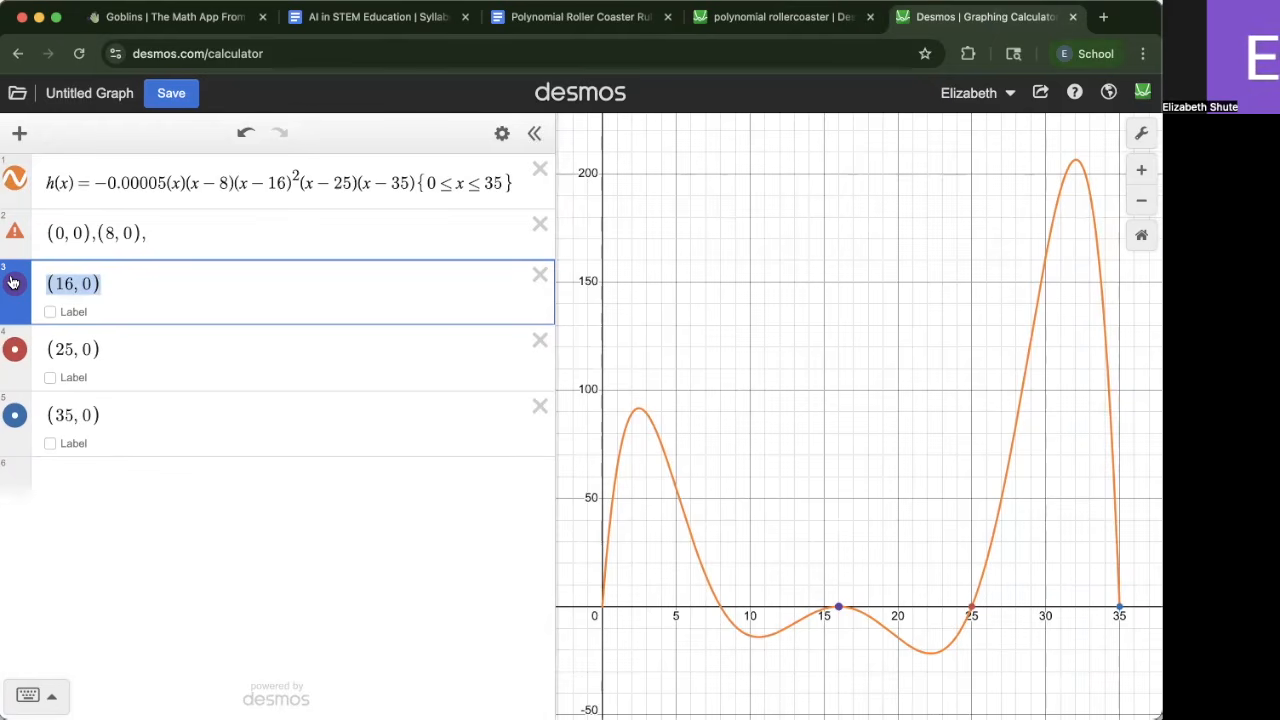
pyautogui.press('BackSpace')
pyautogui.press('BackSpace')
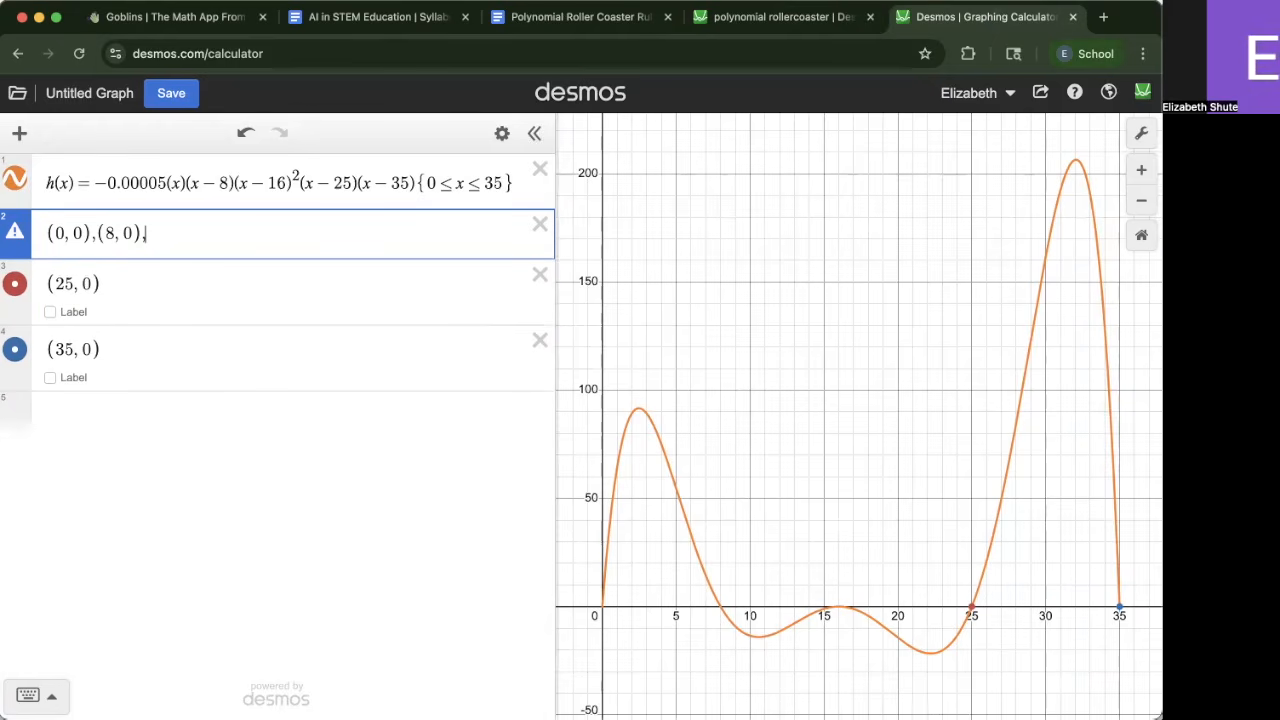
pyautogui.hotkey('ctrl', 'v')
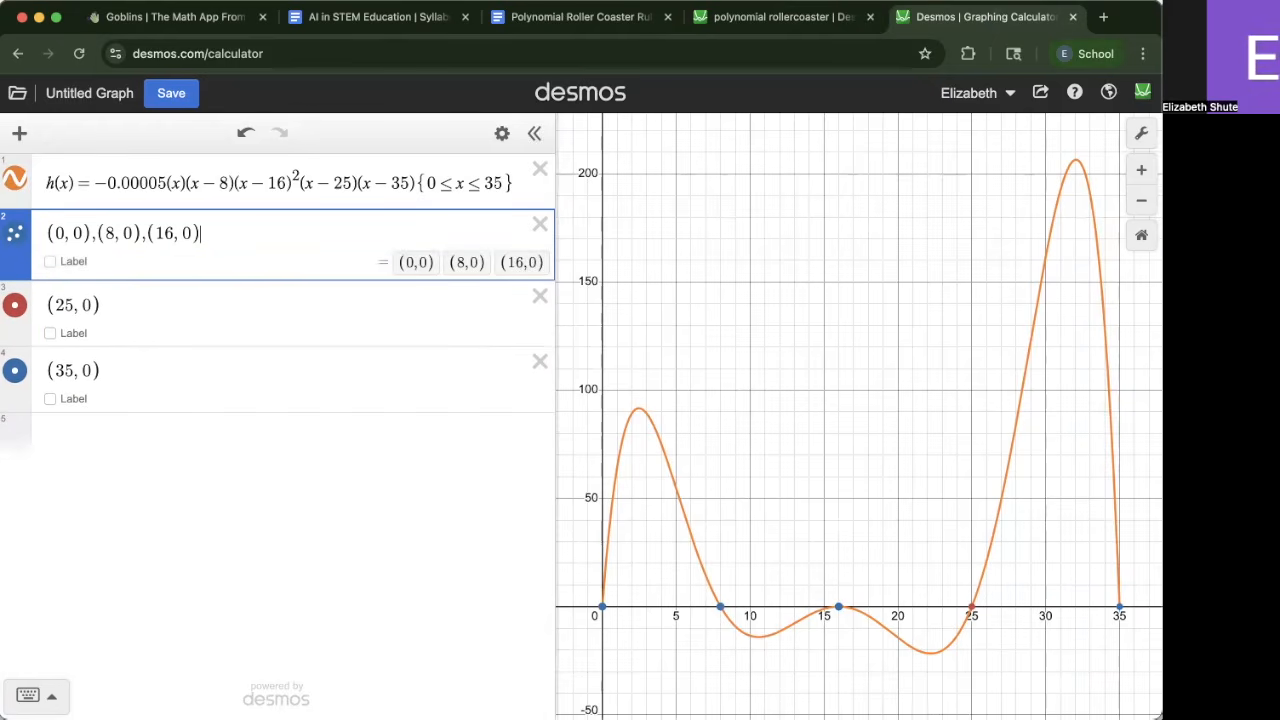
# Append (25, 0) and (35, 0) to the same point list, removing their separate lines
pyautogui.write(',')
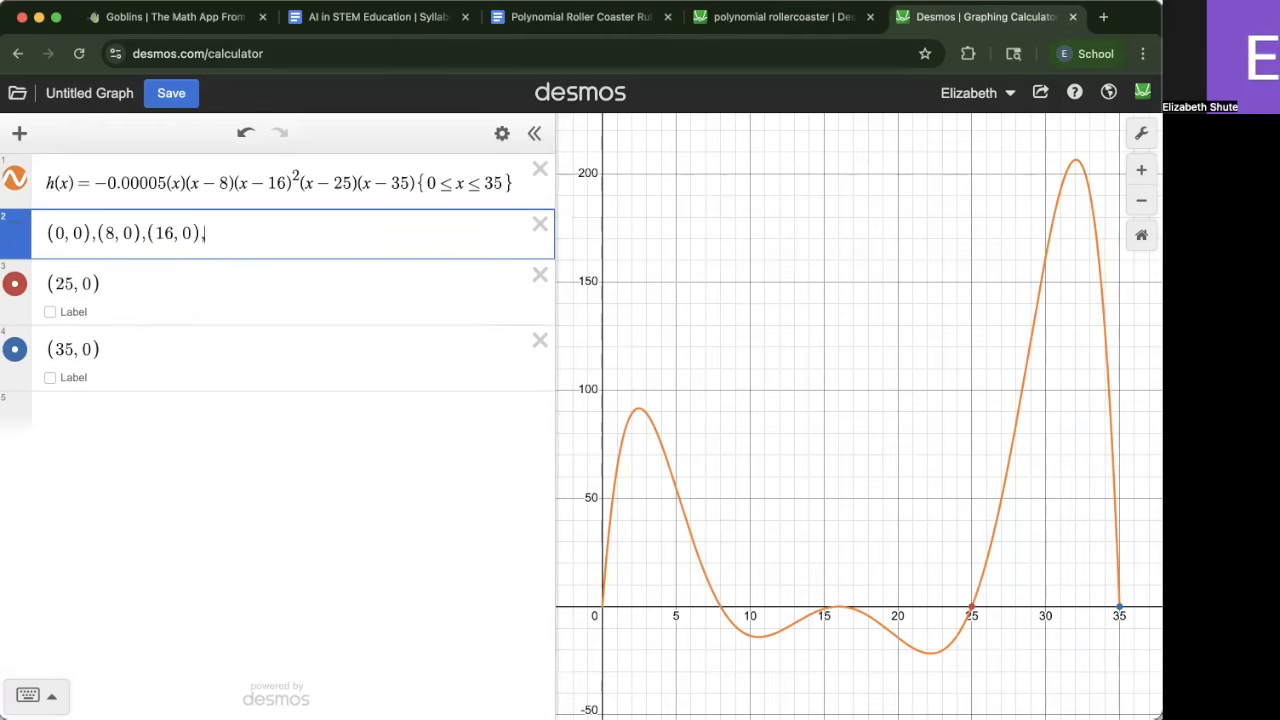
pyautogui.moveTo(152, 280); pyautogui.dragTo(10, 281)
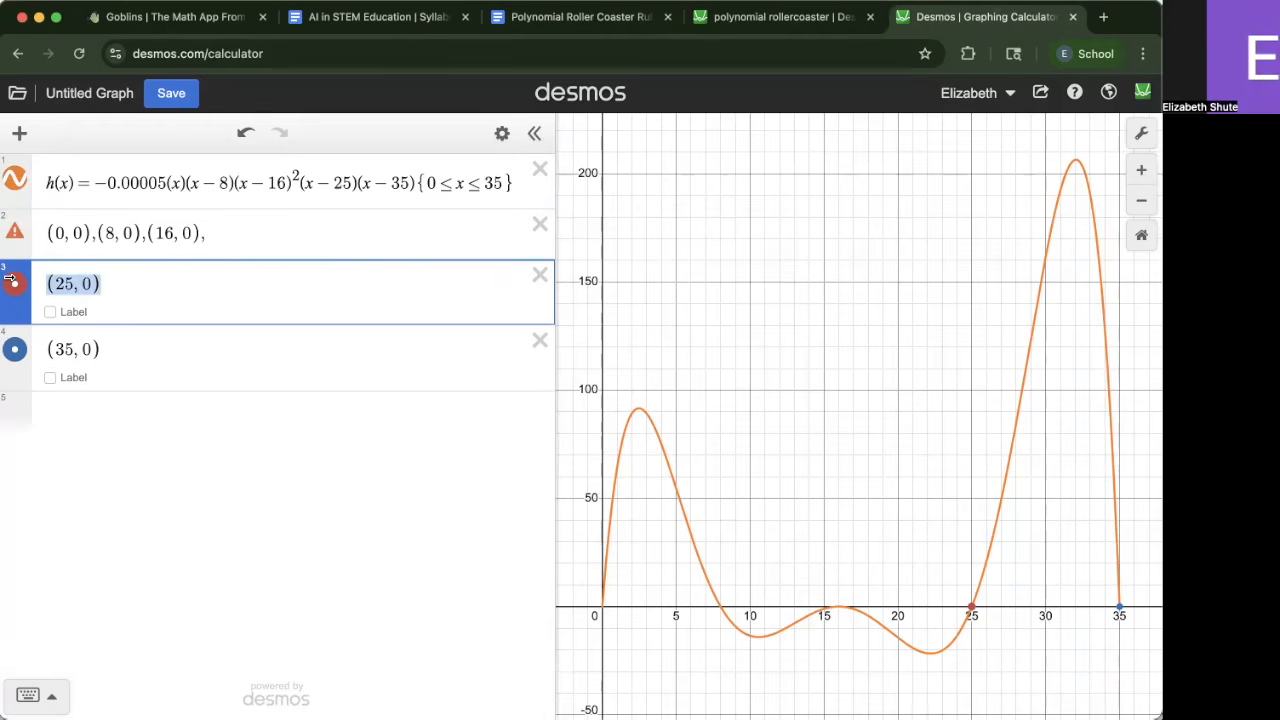
pyautogui.hotkey('ctrl', 'x')
pyautogui.press('BackSpace')
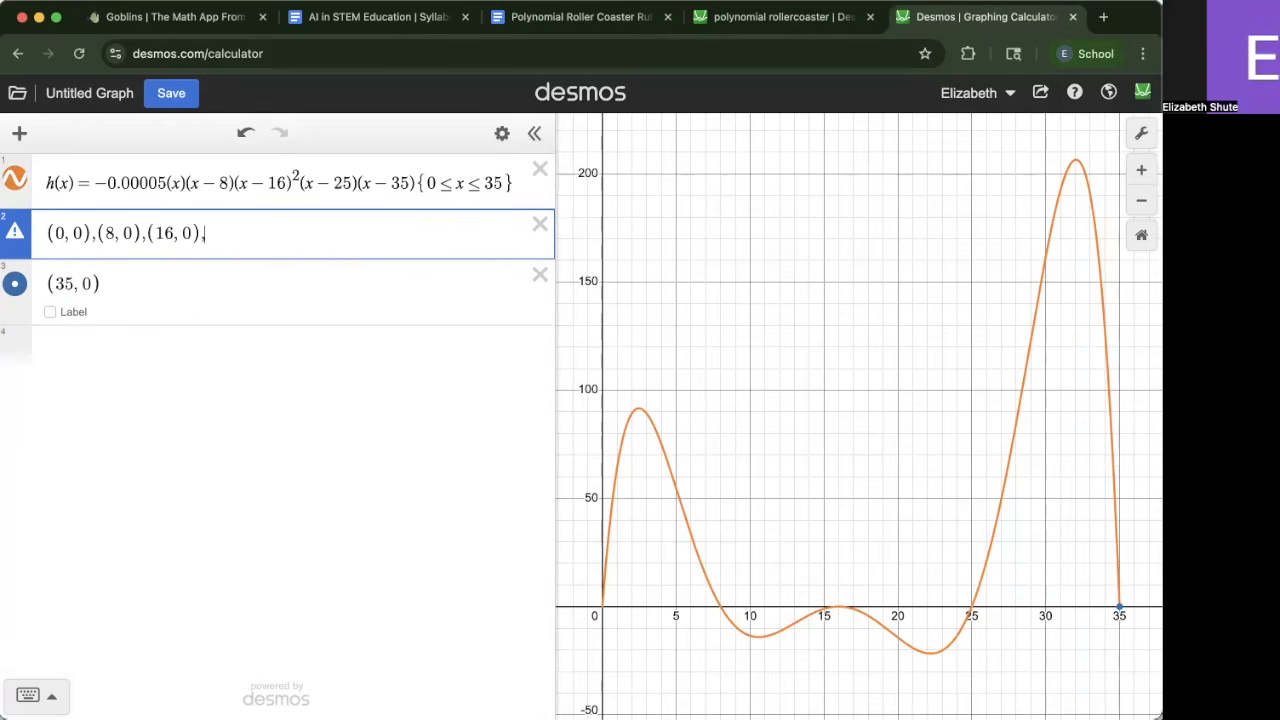
pyautogui.hotkey('ctrl', 'v')
pyautogui.moveTo(120, 284); pyautogui.dragTo(10, 276)
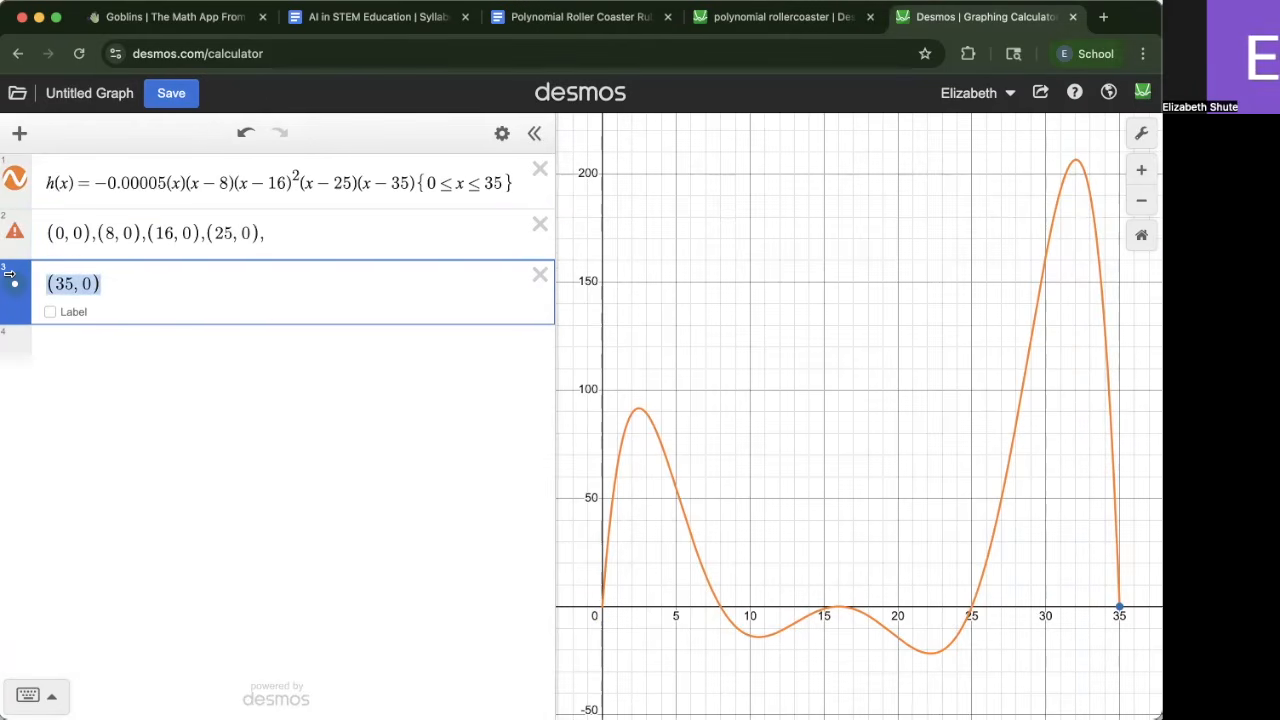
pyautogui.hotkey('ctrl', 'x')
pyautogui.press('BackSpace')
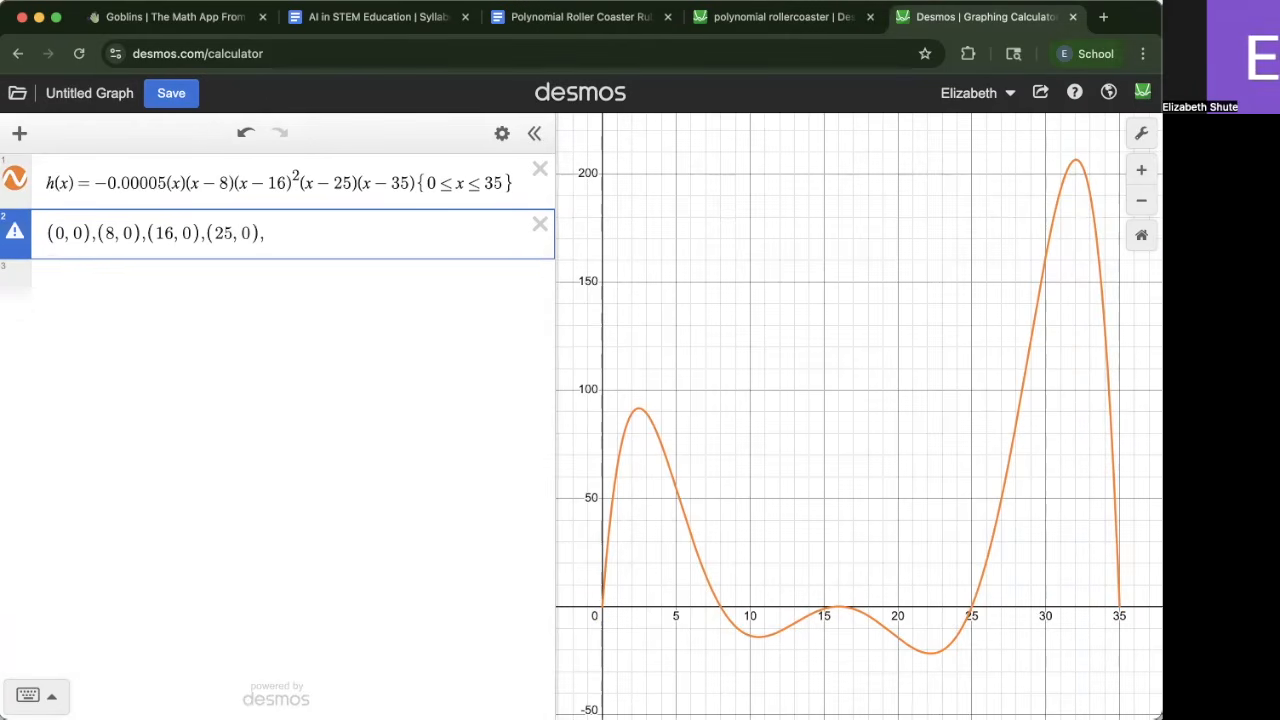
pyautogui.hotkey('ctrl', 'v')
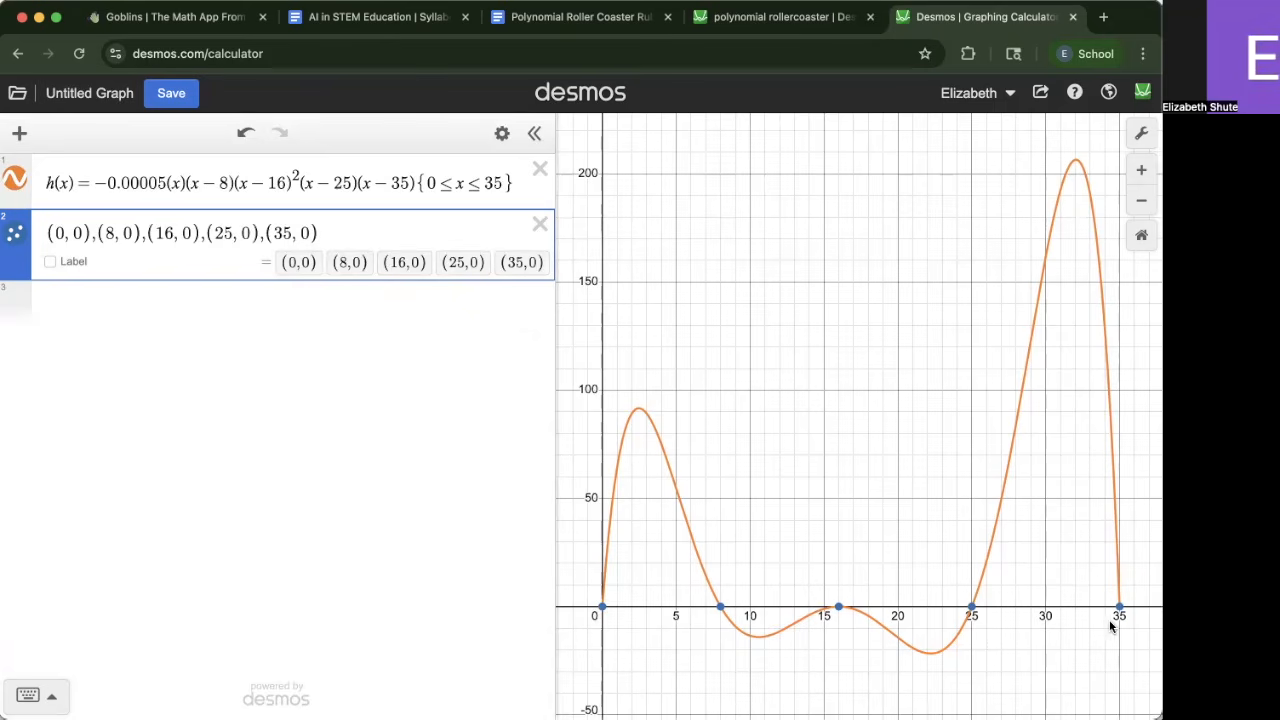
pyautogui.click(497, 135)
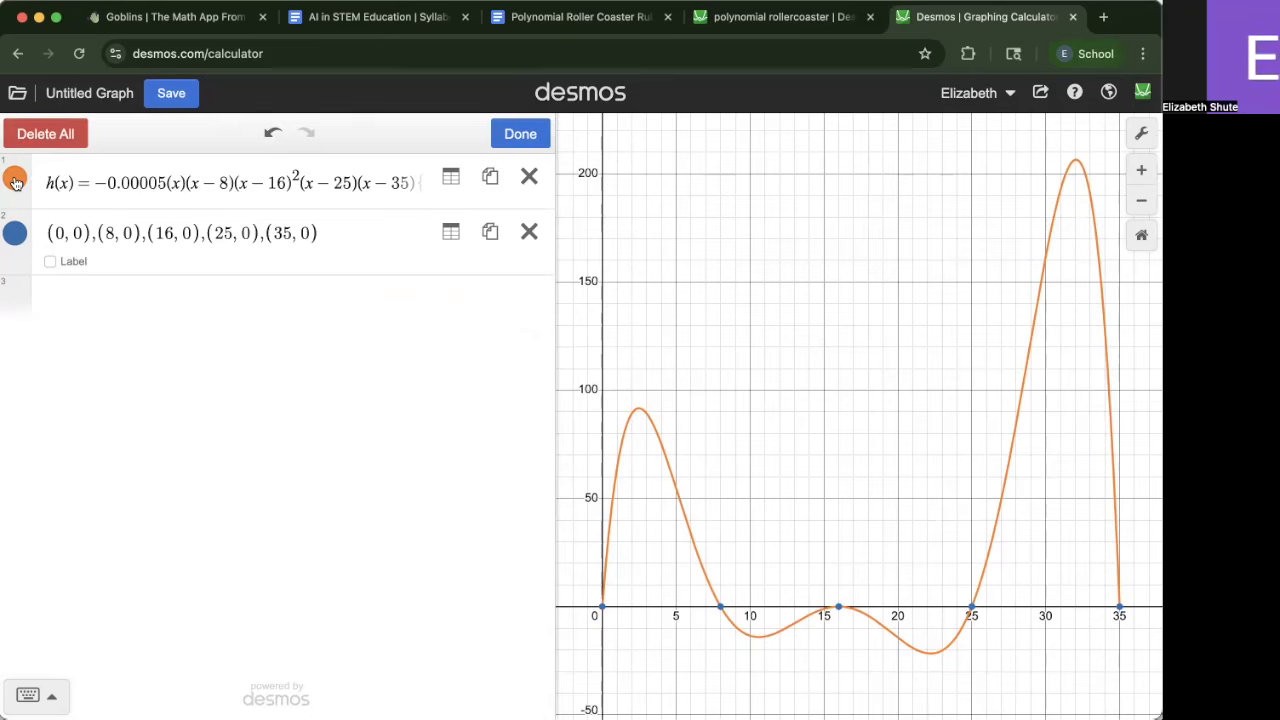
pyautogui.click(15, 182)
pyautogui.click(525, 143)
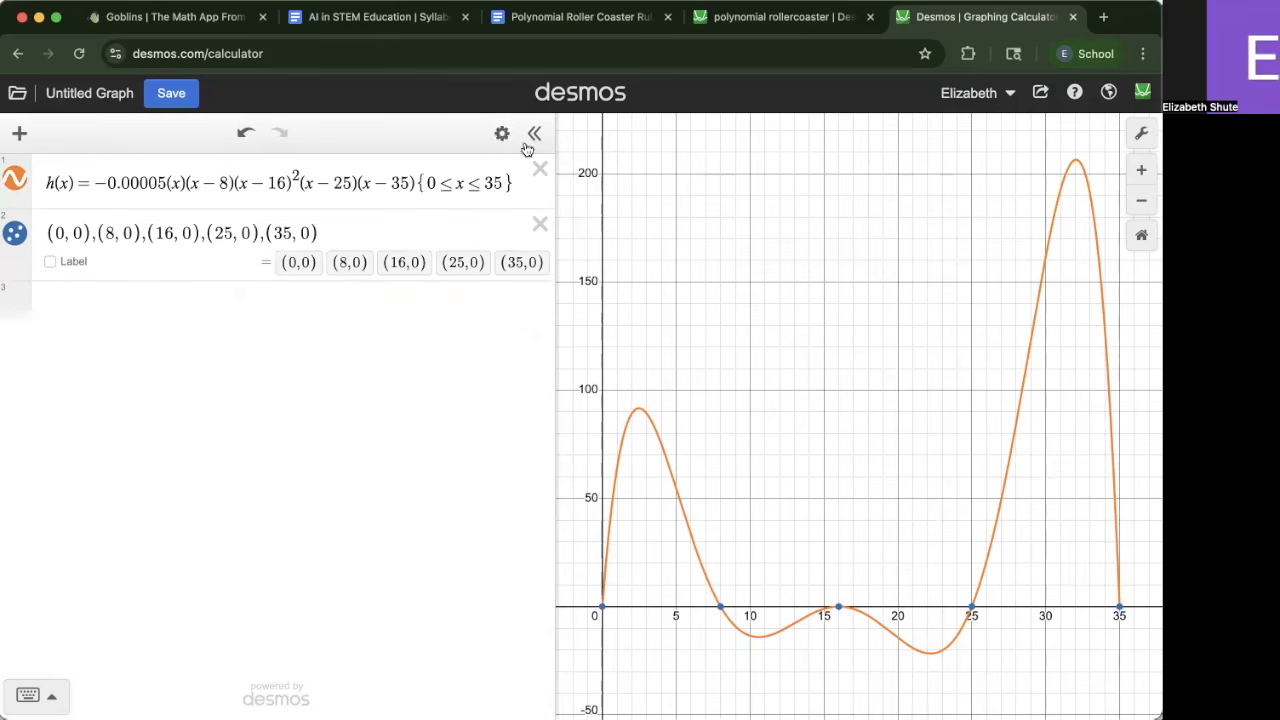
# Try dotted and dashed line styles for the h(x) curve, returning to a solid line
pyautogui.click(501, 133)
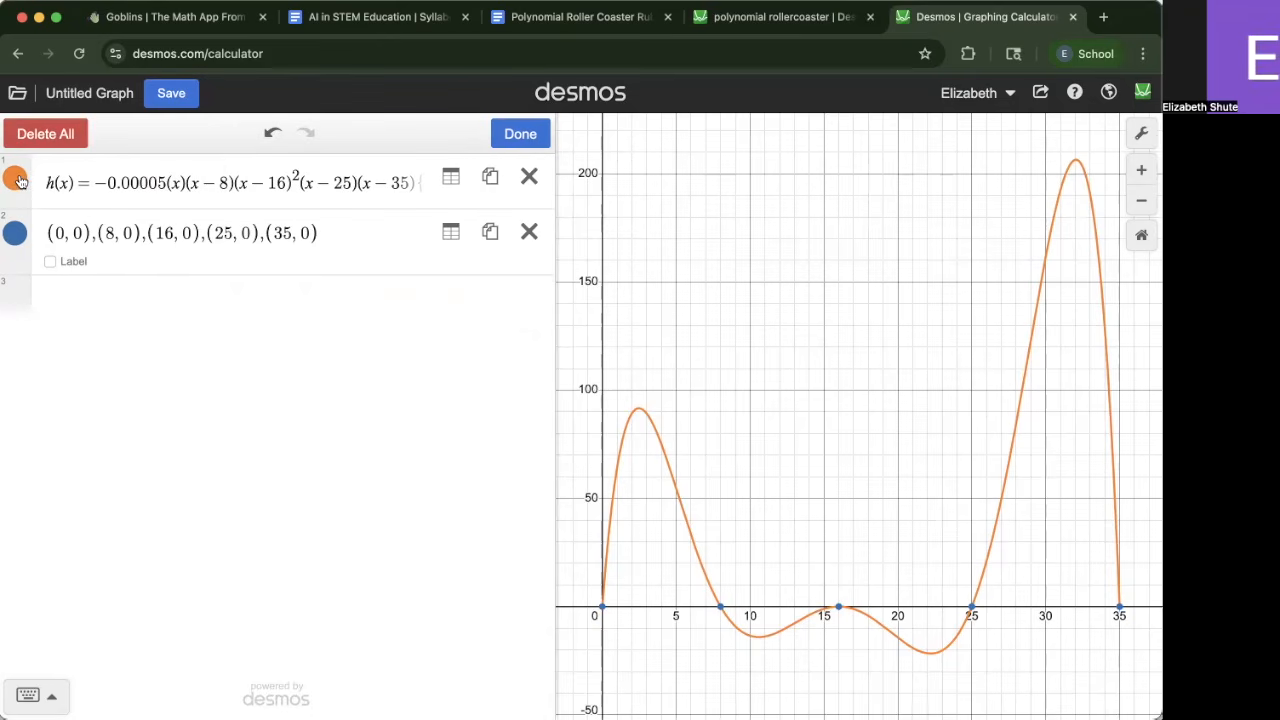
pyautogui.click(16, 180)
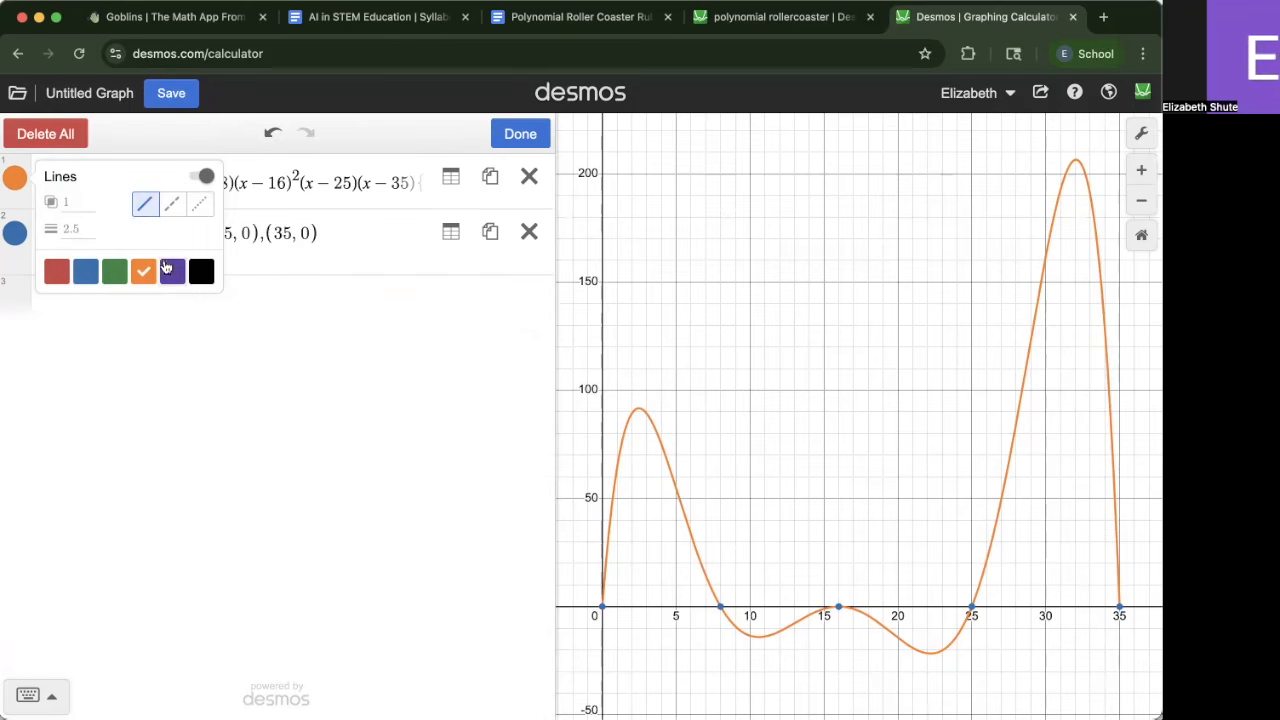
pyautogui.click(194, 213)
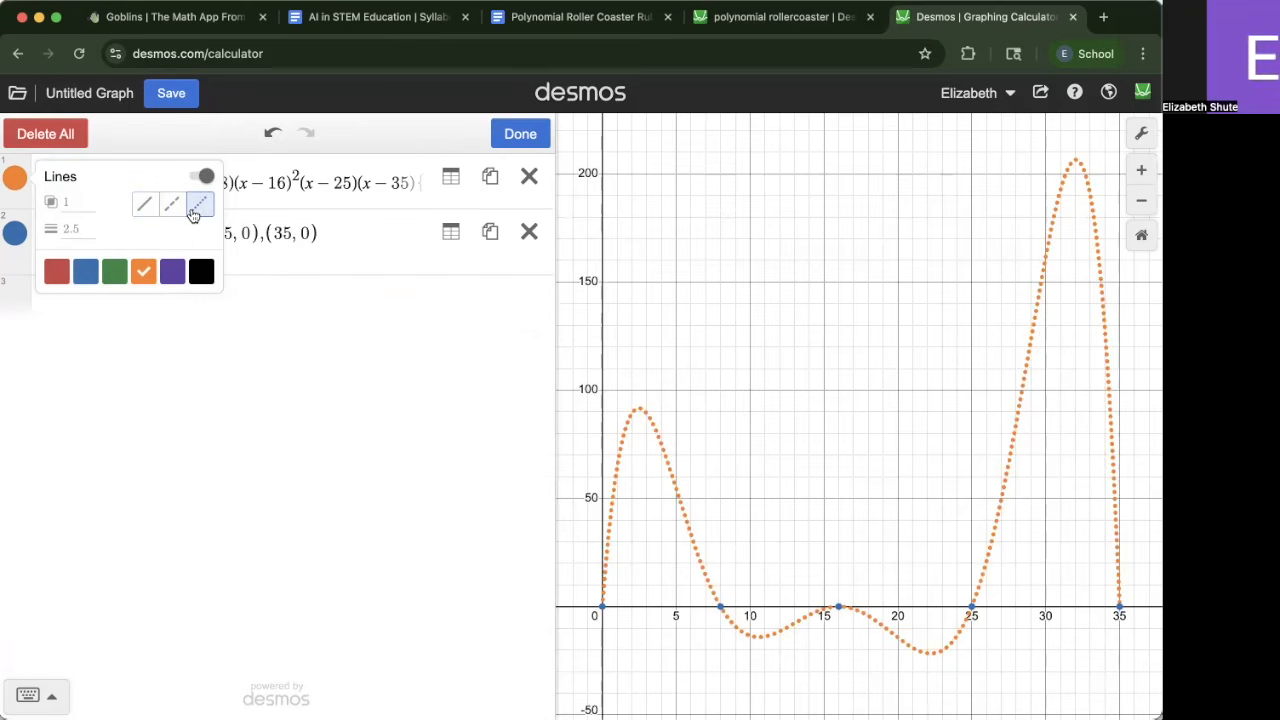
pyautogui.click(171, 206)
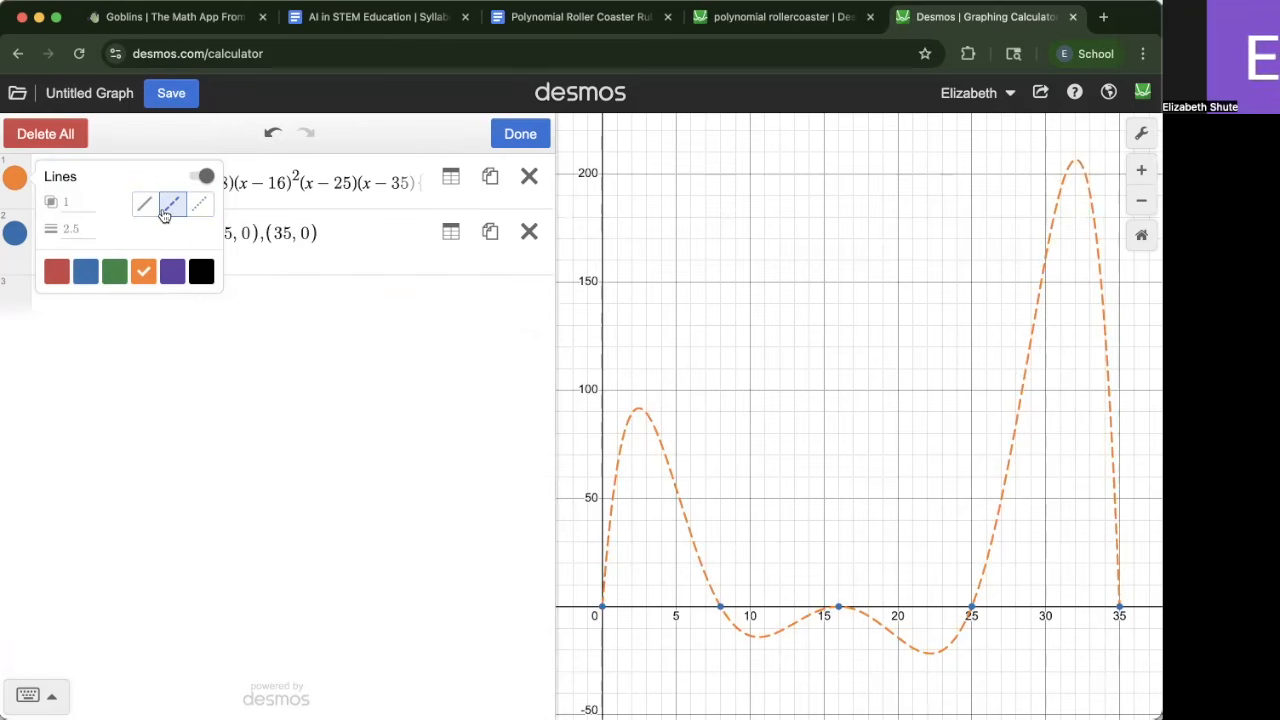
pyautogui.click(145, 206)
# Try a line thickness of 67 for the h(x) curve before clearing it and closing the style options
pyautogui.click(82, 227)
pyautogui.press('BackSpace')
pyautogui.press('BackSpace')
pyautogui.press('BackSpace')
pyautogui.write('67')
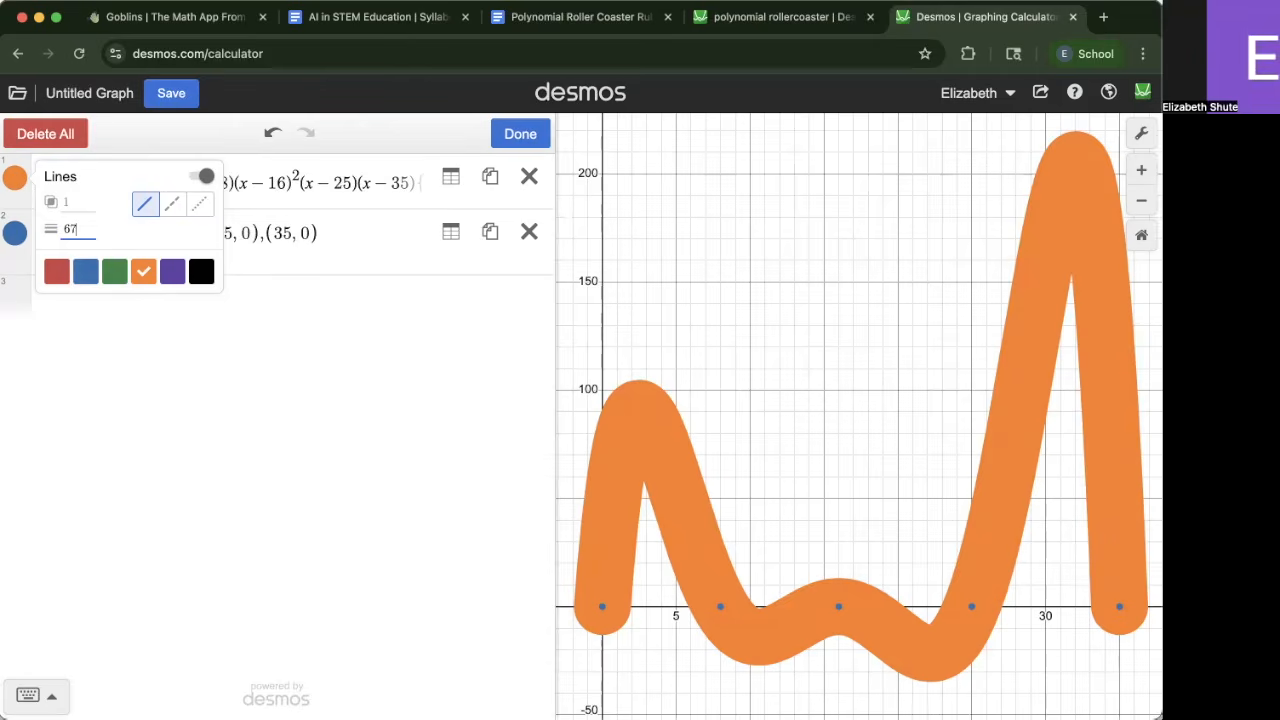
pyautogui.press('BackSpace')
pyautogui.press('BackSpace')
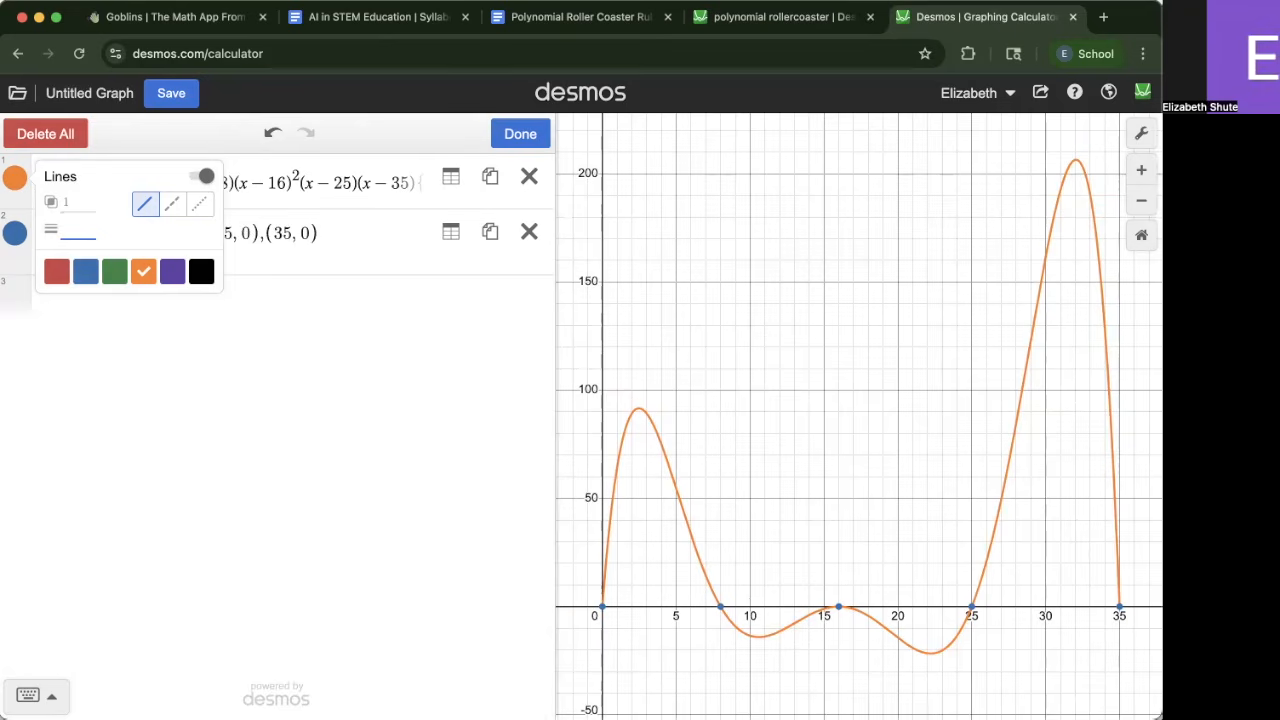
pyautogui.click(188, 362)
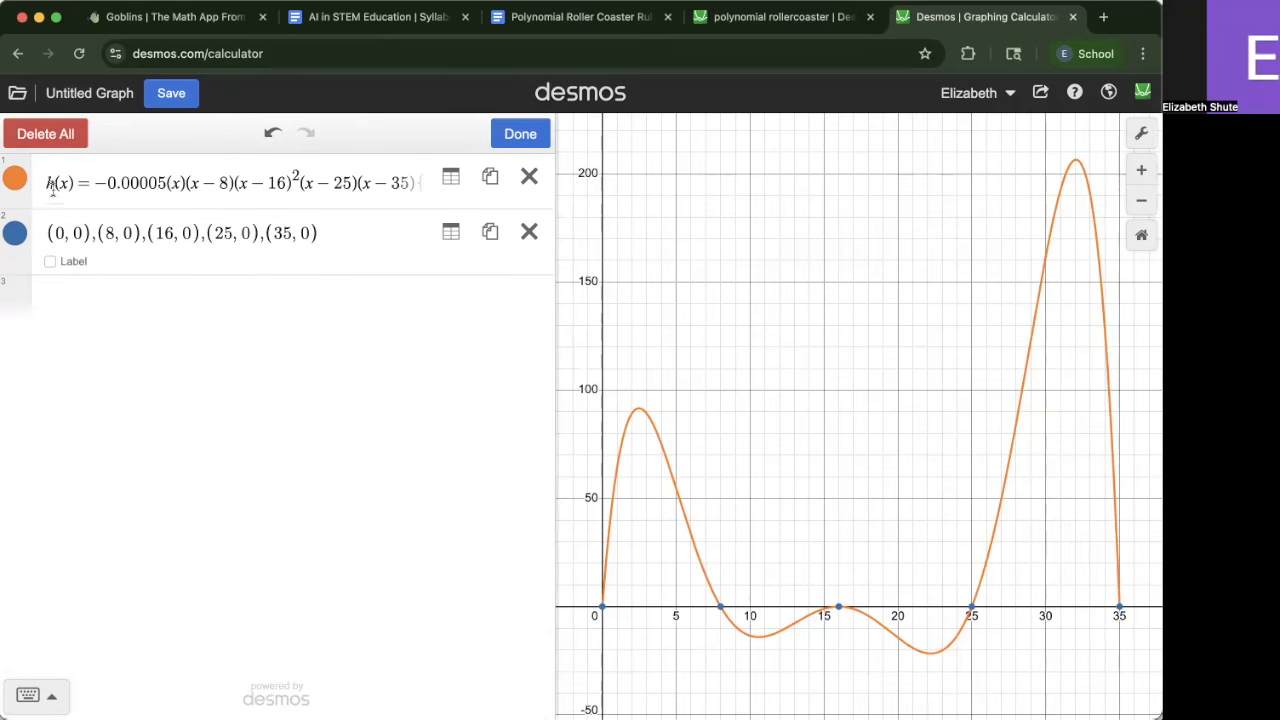
pyautogui.click(15, 180)
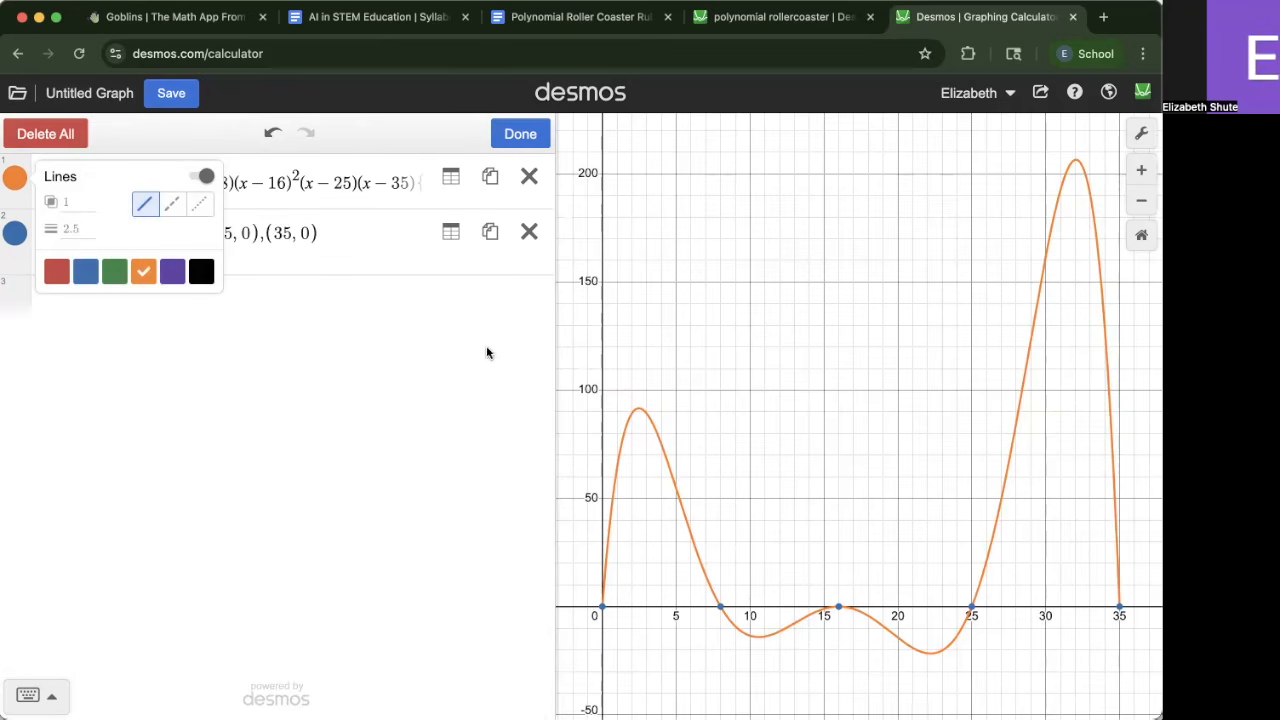
pyautogui.click(290, 320)
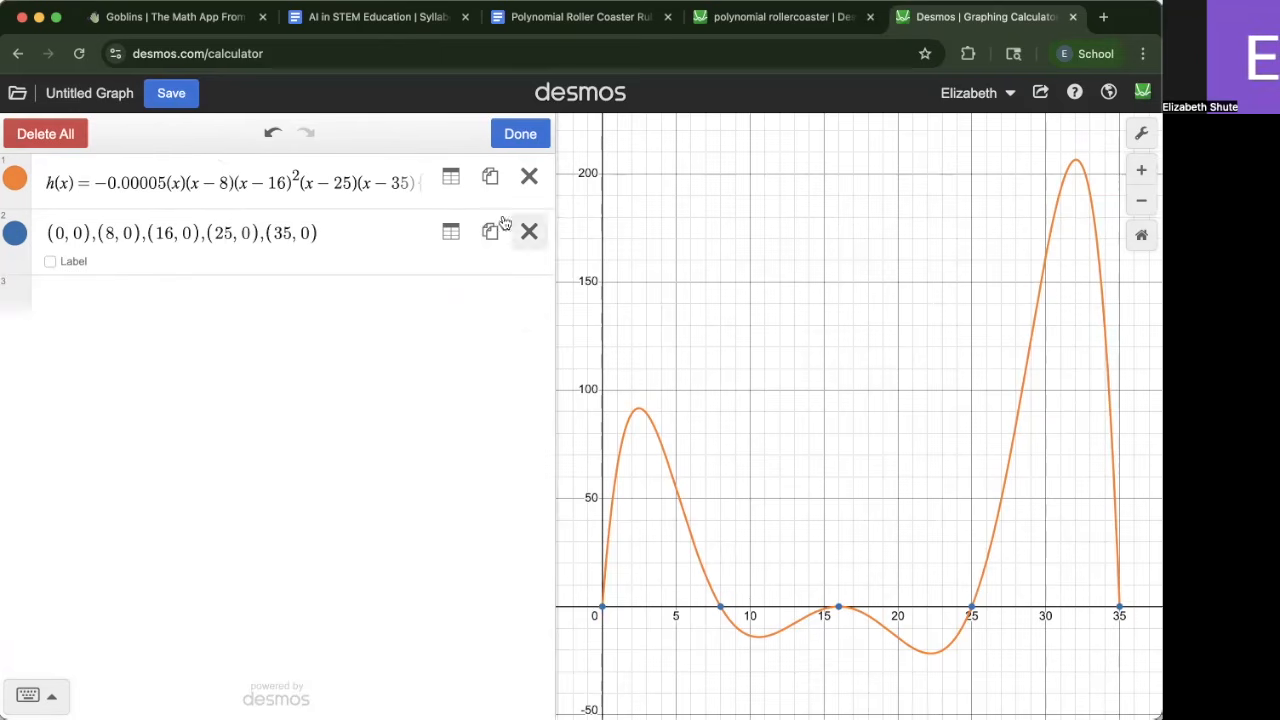
# Color the zero points list green
pyautogui.click(14, 240)
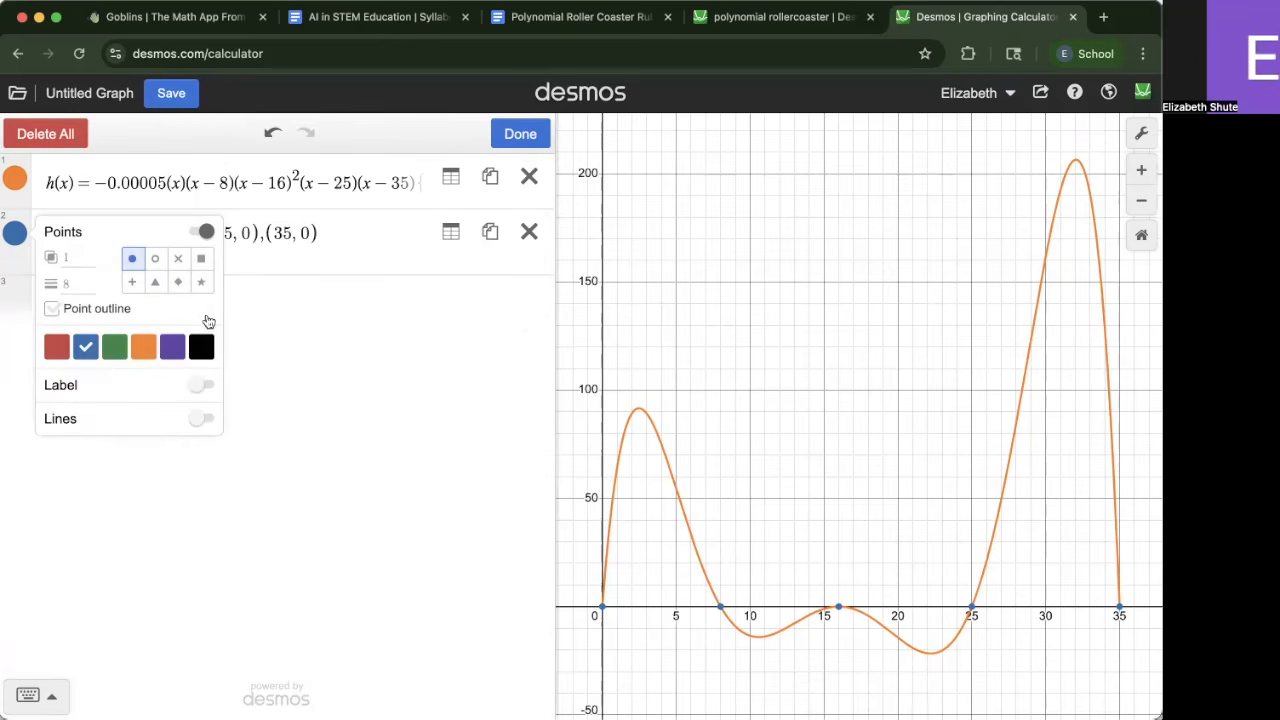
pyautogui.click(114, 344)
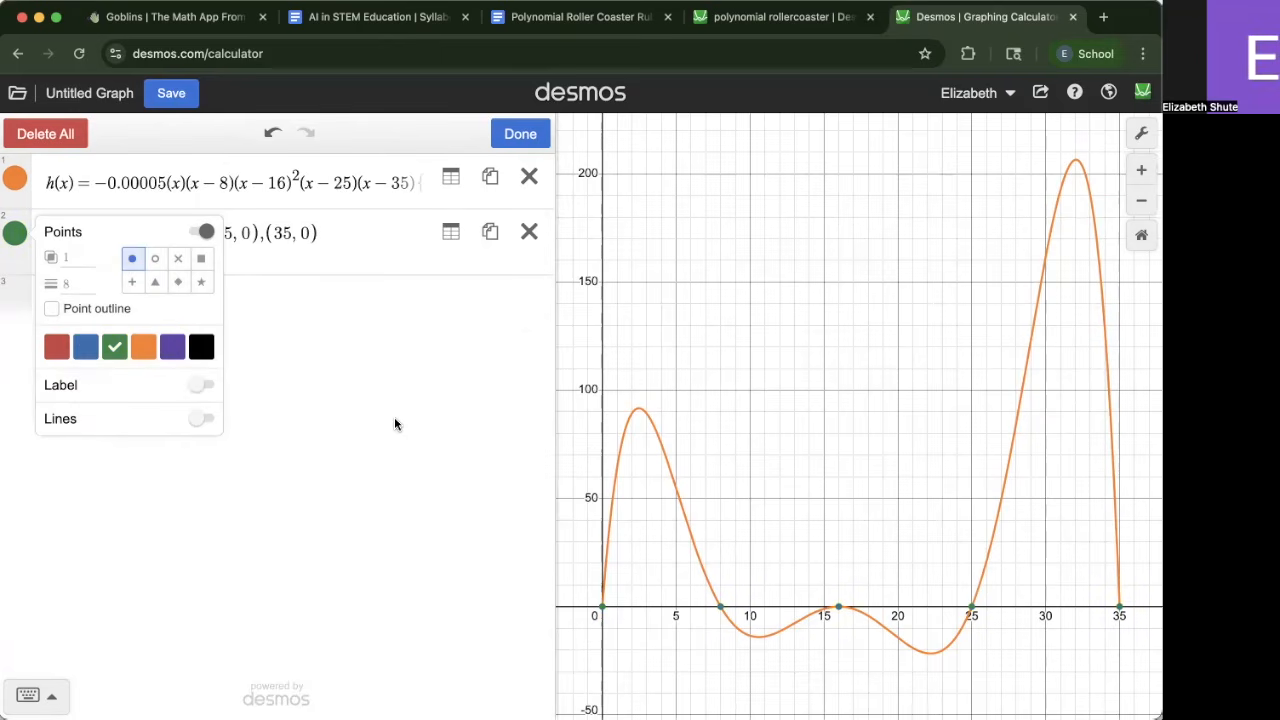
pyautogui.click(289, 362)
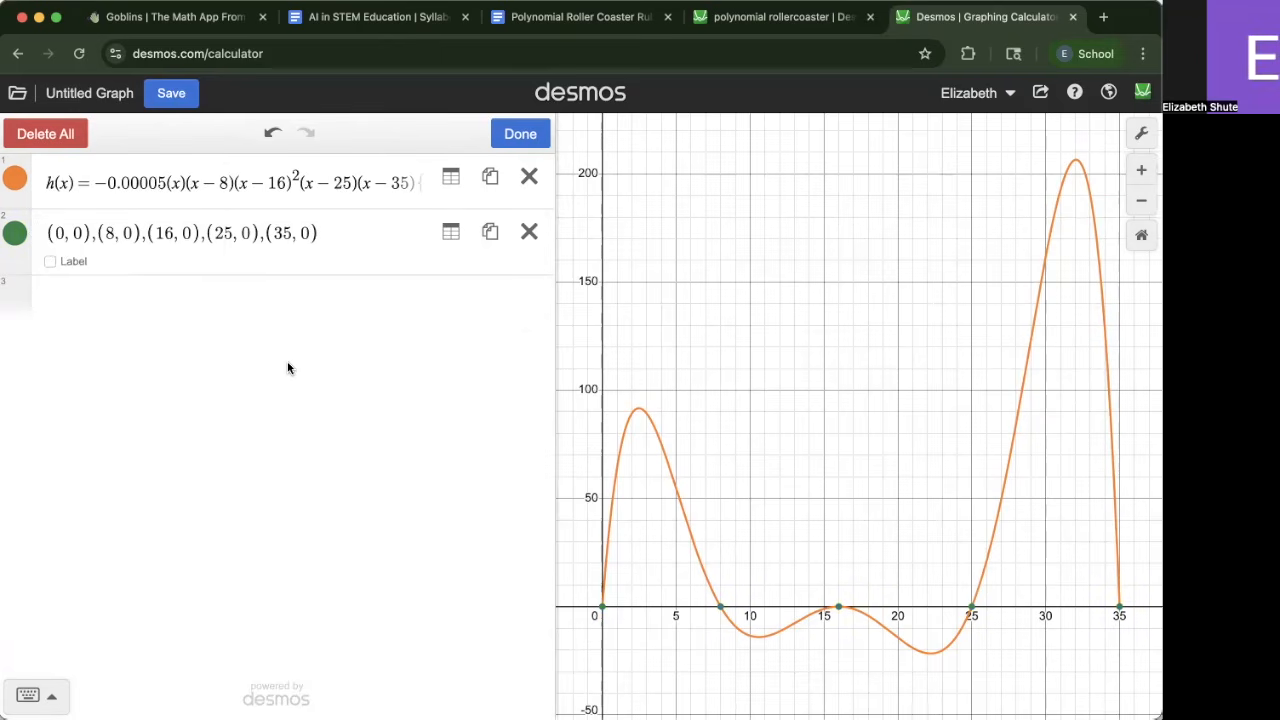
# Change the zero points to star markers and set their size to 12
pyautogui.click(22, 230)
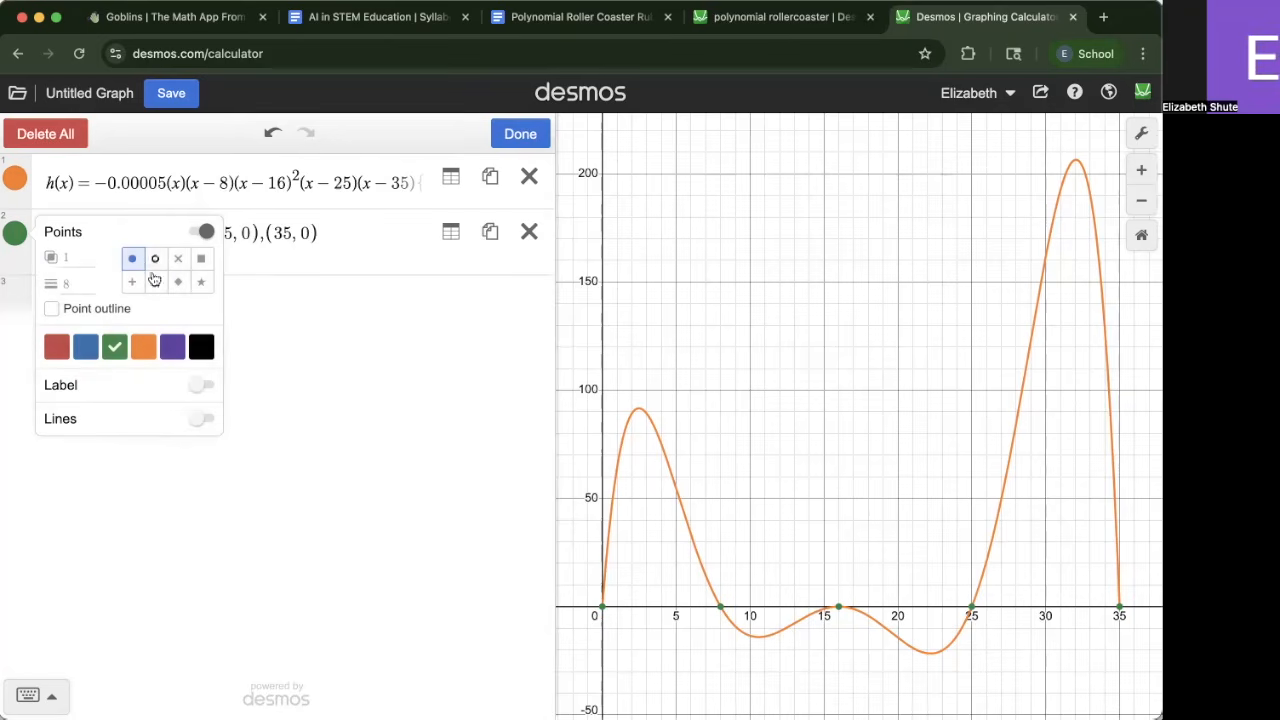
pyautogui.click(202, 284)
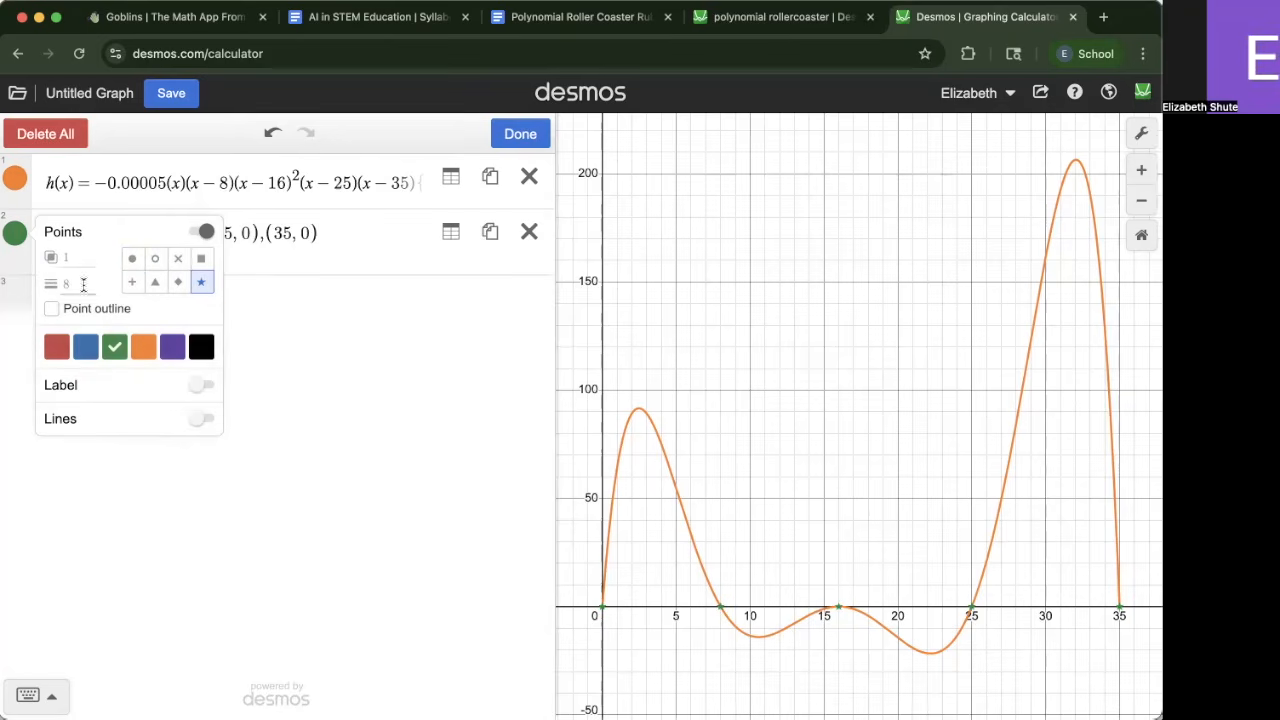
pyautogui.click(69, 258)
pyautogui.click(80, 284)
pyautogui.write('12')
pyautogui.click(307, 560)
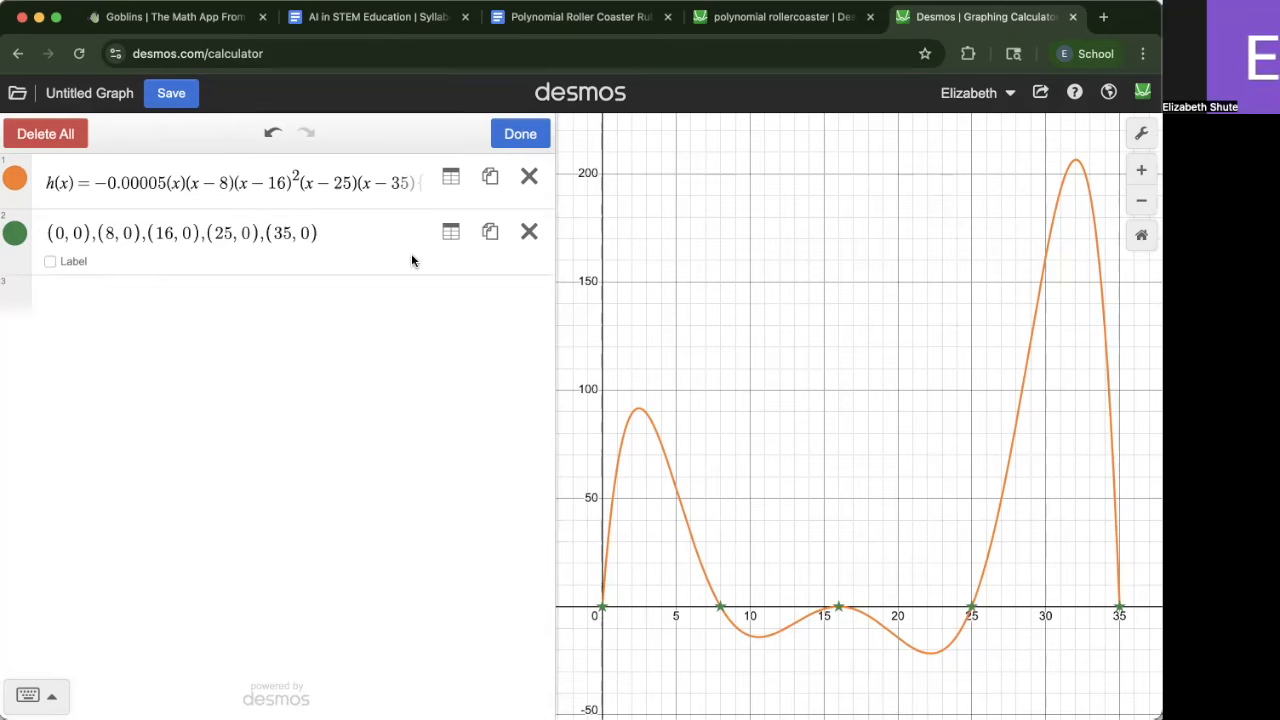
# Turn on coordinate labels for the zero points and leave the list editing mode
pyautogui.click(49, 263)
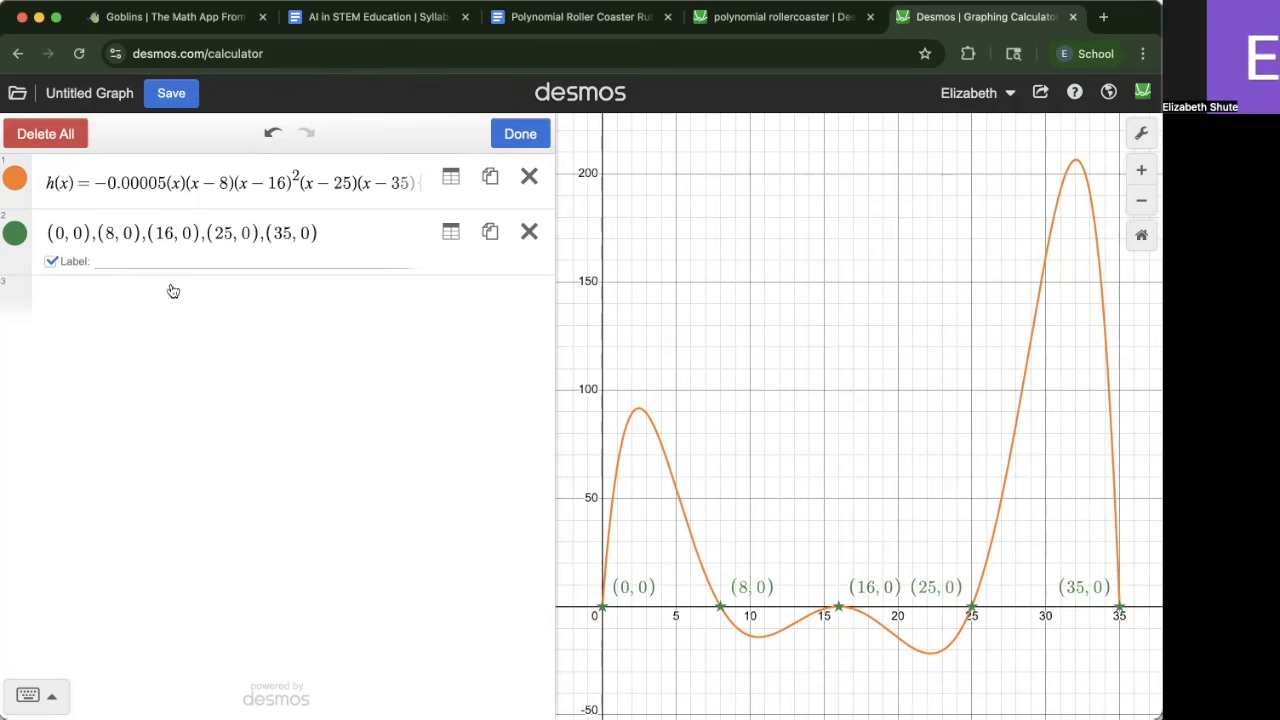
pyautogui.click(791, 384)
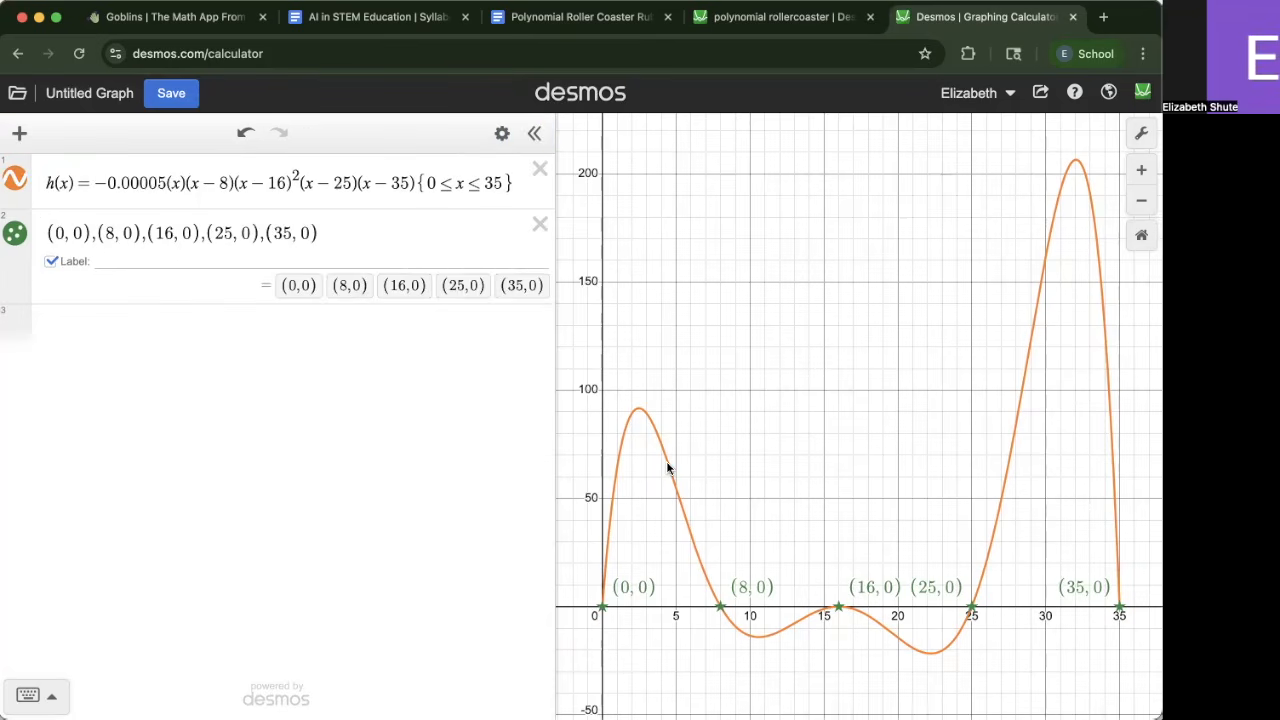
# Inspect the coordinates of the curve's first peak by selecting it on the graph
pyautogui.click(642, 413)
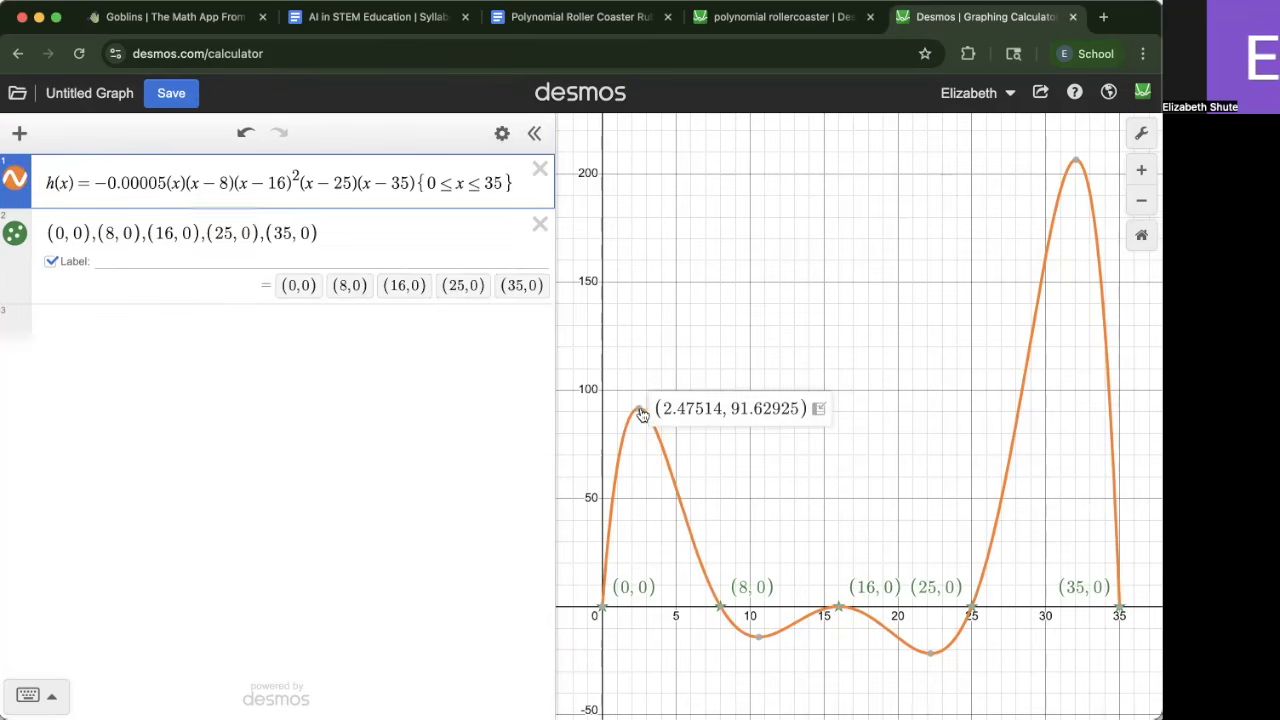
pyautogui.click(876, 483)
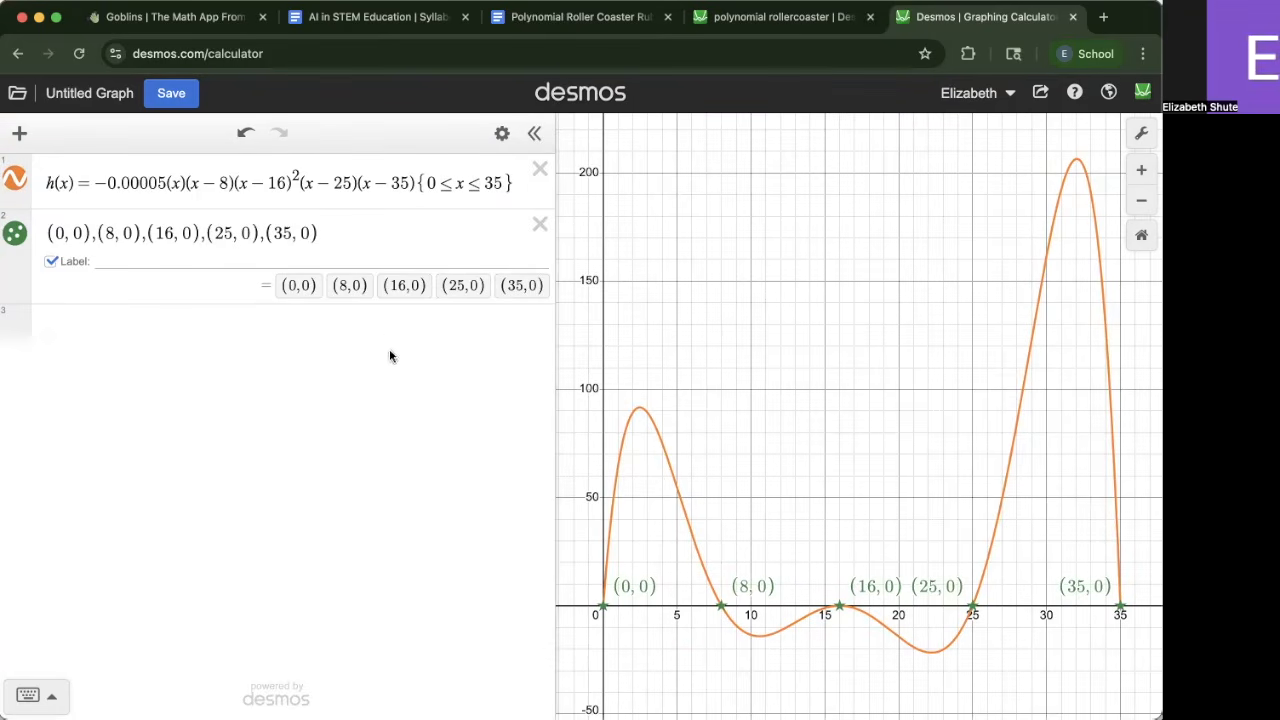
pyautogui.click(363, 257)
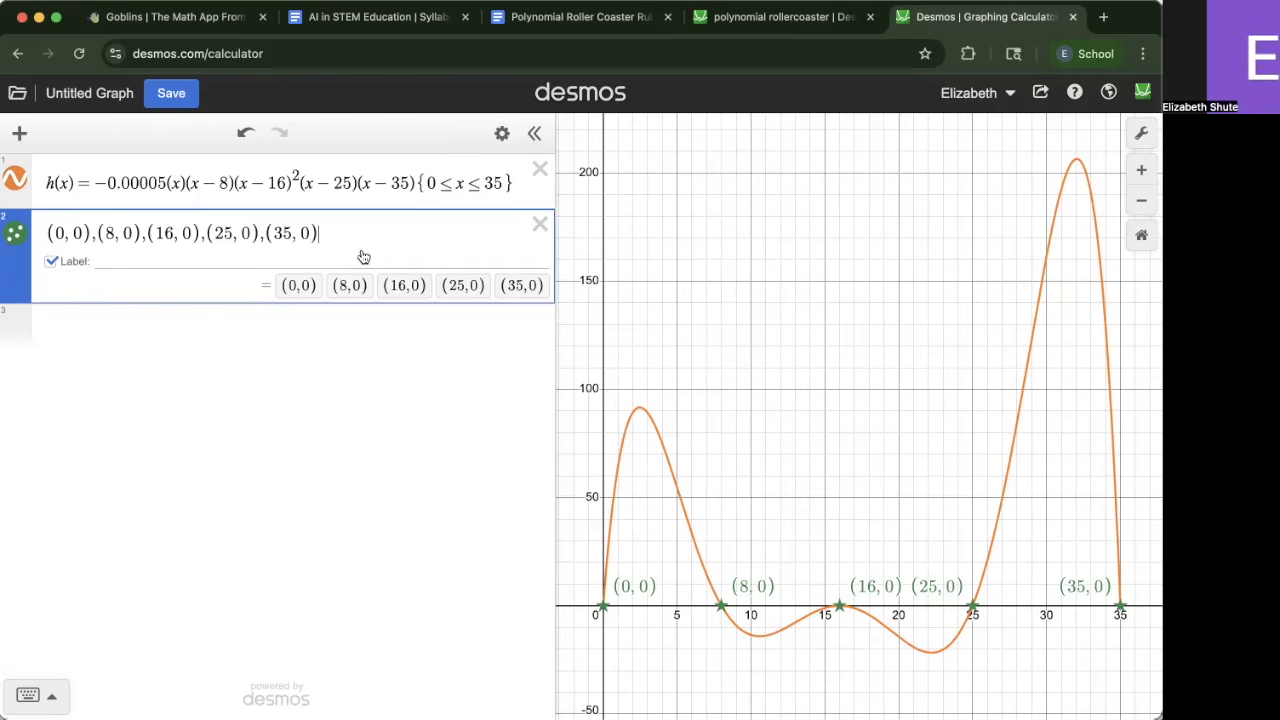
# Inspect the coordinates of the curve's first peak, the turning point at (16, 0) and the highest peak
pyautogui.press('Return')
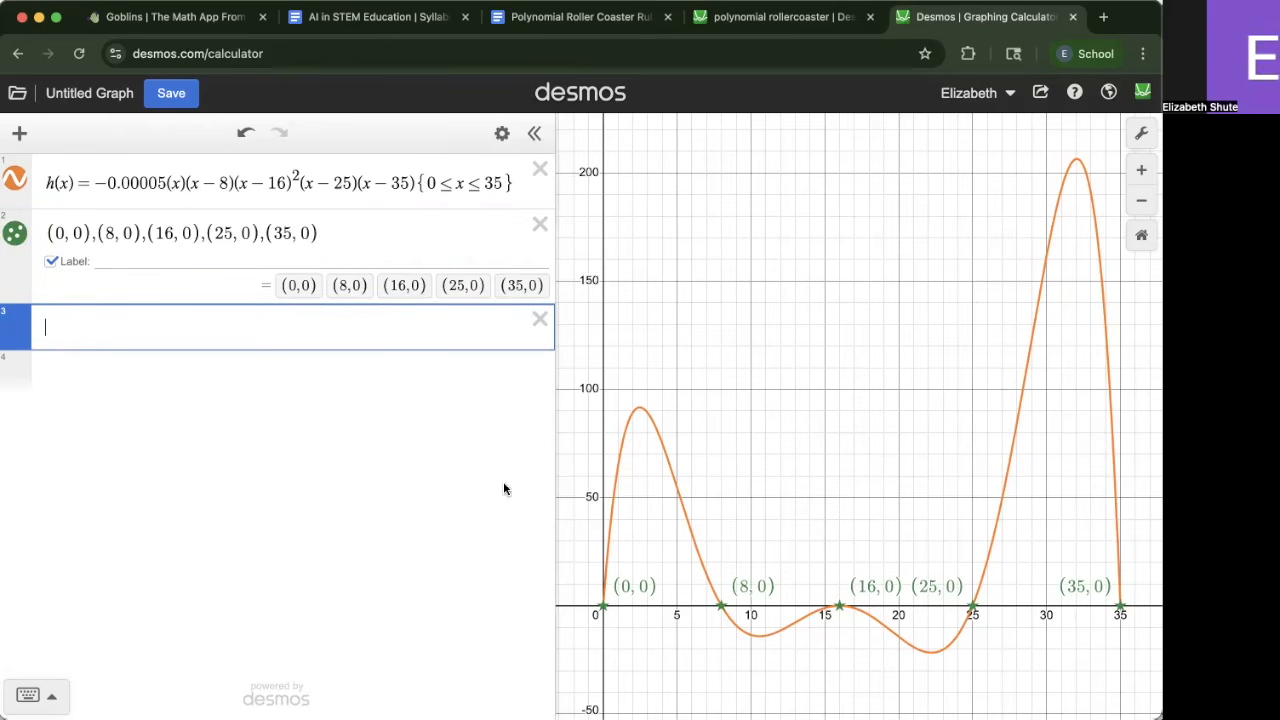
pyautogui.click(638, 409)
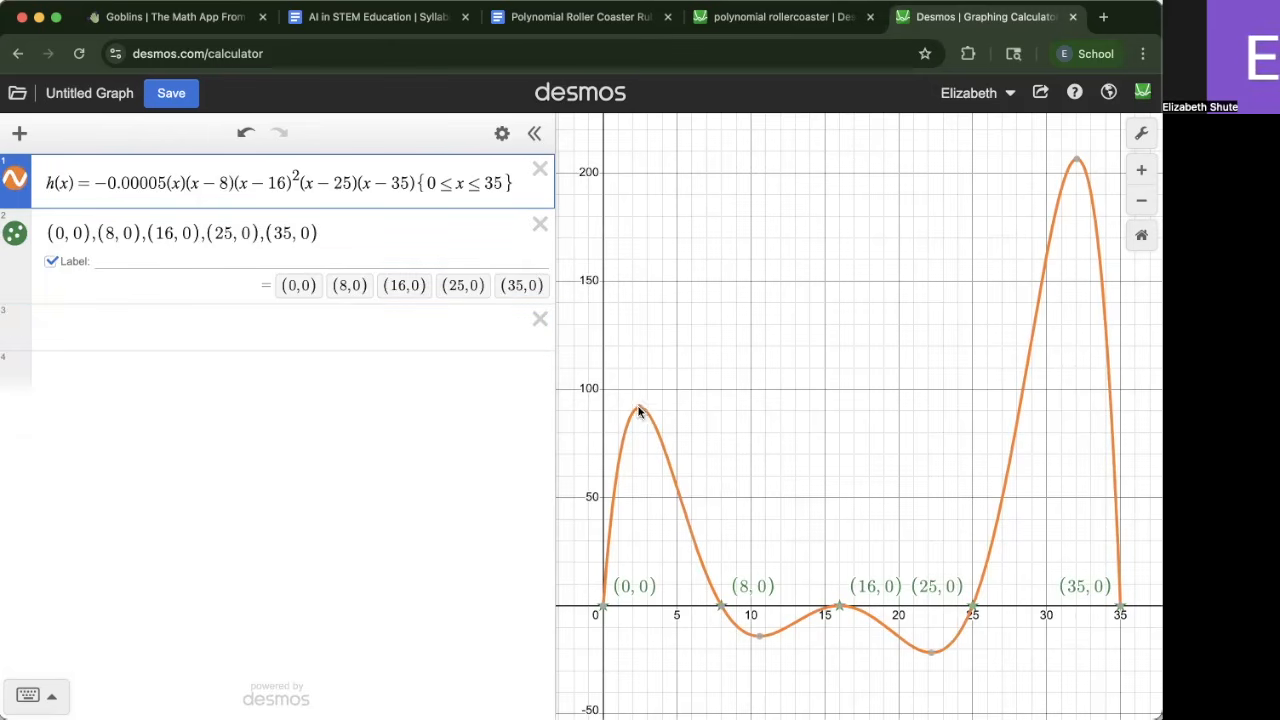
pyautogui.click(840, 607)
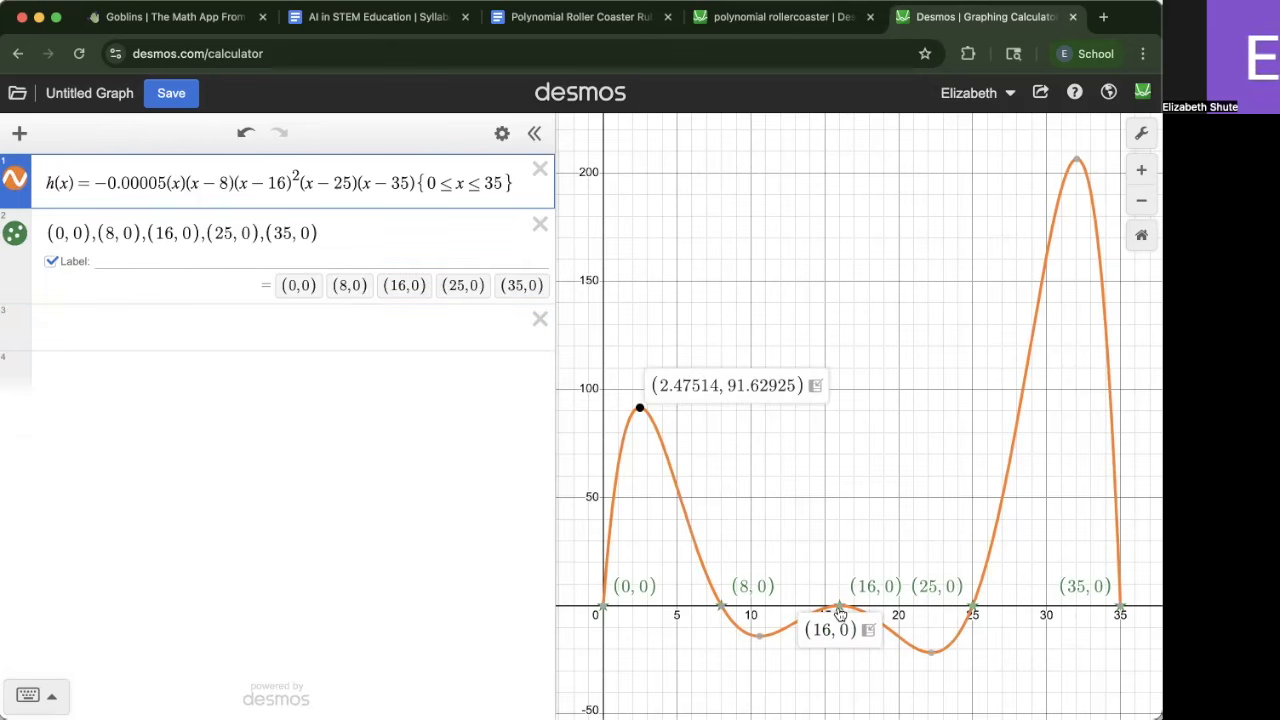
pyautogui.moveTo(1082, 163)
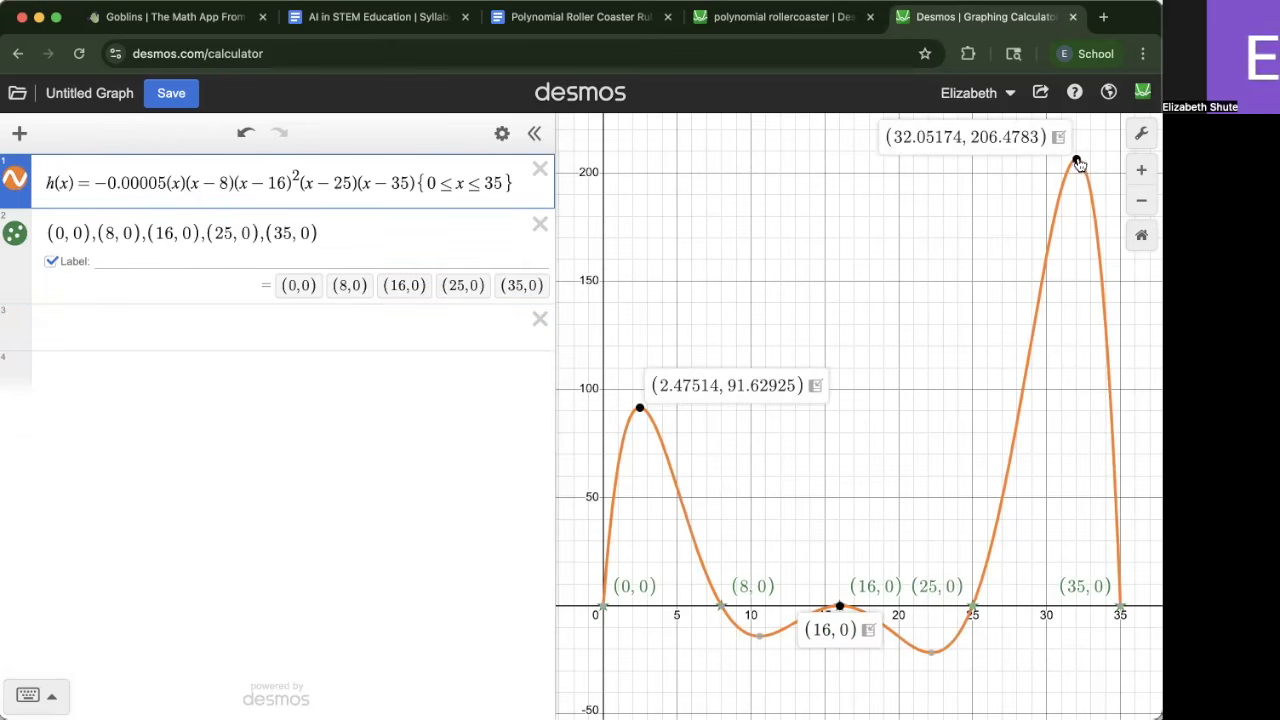
# Review the rubric's Exceeds criteria for marking relative maxima, minima and the global maximum
pyautogui.click(586, 22)
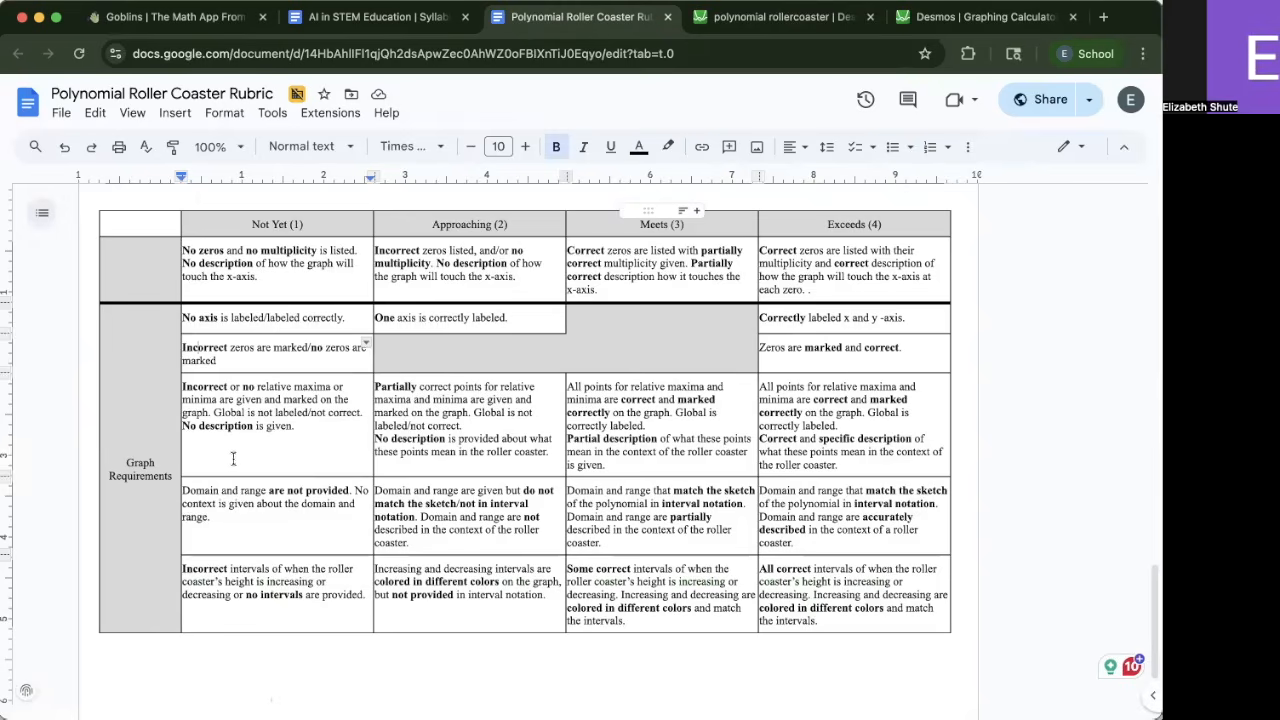
pyautogui.moveTo(304, 440); pyautogui.dragTo(223, 402)
pyautogui.click(290, 413)
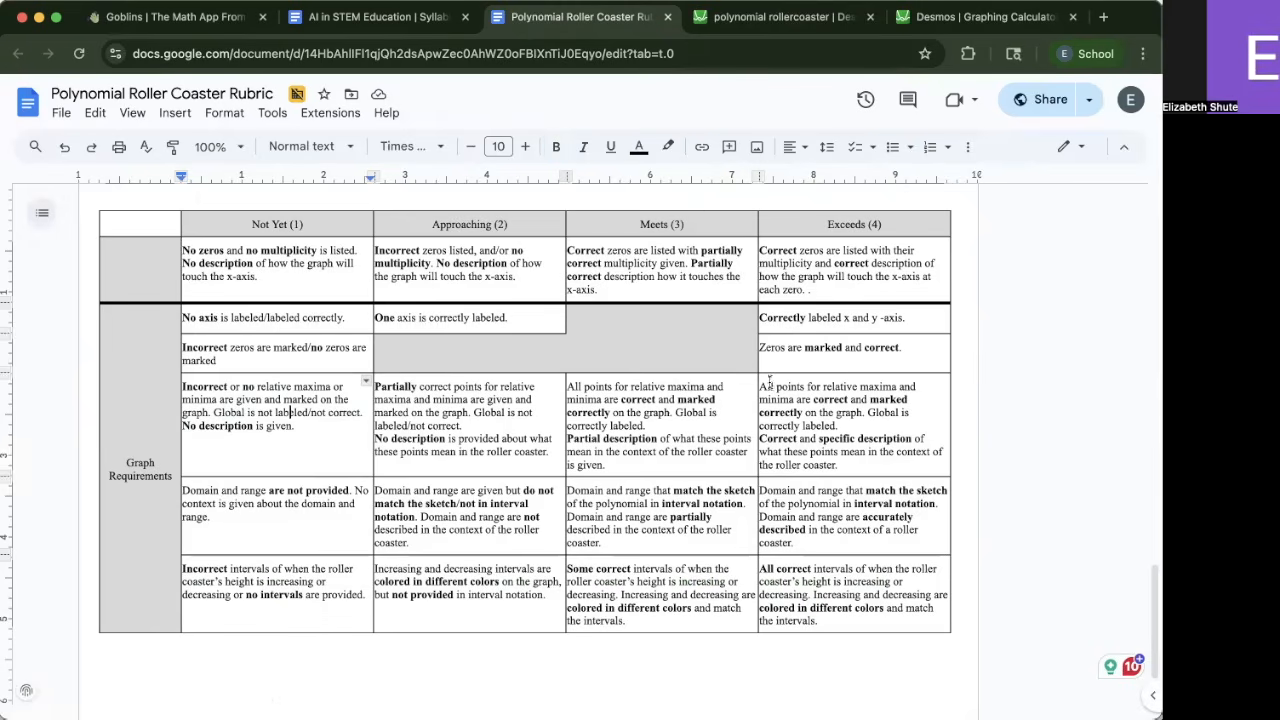
pyautogui.moveTo(762, 386); pyautogui.dragTo(852, 398)
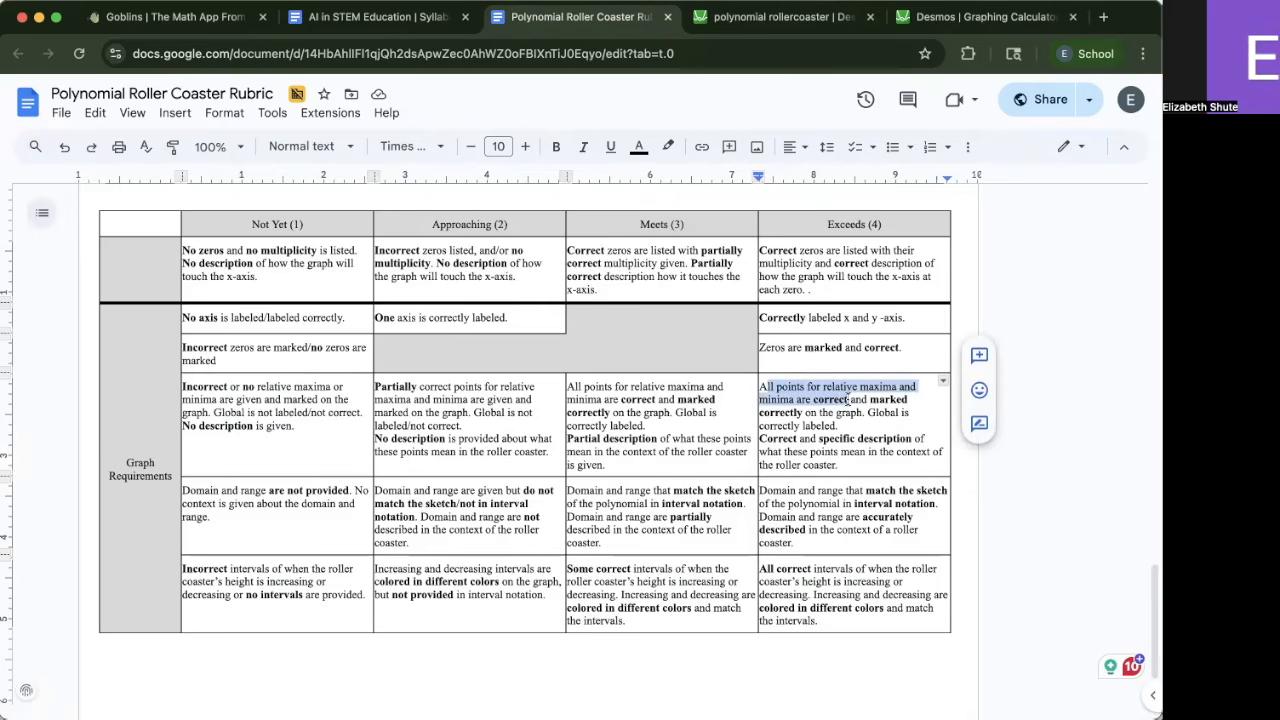
pyautogui.moveTo(852, 399); pyautogui.dragTo(893, 424)
pyautogui.click(859, 420)
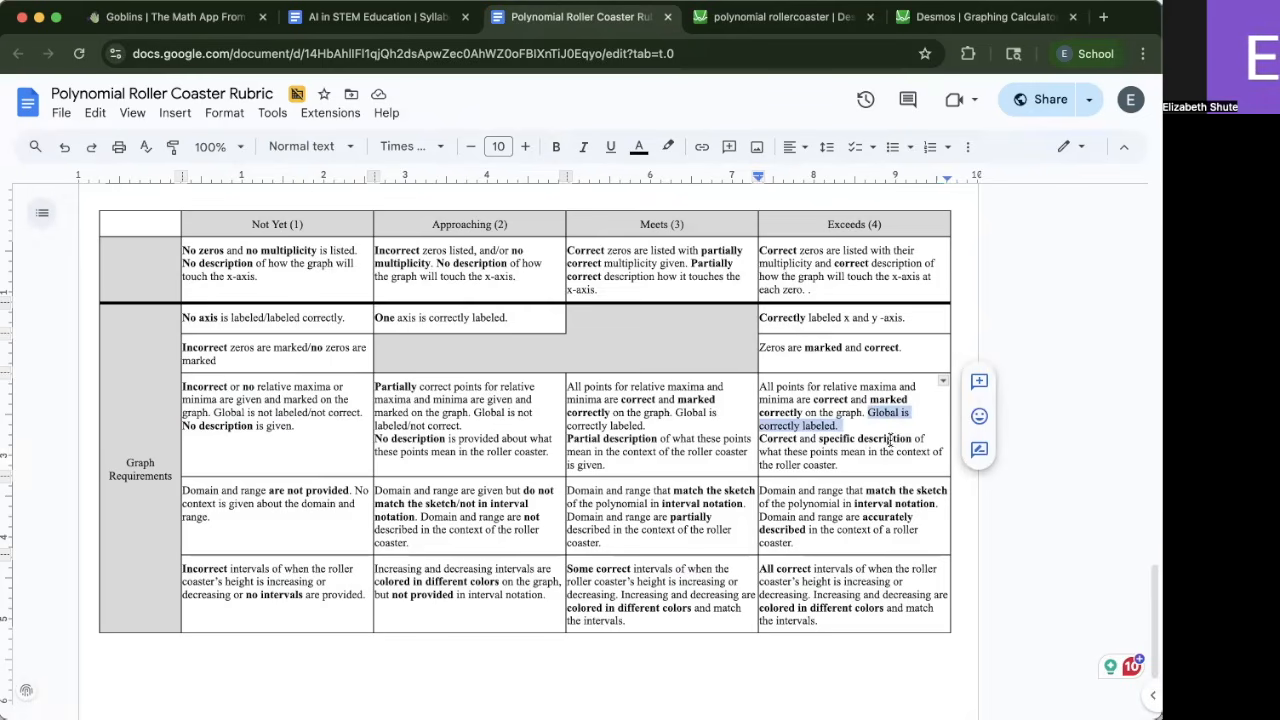
pyautogui.moveTo(880, 457); pyautogui.dragTo(762, 440)
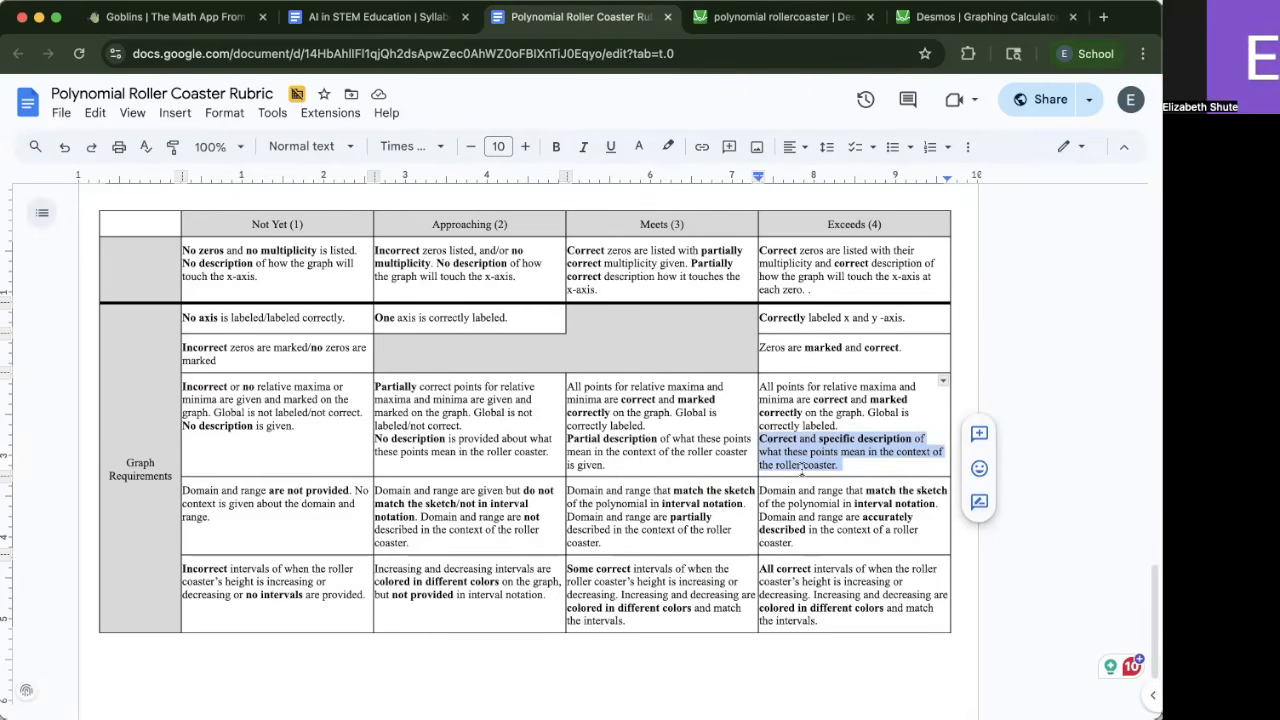
# Add the first peak, the (16, 0) turning point and the highest peak as separate points
pyautogui.click(906, 27)
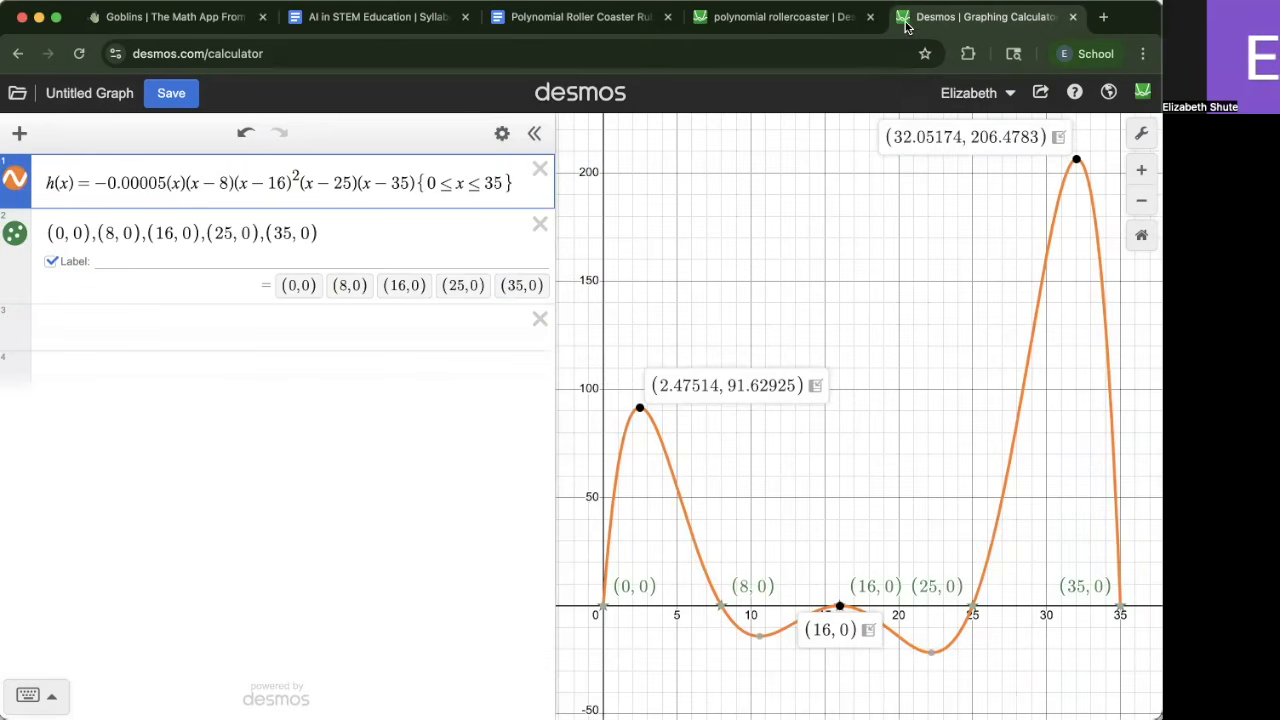
pyautogui.click(116, 328)
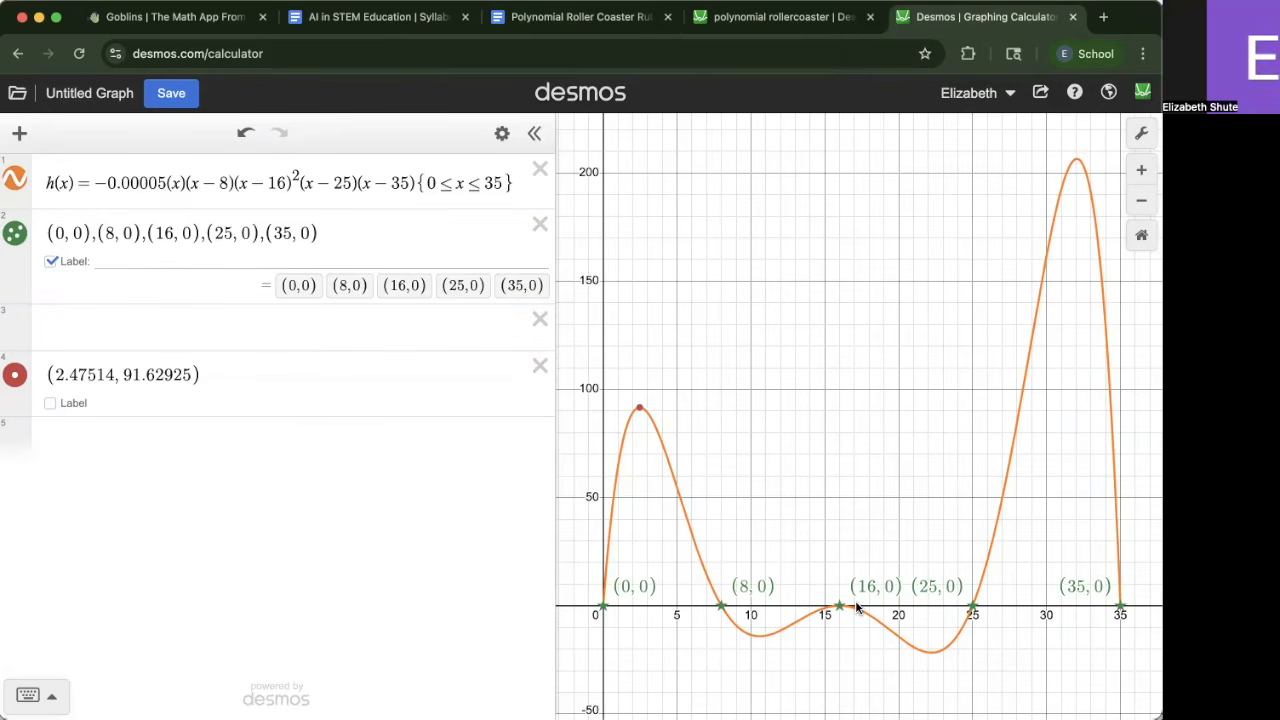
pyautogui.click(815, 614)
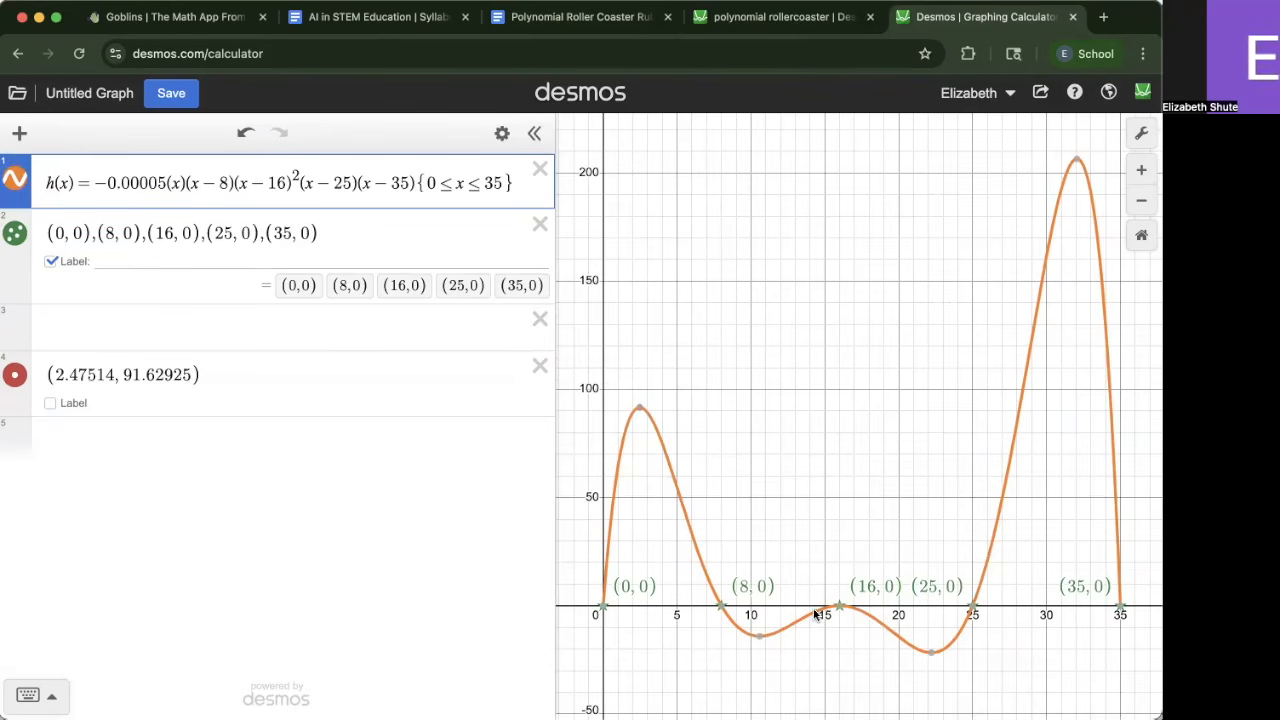
pyautogui.click(836, 610)
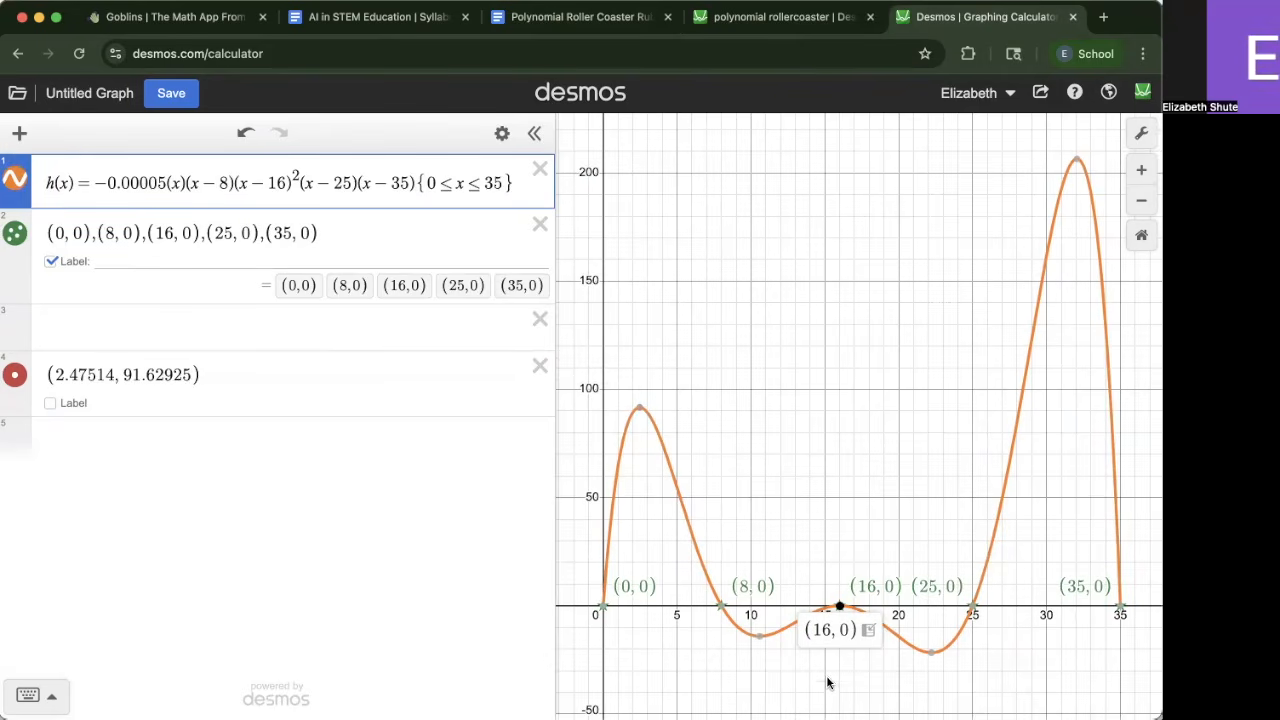
pyautogui.click(869, 630)
pyautogui.click(1076, 160)
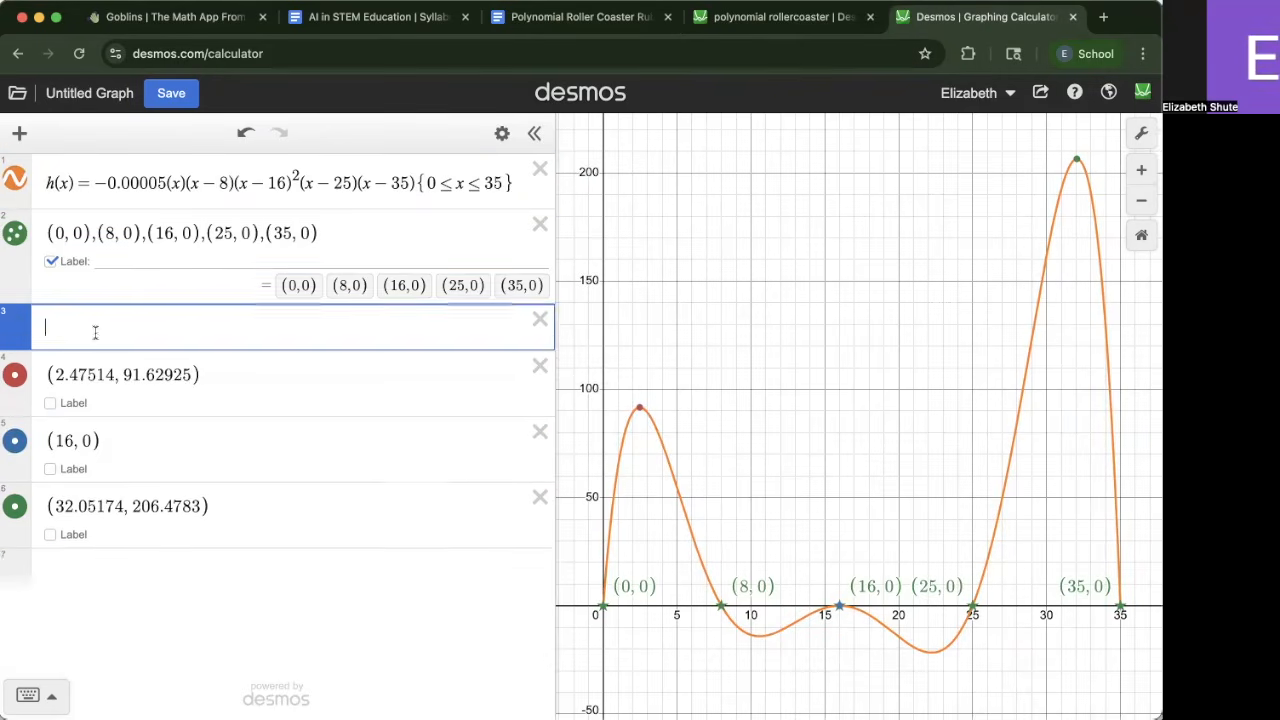
# Merge the three extrema into one list: (2.47514, 91.62925), (16, 0), (32.05174, 206.4783)
pyautogui.press('BackSpace')
pyautogui.click(215, 340)
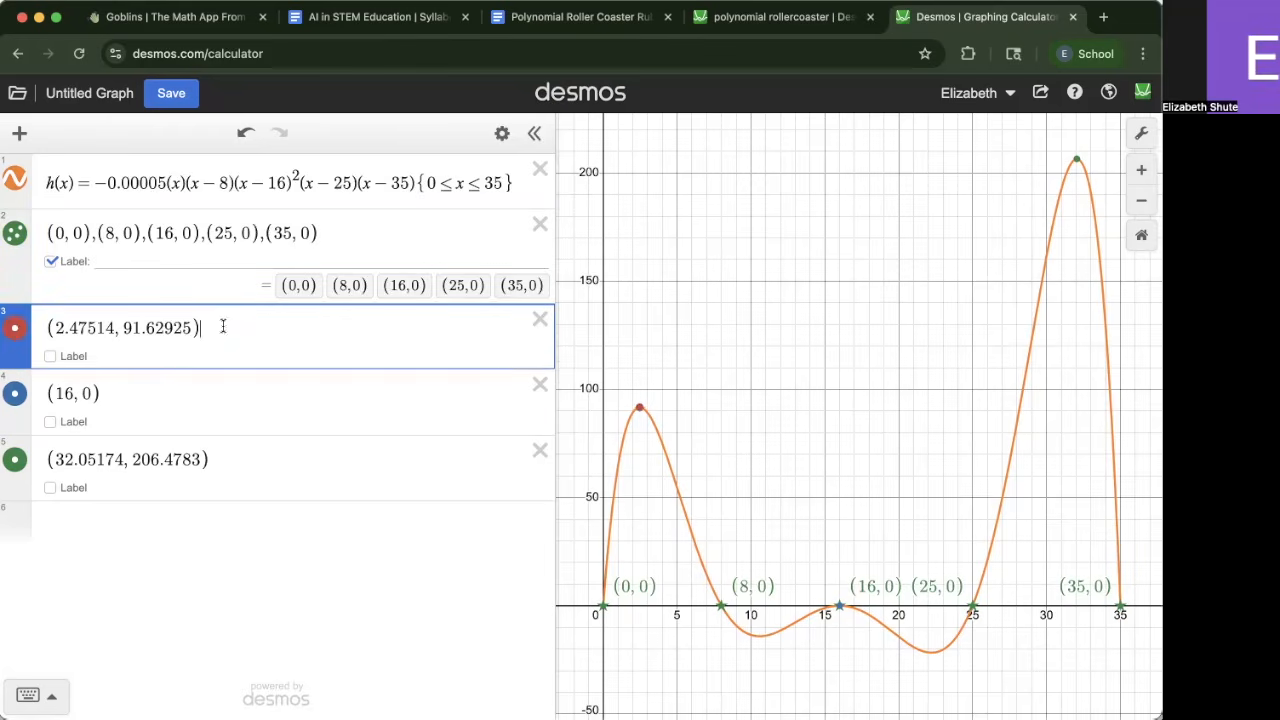
pyautogui.moveTo(113, 379); pyautogui.dragTo(22, 379)
pyautogui.press('super+x')
pyautogui.press('BackSpace')
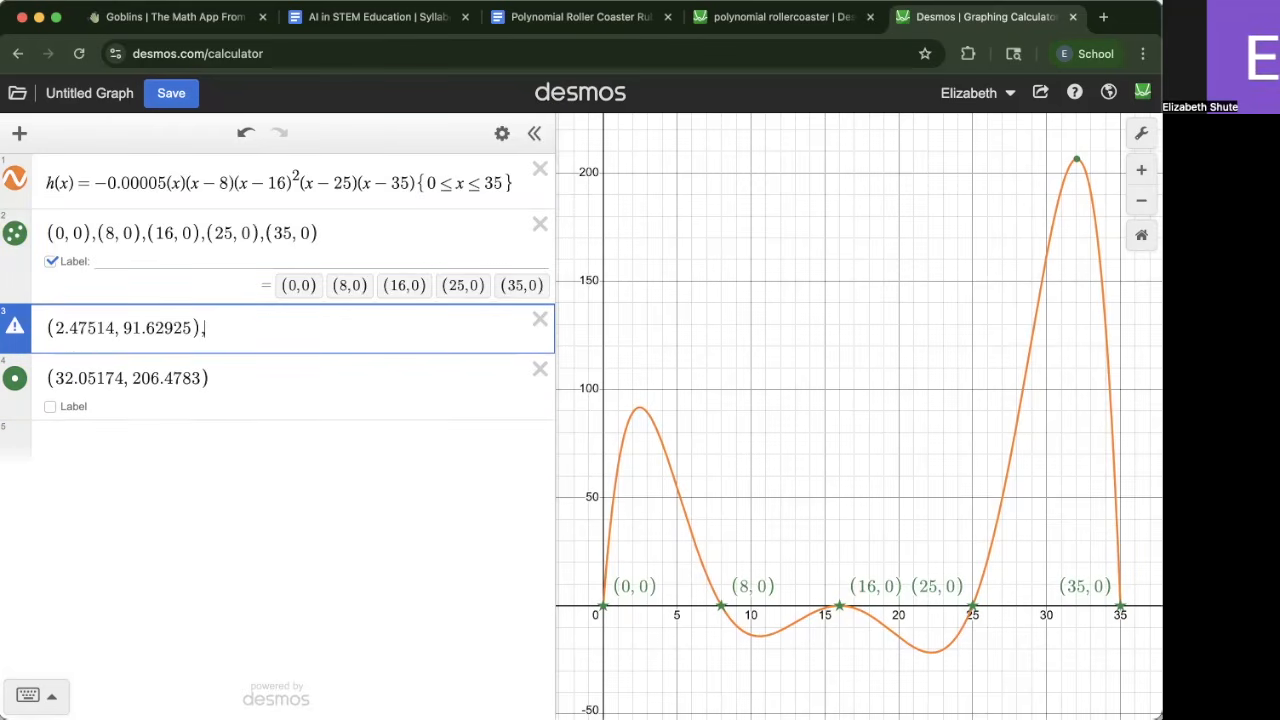
pyautogui.press('super+v')
pyautogui.write(',')
pyautogui.moveTo(210, 378); pyautogui.dragTo(8, 348)
pyautogui.press('super+x')
pyautogui.press('BackSpace')
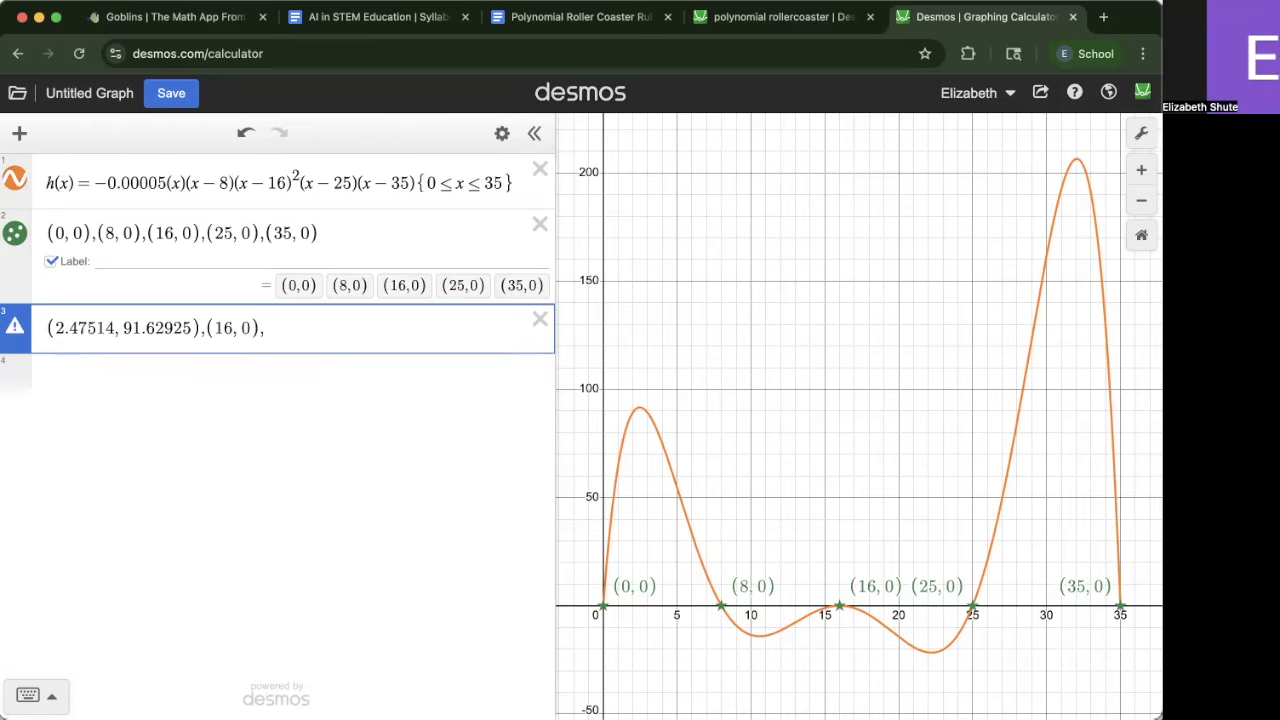
pyautogui.press('super+v')
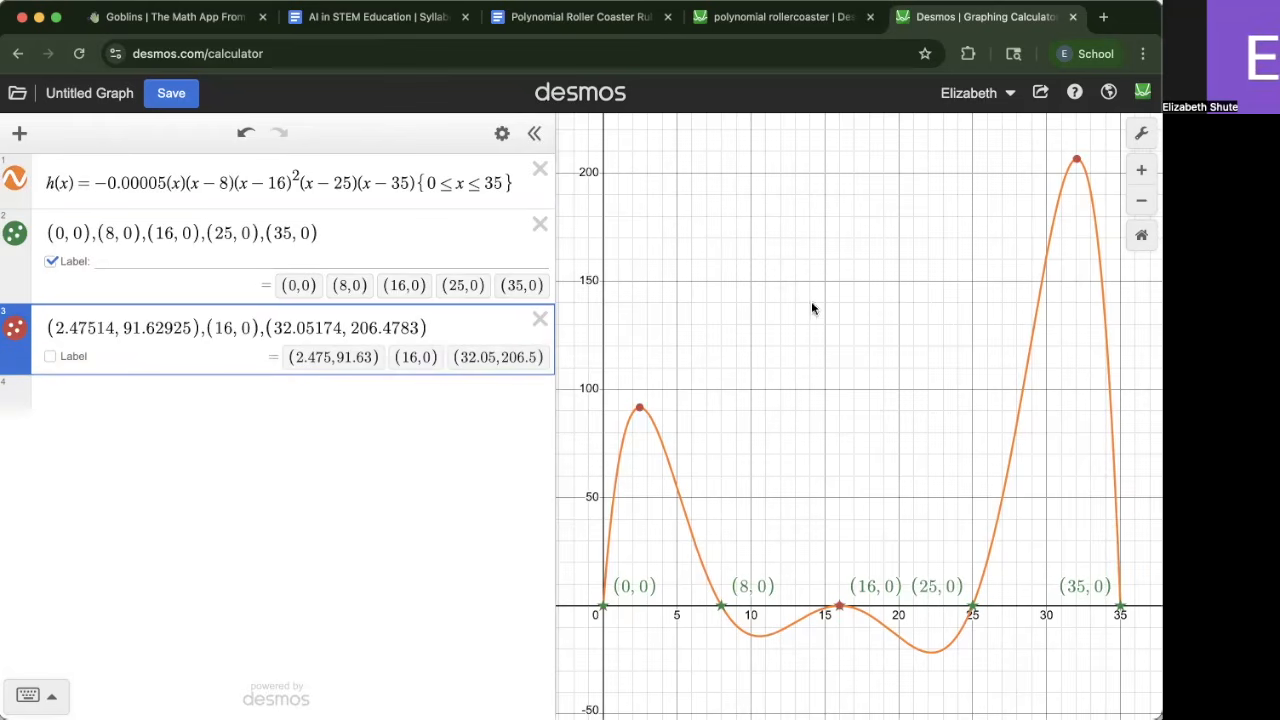
# Turn on coordinate labels for the extrema points list
pyautogui.click(8, 313)
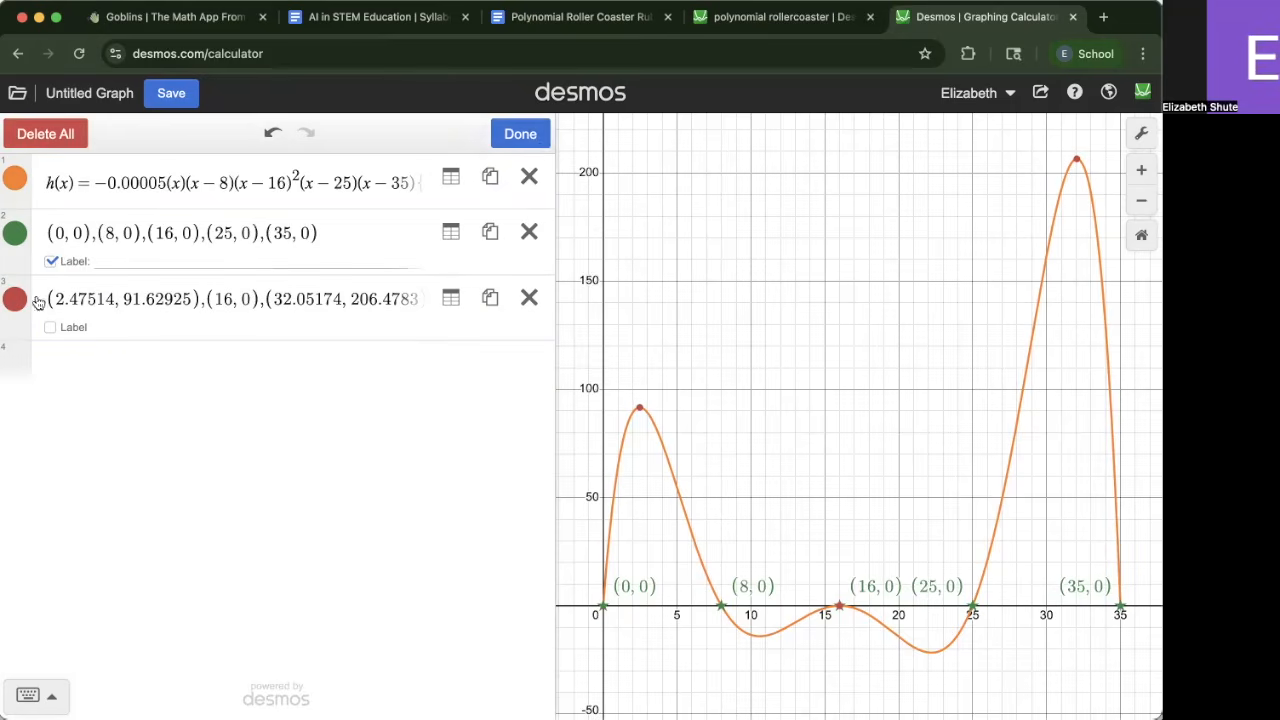
pyautogui.click(522, 136)
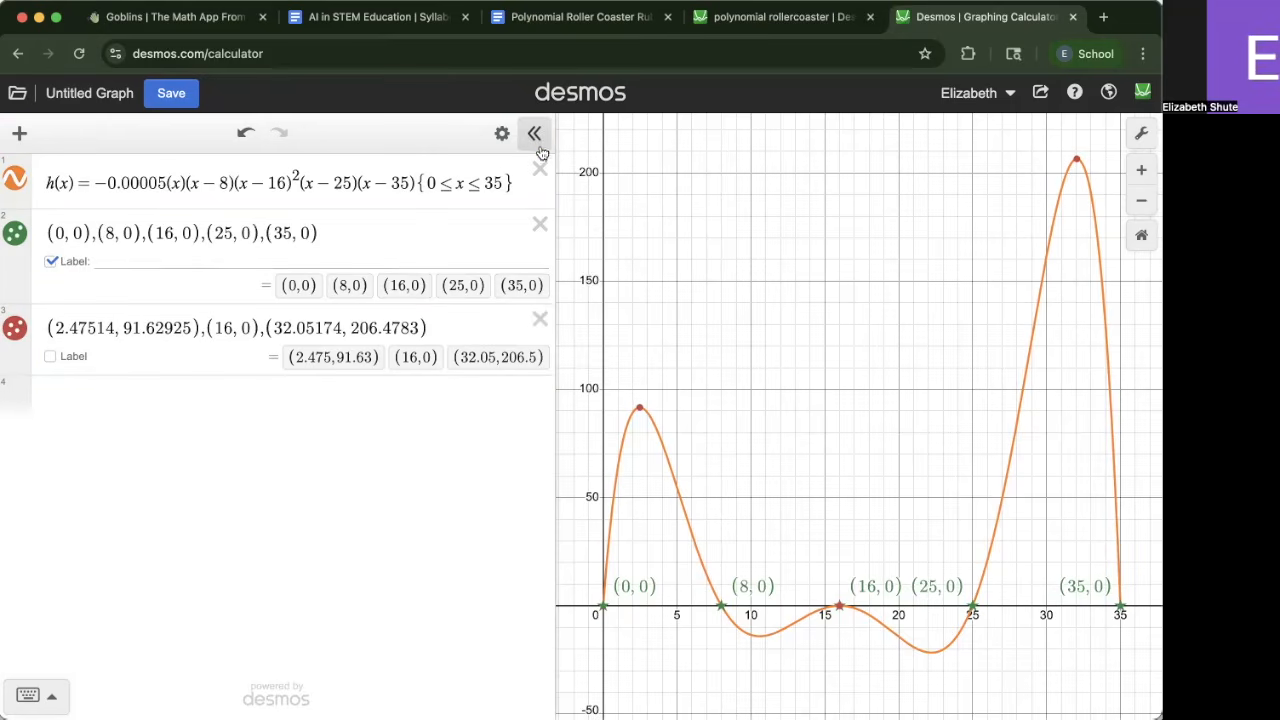
pyautogui.click(86, 358)
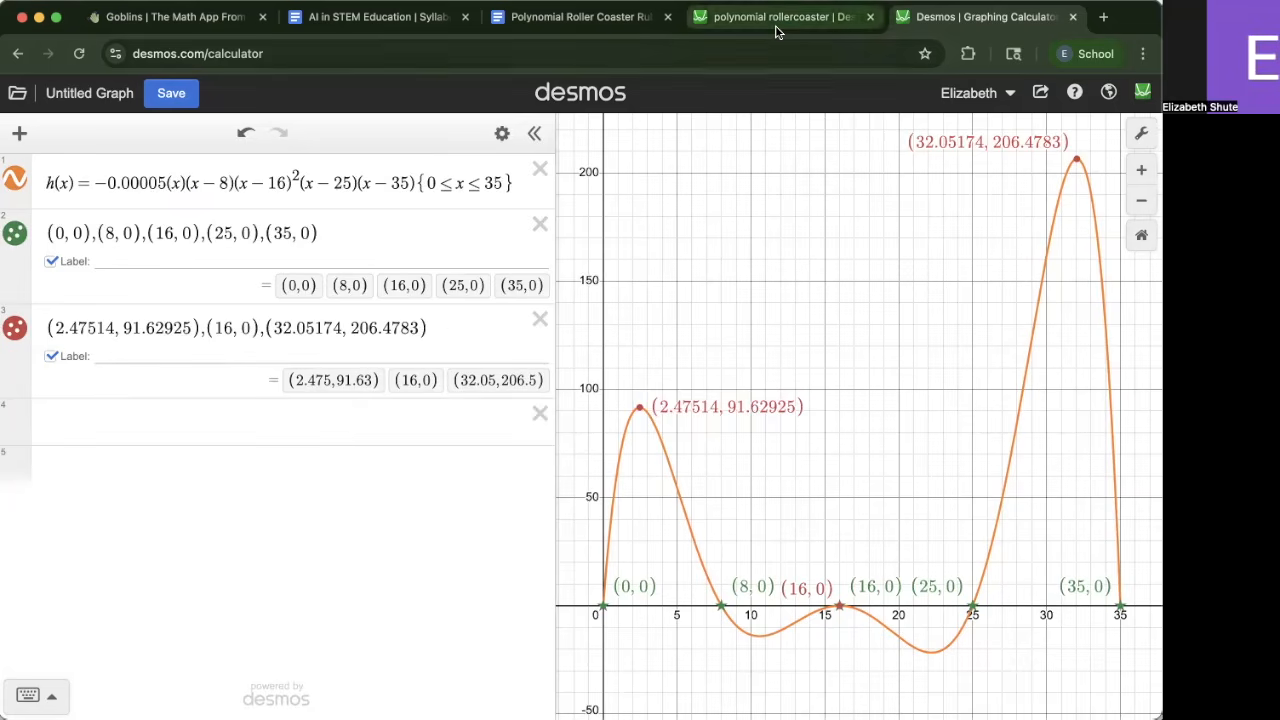
# Examine the reference roller coaster graph, panning it to view the global maximum label
pyautogui.click(776, 17)
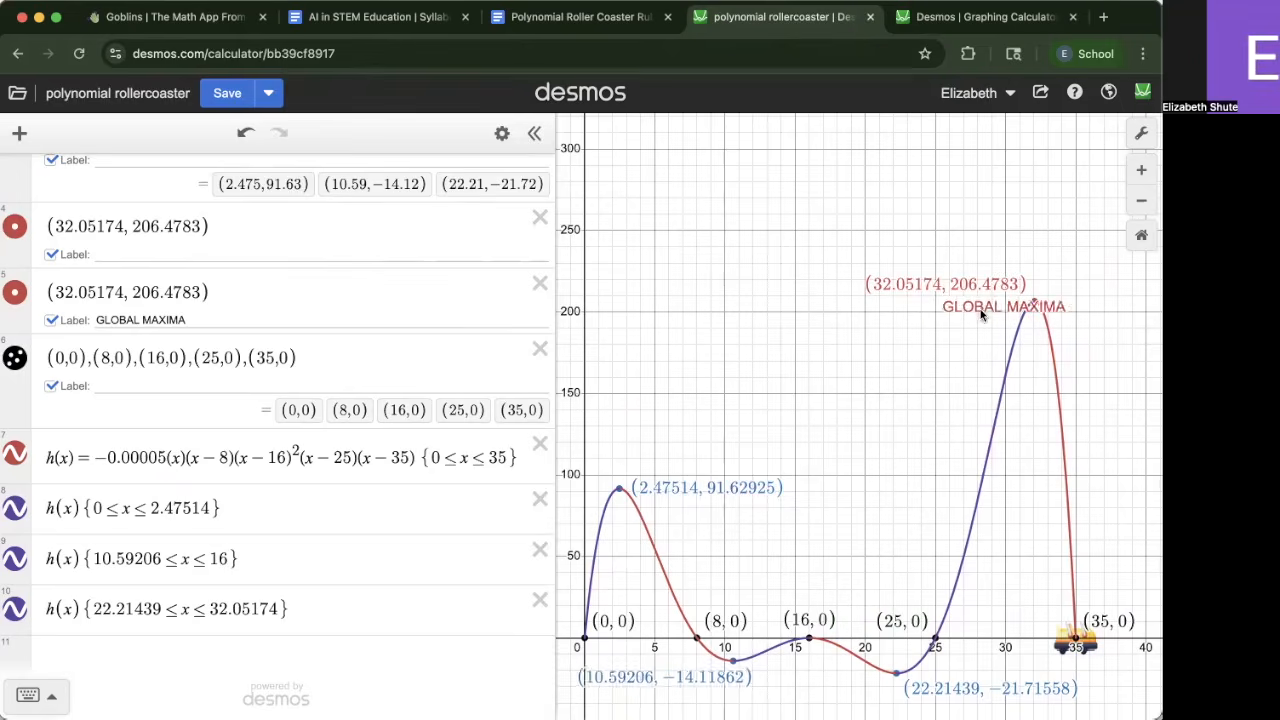
pyautogui.click(926, 17)
pyautogui.click(780, 17)
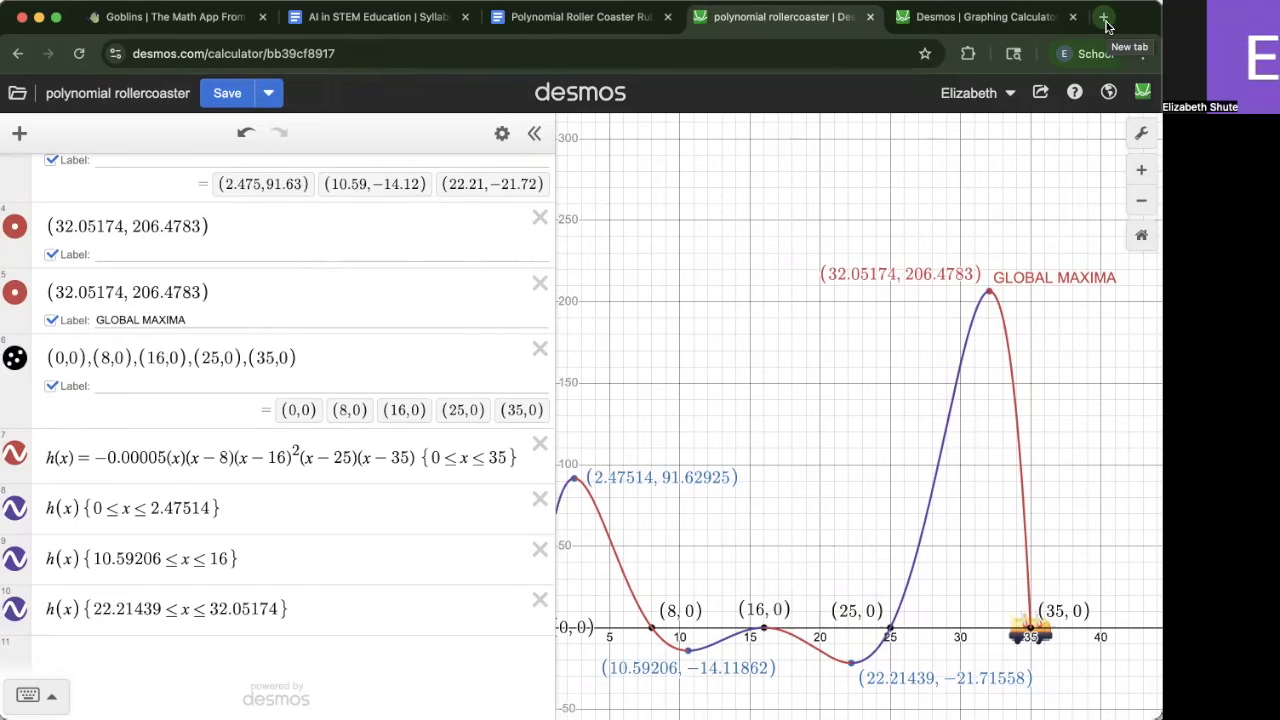
pyautogui.moveTo(930, 224); pyautogui.dragTo(998, 260)
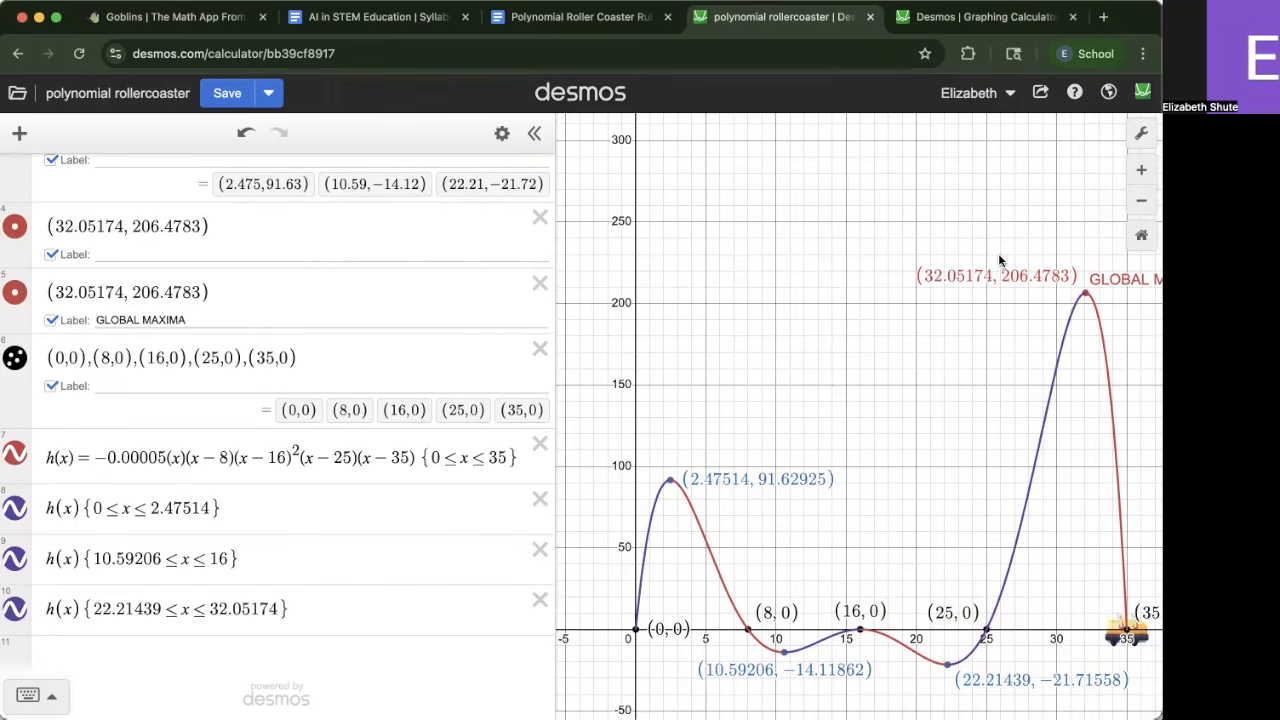
# Search the web for global maxima and browse example images
pyautogui.click(1103, 17)
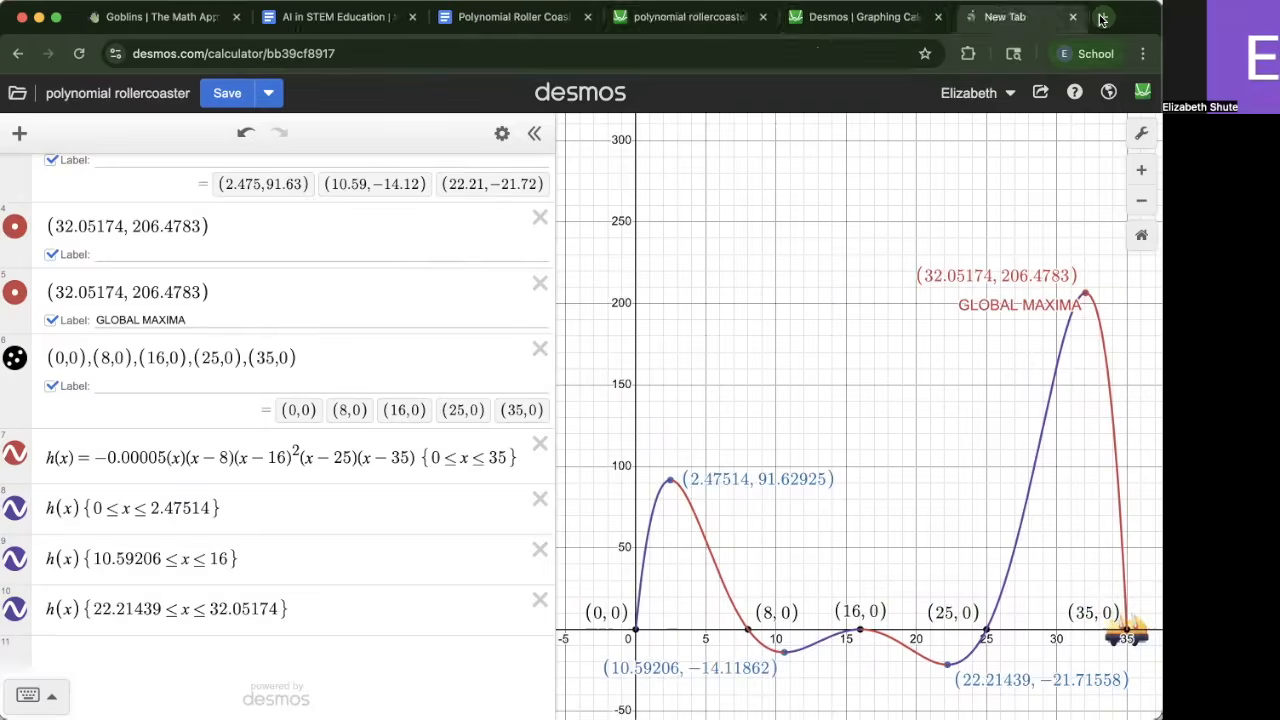
pyautogui.write('global maxima')
pyautogui.press('Return')
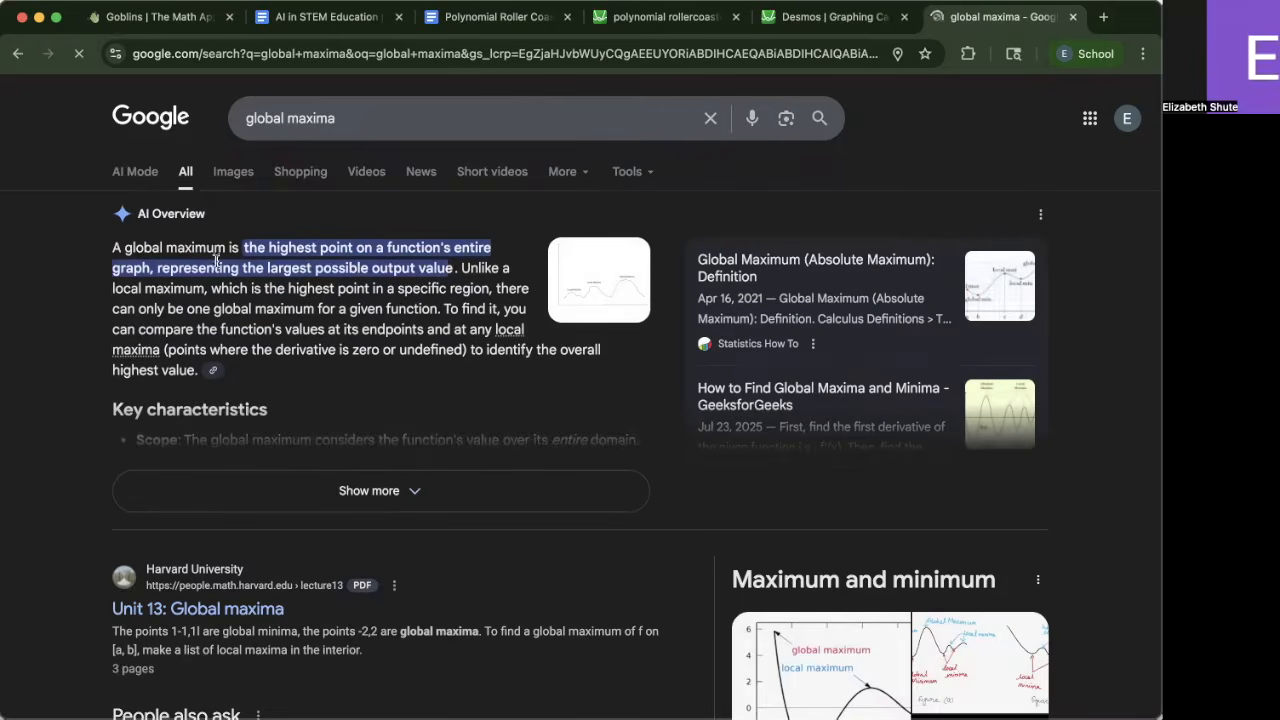
pyautogui.click(226, 171)
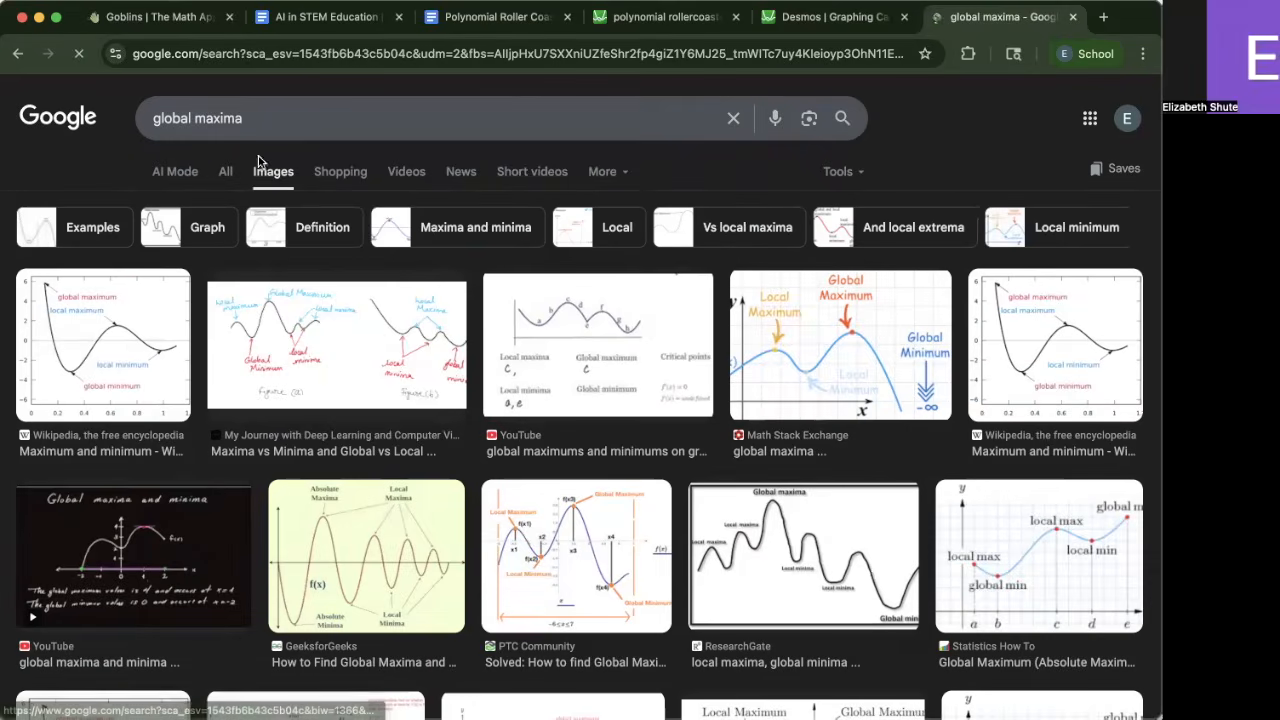
pyautogui.click(153, 362)
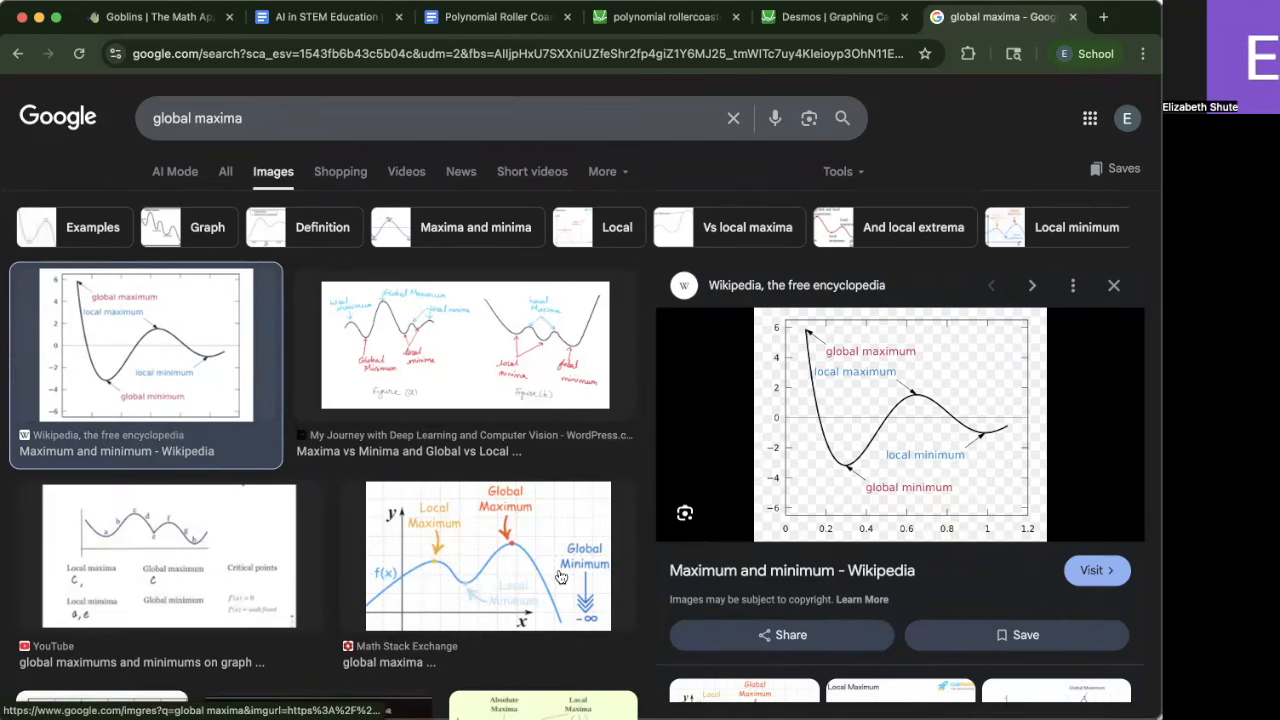
pyautogui.click(561, 576)
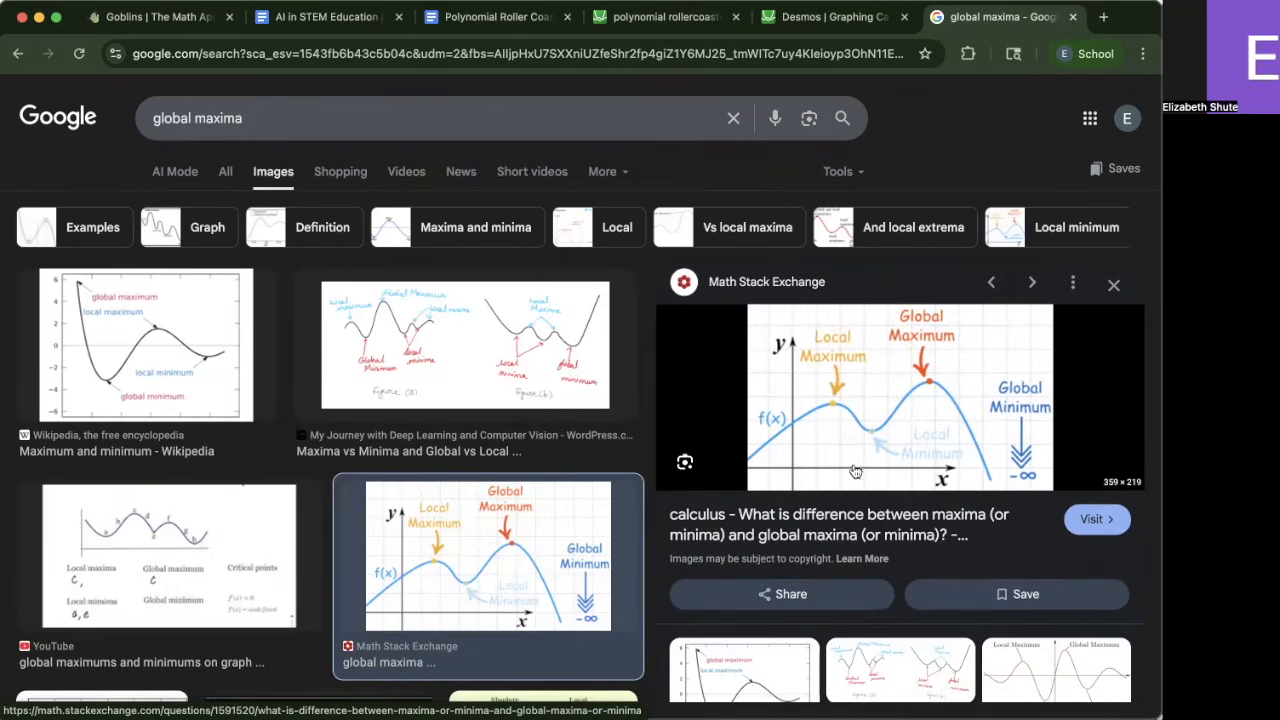
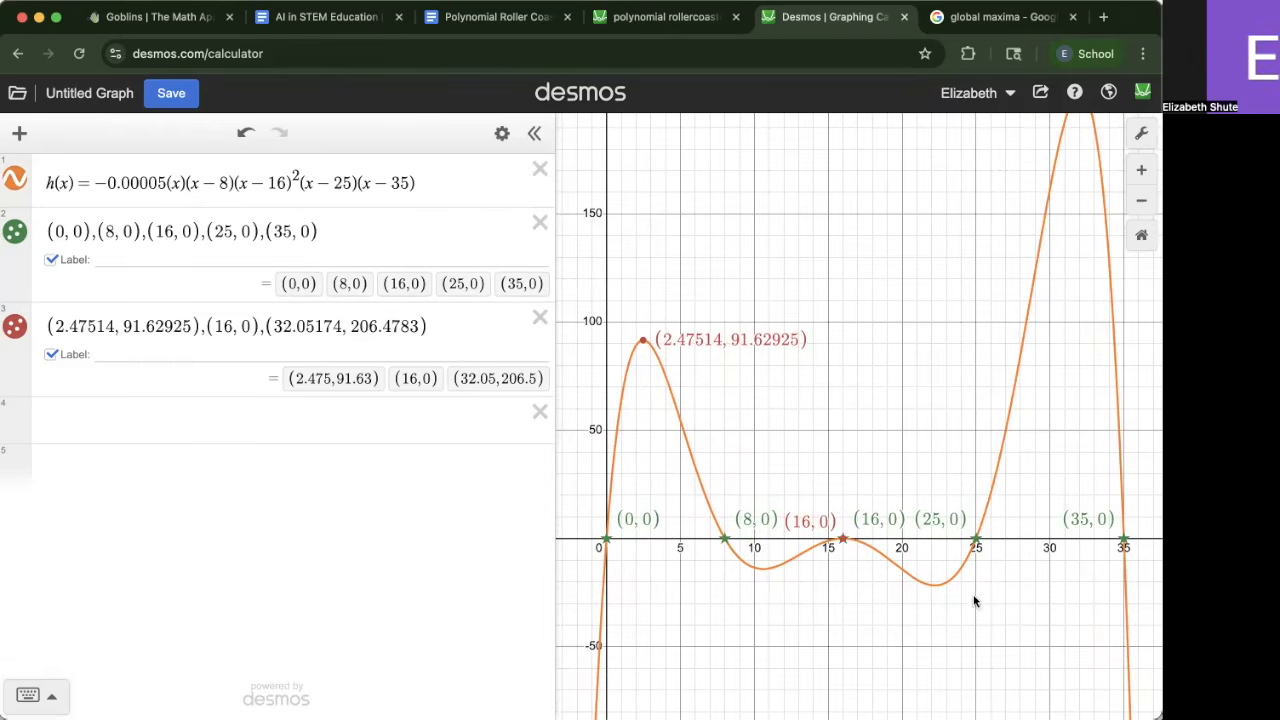
# Inspect the curve's two low points between the zeros and pan around the graph
pyautogui.click(763, 568)
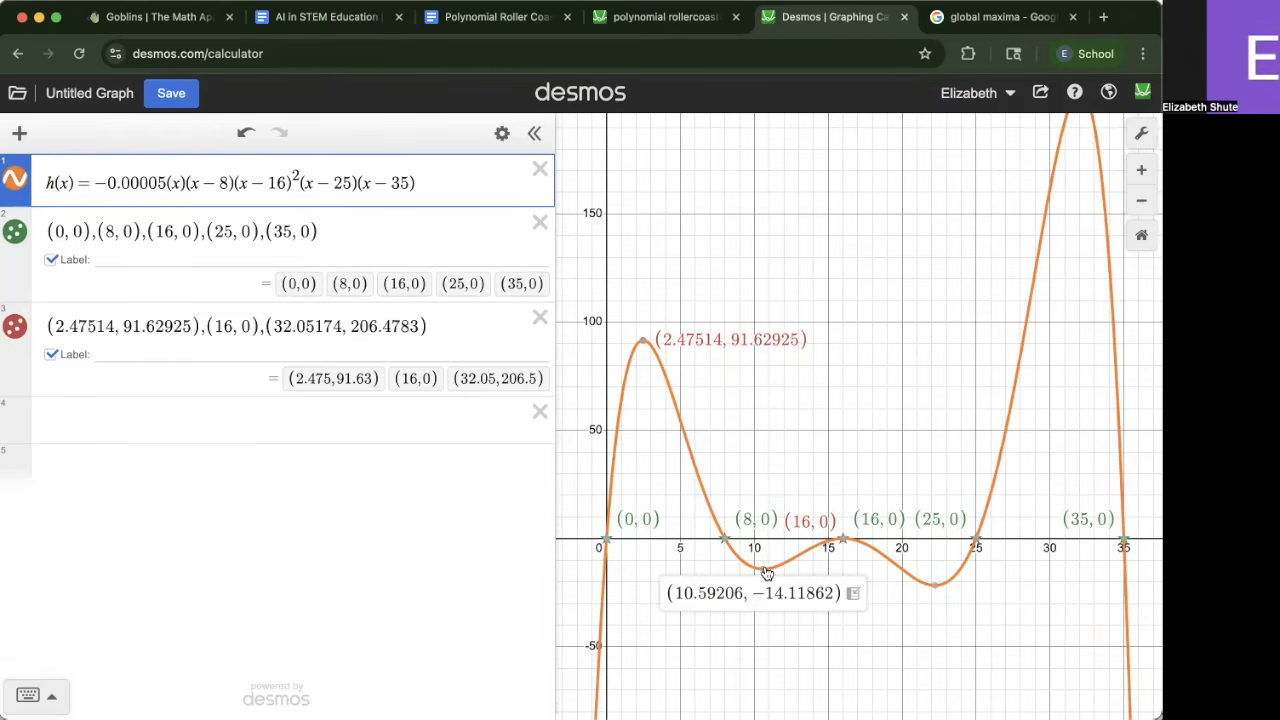
pyautogui.click(931, 587)
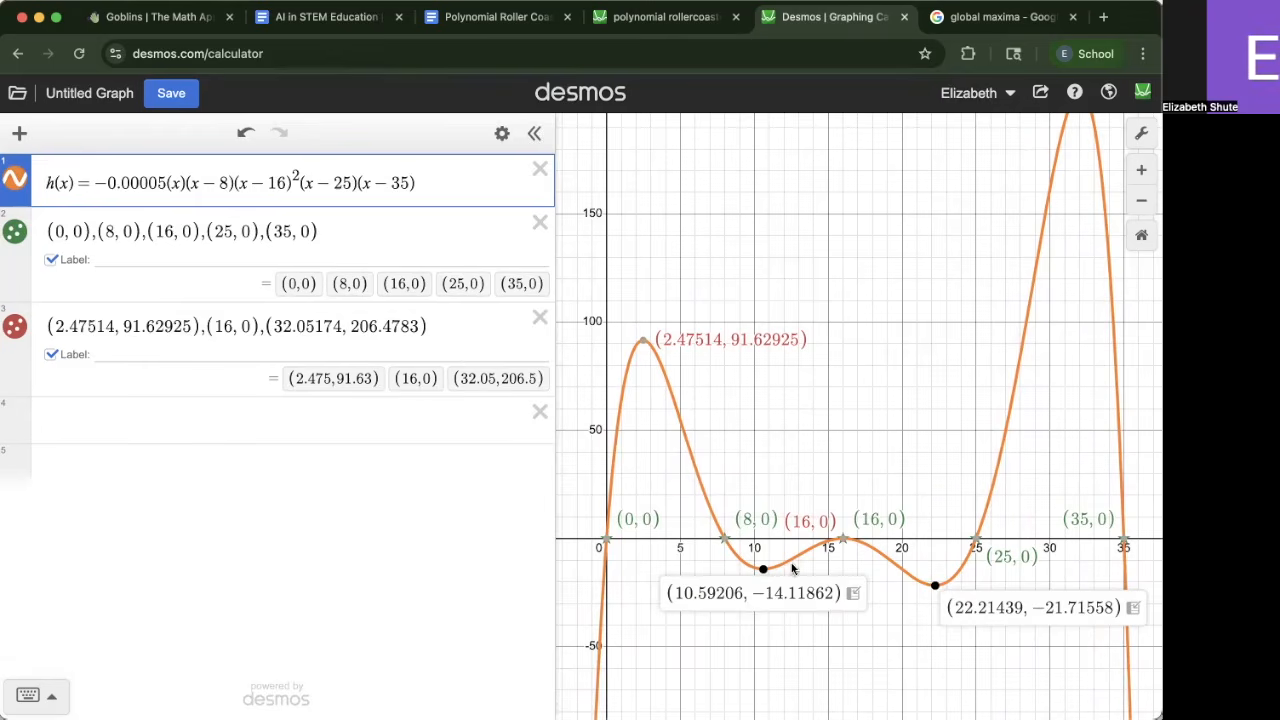
pyautogui.click(906, 643)
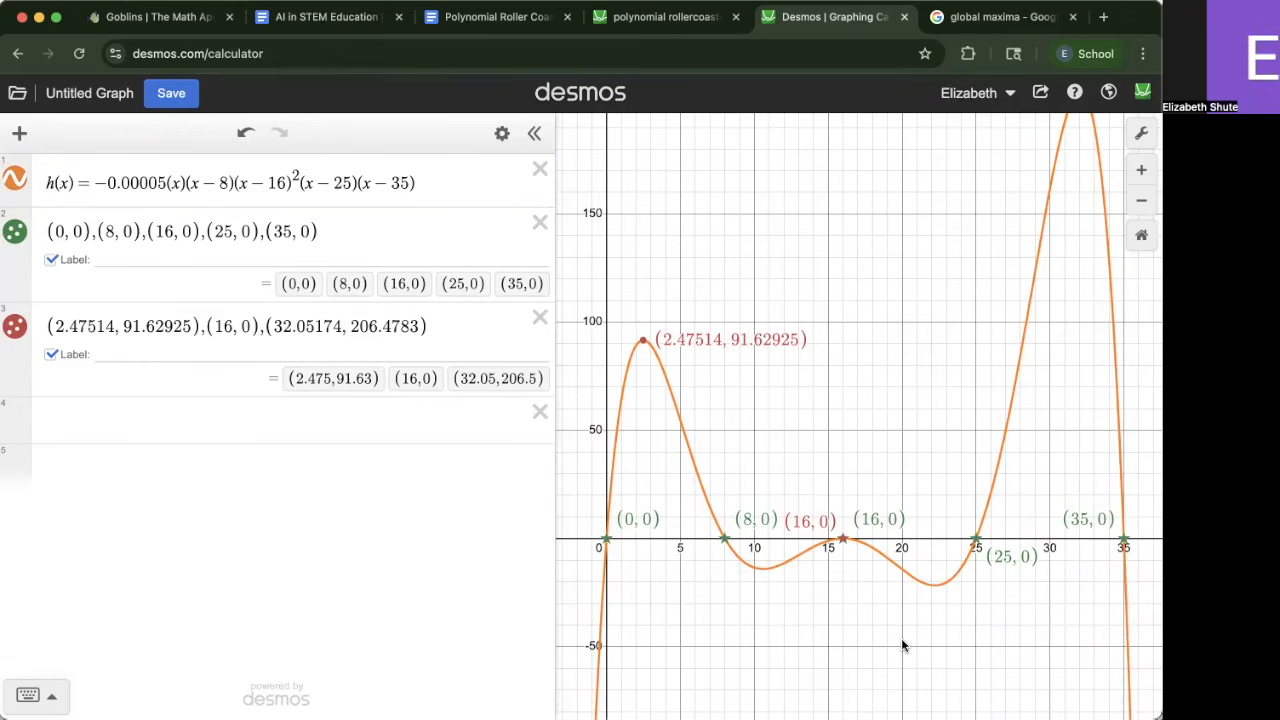
pyautogui.scroll(-8, 695, 642)
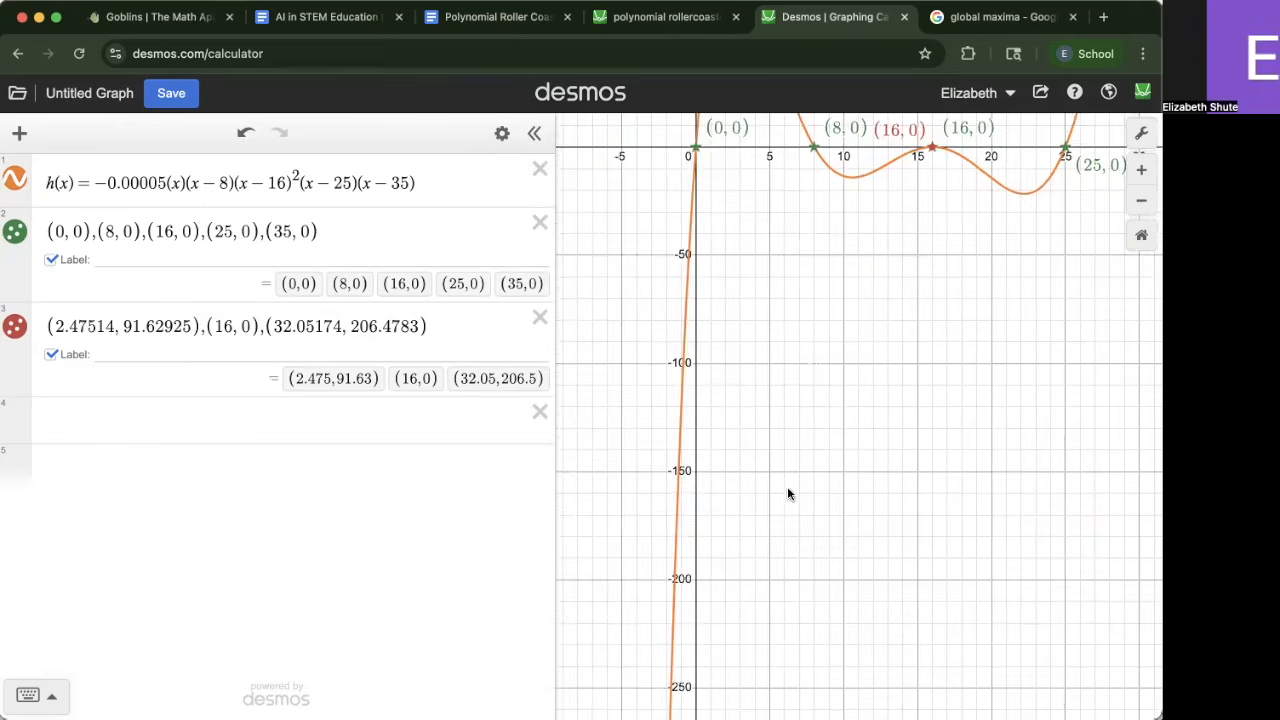
pyautogui.moveTo(706, 641); pyautogui.dragTo(713, 453)
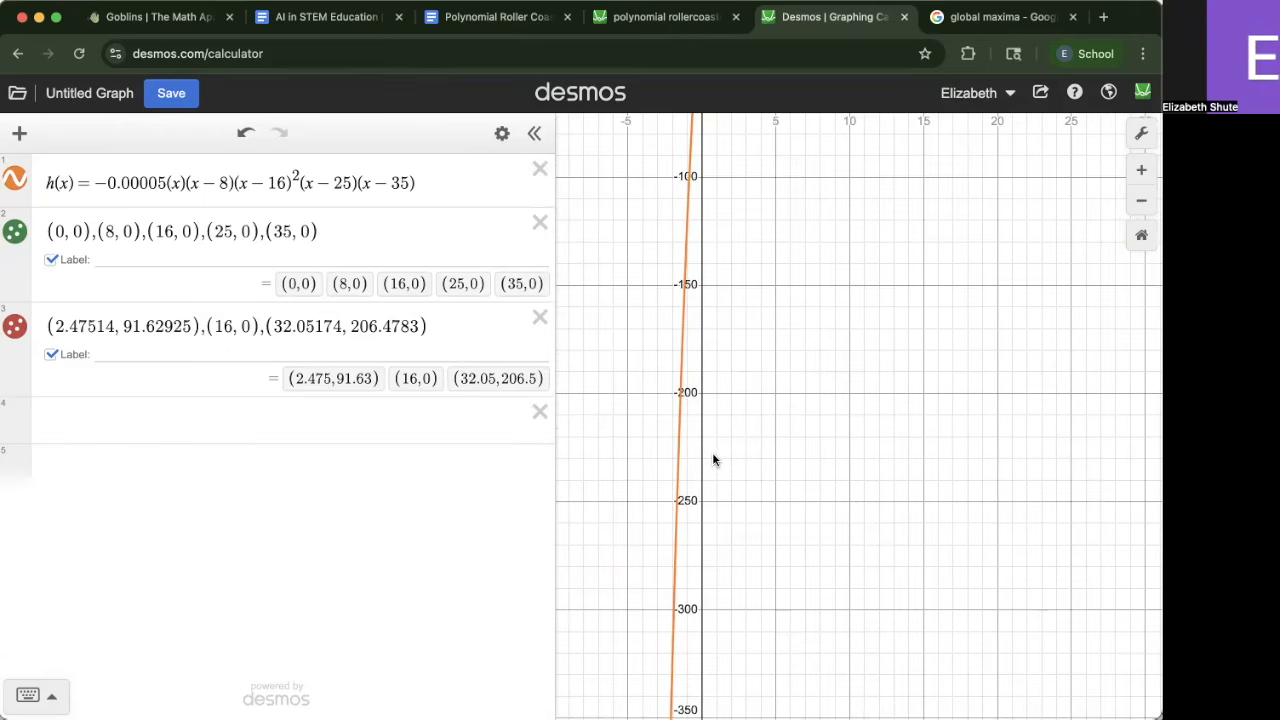
pyautogui.scroll(10, 755, 350)
pyautogui.moveTo(895, 566); pyautogui.dragTo(865, 688)
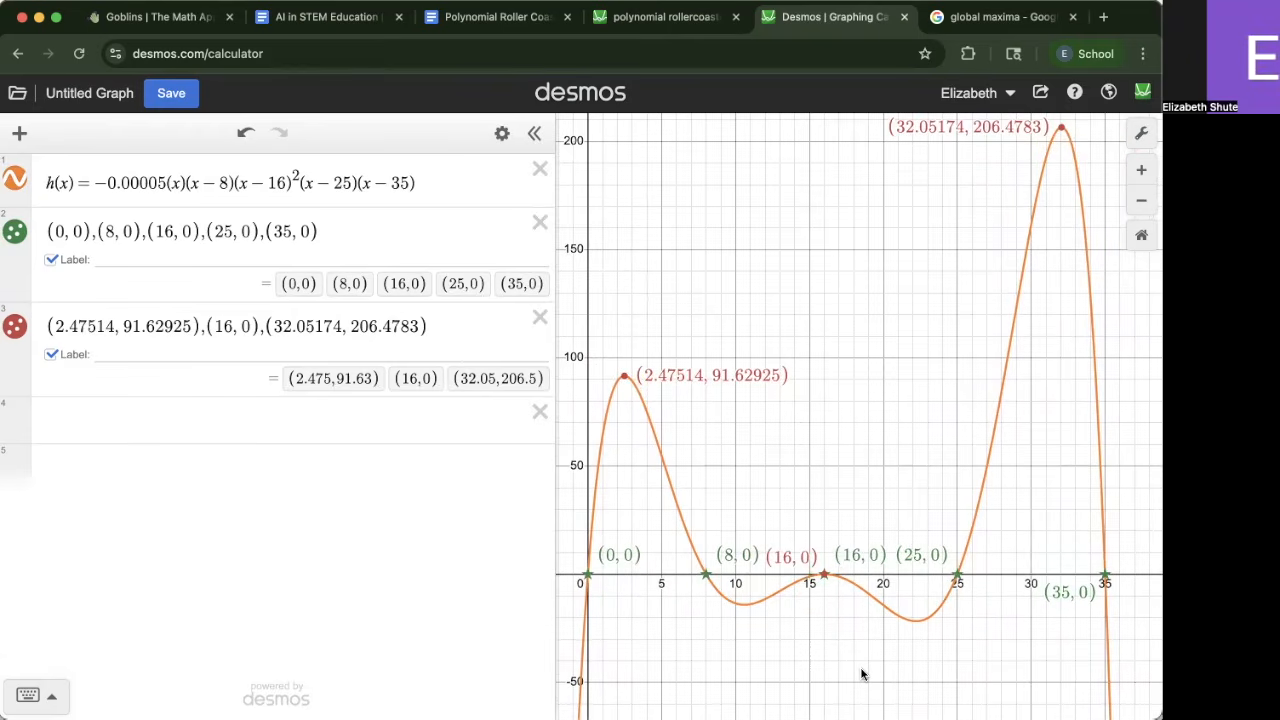
pyautogui.moveTo(963, 338); pyautogui.dragTo(981, 388)
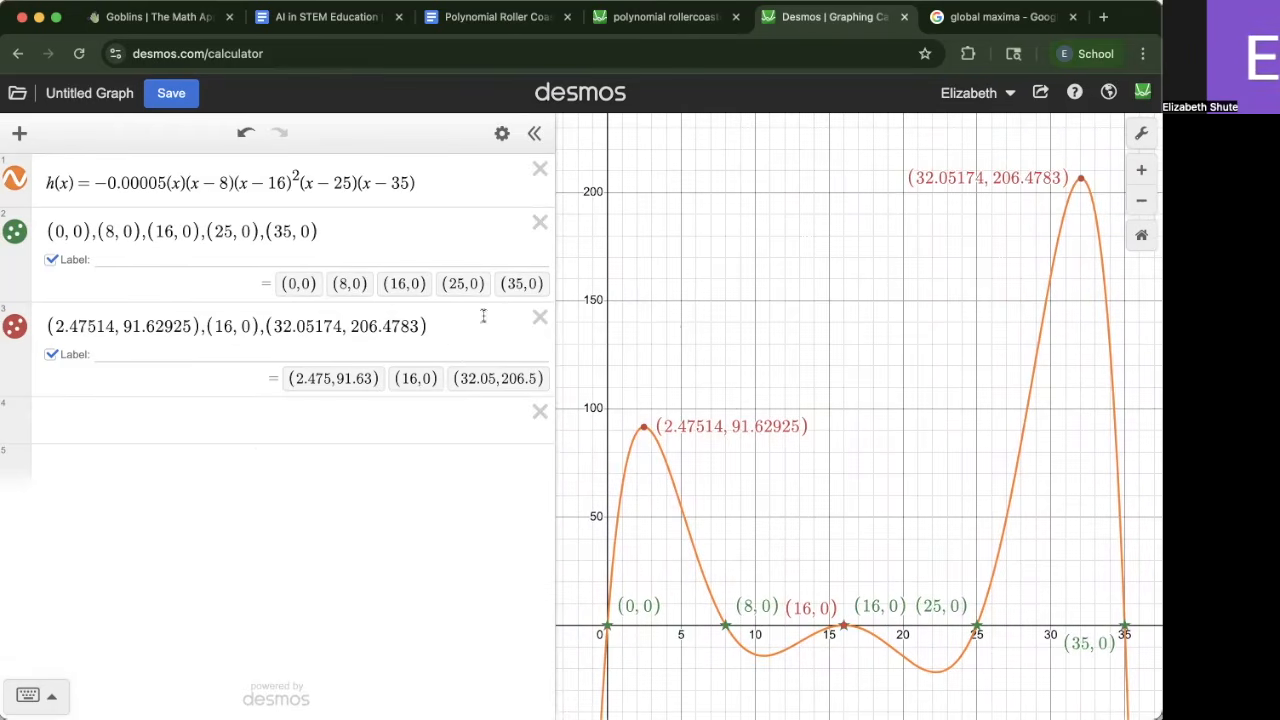
# Restrict h(x) to the domain 0 ≤ x ≤ 35 by appending the pasted condition
pyautogui.click(265, 412)
pyautogui.click(451, 348)
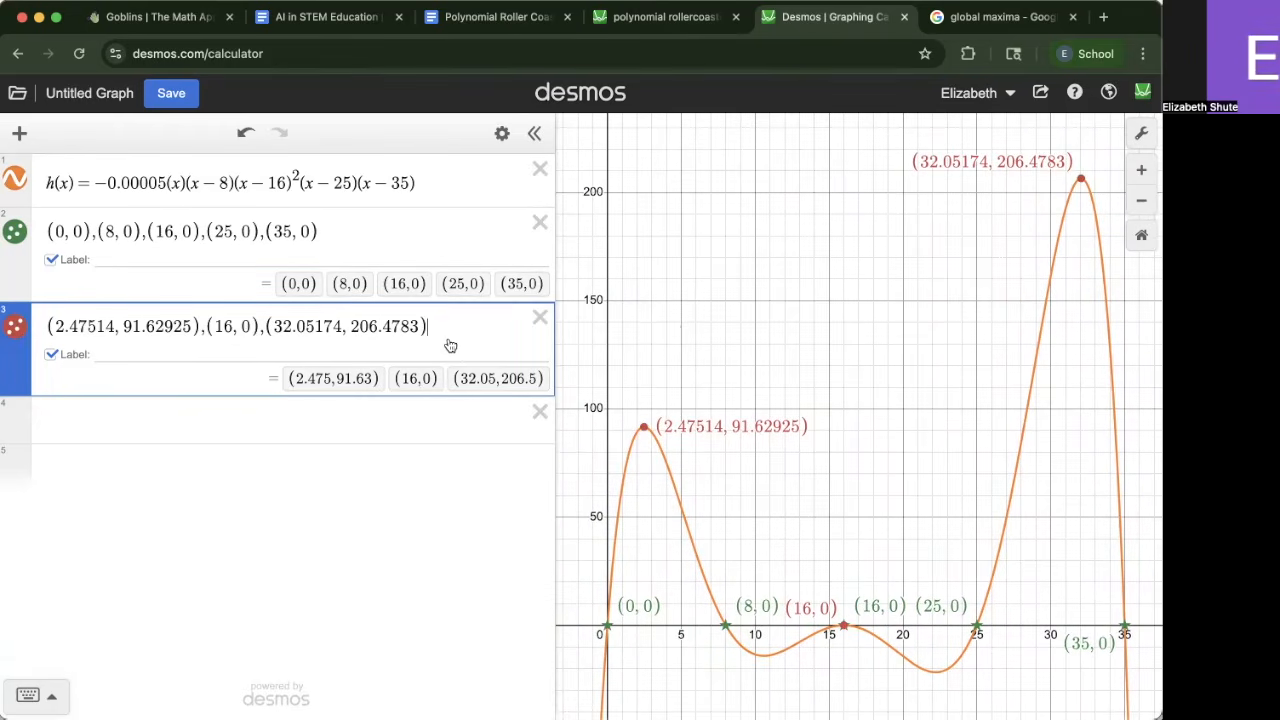
pyautogui.click(437, 172)
pyautogui.write('{0 ≤ x ≤ 35}')
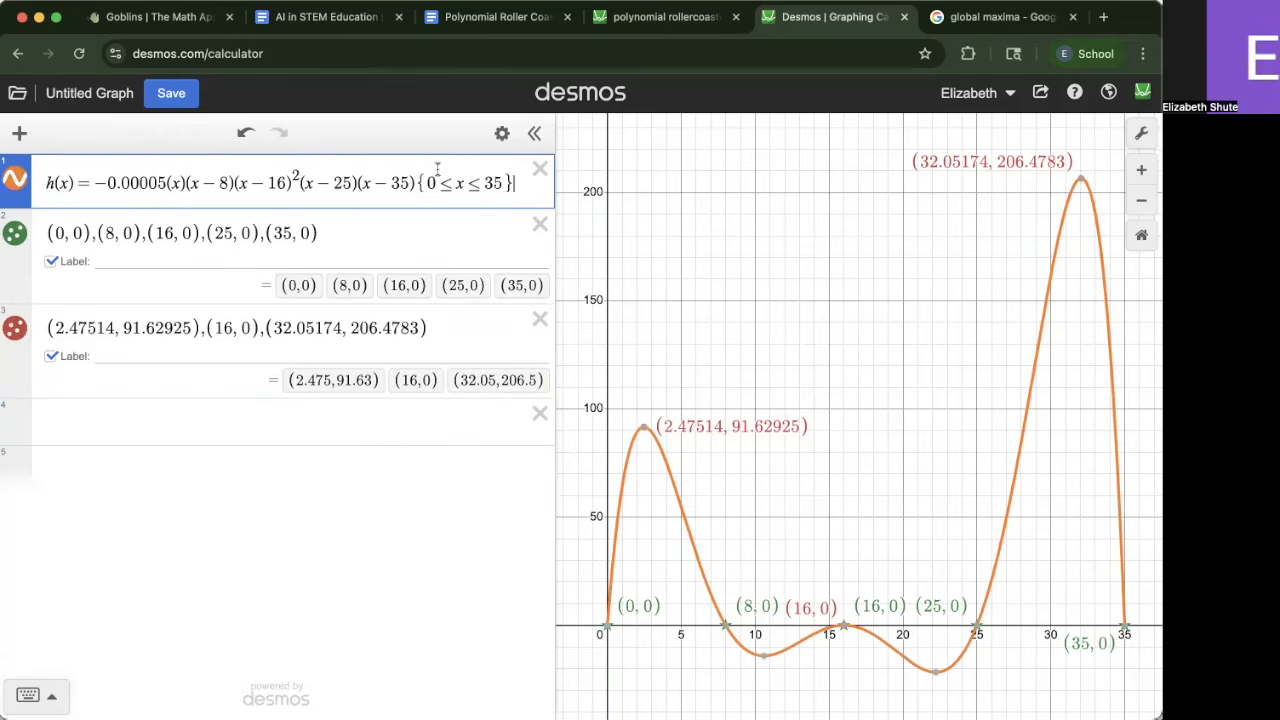
# Copy the point (32.05174, 206.4783) from the extrema list into a new expression
pyautogui.moveTo(459, 321); pyautogui.dragTo(307, 329)
pyautogui.press('super+c')
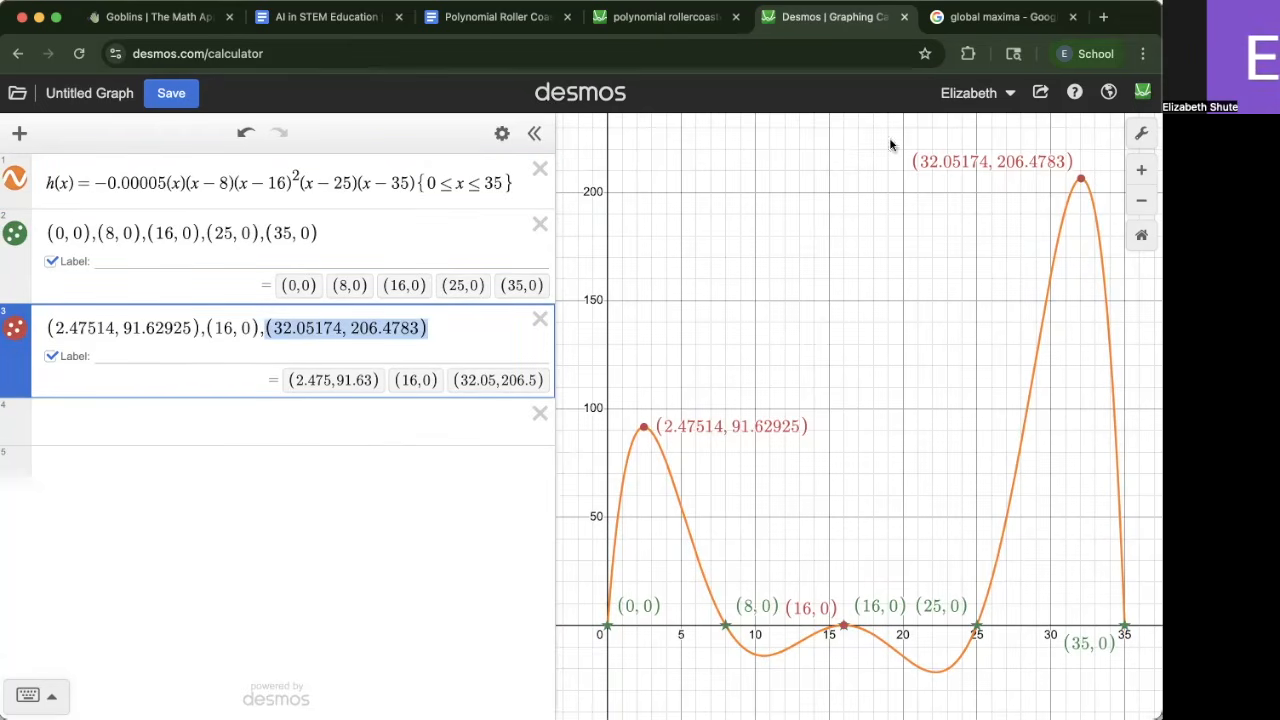
pyautogui.click(277, 418)
pyautogui.press('super+v')
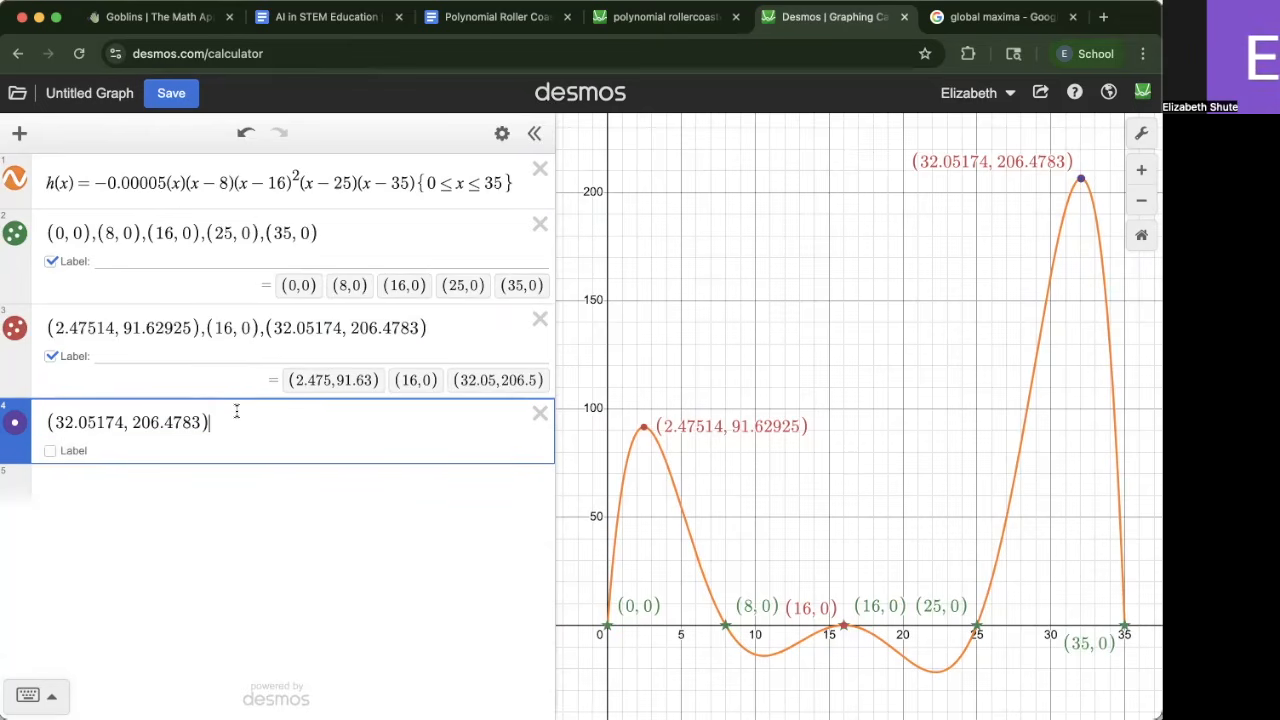
# Make the new global maximum point red and turn on its label
pyautogui.click(502, 133)
pyautogui.click(18, 369)
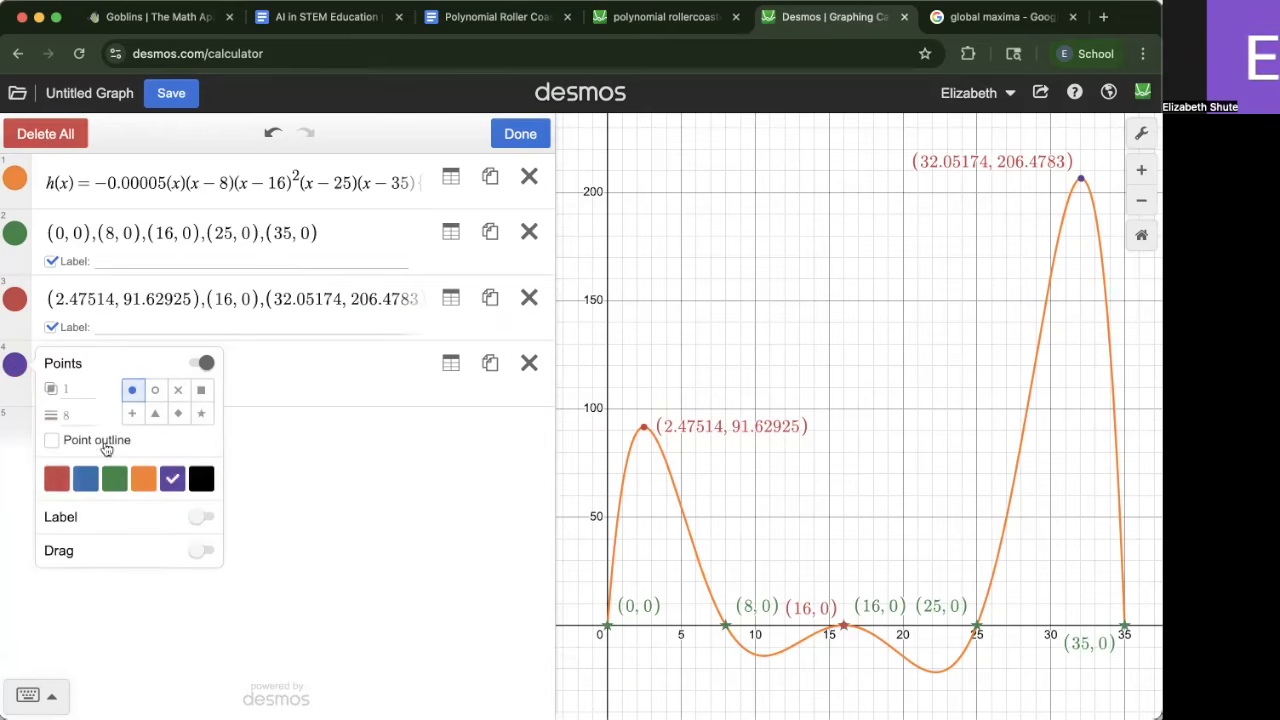
pyautogui.click(56, 478)
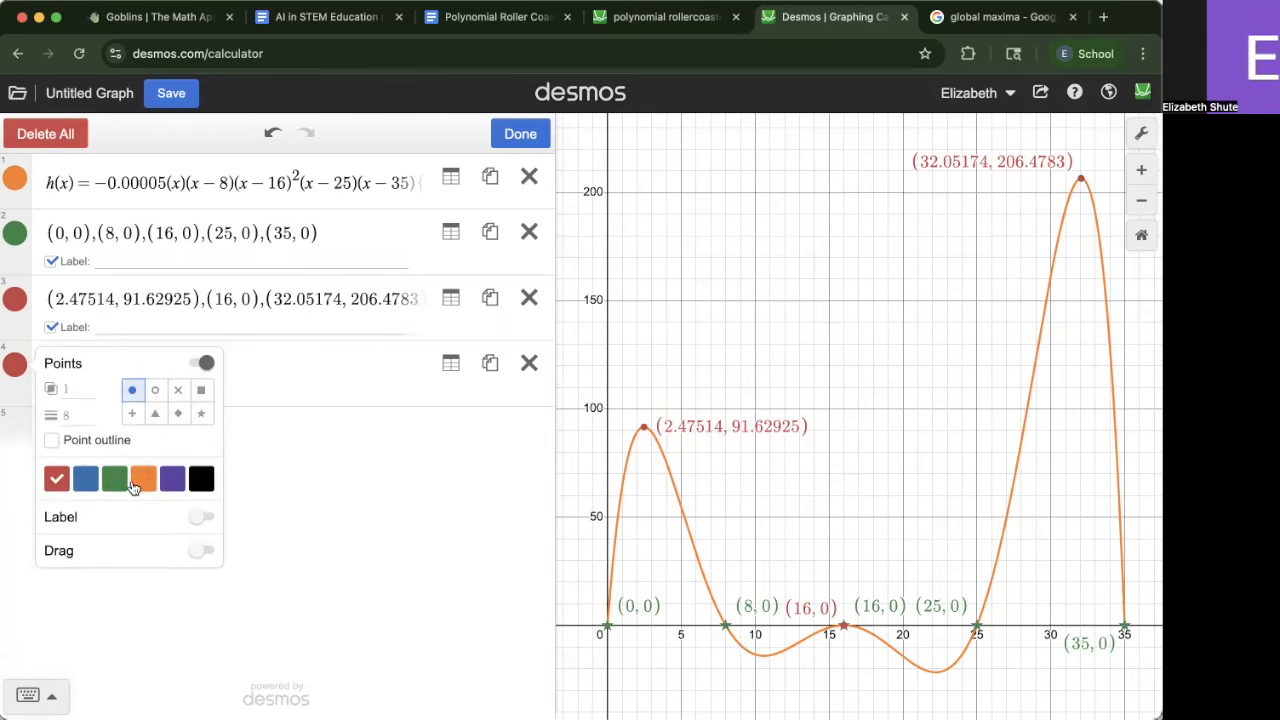
pyautogui.click(330, 405)
pyautogui.click(82, 398)
pyautogui.click(158, 392)
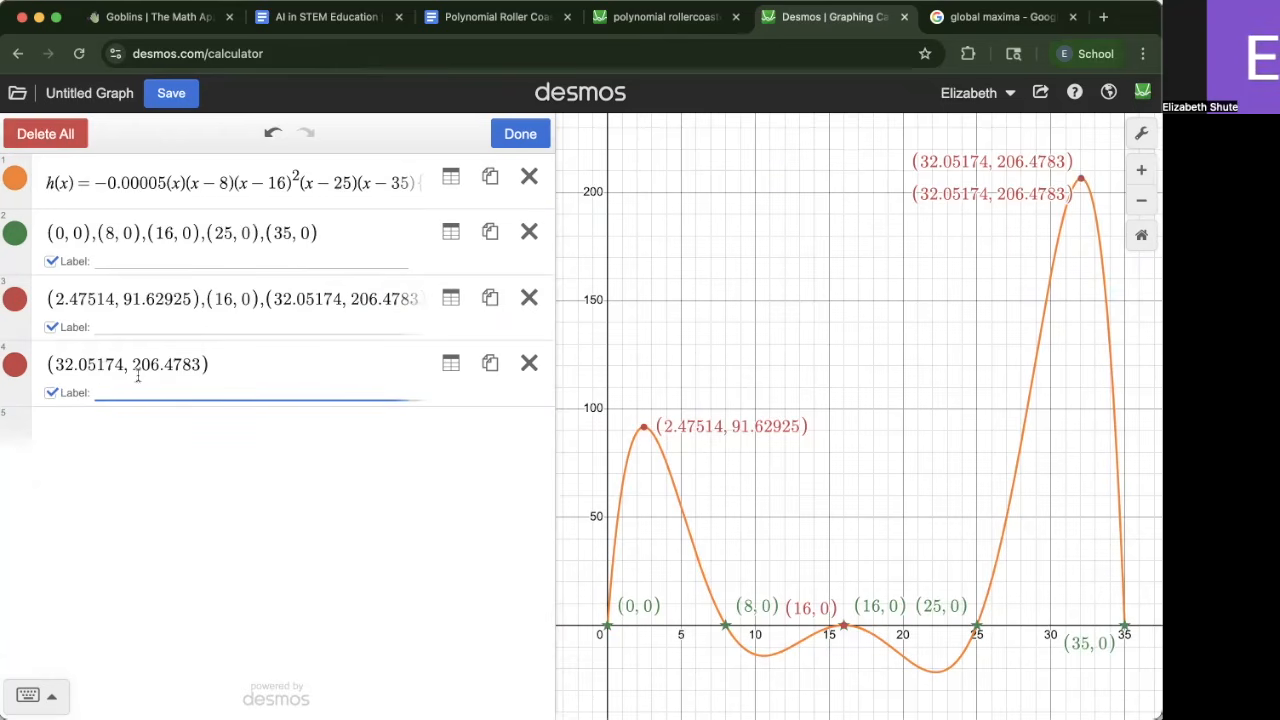
# Label the global maximum point "global/absolute maximum"
pyautogui.write('global')
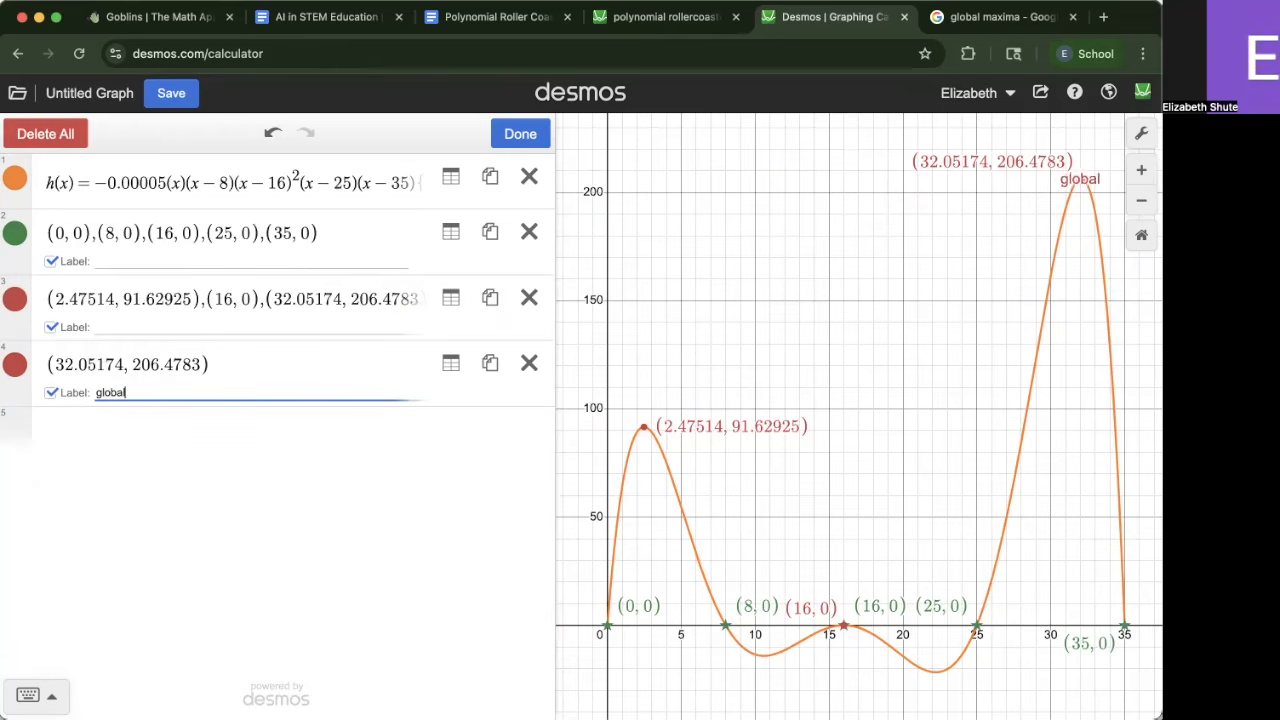
pyautogui.write(' maximum')
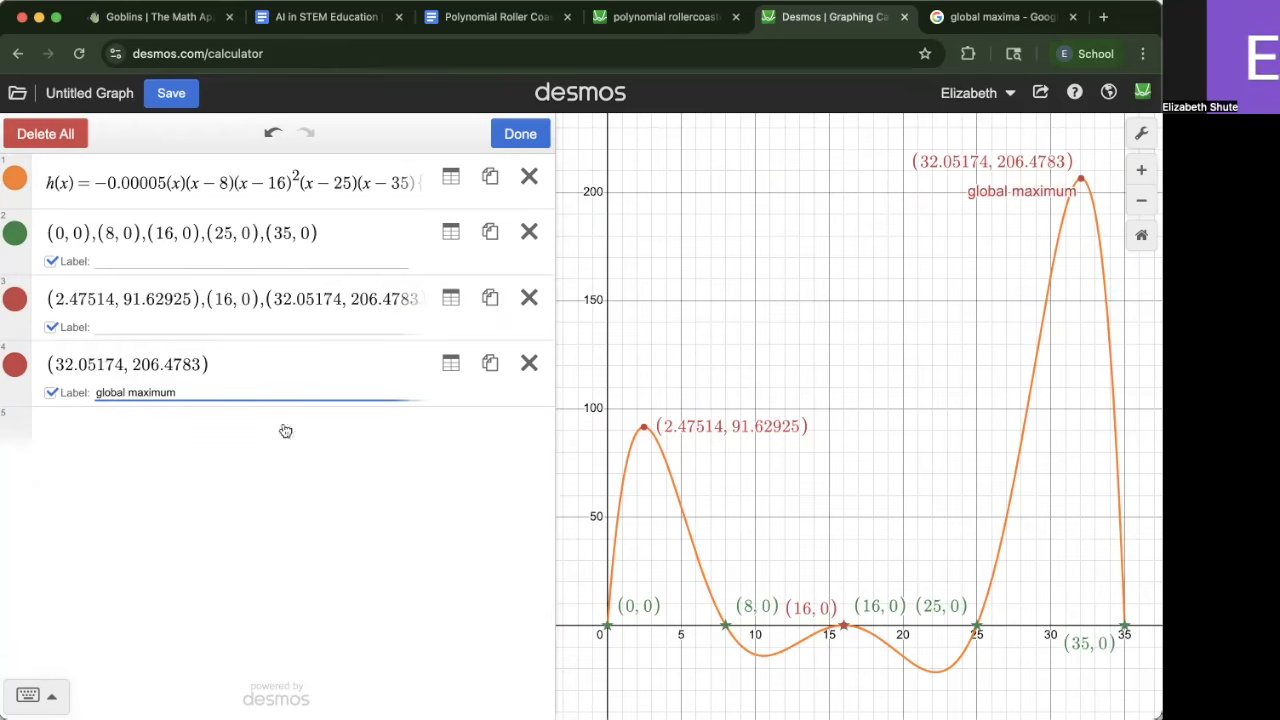
pyautogui.click(330, 504)
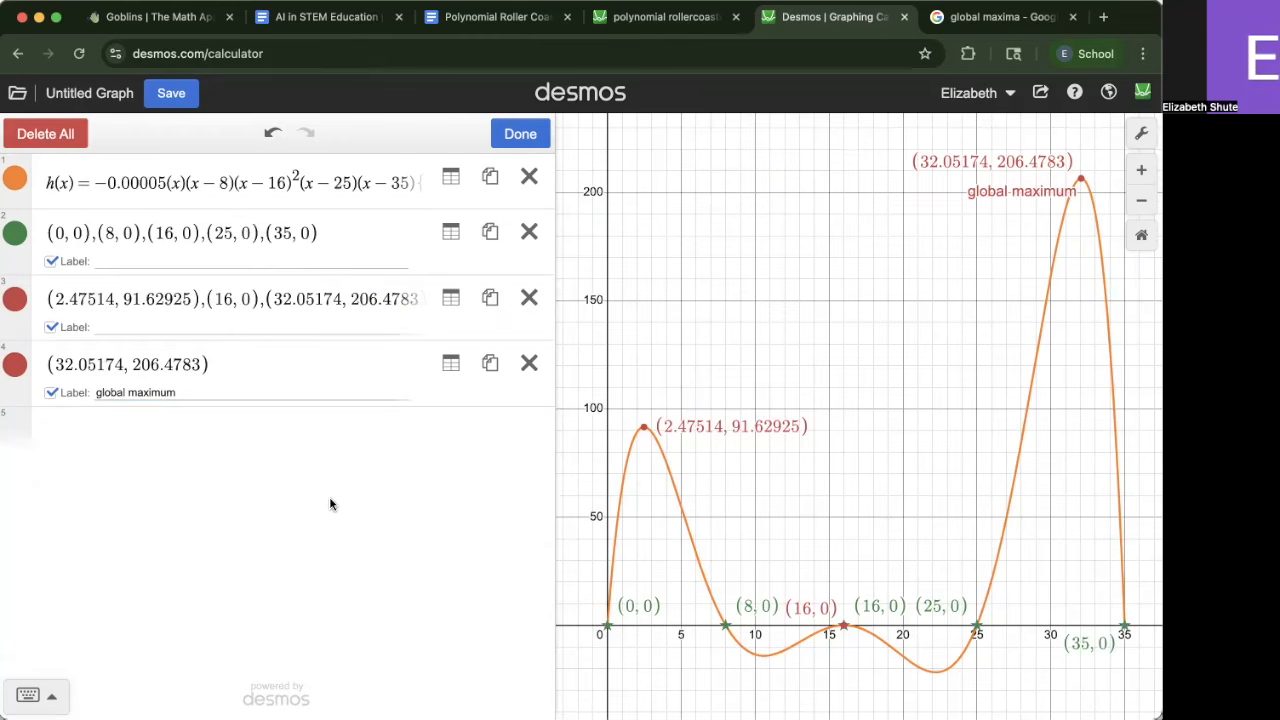
pyautogui.click(121, 391)
pyautogui.write('/')
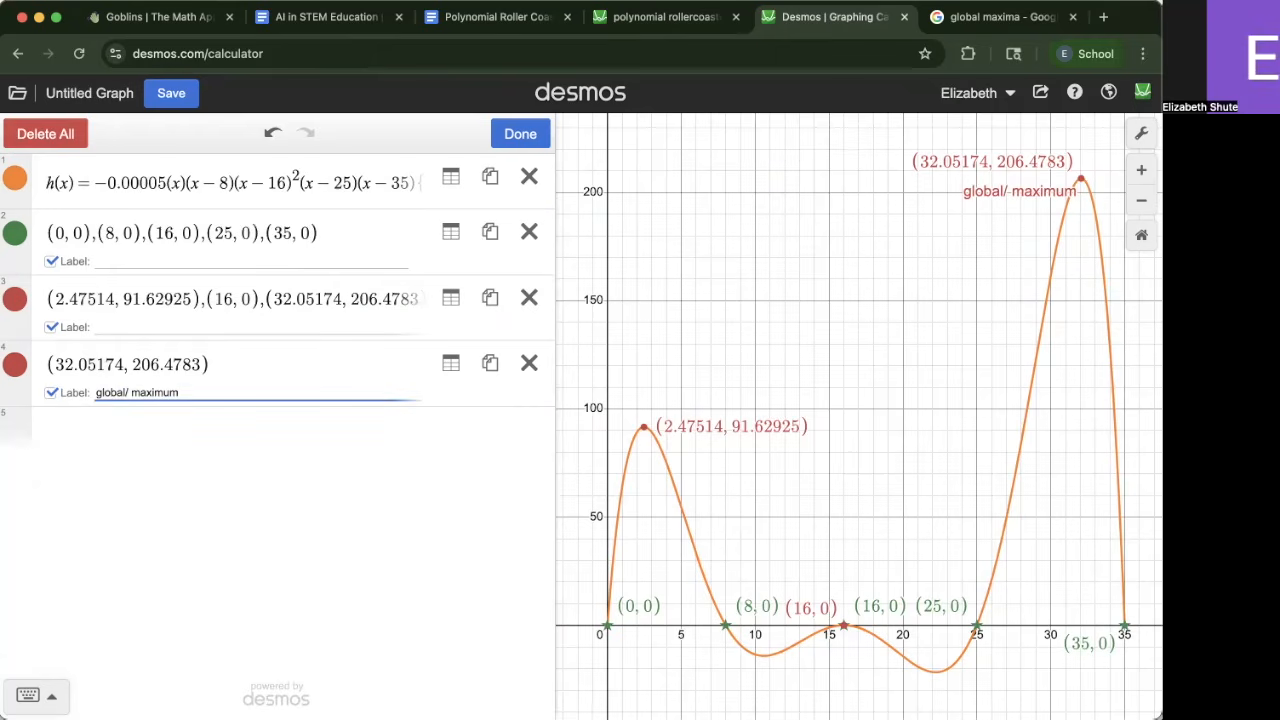
pyautogui.write('absolute')
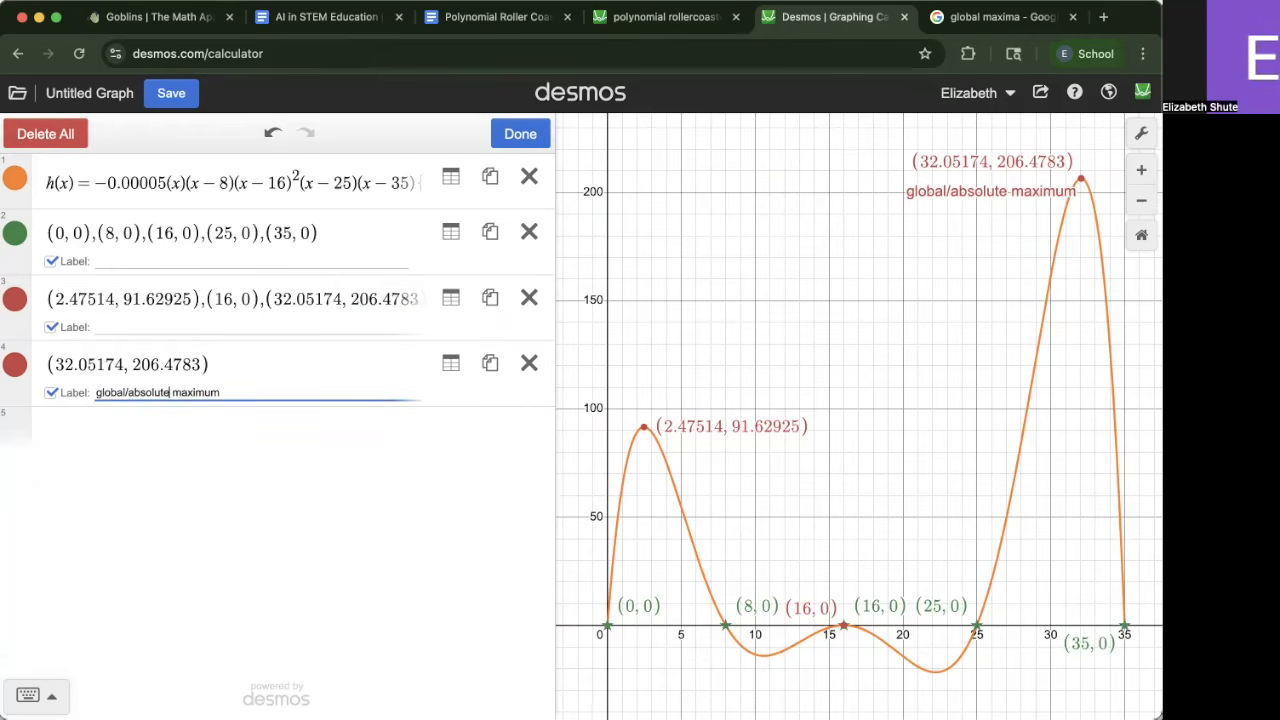
pyautogui.click(966, 343)
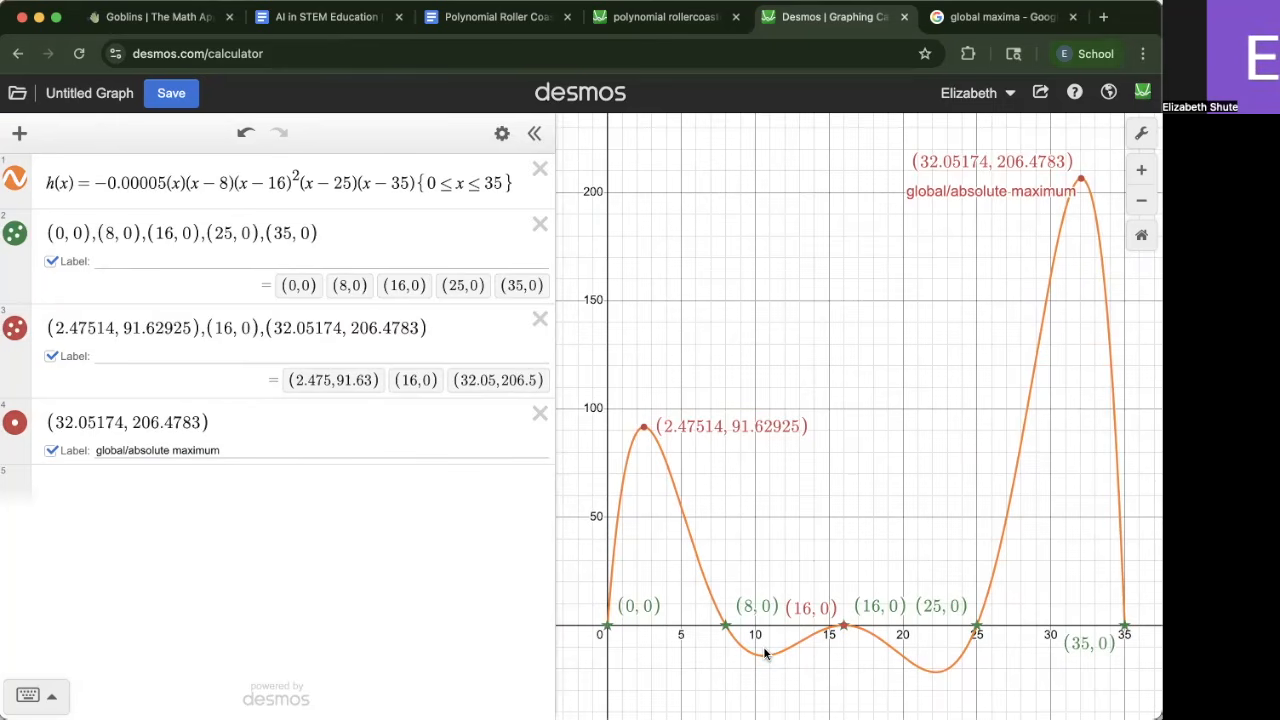
pyautogui.click(509, 187)
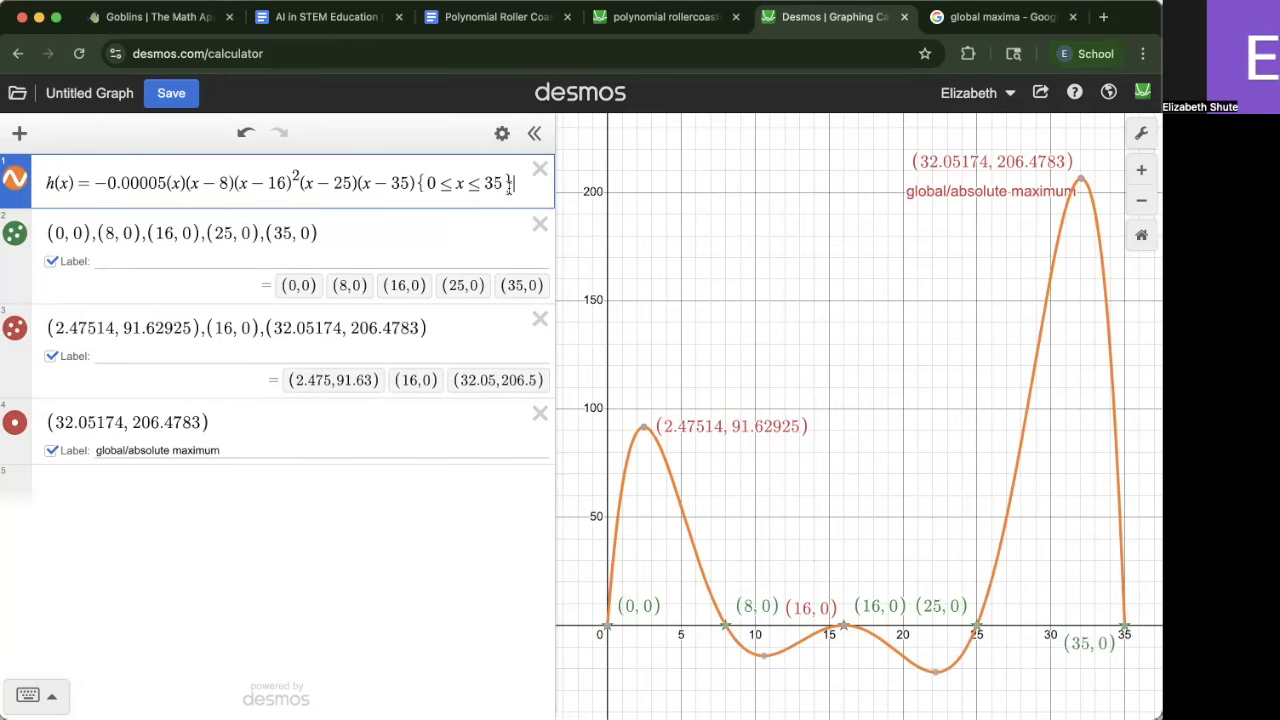
pyautogui.moveTo(509, 187); pyautogui.dragTo(484, 189)
pyautogui.press('BackSpace')
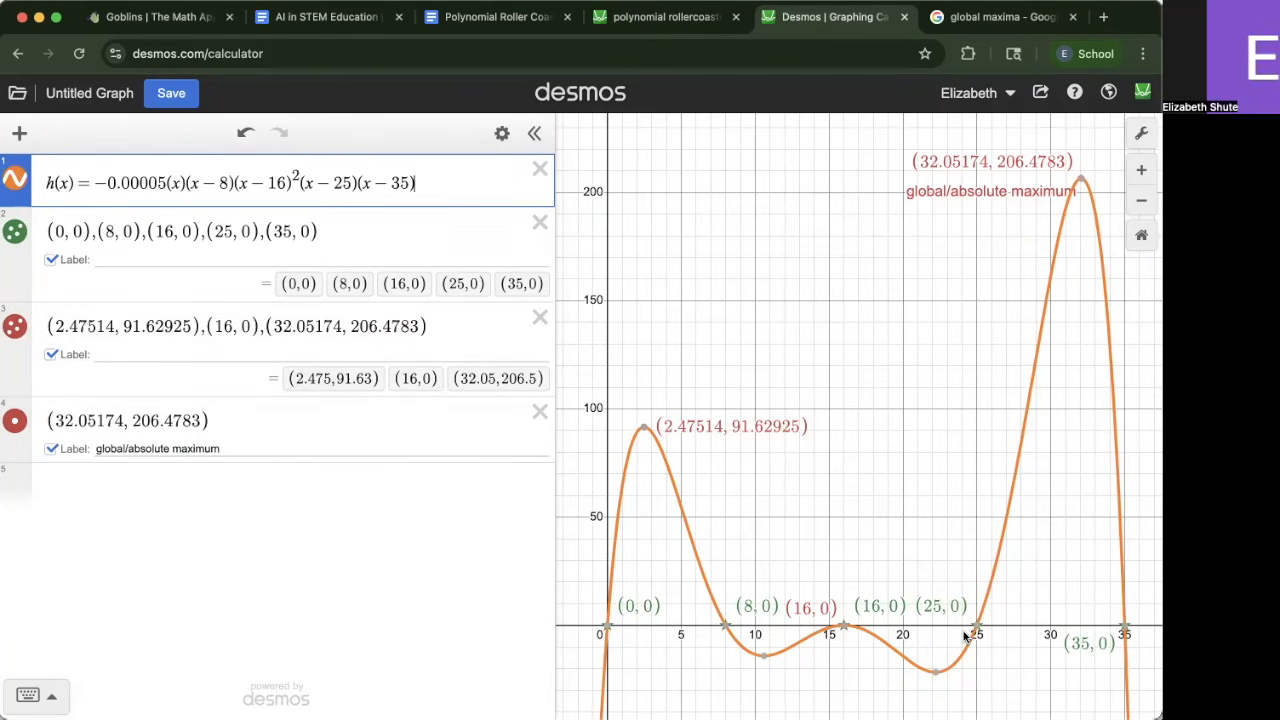
pyautogui.press('super+z')
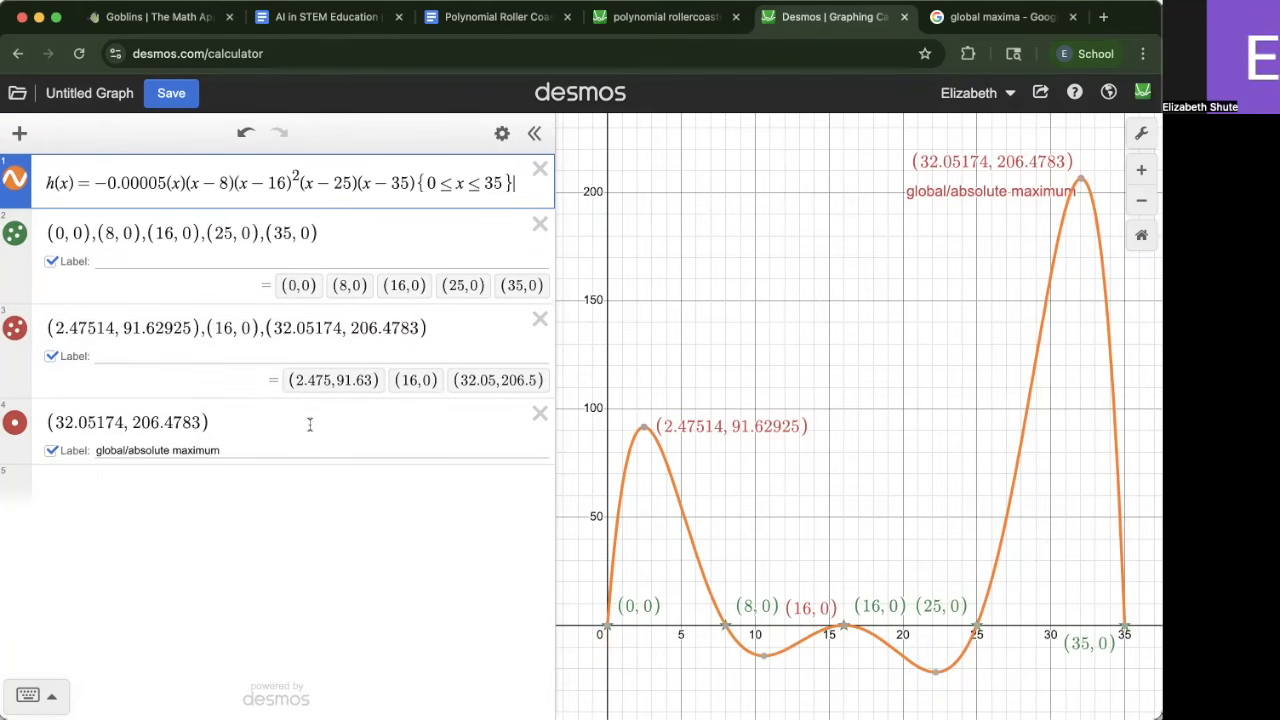
# Add the two local minima (10.59206, −14.11862) and (22.21439, −21.71558) as point expressions from the curve
pyautogui.click(310, 425)
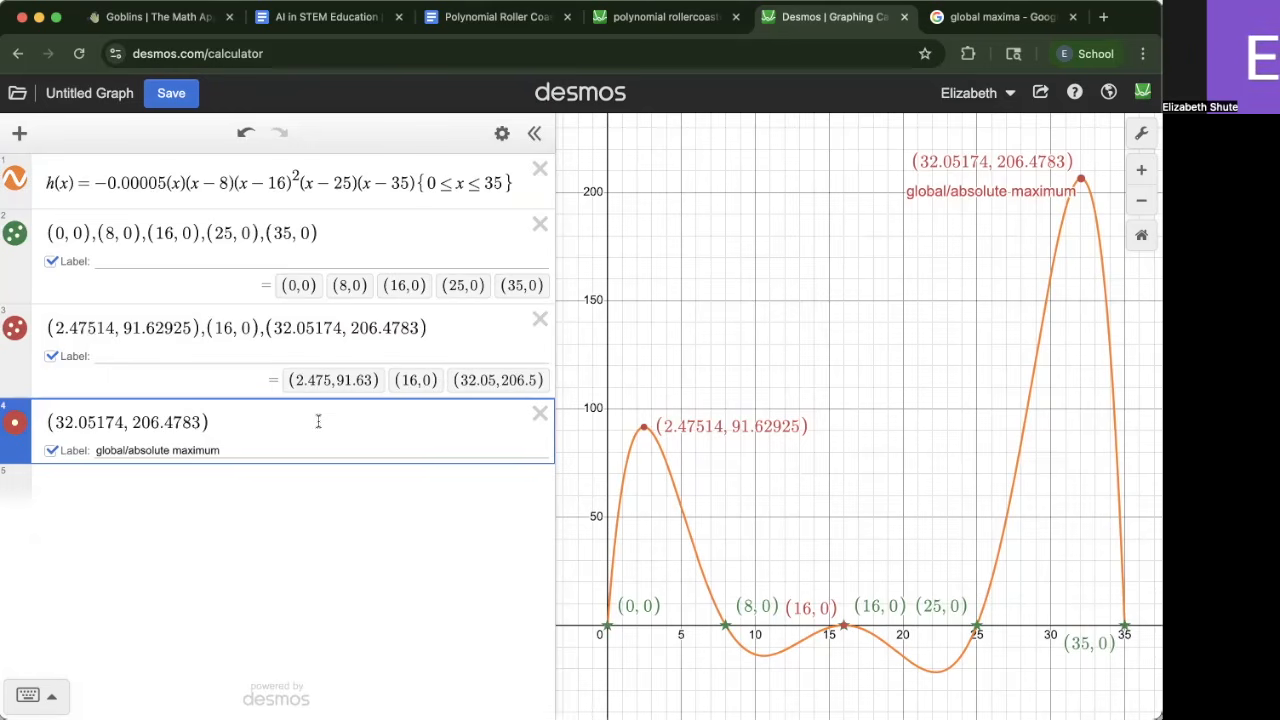
pyautogui.press('Return')
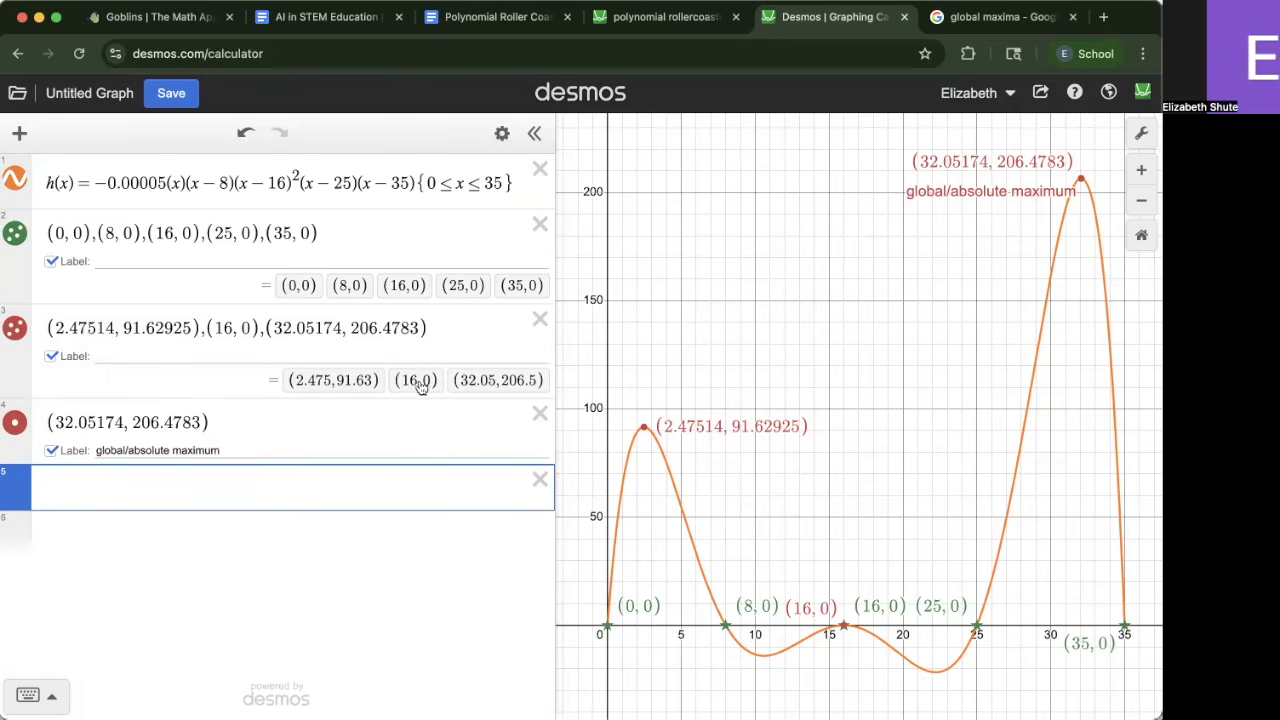
pyautogui.moveTo(768, 675); pyautogui.dragTo(768, 667)
pyautogui.click(770, 647)
pyautogui.click(770, 645)
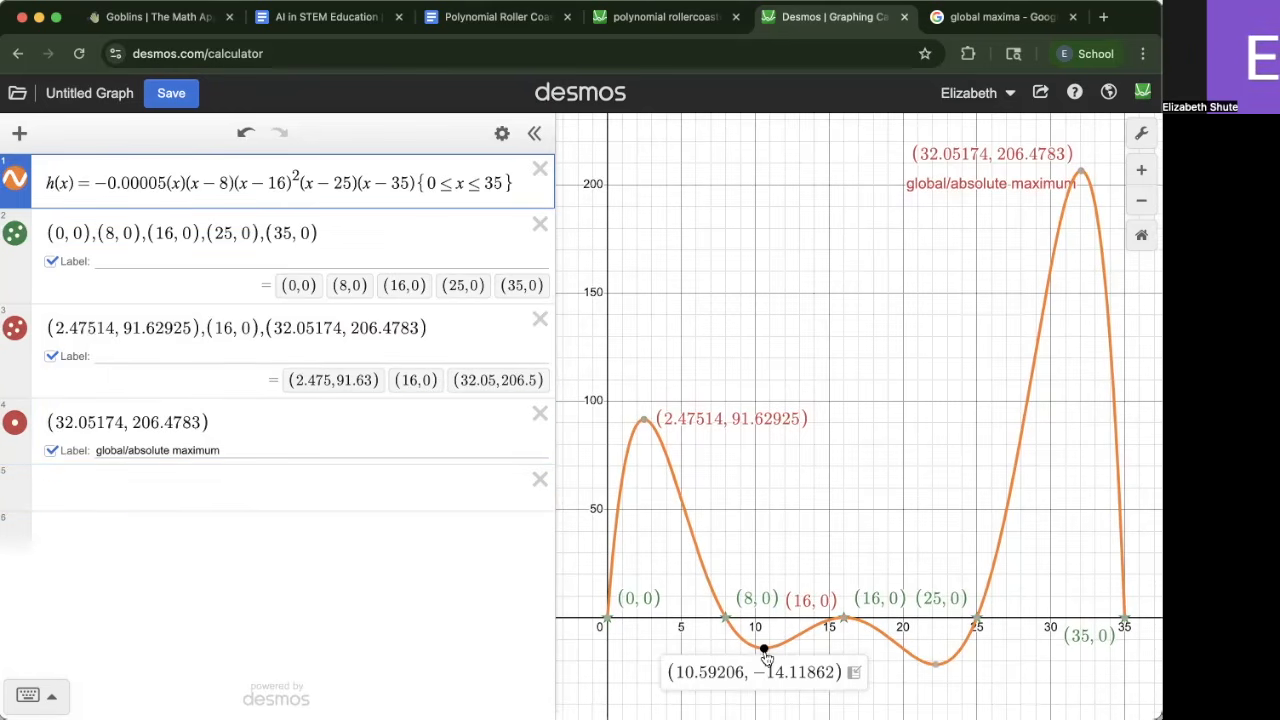
pyautogui.click(850, 675)
pyautogui.click(935, 663)
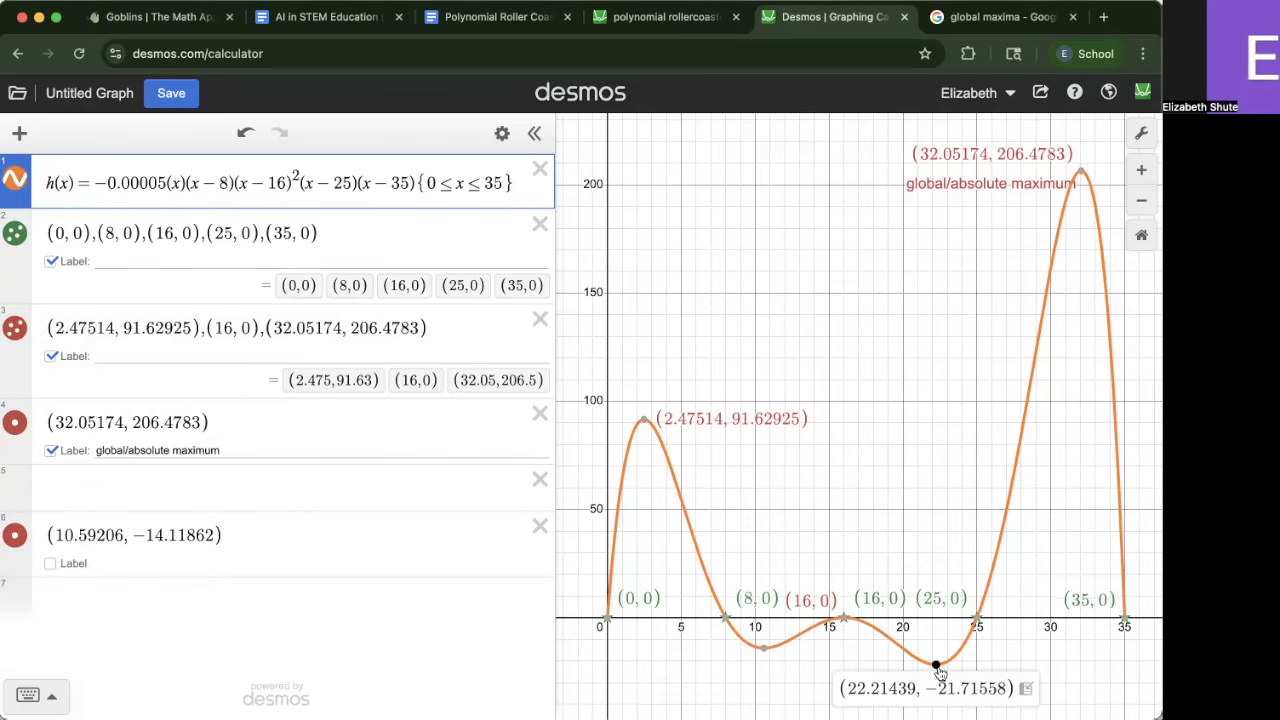
pyautogui.click(935, 688)
pyautogui.click(540, 479)
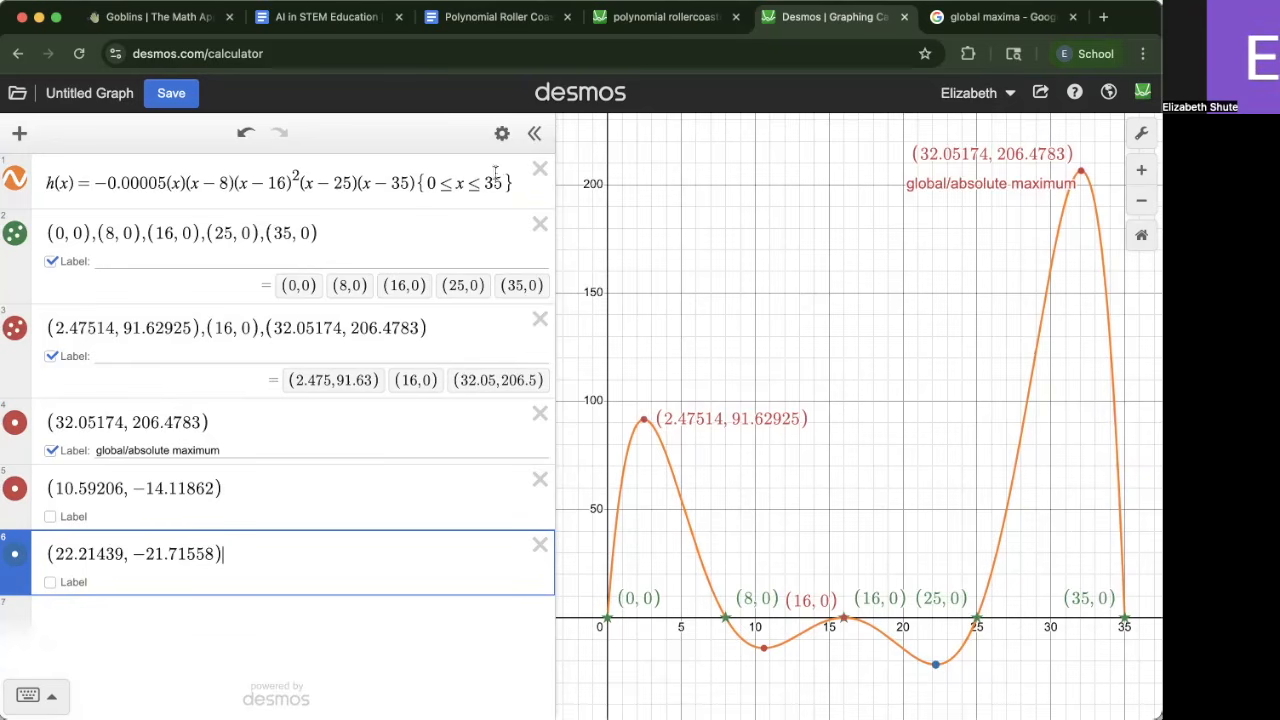
# Delete and retype the domain restriction {0≤x≤35} on h(x)
pyautogui.moveTo(513, 184)
pyautogui.mouseDown()
pyautogui.moveTo(408, 183)
pyautogui.moveTo(517, 190)
pyautogui.mouseUp()
pyautogui.click(420, 183)
pyautogui.press('BackSpace')
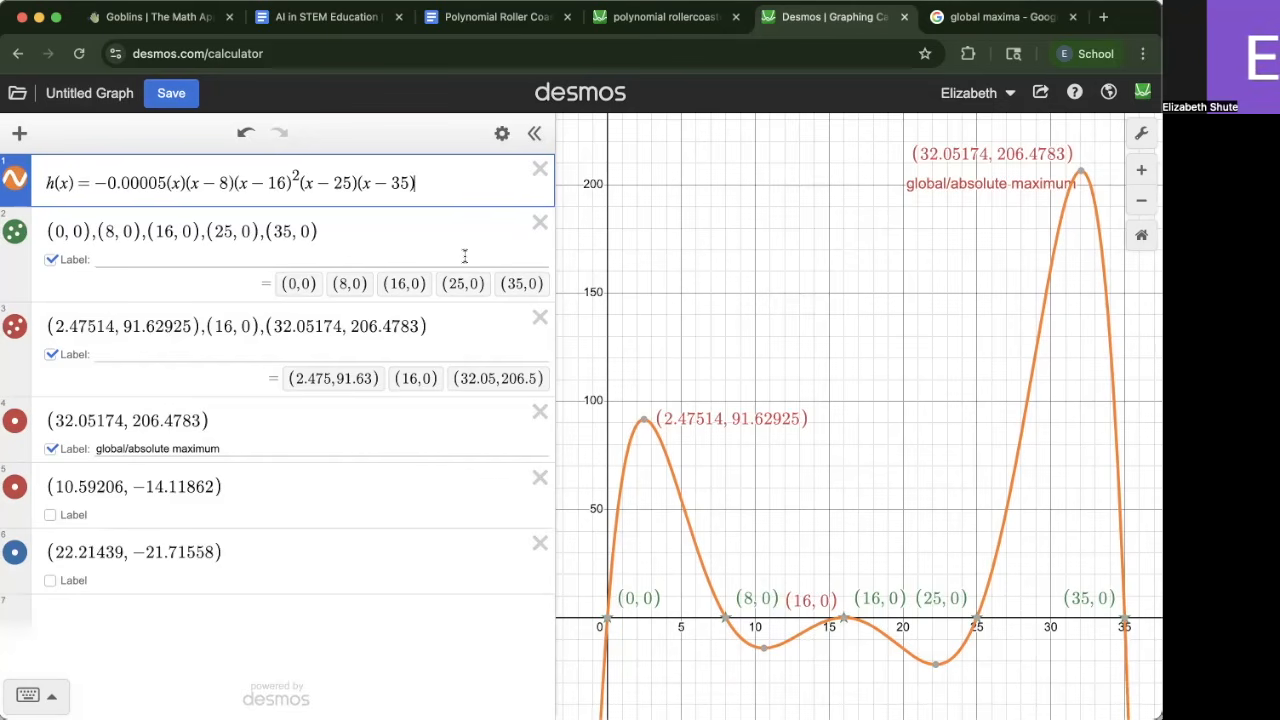
pyautogui.write('{0<=x<=35')
# Merge the two local minima into one list: (10.59206, −14.11862), (22.21439, −21.71558)
pyautogui.click(349, 551)
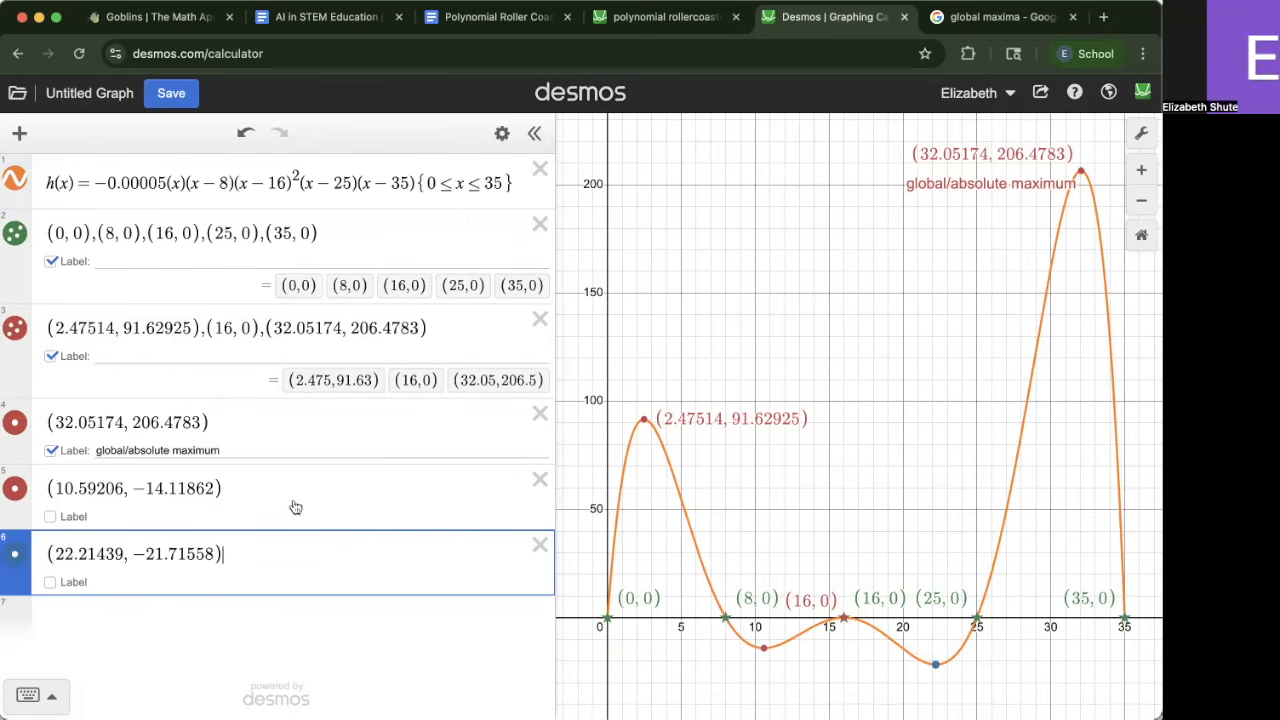
pyautogui.moveTo(271, 551); pyautogui.dragTo(42, 539)
pyautogui.hotkey('ctrl', 'x')
pyautogui.press('BackSpace')
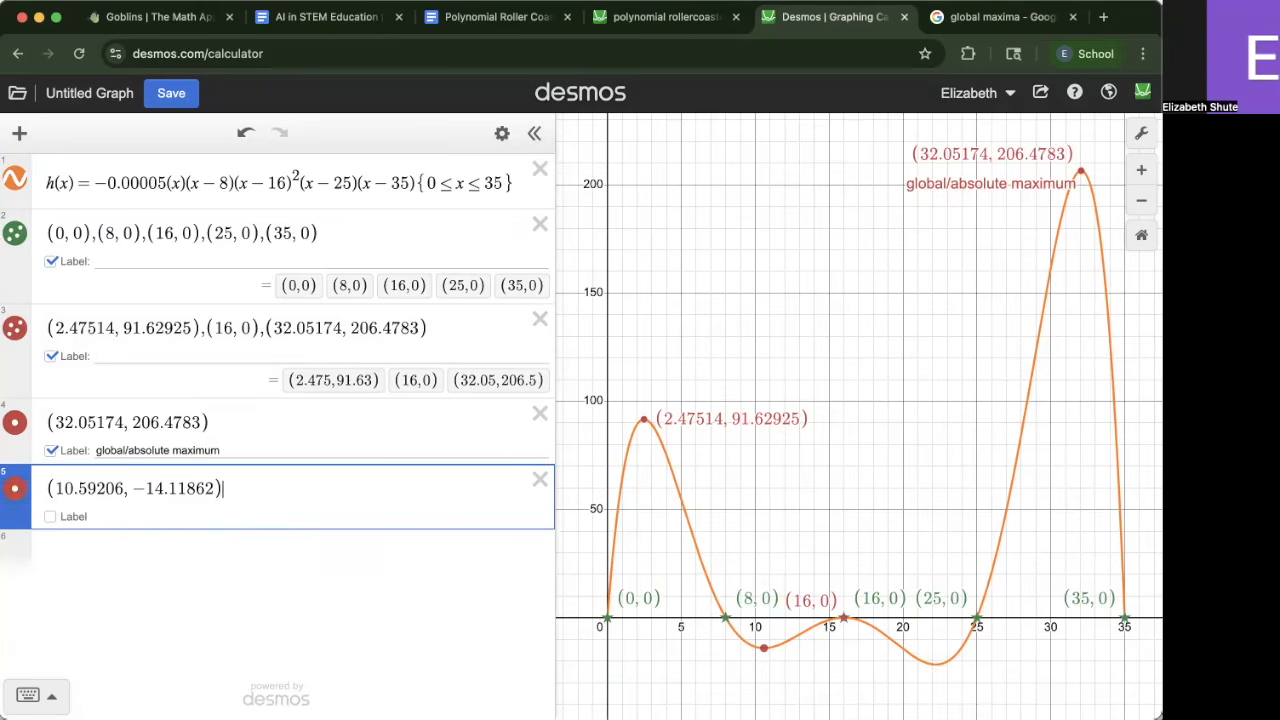
pyautogui.write(',')
pyautogui.hotkey('ctrl', 'v')
# Color the local minima list purple and turn on its coordinate labels
pyautogui.click(502, 133)
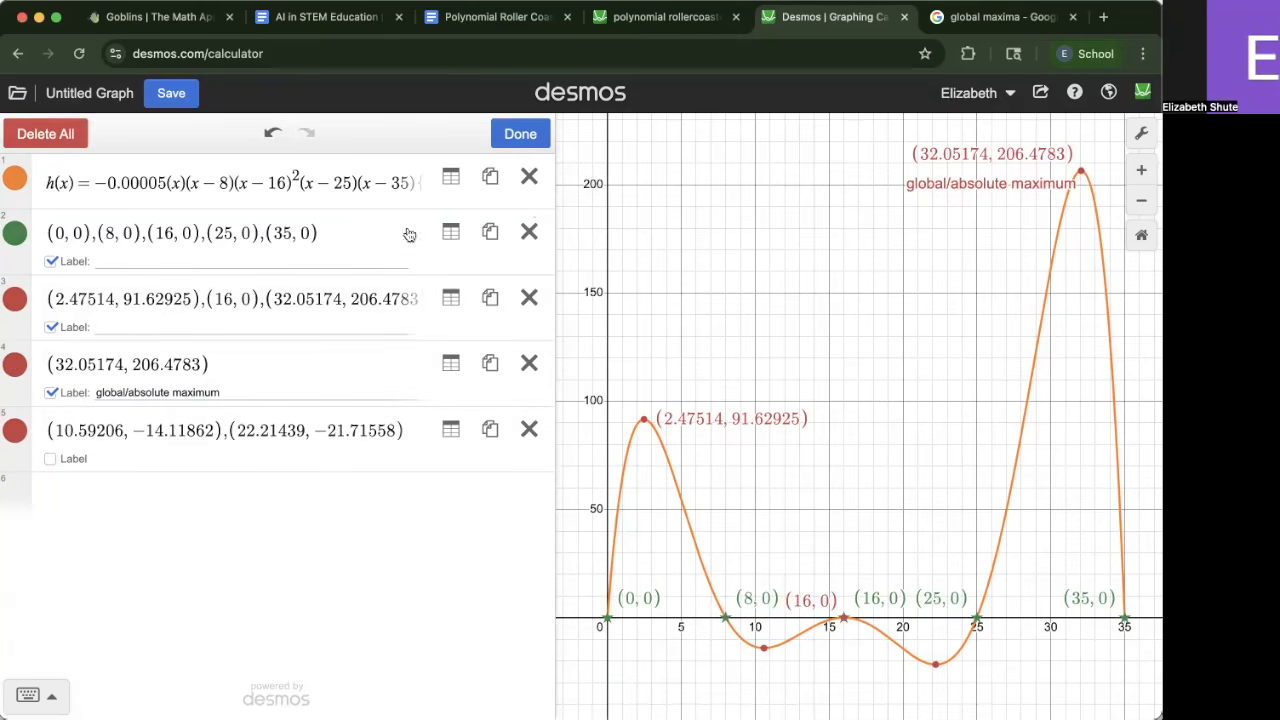
pyautogui.click(15, 430)
pyautogui.click(172, 543)
pyautogui.moveTo(863, 537); pyautogui.dragTo(867, 501)
pyautogui.click(76, 516)
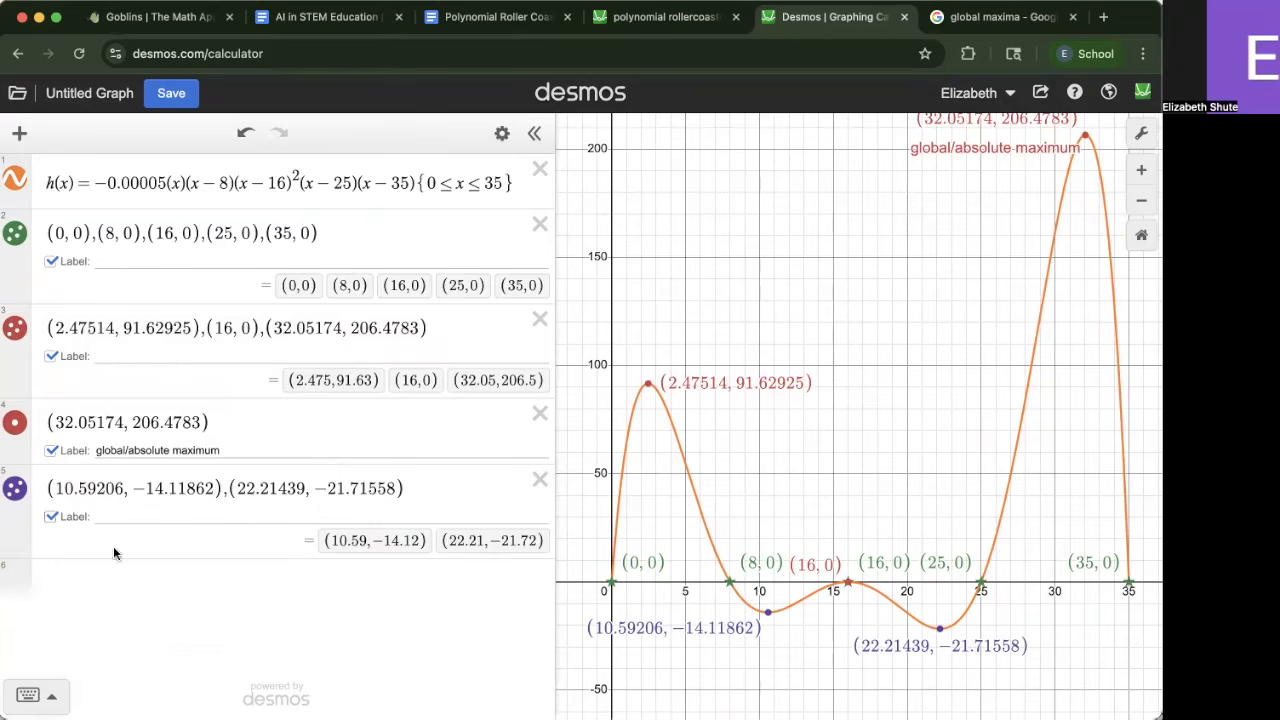
# Compare the graph against the reference roller coaster graph
pyautogui.click(676, 18)
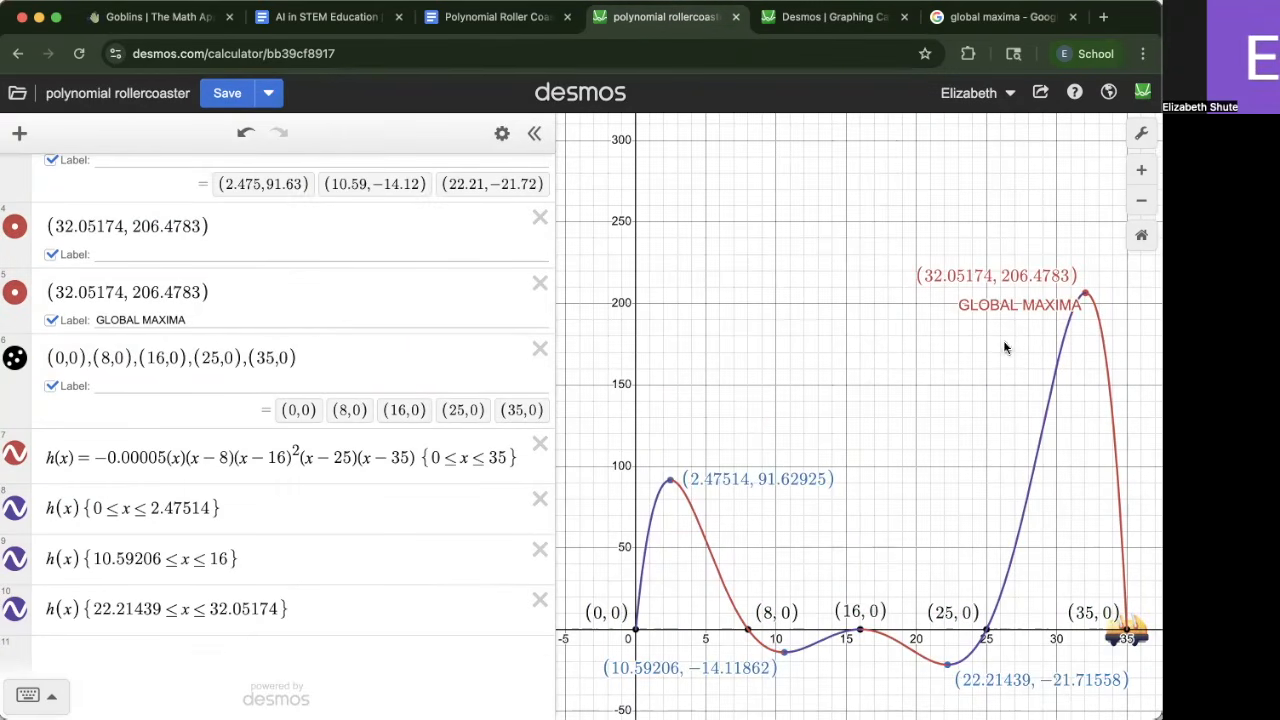
pyautogui.click(812, 28)
pyautogui.scroll(3, 822, 280)
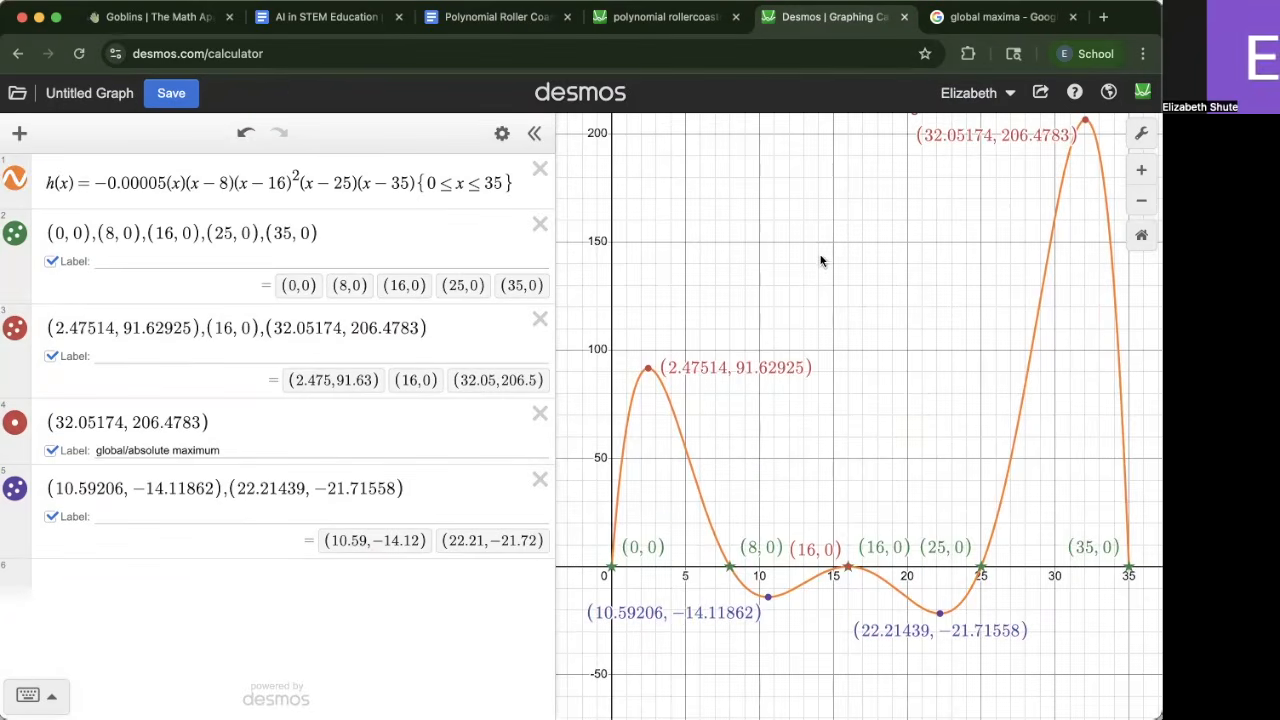
# Open a new expression line and review the rubric row on increasing and decreasing intervals in different colors
pyautogui.click(458, 488)
pyautogui.press('Return')
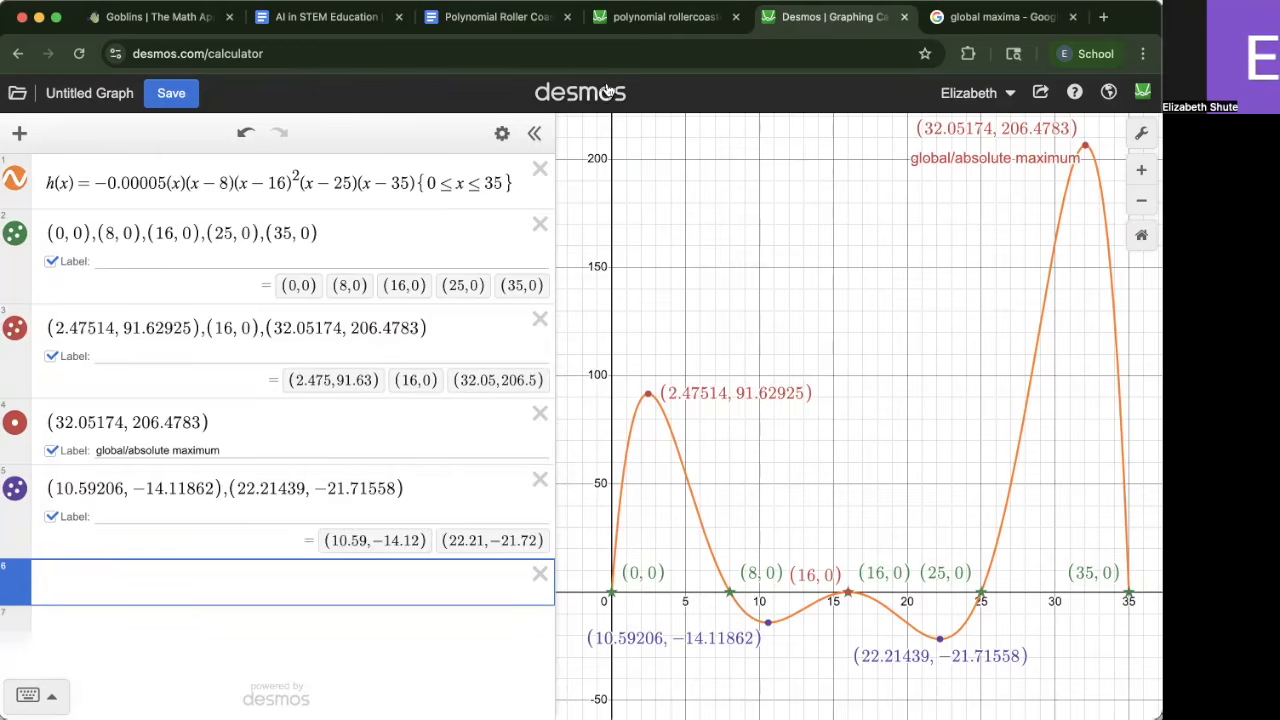
pyautogui.click(495, 17)
pyautogui.click(658, 456)
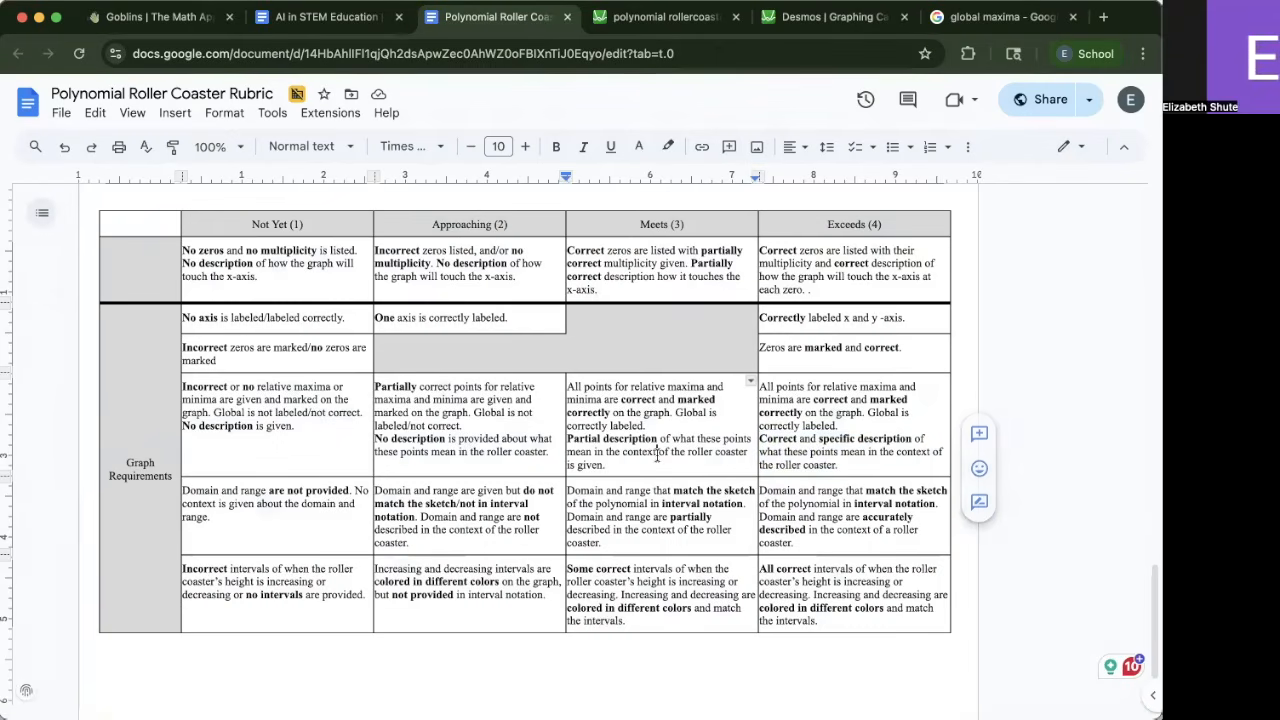
pyautogui.click(808, 581)
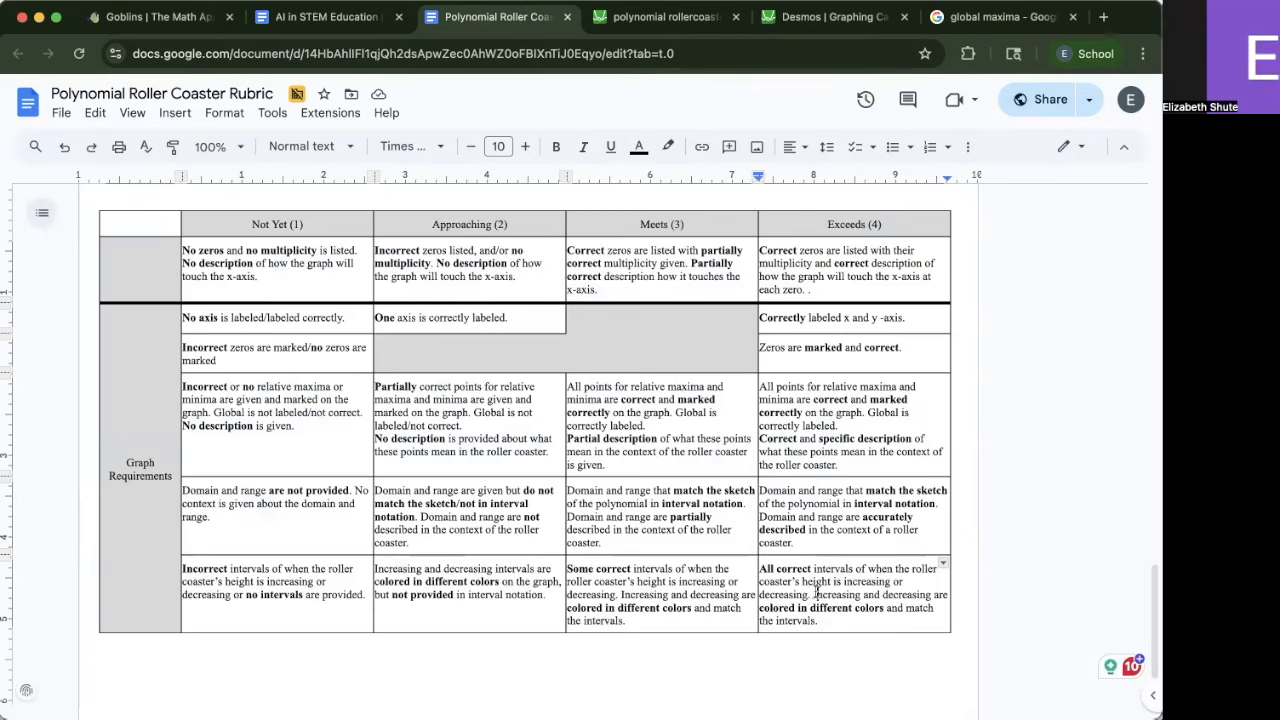
pyautogui.moveTo(815, 594); pyautogui.dragTo(871, 619)
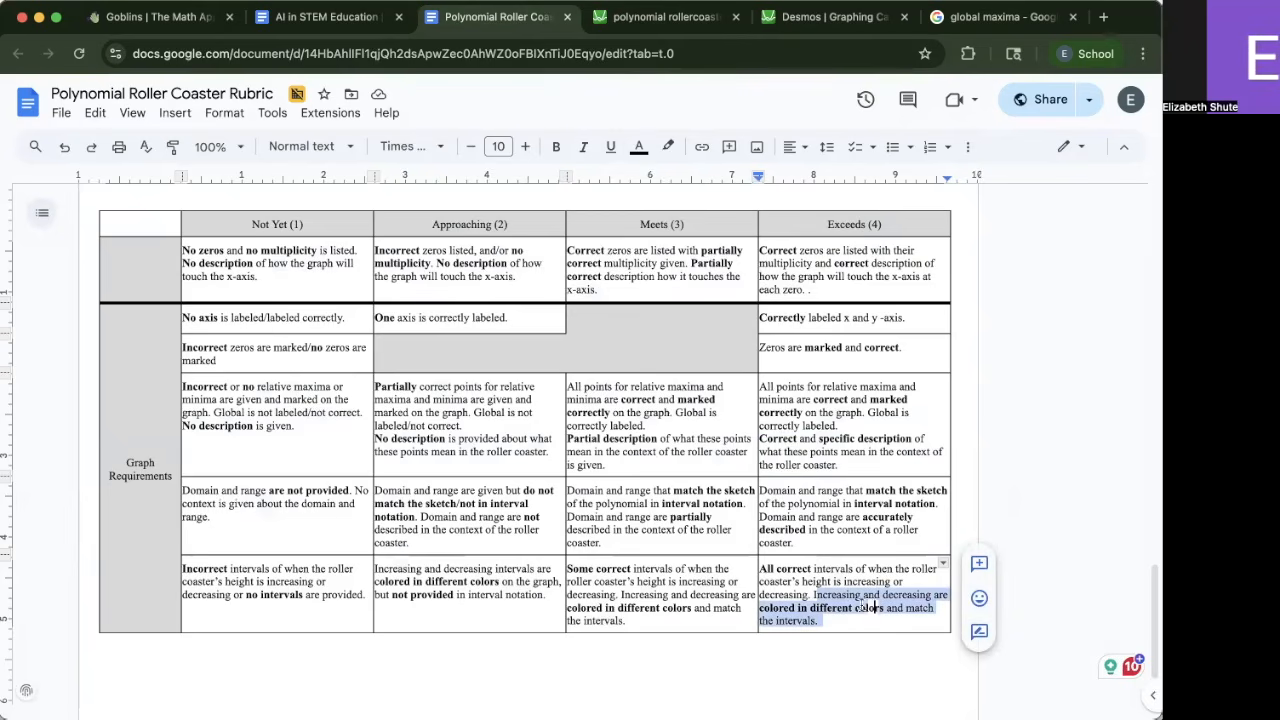
pyautogui.click(862, 607)
pyautogui.moveTo(812, 591); pyautogui.dragTo(785, 578)
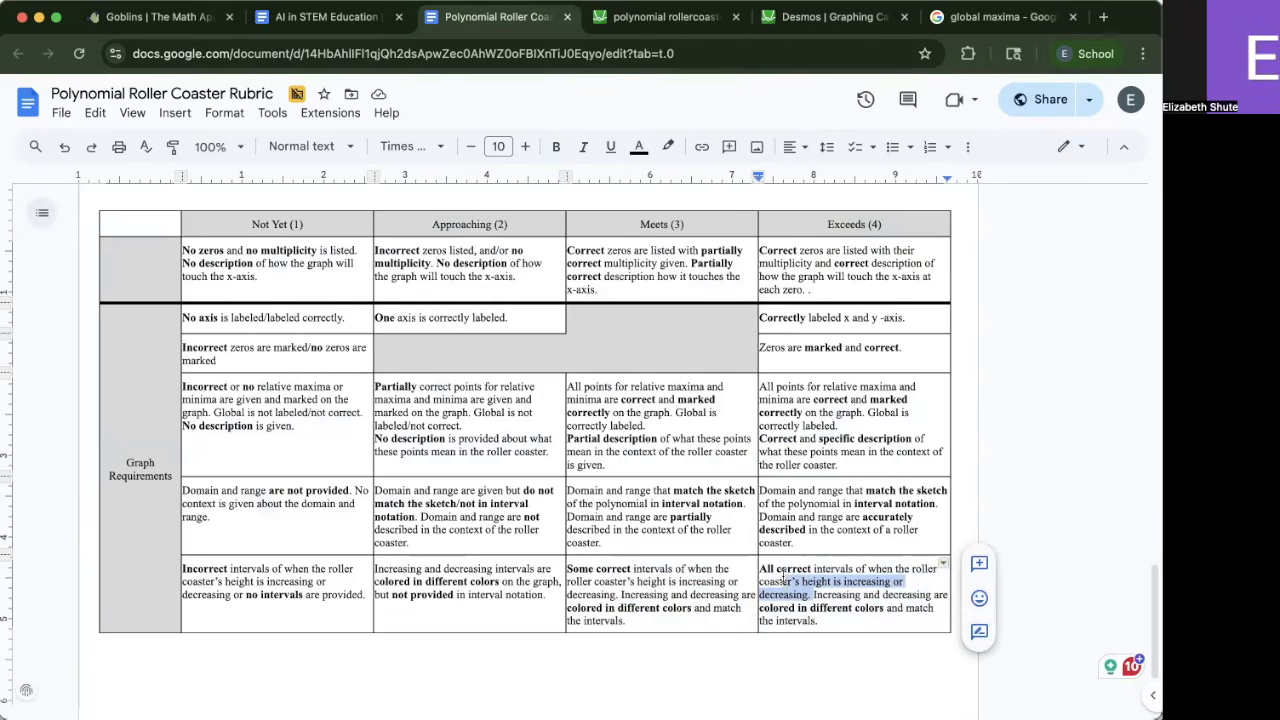
pyautogui.click(783, 580)
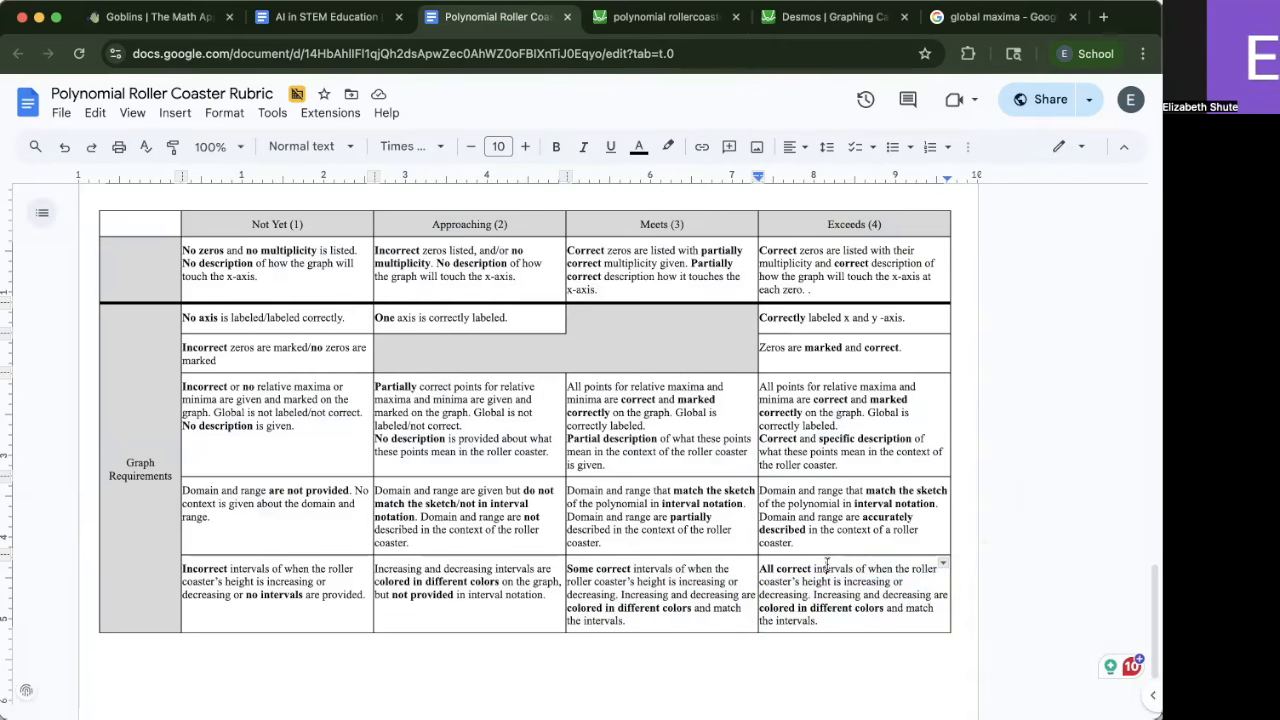
pyautogui.doubleClick(832, 568)
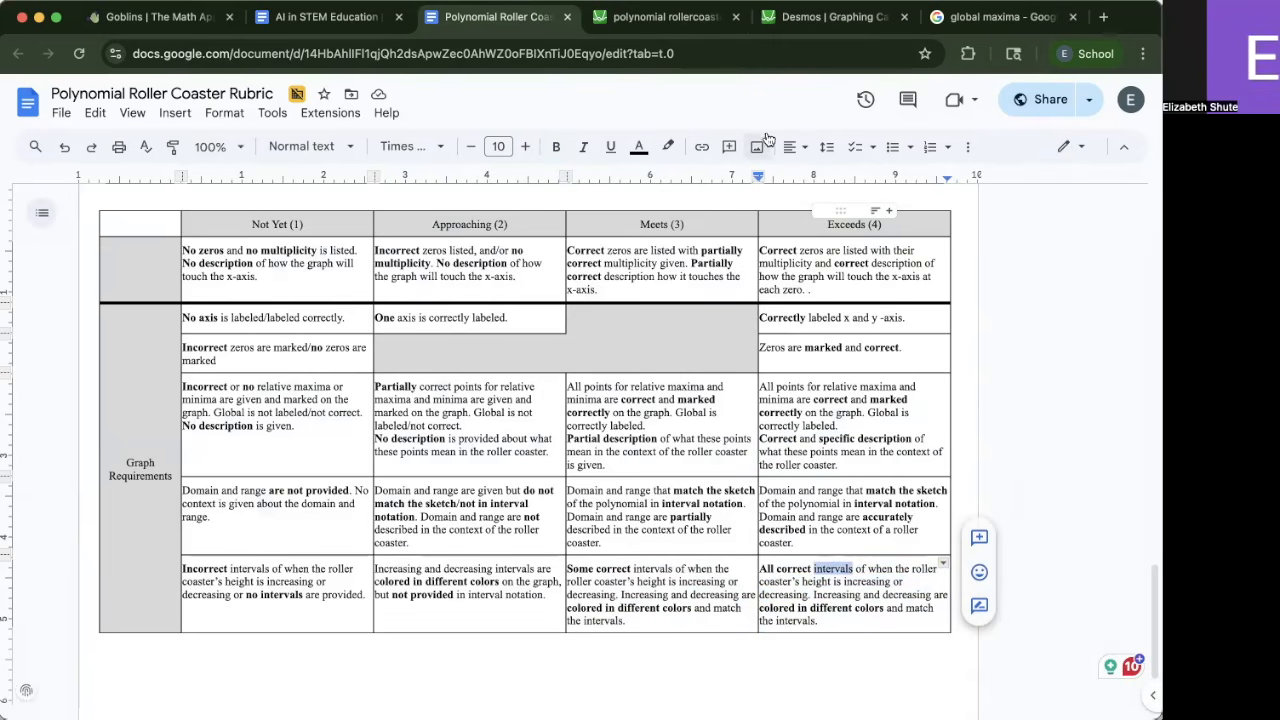
# Examine the parts of the h(x) definition in the calculator
pyautogui.click(835, 17)
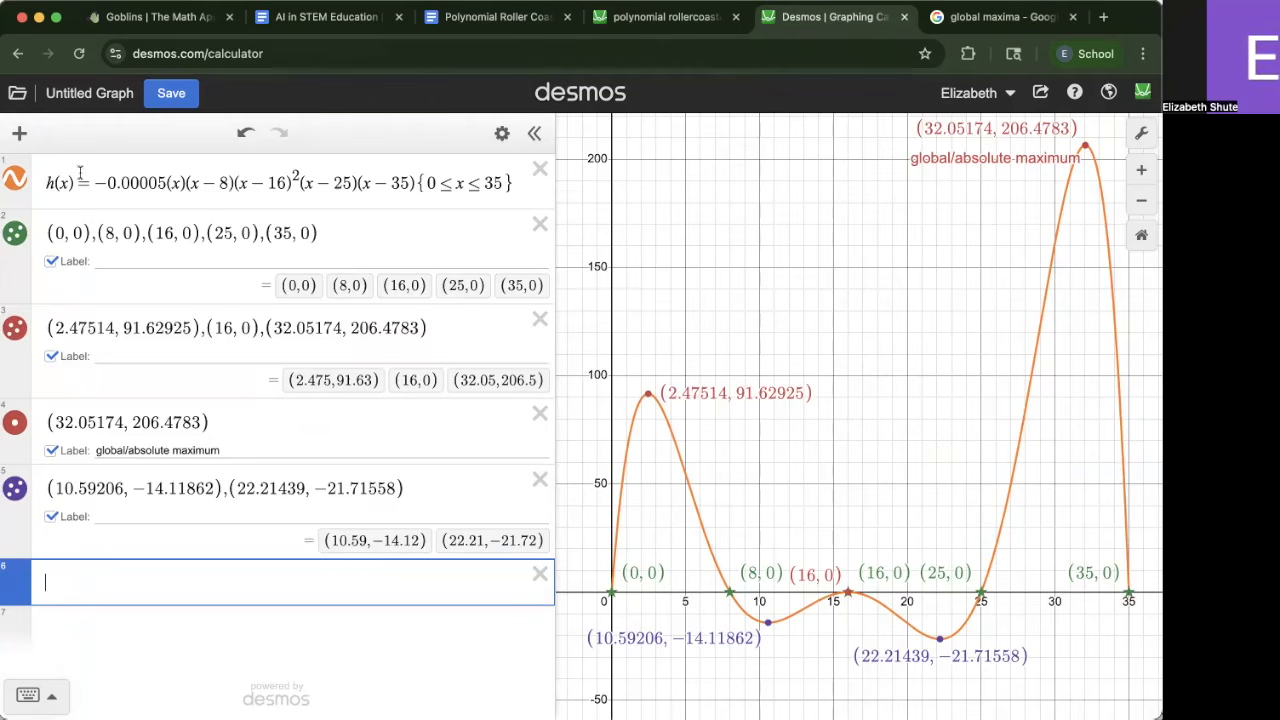
pyautogui.moveTo(78, 180); pyautogui.dragTo(44, 186)
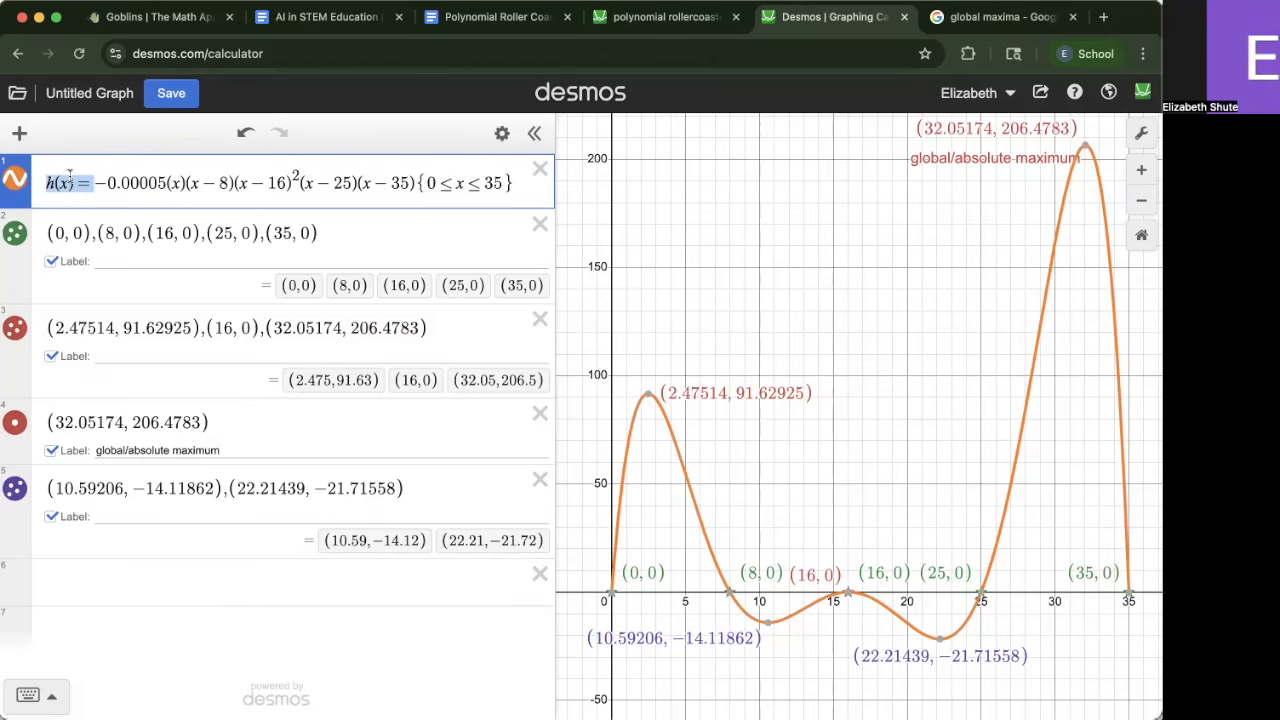
pyautogui.click(108, 183)
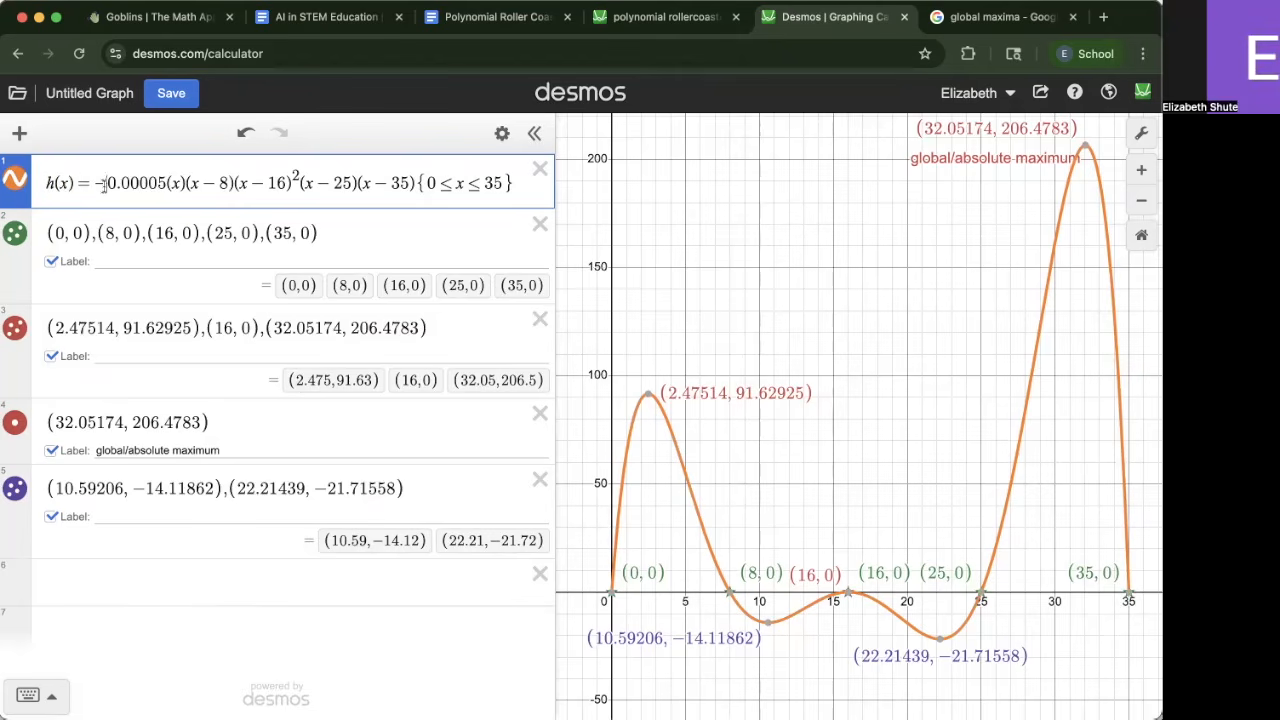
pyautogui.moveTo(73, 183); pyautogui.dragTo(12, 192)
pyautogui.moveTo(94, 184); pyautogui.dragTo(416, 188)
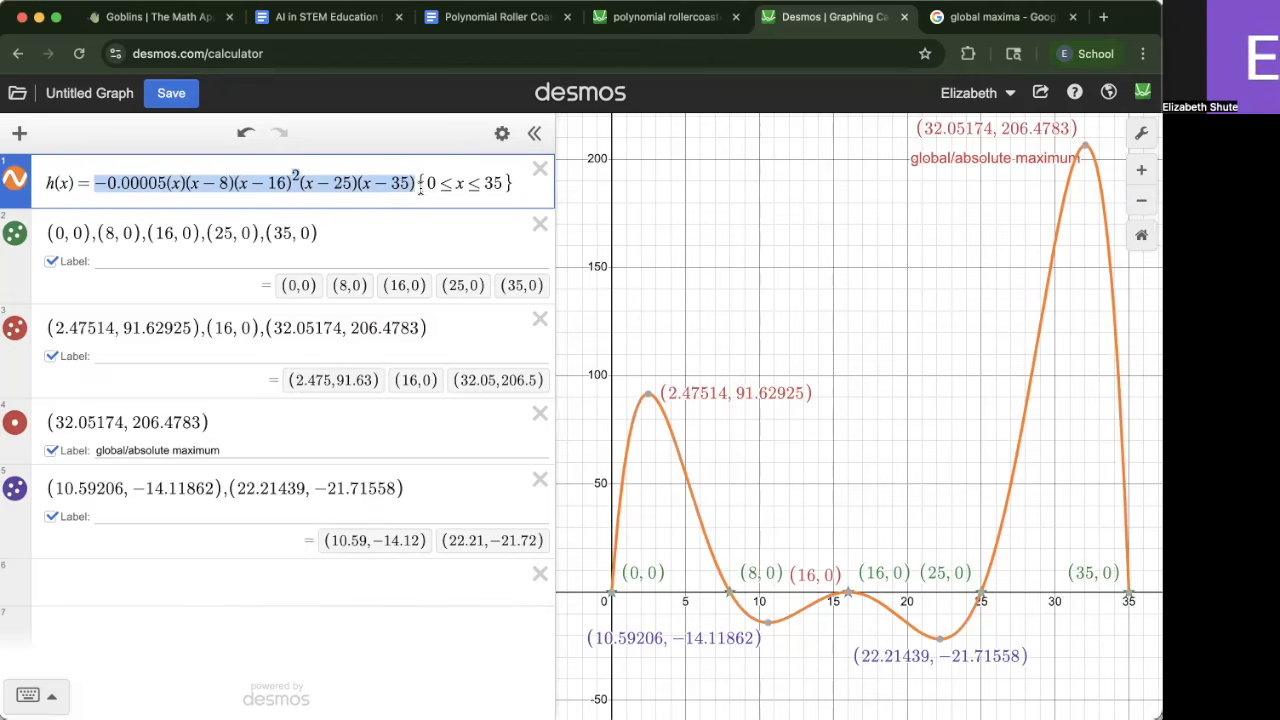
pyautogui.click(148, 584)
pyautogui.moveTo(75, 184); pyautogui.dragTo(34, 195)
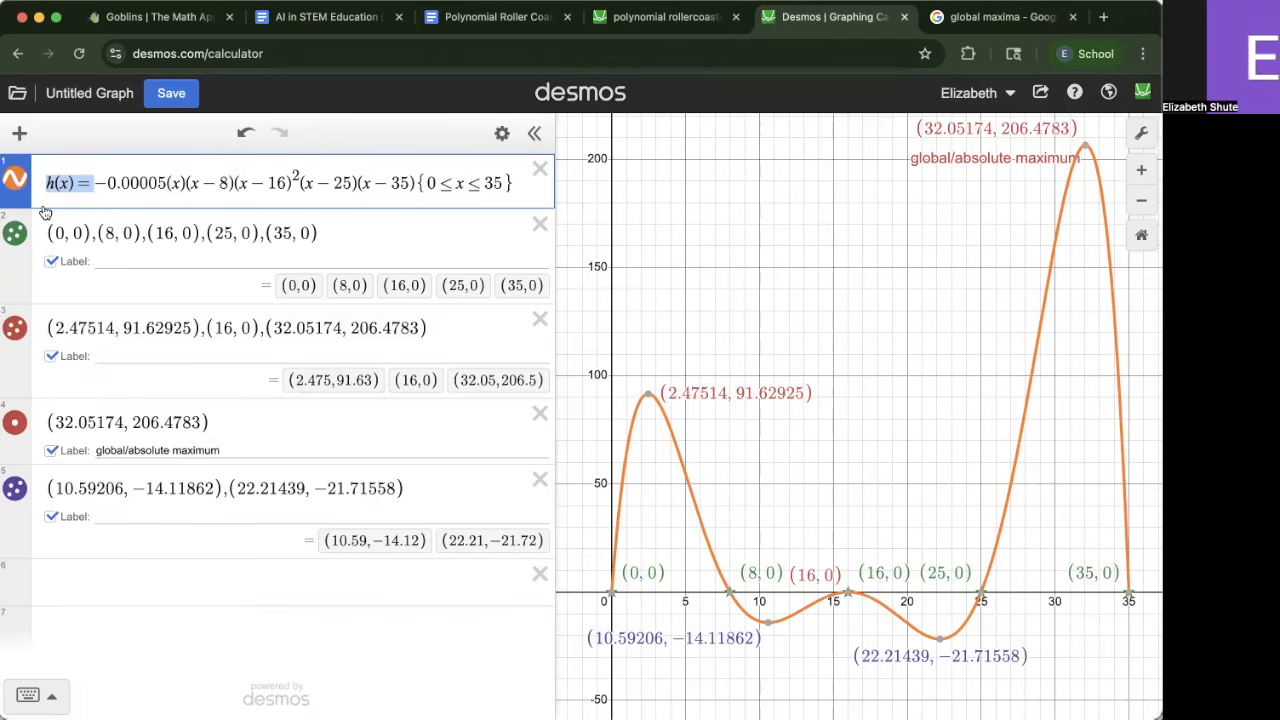
# Start a new expression h(x) with an empty domain restriction in braces
pyautogui.click(100, 571)
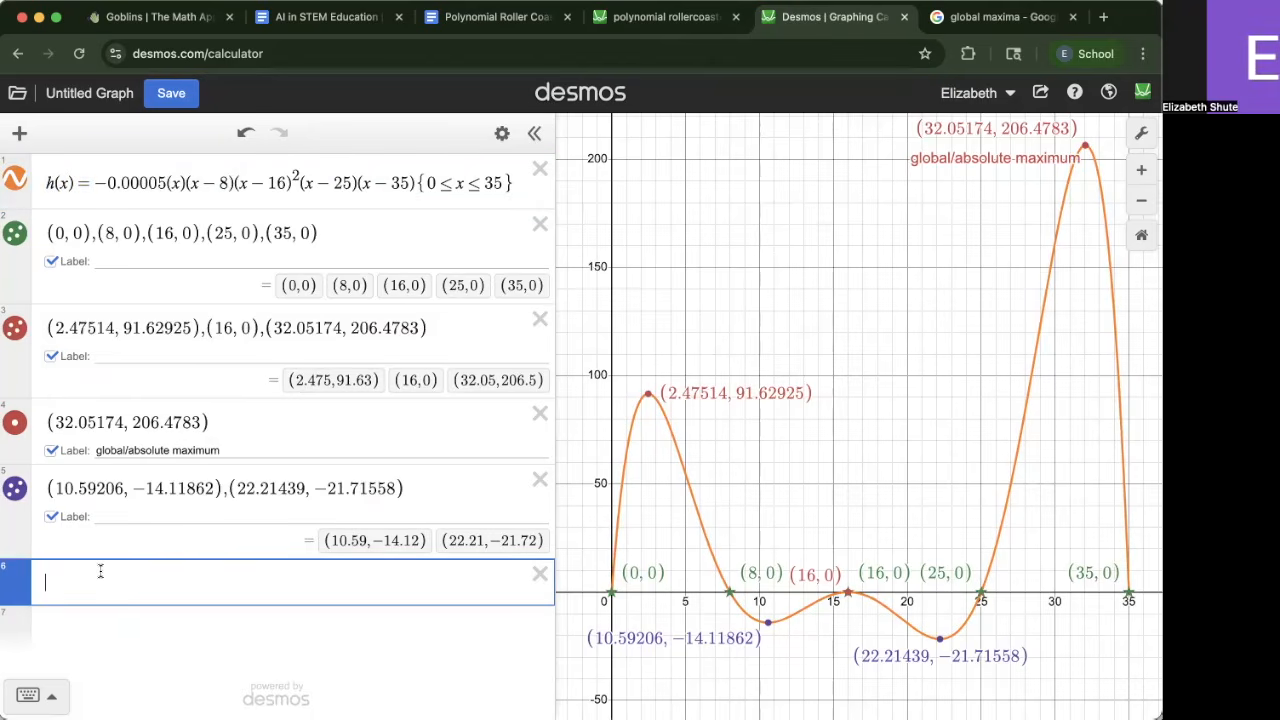
pyautogui.write('h(x){')
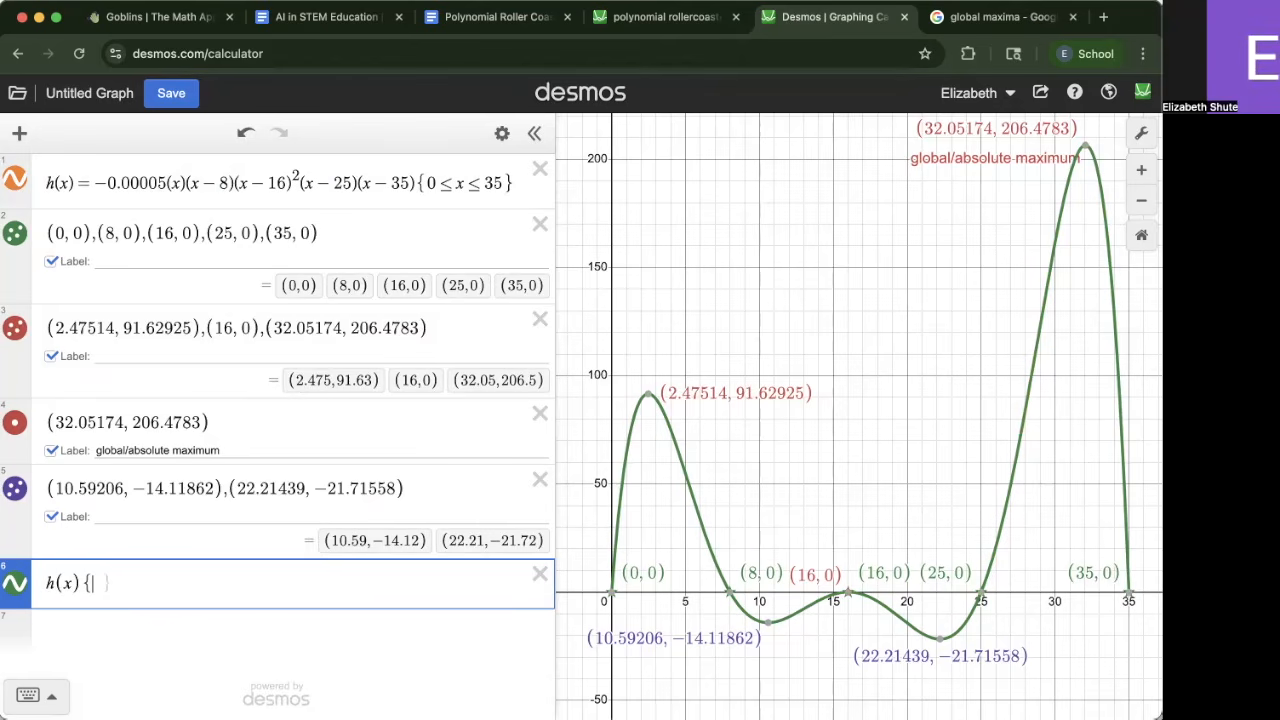
pyautogui.click(28, 695)
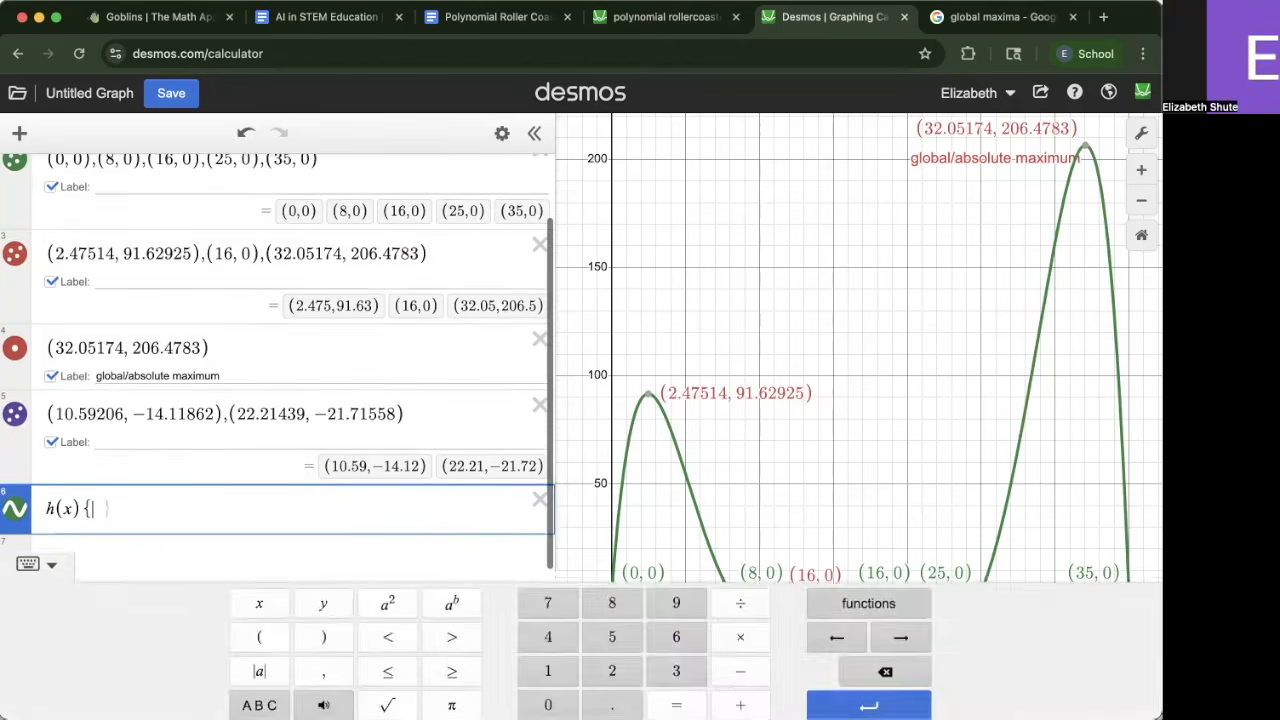
pyautogui.click(635, 461)
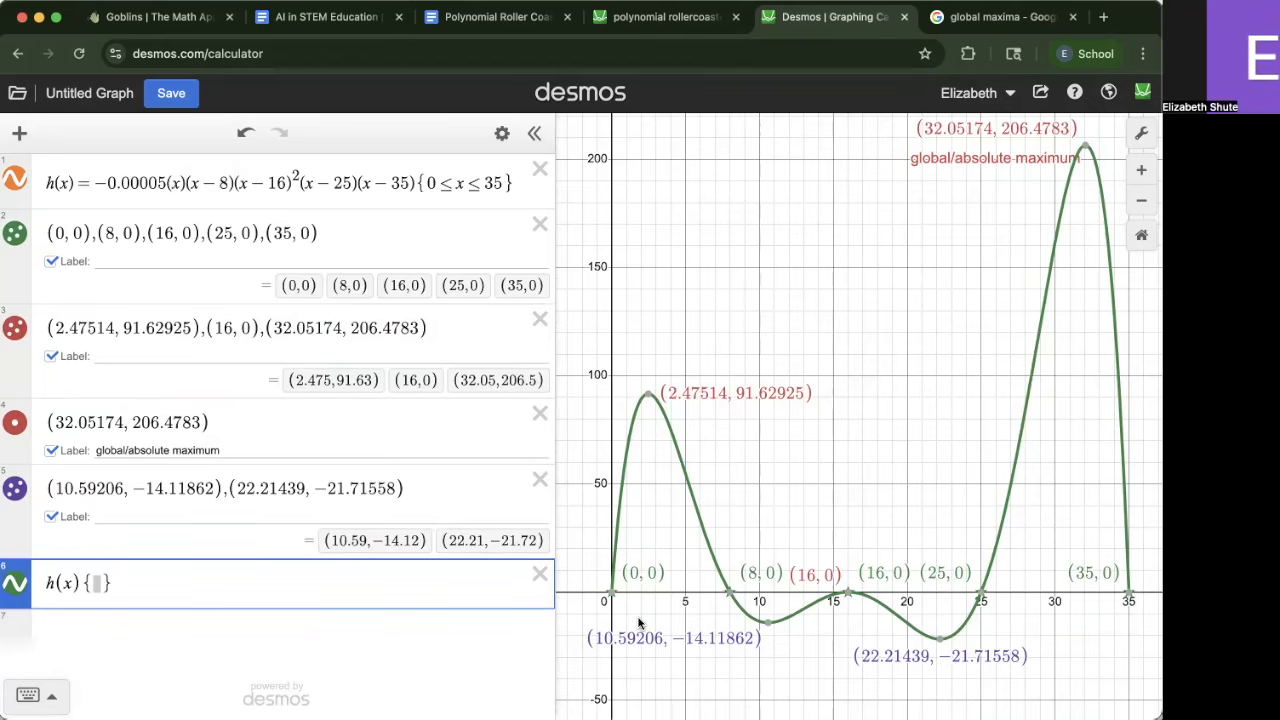
# Animate the cart slider on the reference roller coaster graph to compare its colored segments
pyautogui.hotkey('ctrl', 'shift', 'Tab')
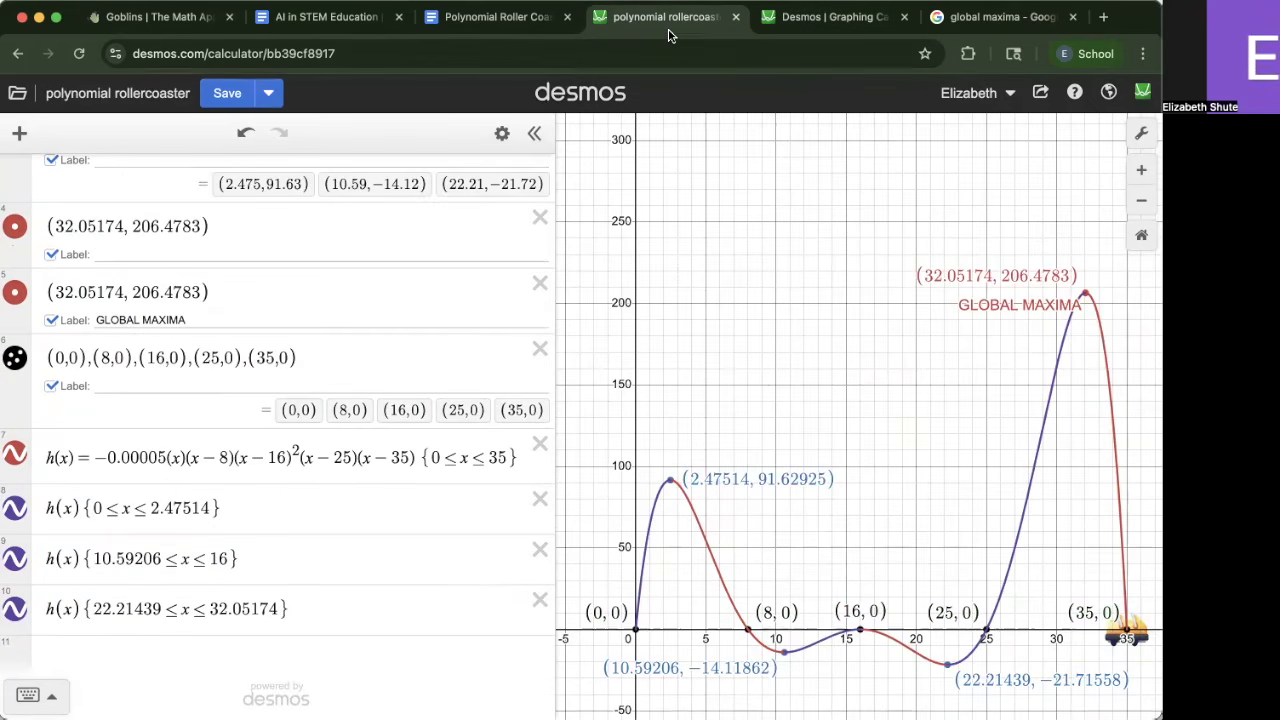
pyautogui.scroll(3, 122, 328)
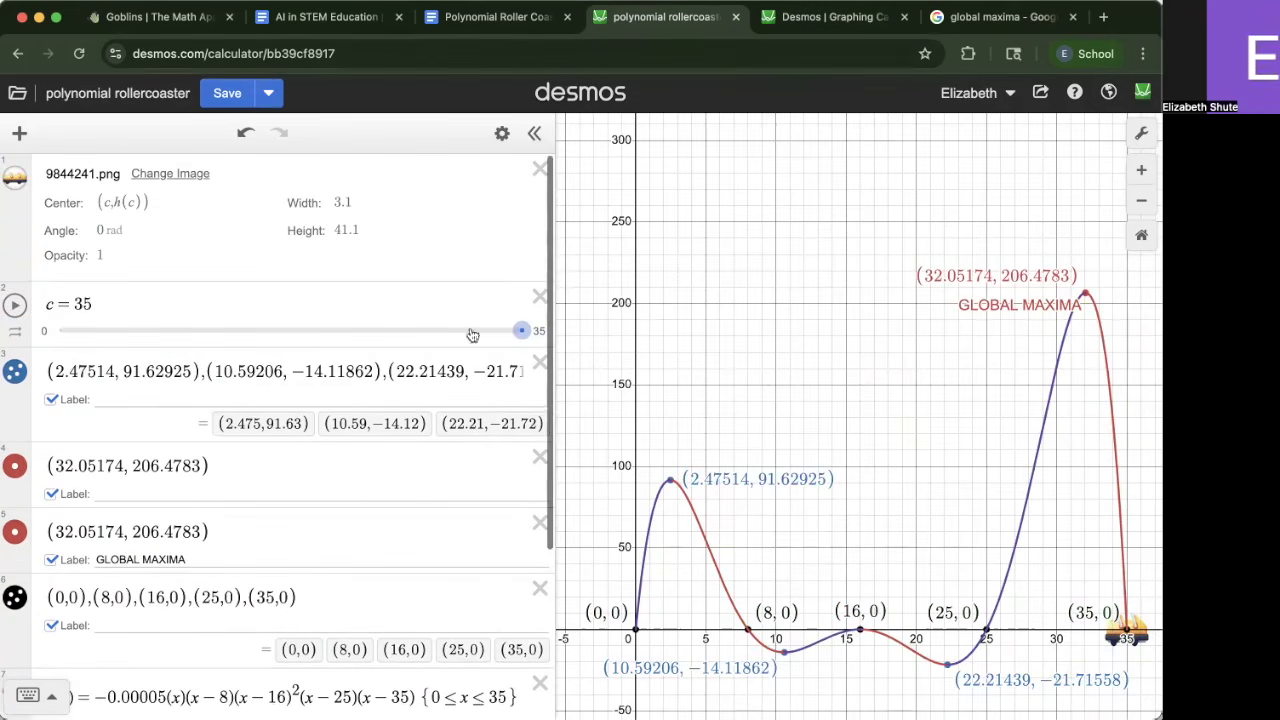
pyautogui.moveTo(521, 328); pyautogui.dragTo(16, 406)
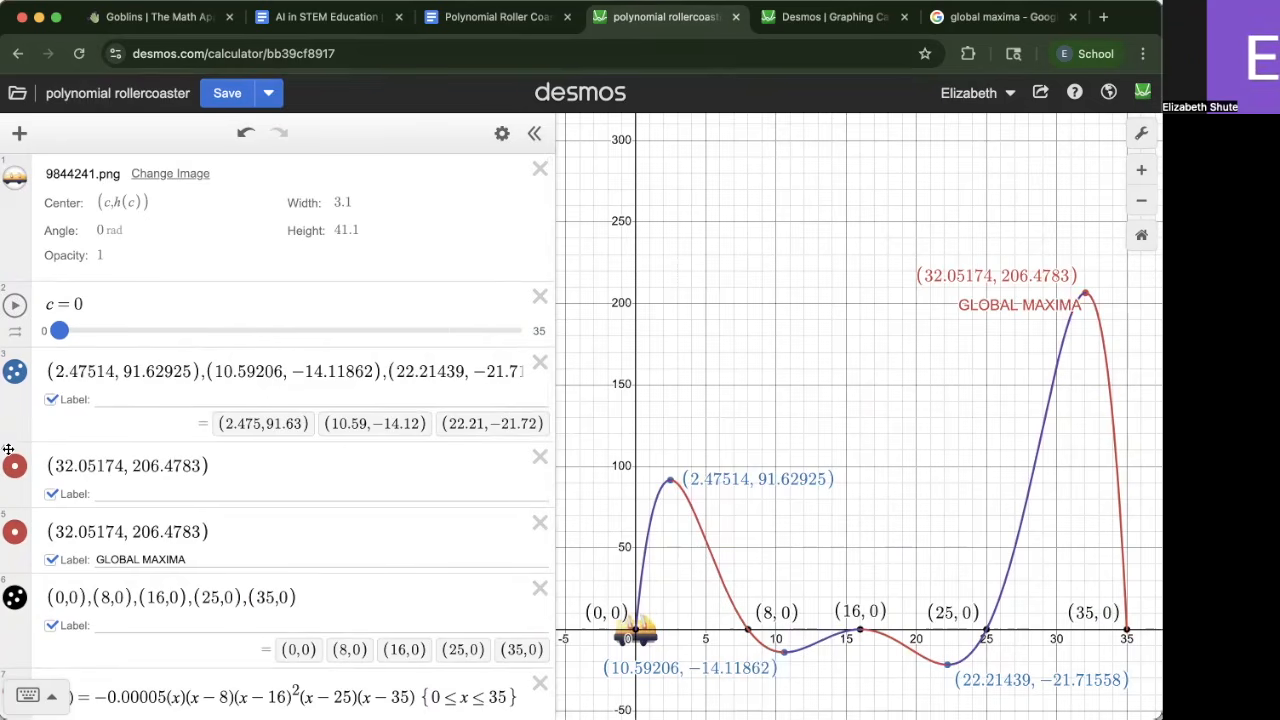
pyautogui.moveTo(63, 334); pyautogui.dragTo(545, 460)
pyautogui.moveTo(619, 489); pyautogui.dragTo(9, 433)
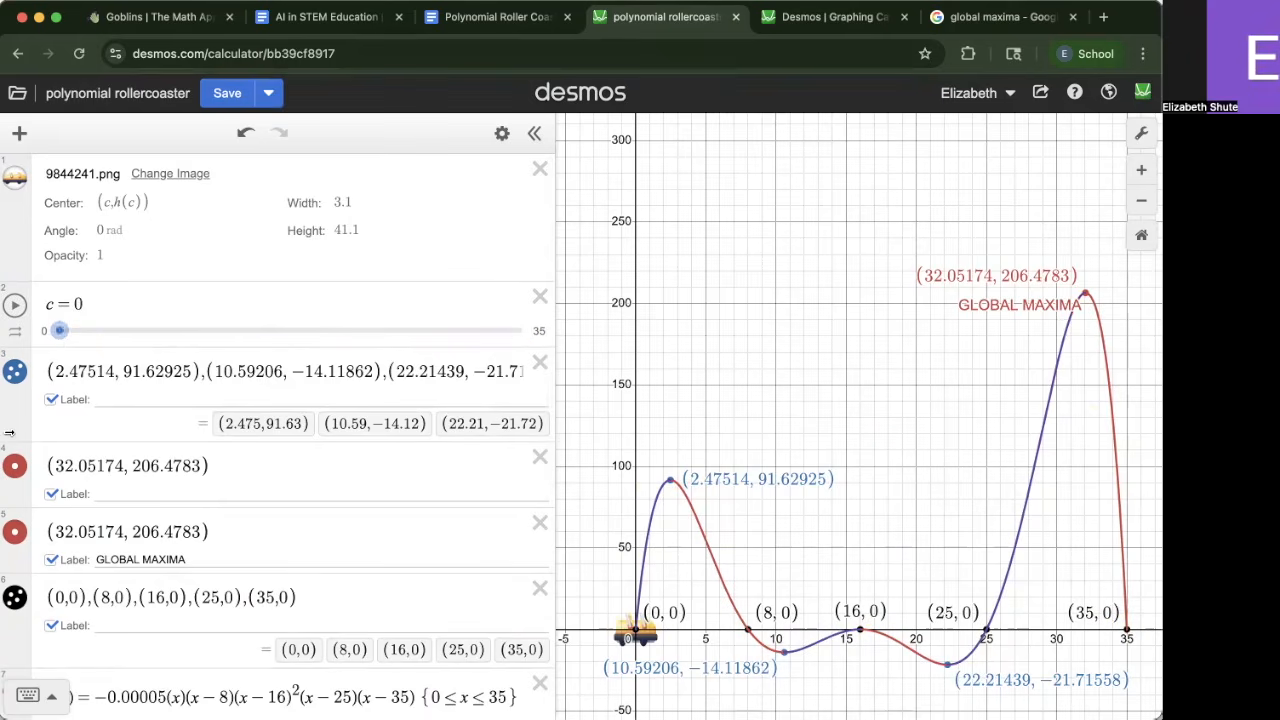
pyautogui.moveTo(59, 338); pyautogui.dragTo(582, 545)
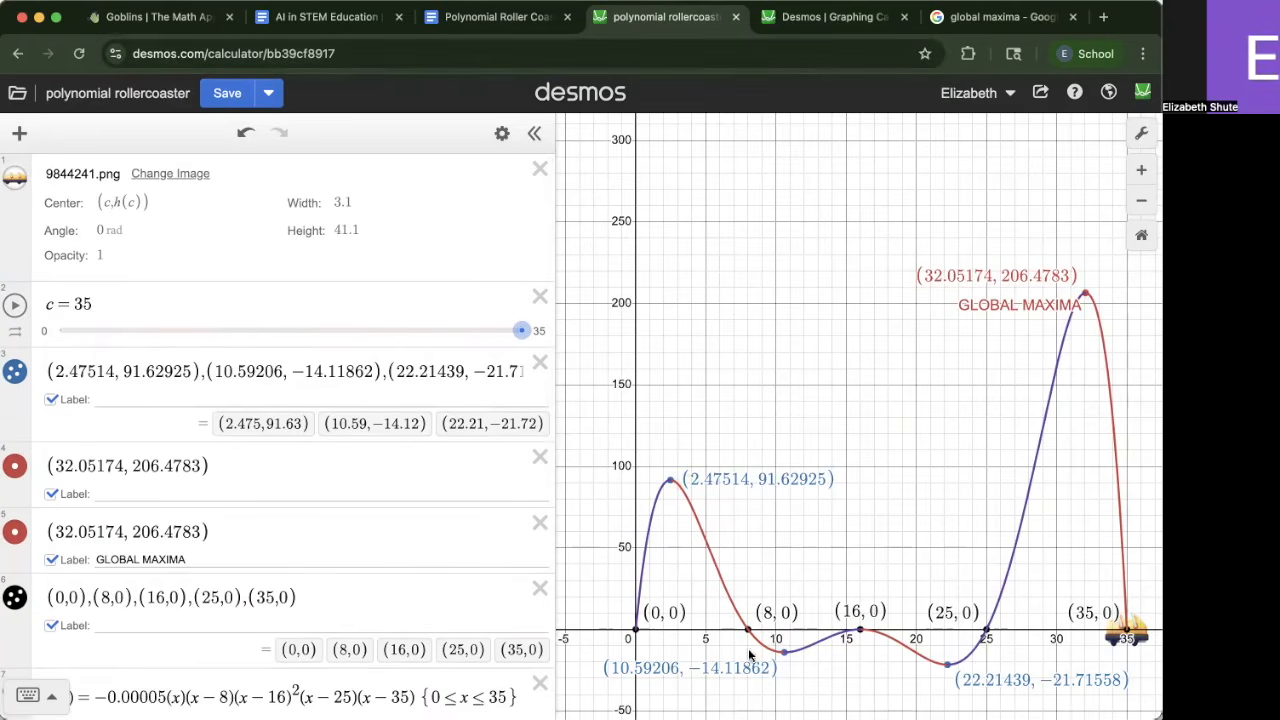
# Restrict the new h(x) line to 0<x<2.47514 so the first increasing segment gets its own color
pyautogui.click(820, 14)
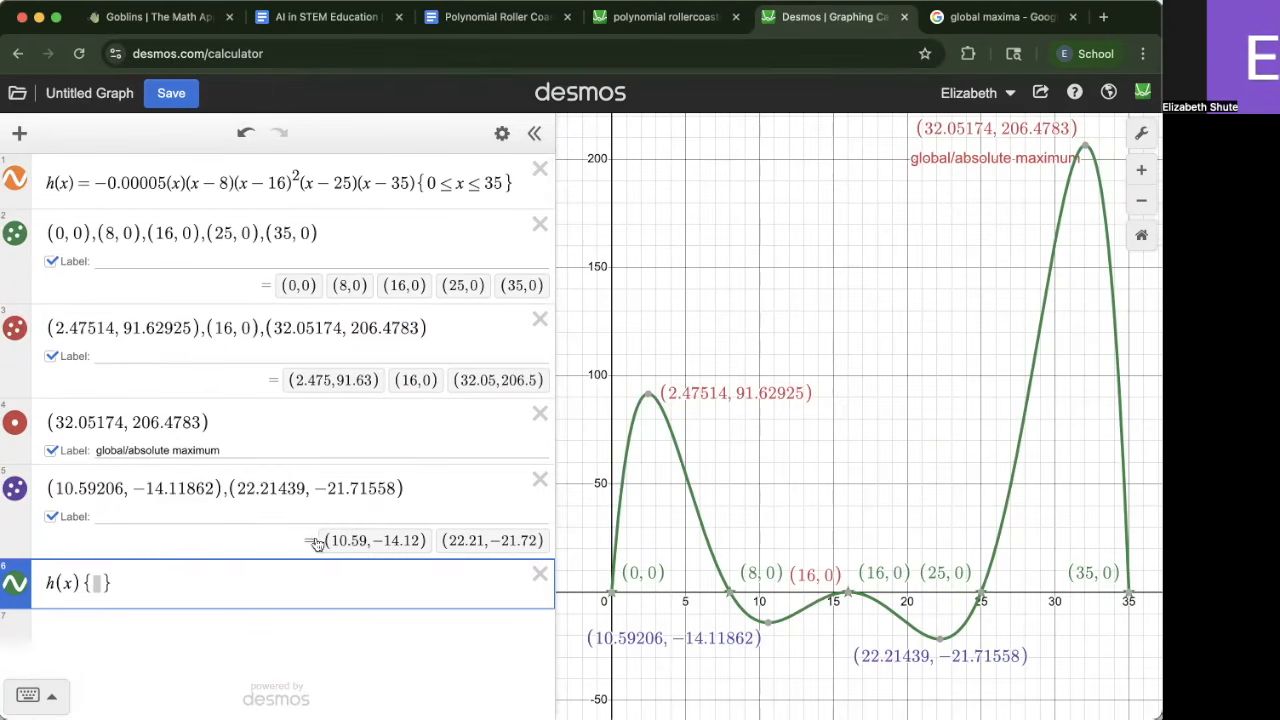
pyautogui.click(104, 584)
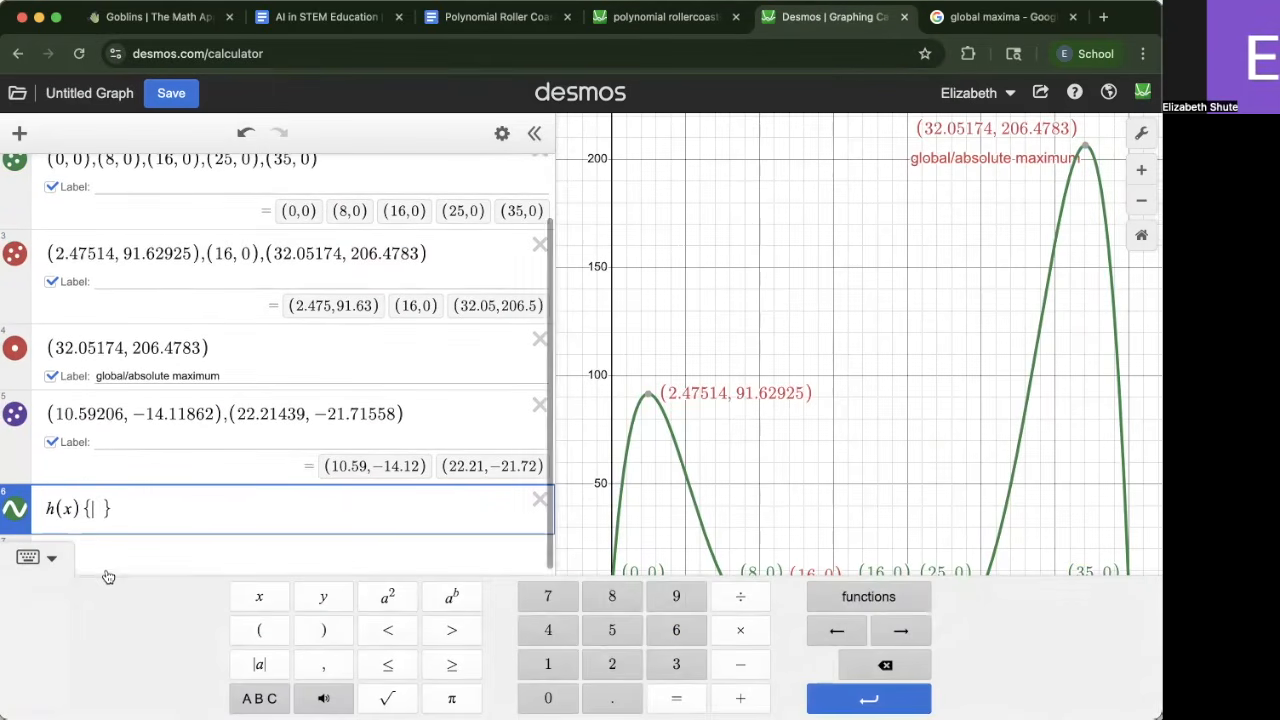
pyautogui.click(620, 442)
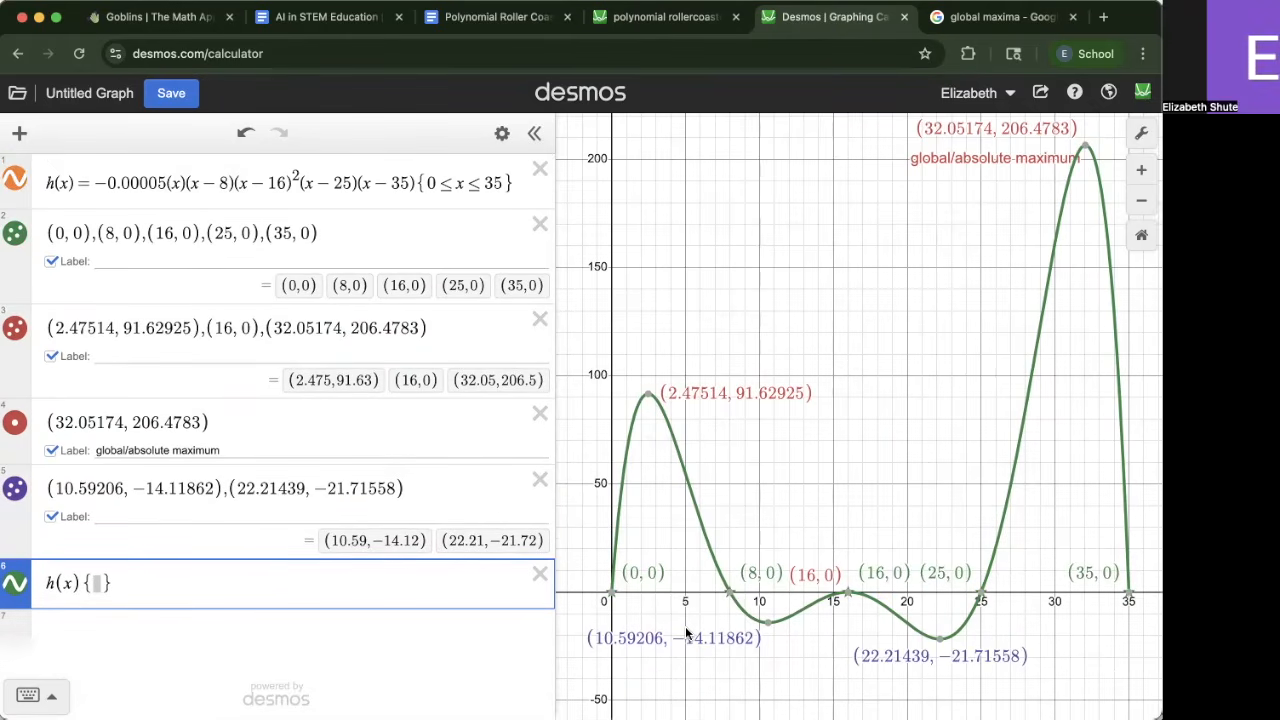
pyautogui.moveTo(615, 606)
pyautogui.click(93, 581)
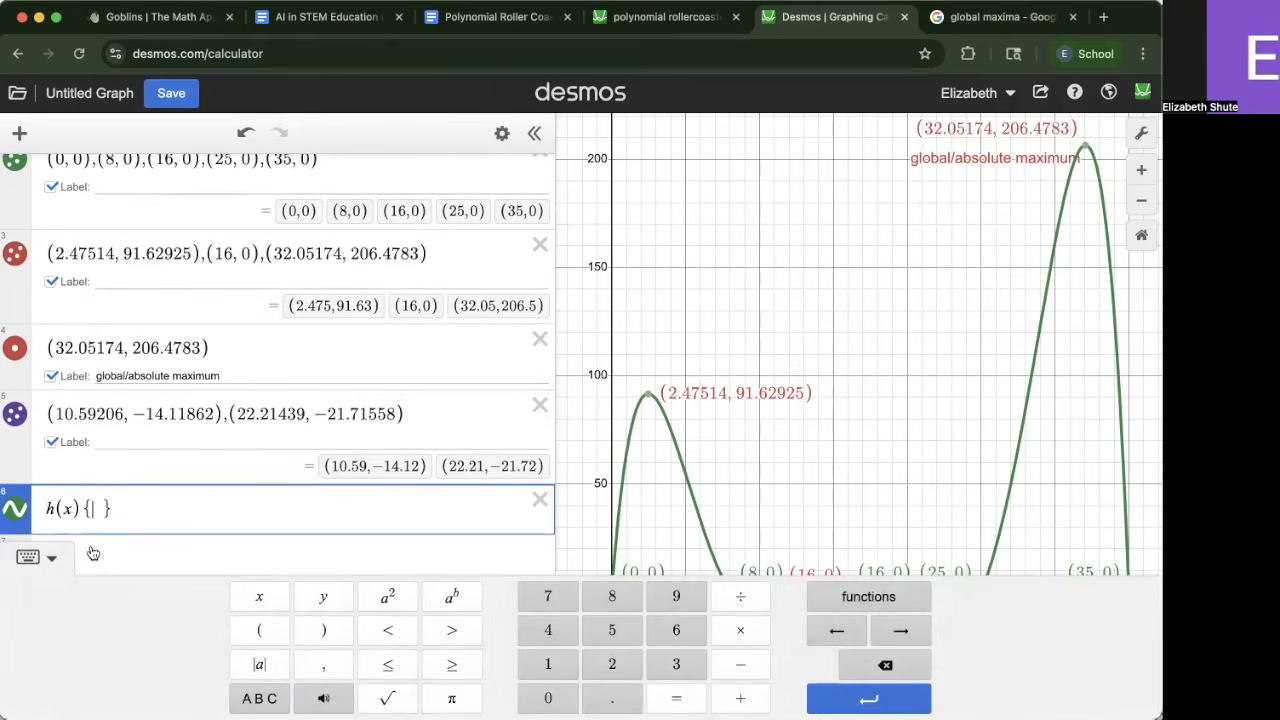
pyautogui.write('0')
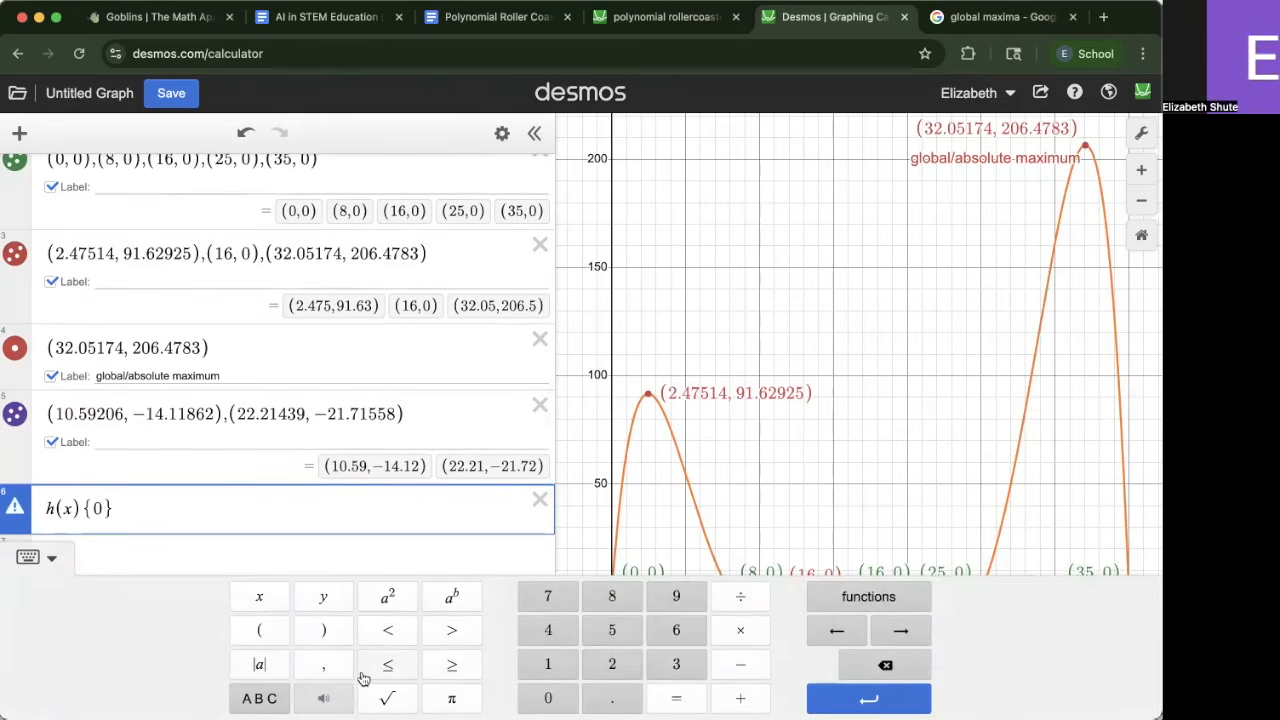
pyautogui.click(375, 632)
pyautogui.write('x')
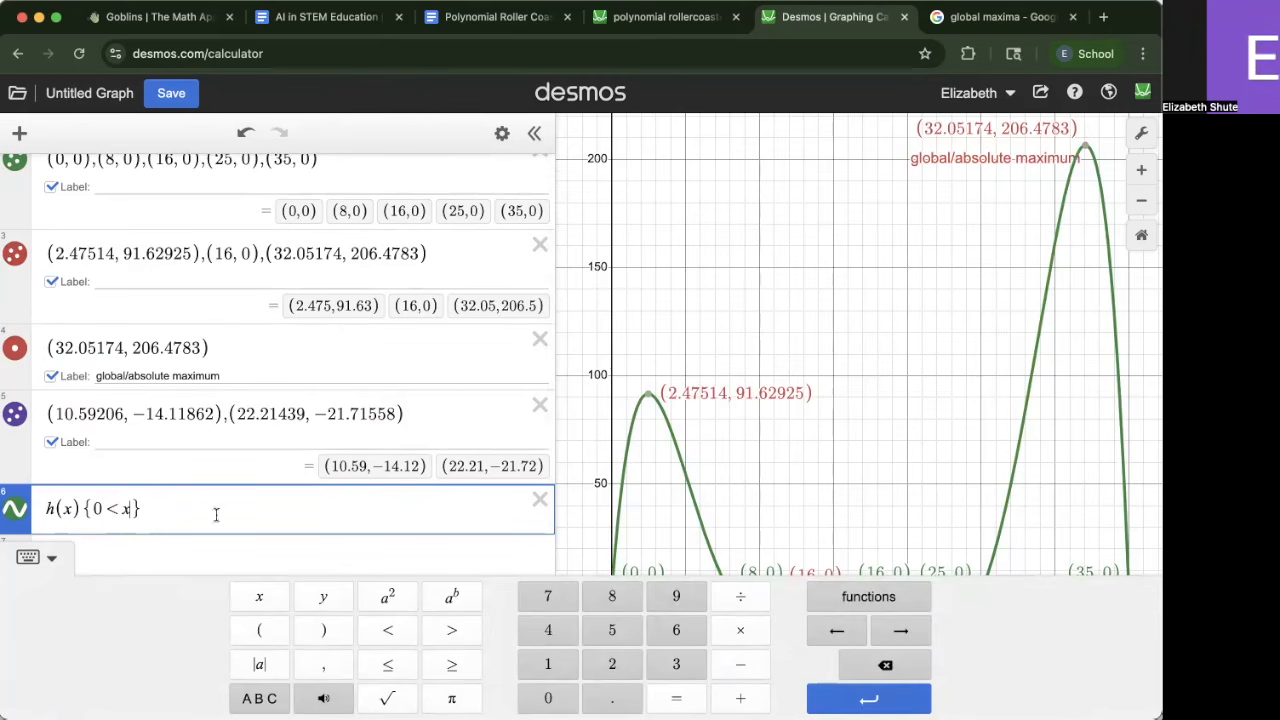
pyautogui.click(405, 639)
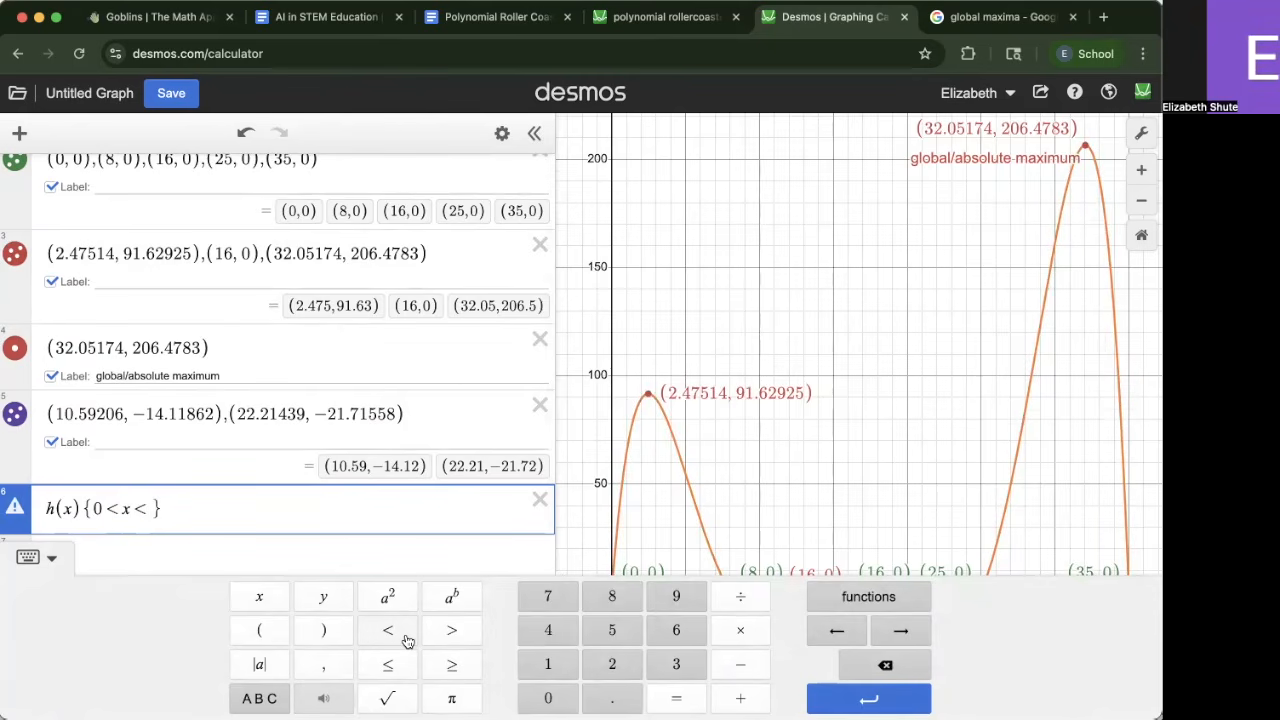
pyautogui.write('2.')
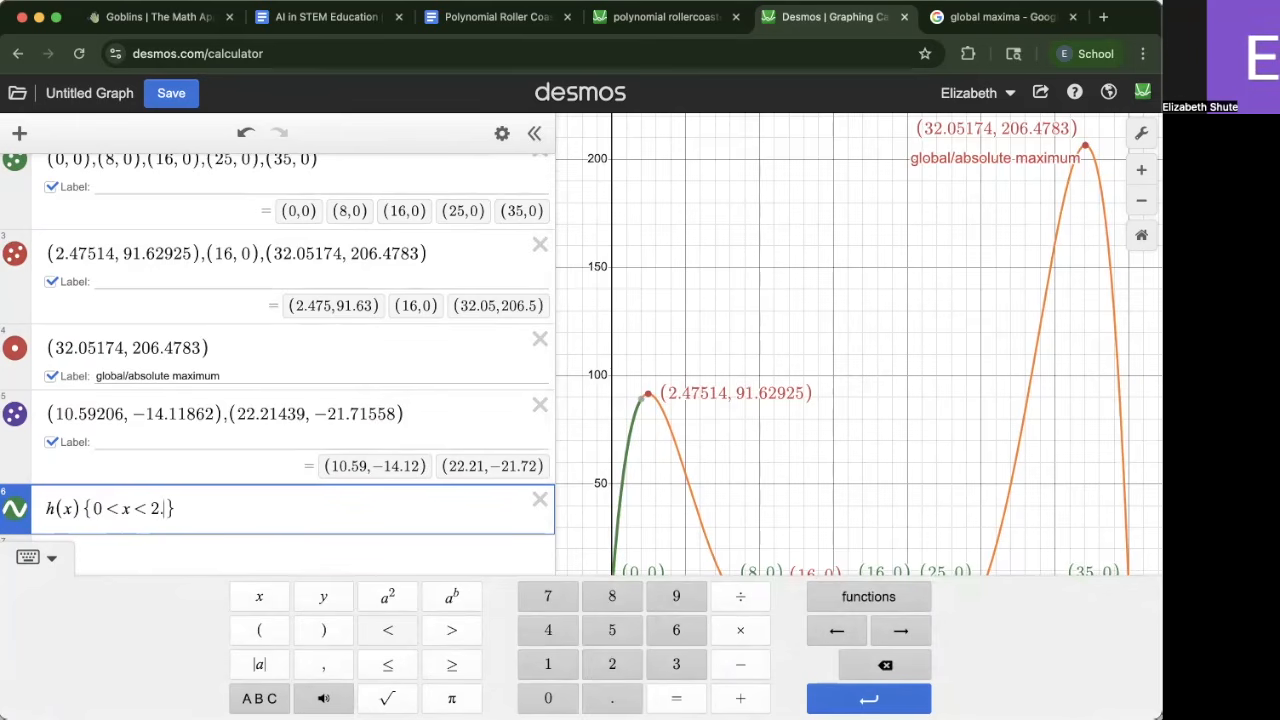
pyautogui.write('47514')
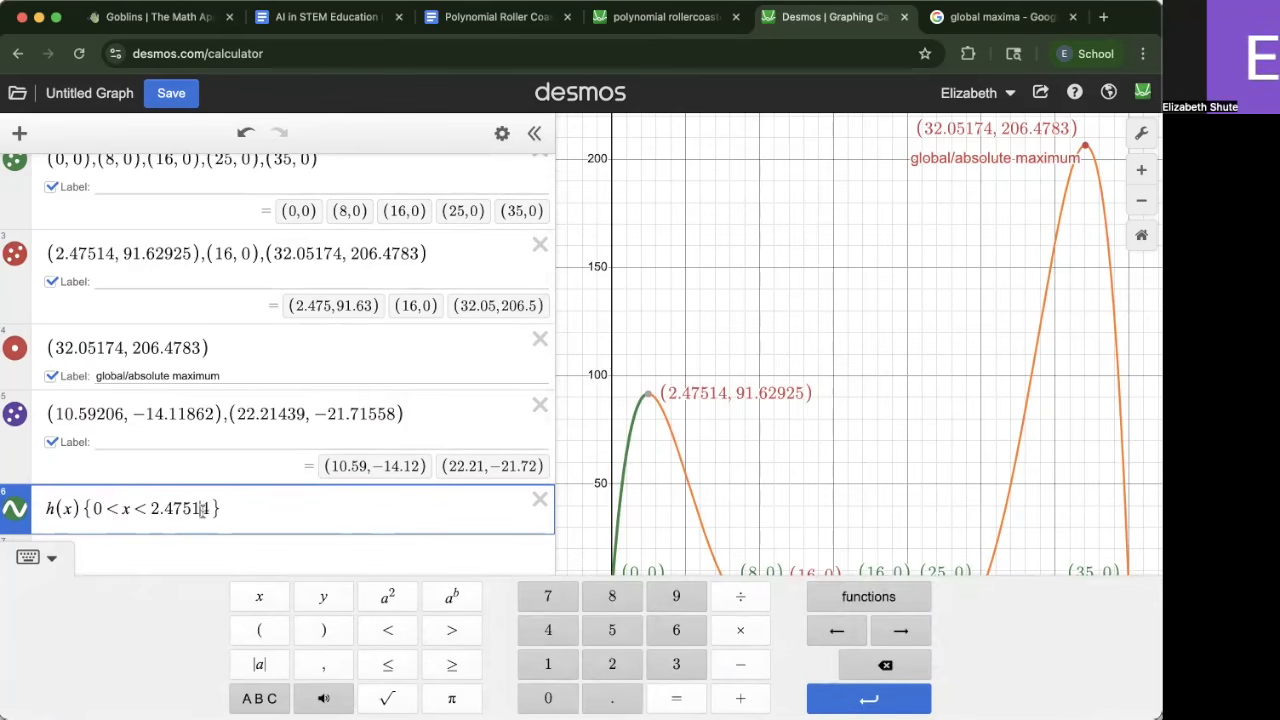
pyautogui.press('BackSpace')
pyautogui.press('BackSpace')
pyautogui.press('BackSpace')
pyautogui.press('BackSpace')
pyautogui.press('super+z')
pyautogui.press('super+z')
pyautogui.press('super+z')
pyautogui.press('super+z')
pyautogui.press('BackSpace')
pyautogui.press('BackSpace')
pyautogui.press('BackSpace')
pyautogui.press('BackSpace')
pyautogui.write('75')
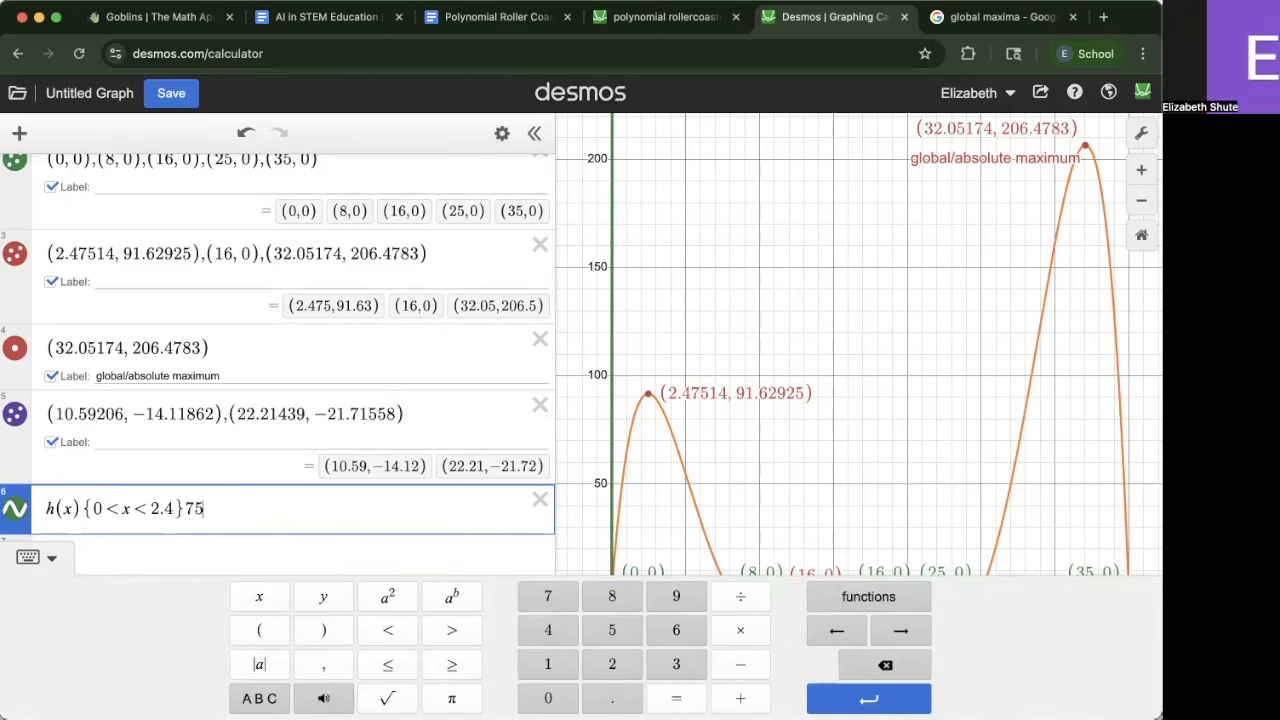
pyautogui.write('14')
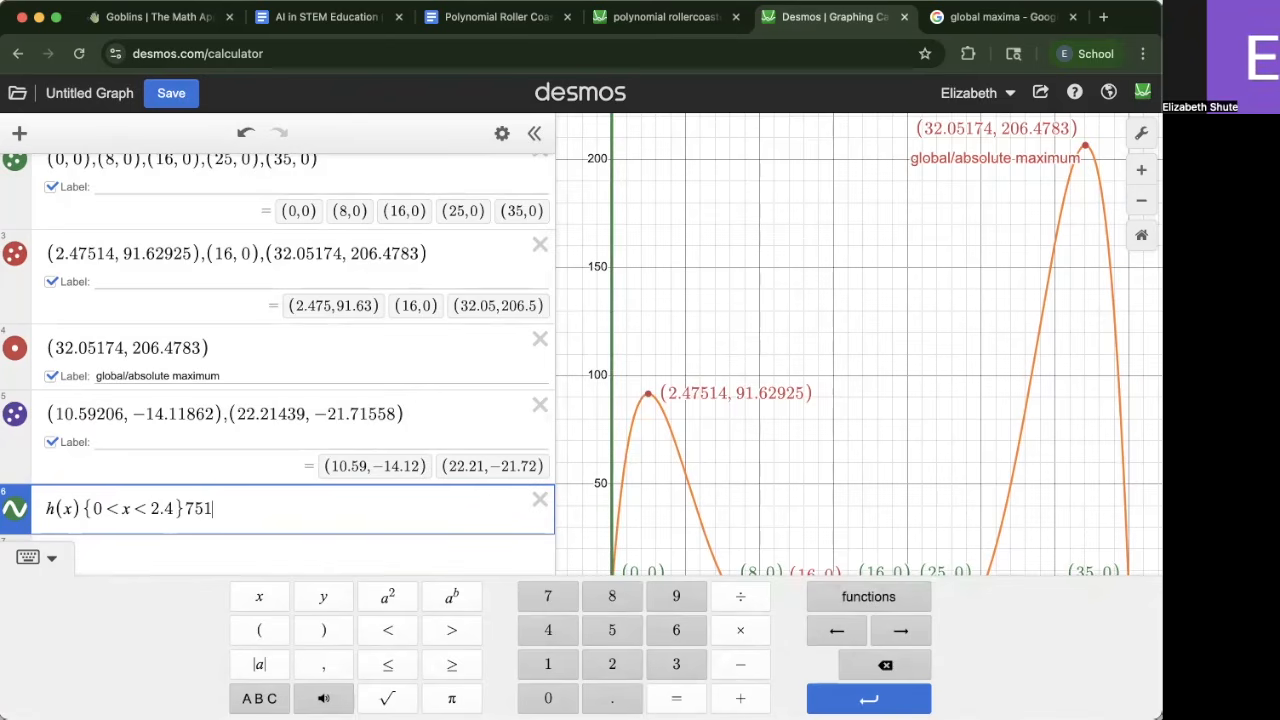
pyautogui.press('BackSpace')
pyautogui.press('BackSpace')
pyautogui.press('BackSpace')
pyautogui.press('BackSpace')
pyautogui.write('7514')
pyautogui.click(716, 466)
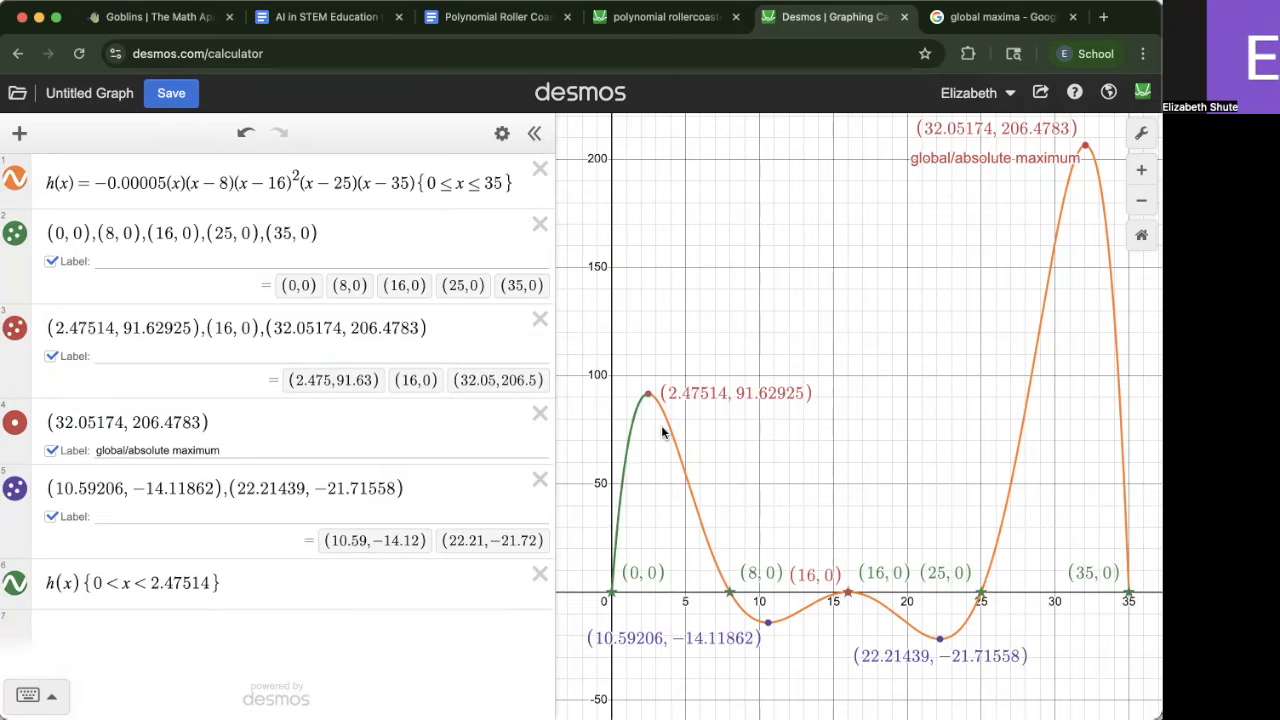
# Add another h(x) expression restricted to 10.59206<x<16 for the second increasing segment
pyautogui.click(279, 584)
pyautogui.press('Return')
pyautogui.write('h(x){')
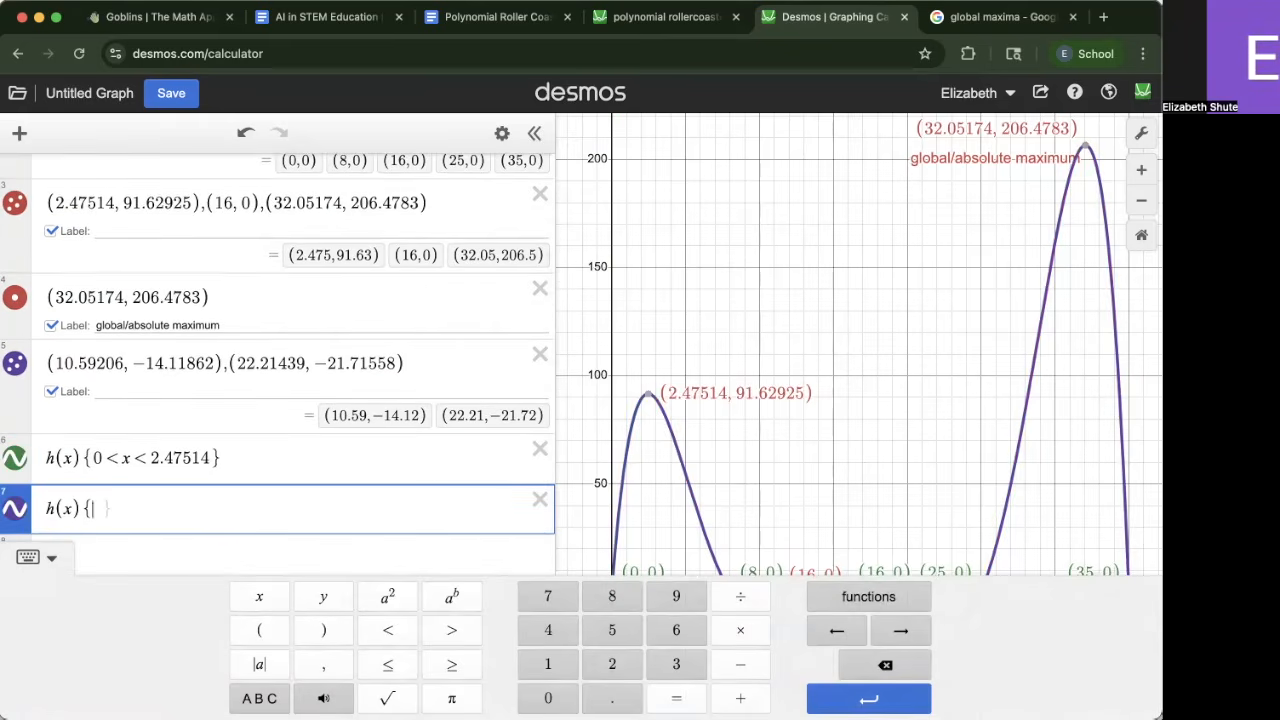
pyautogui.click(857, 541)
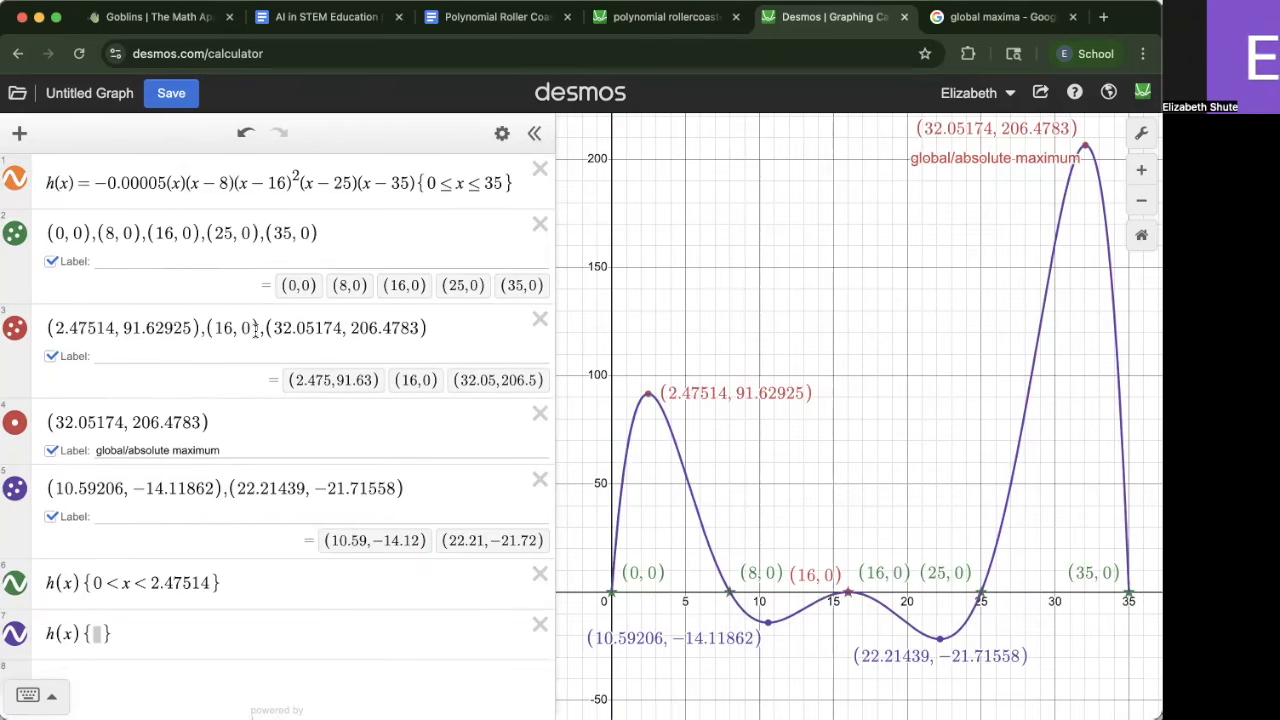
pyautogui.moveTo(126, 492); pyautogui.dragTo(52, 492)
pyautogui.scroll(-2, 94, 508)
pyautogui.click(98, 509)
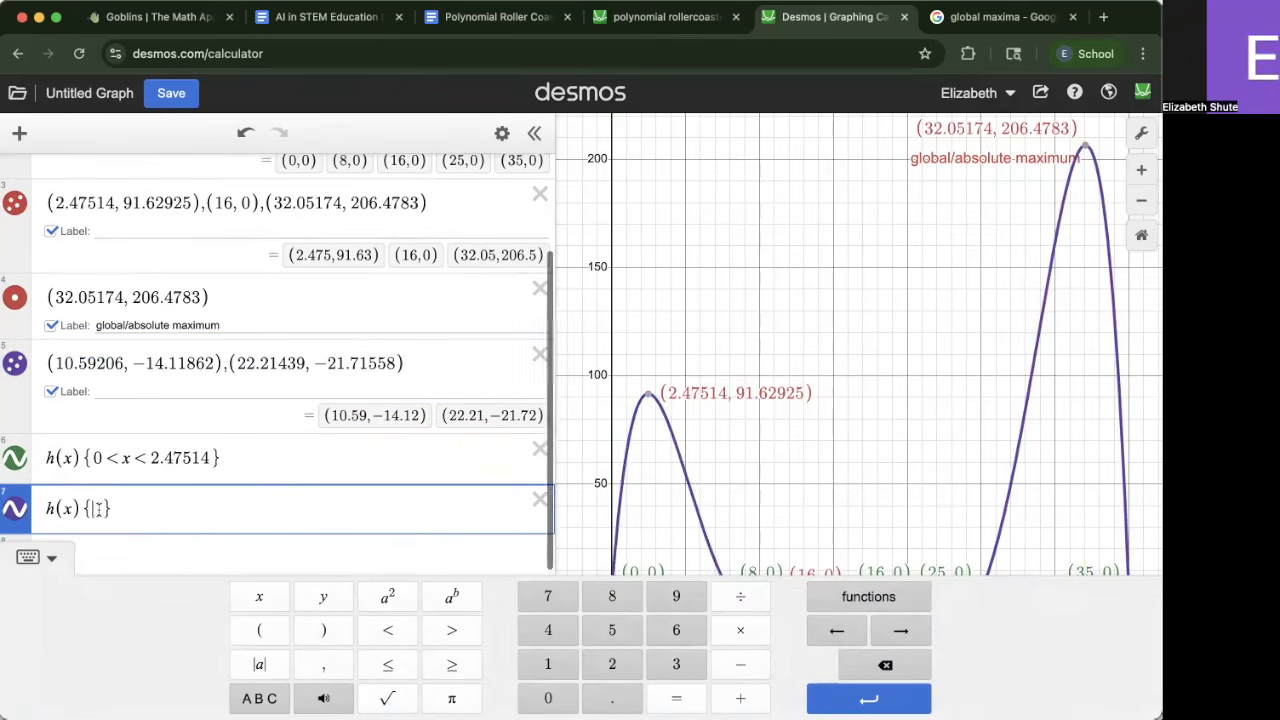
pyautogui.write('10.59206')
pyautogui.write('< x < ')
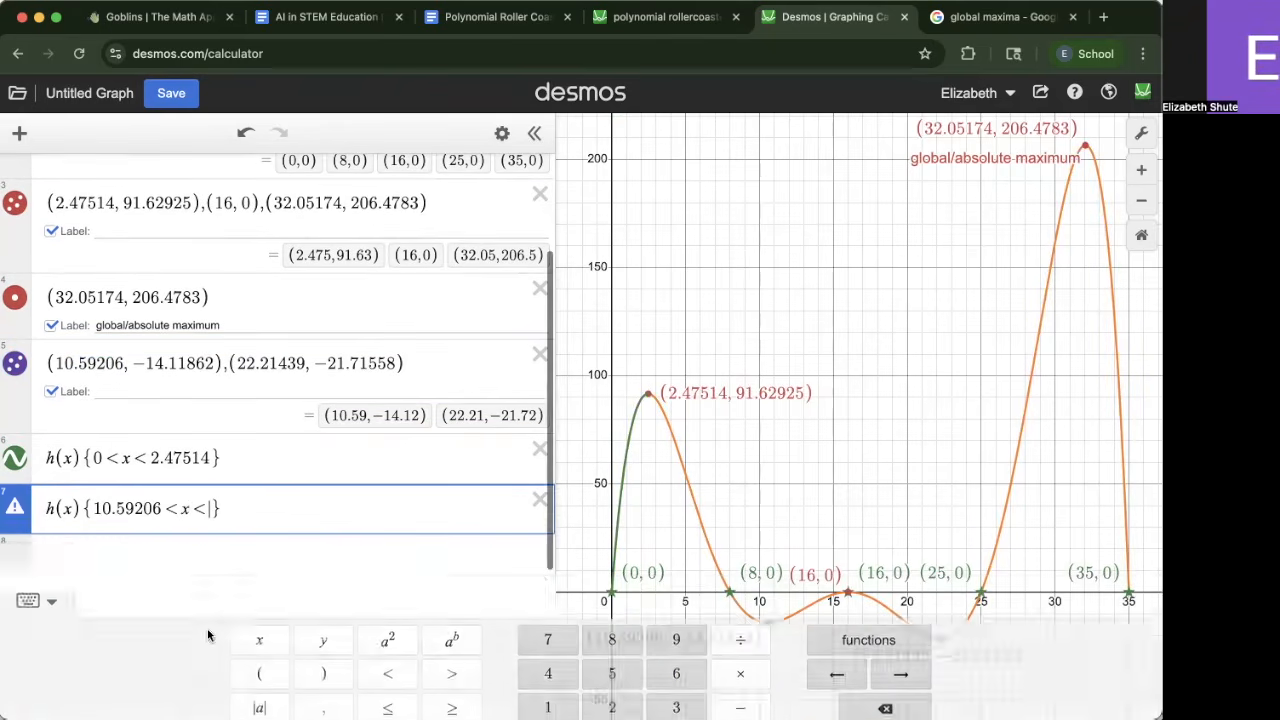
pyautogui.write('16')
pyautogui.press('Return')
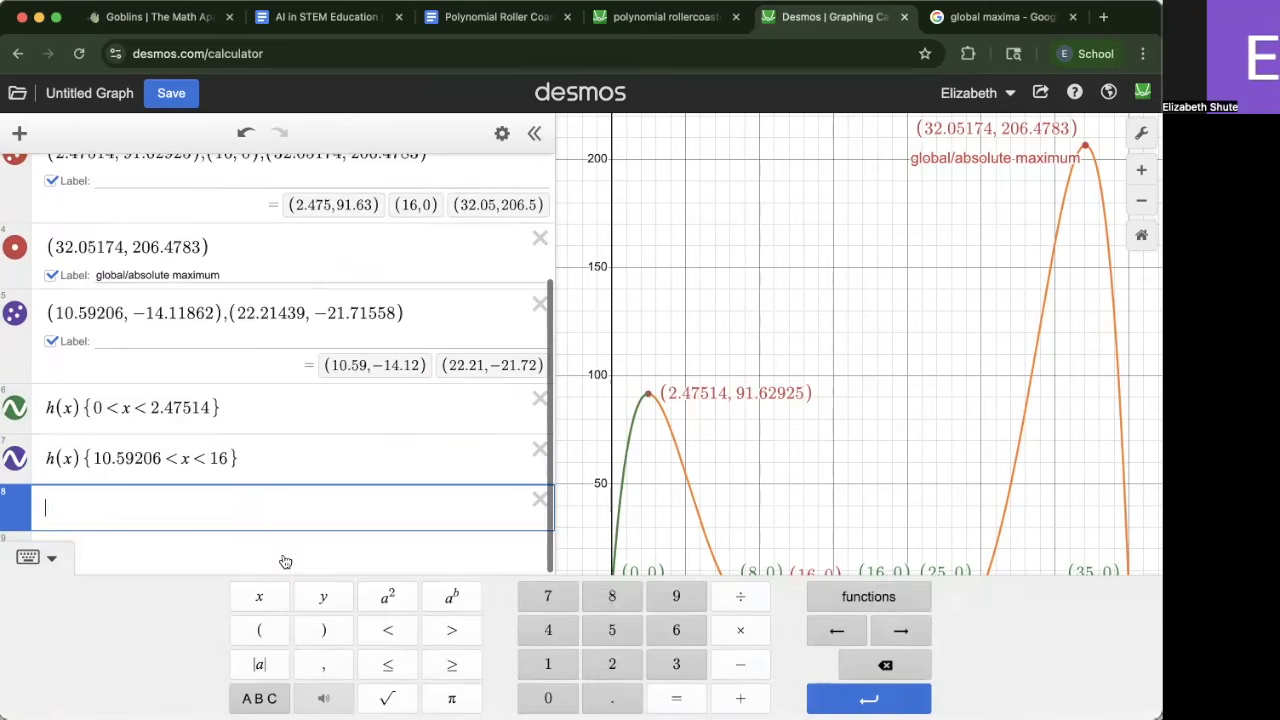
# Add an h(x) expression restricted to 22.21439<x<32.05174 for the third increasing segment
pyautogui.click(27, 558)
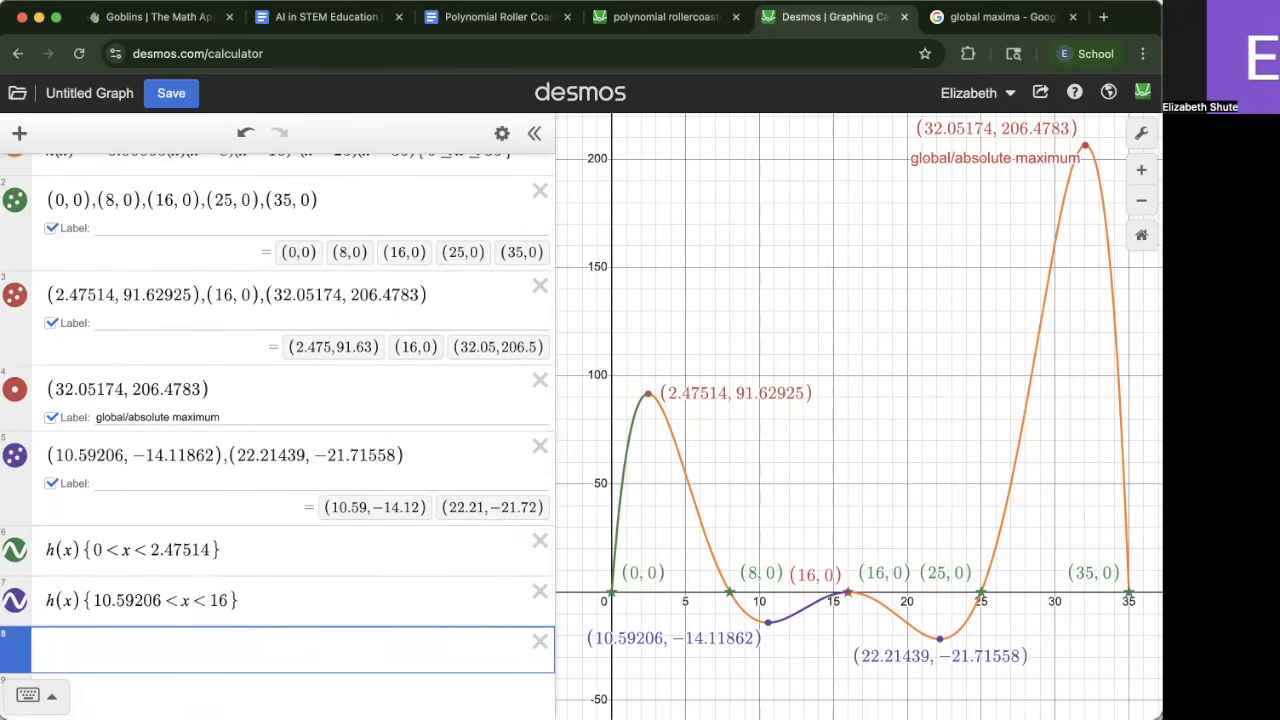
pyautogui.write('h(x){22.21439')
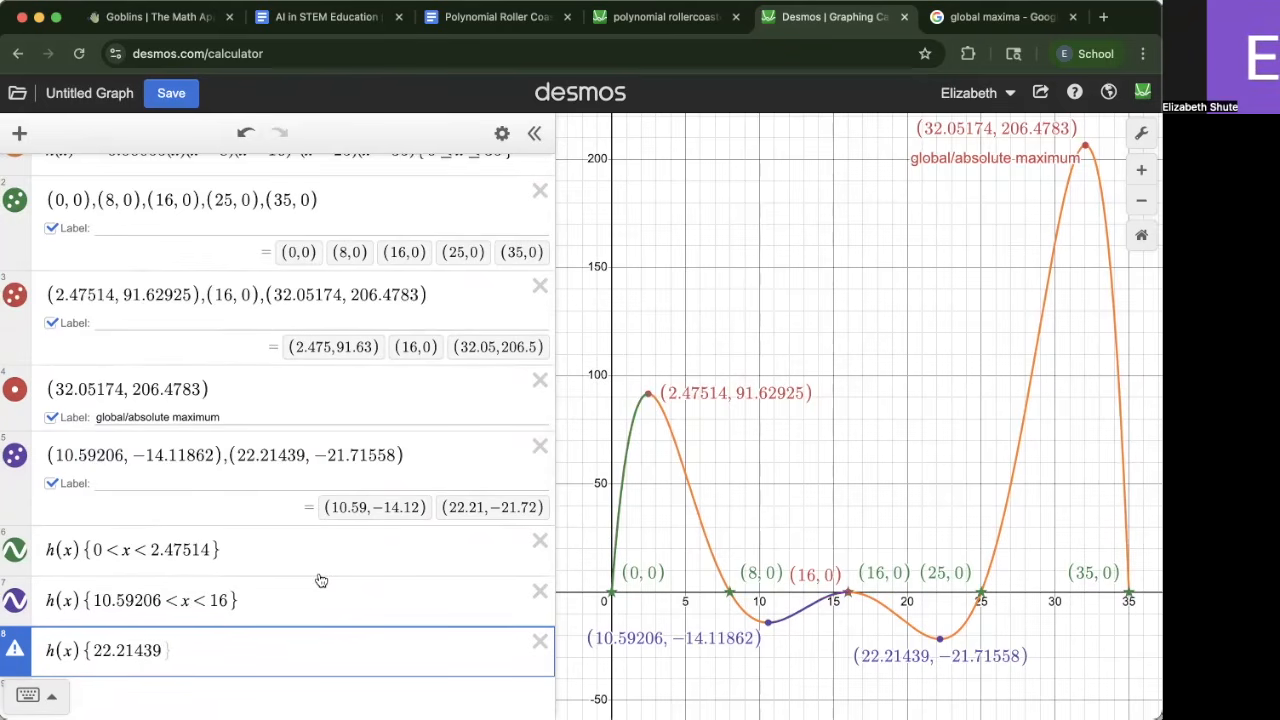
pyautogui.write('<x<32.05174')
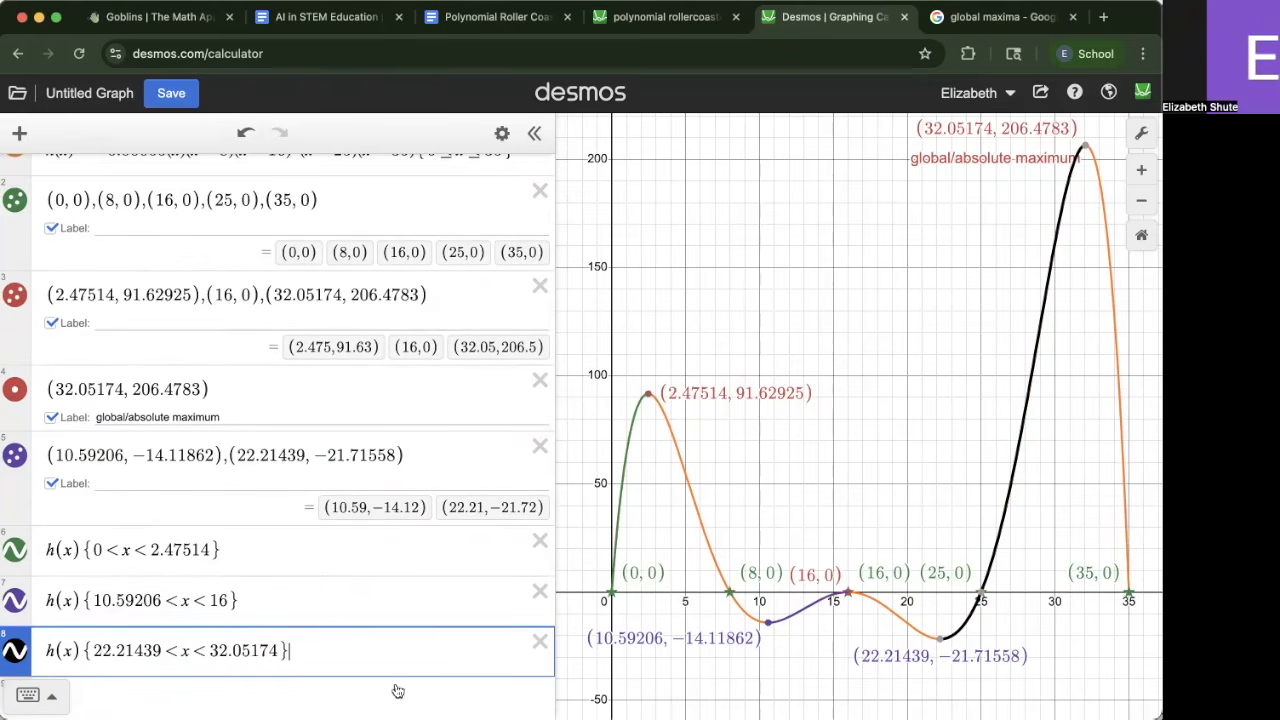
pyautogui.press('Return')
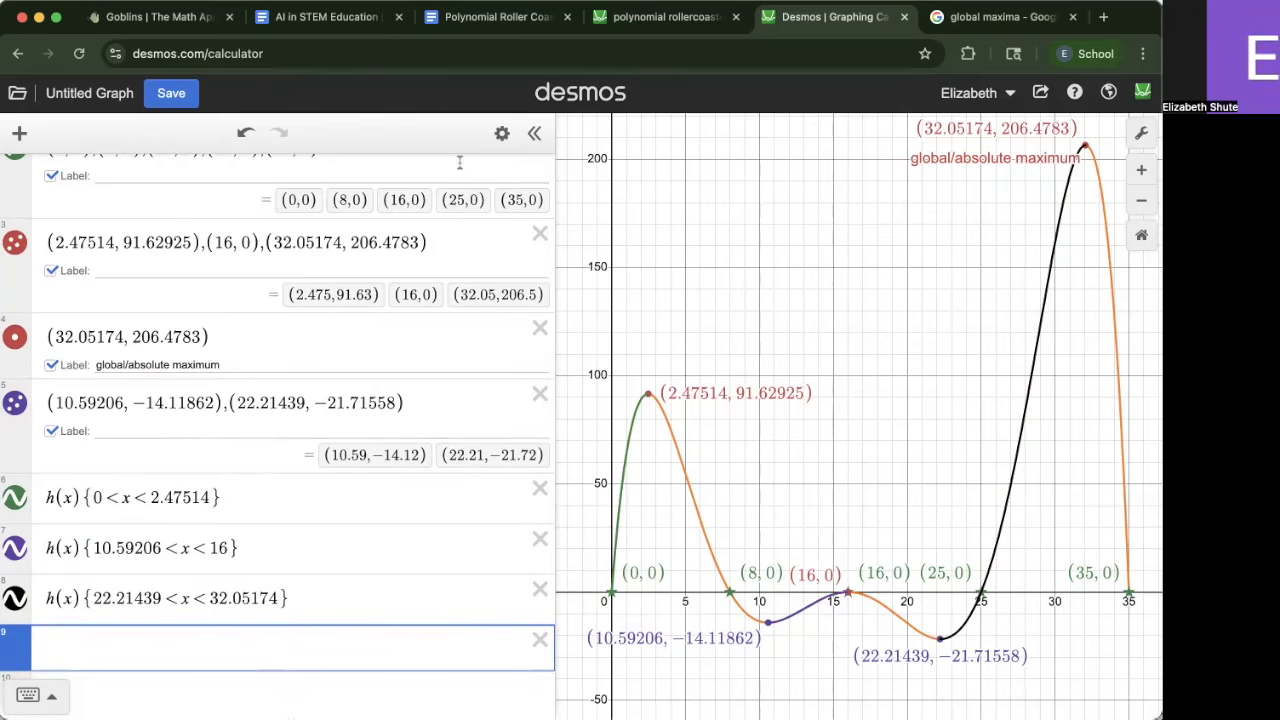
# Recolor all three restricted h(x) segments blue
pyautogui.click(502, 133)
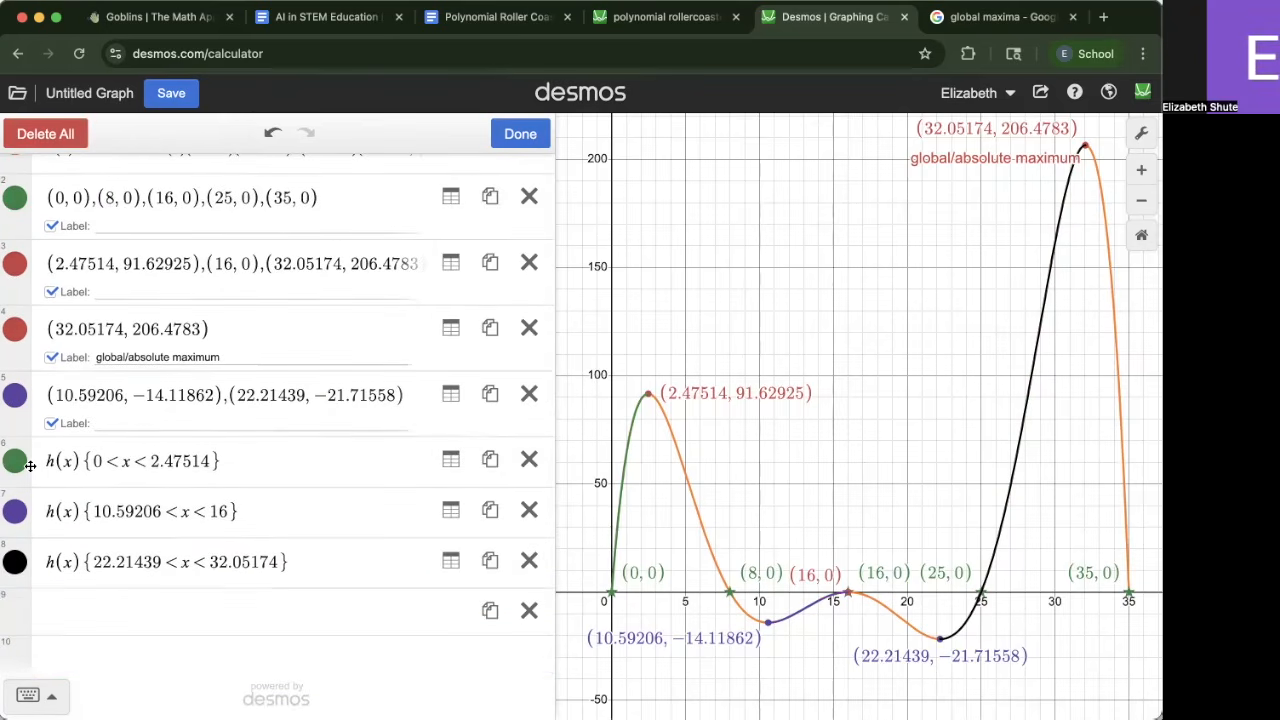
pyautogui.click(18, 464)
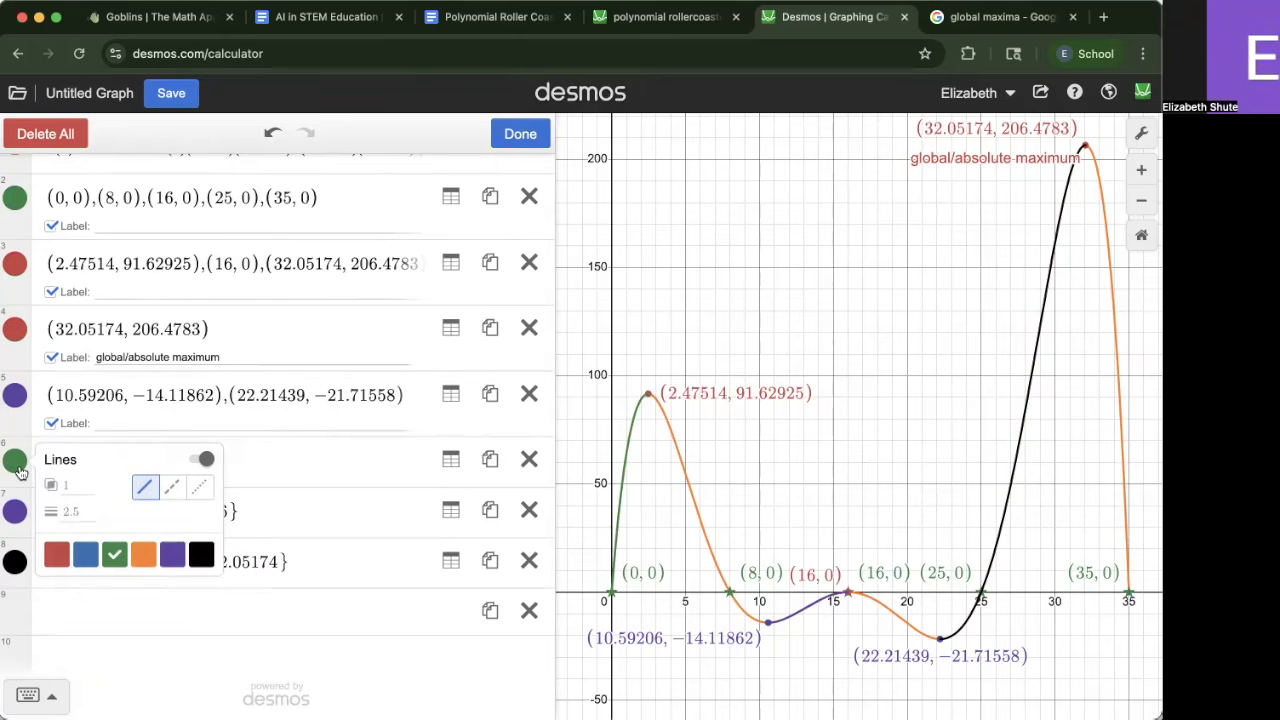
pyautogui.click(86, 554)
pyautogui.click(18, 540)
pyautogui.click(15, 512)
pyautogui.click(86, 610)
pyautogui.click(15, 510)
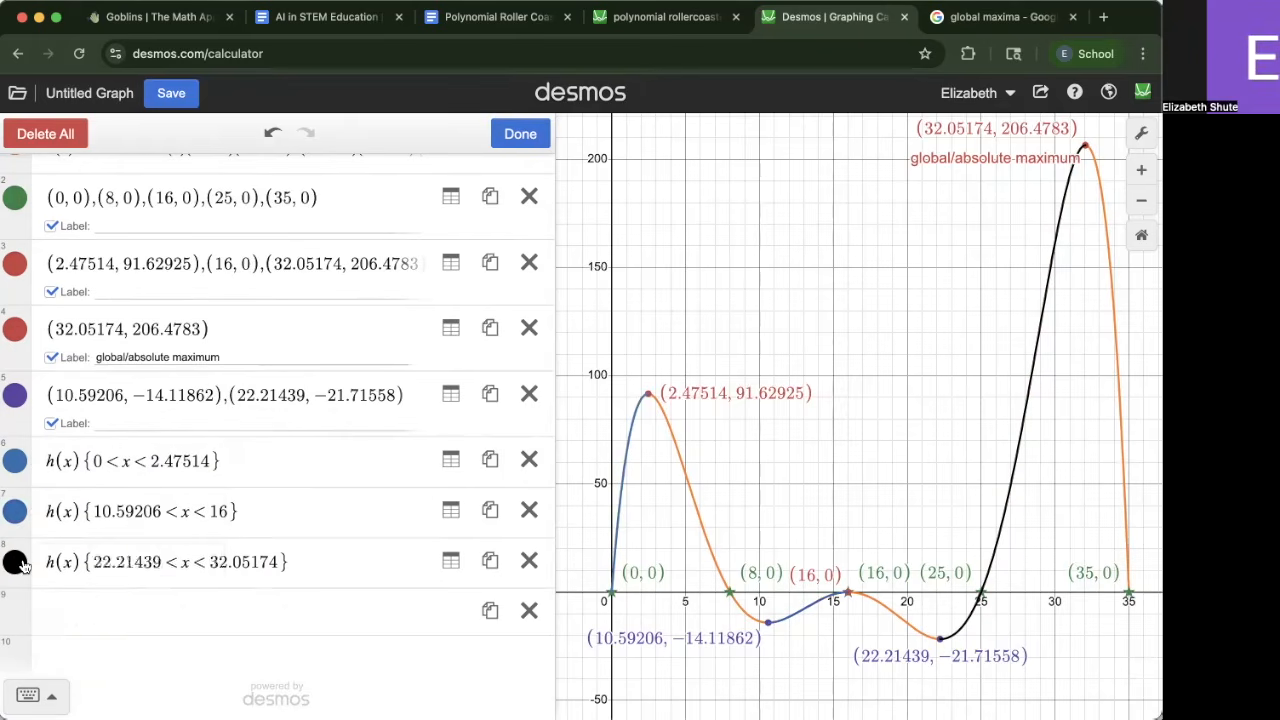
pyautogui.click(15, 561)
pyautogui.click(86, 655)
pyautogui.click(860, 448)
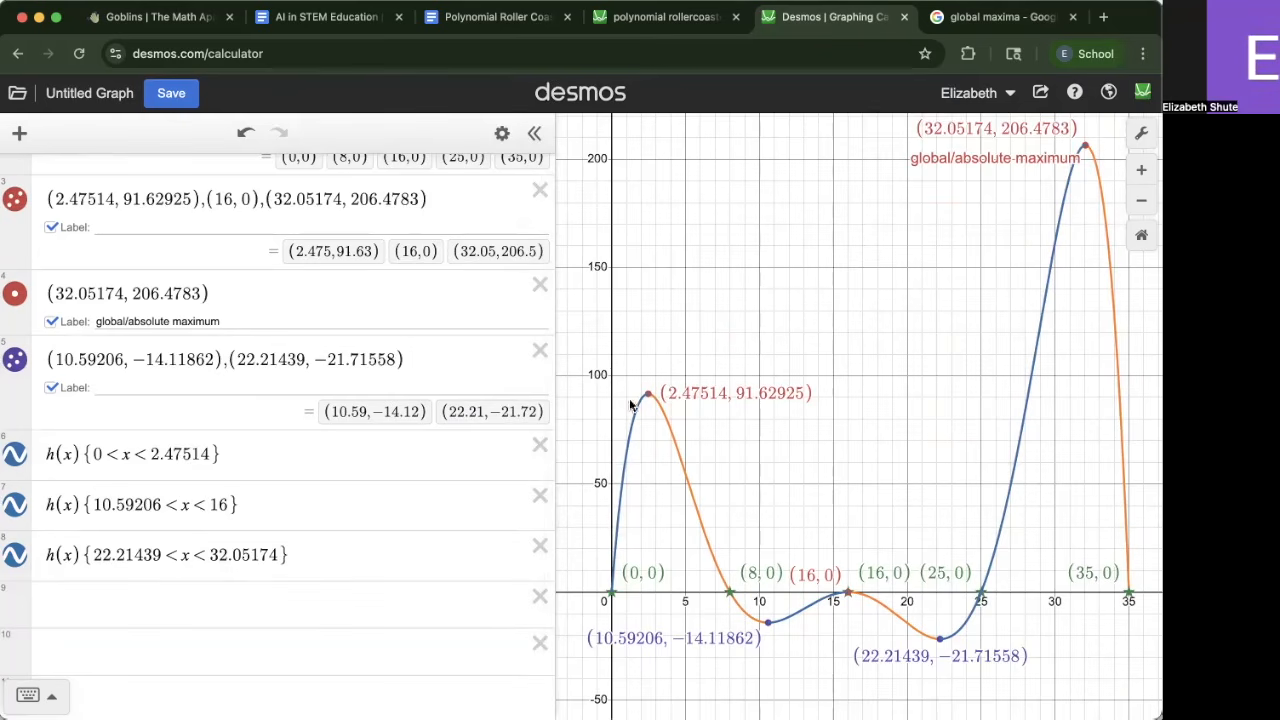
pyautogui.scroll(3, 12, 183)
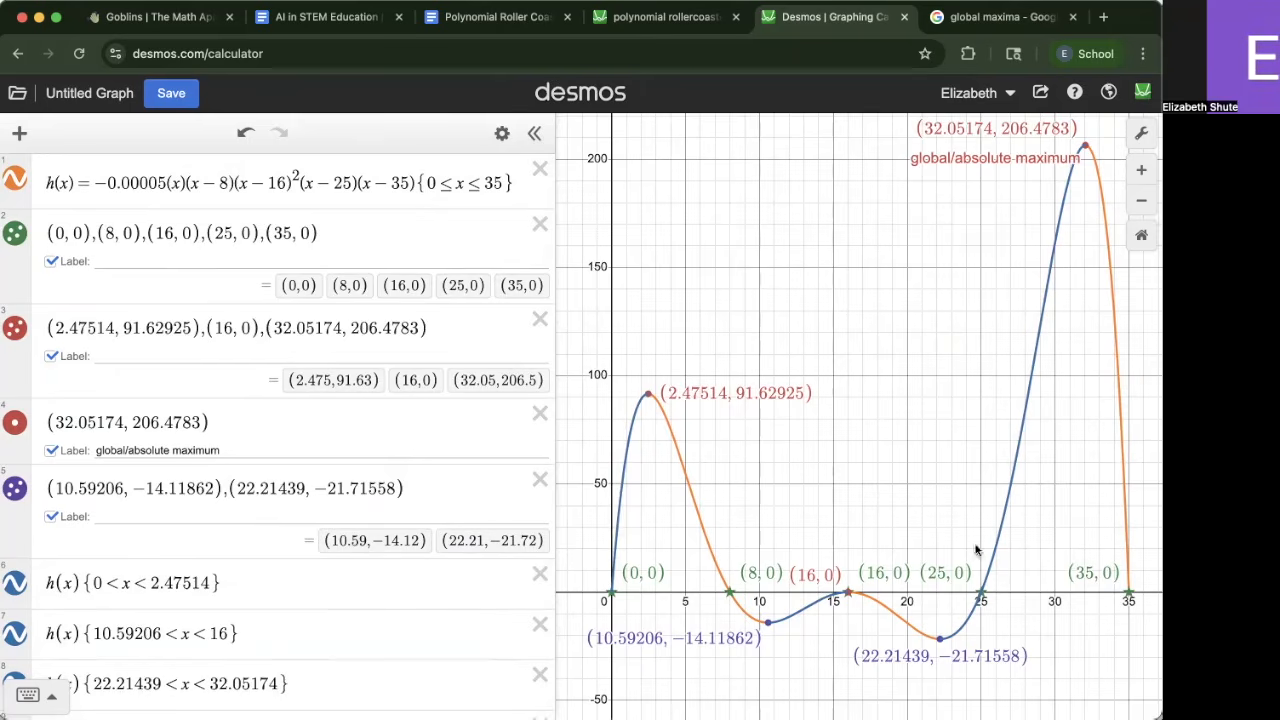
pyautogui.scroll(-3, 397, 596)
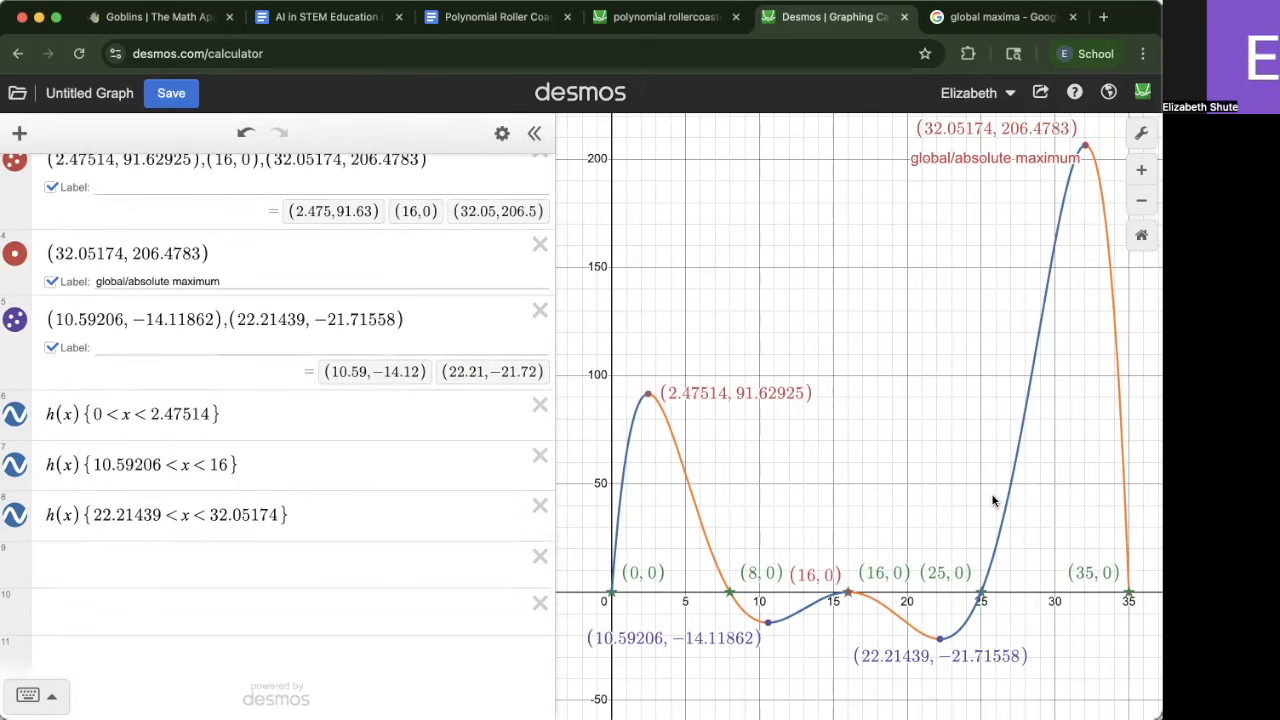
pyautogui.click(531, 576)
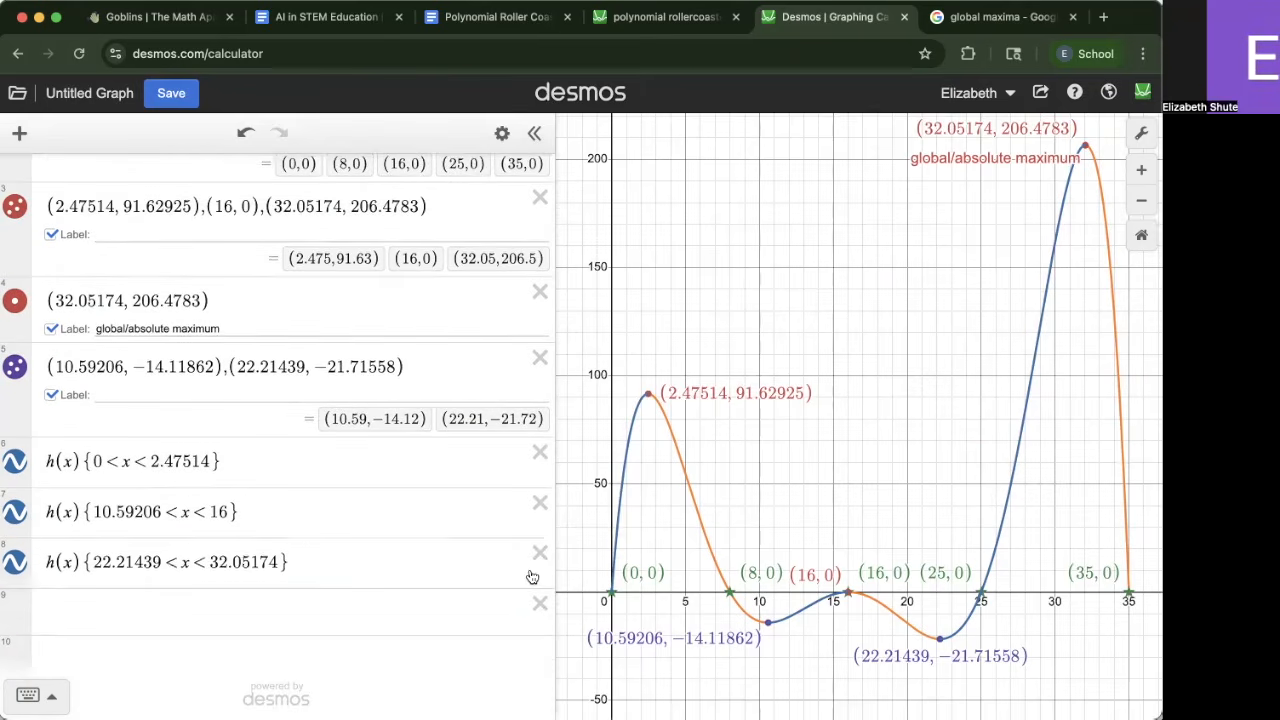
pyautogui.click(532, 576)
pyautogui.hotkey('ctrl', 'z')
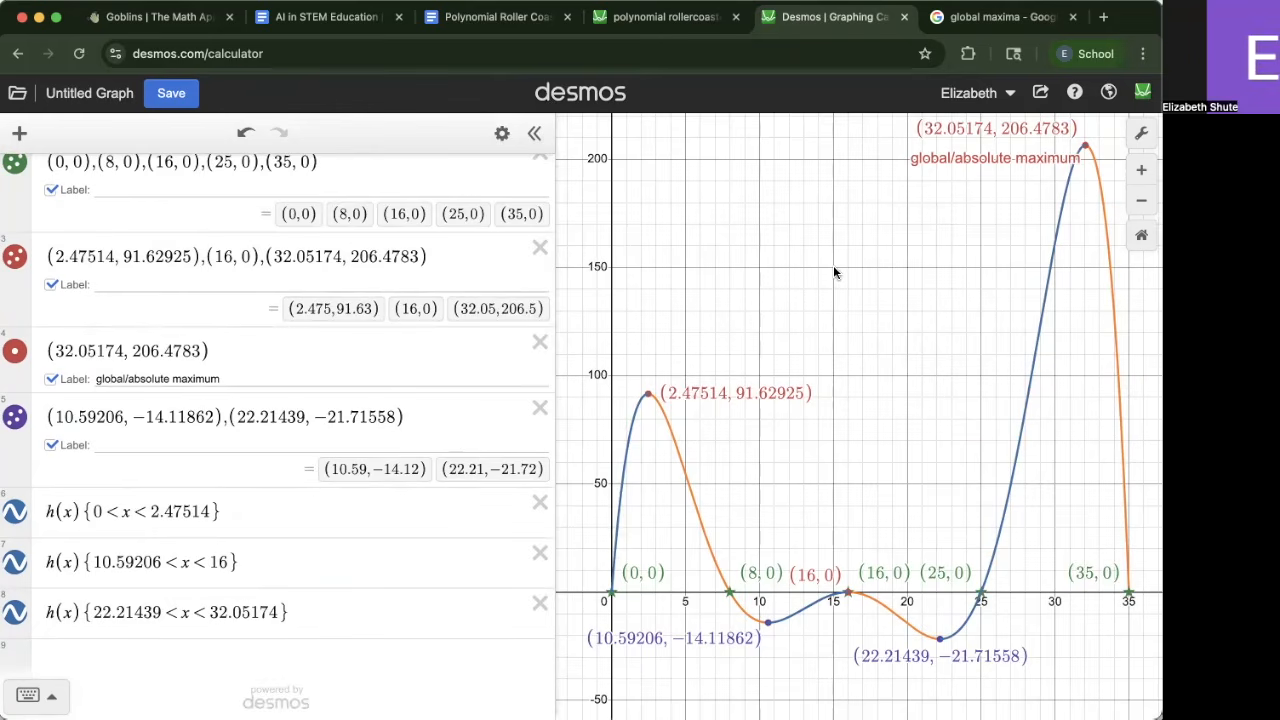
# Compare the new graph with the reference roller coaster graph's expressions
pyautogui.click(665, 18)
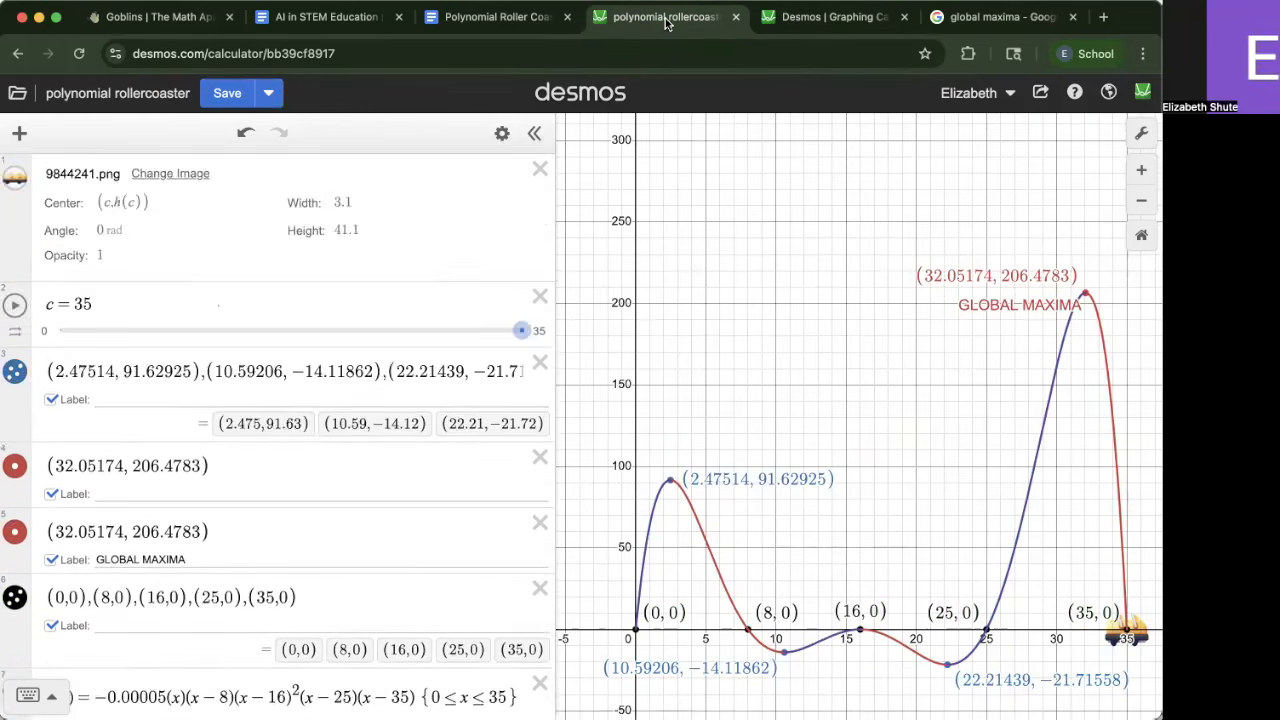
pyautogui.scroll(-5, 366, 457)
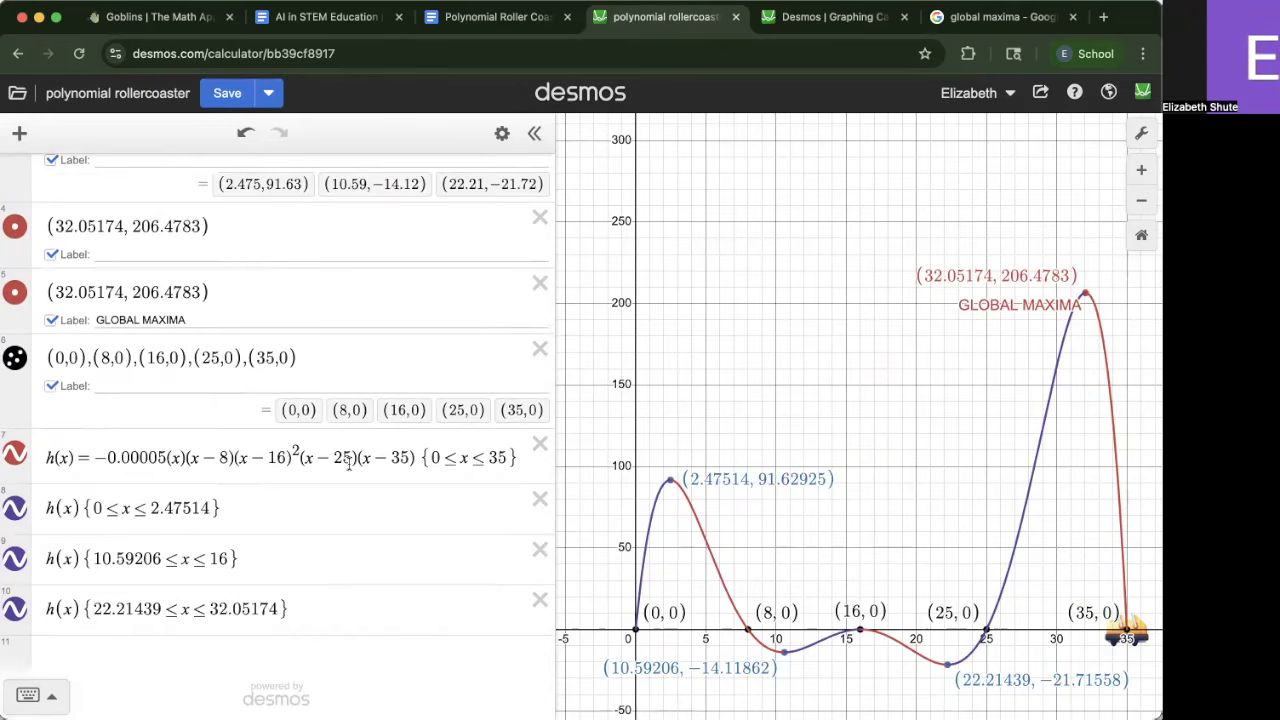
pyautogui.scroll(5, 349, 462)
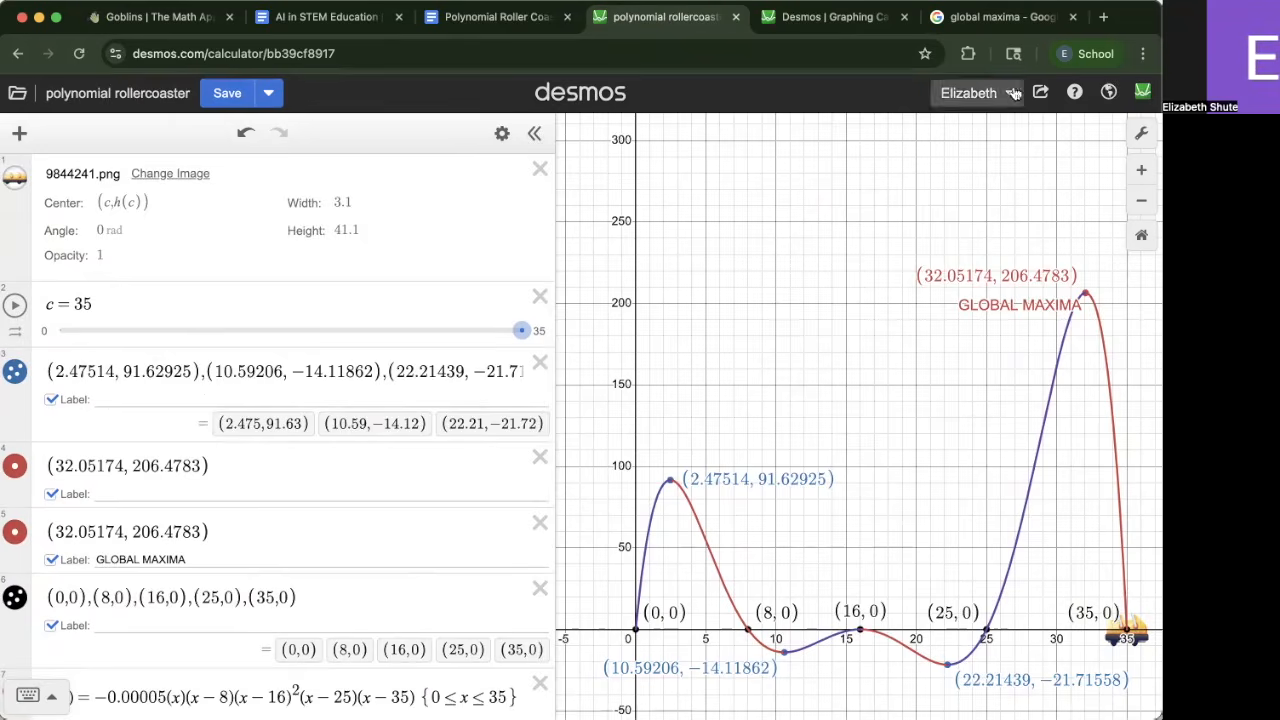
pyautogui.click(830, 17)
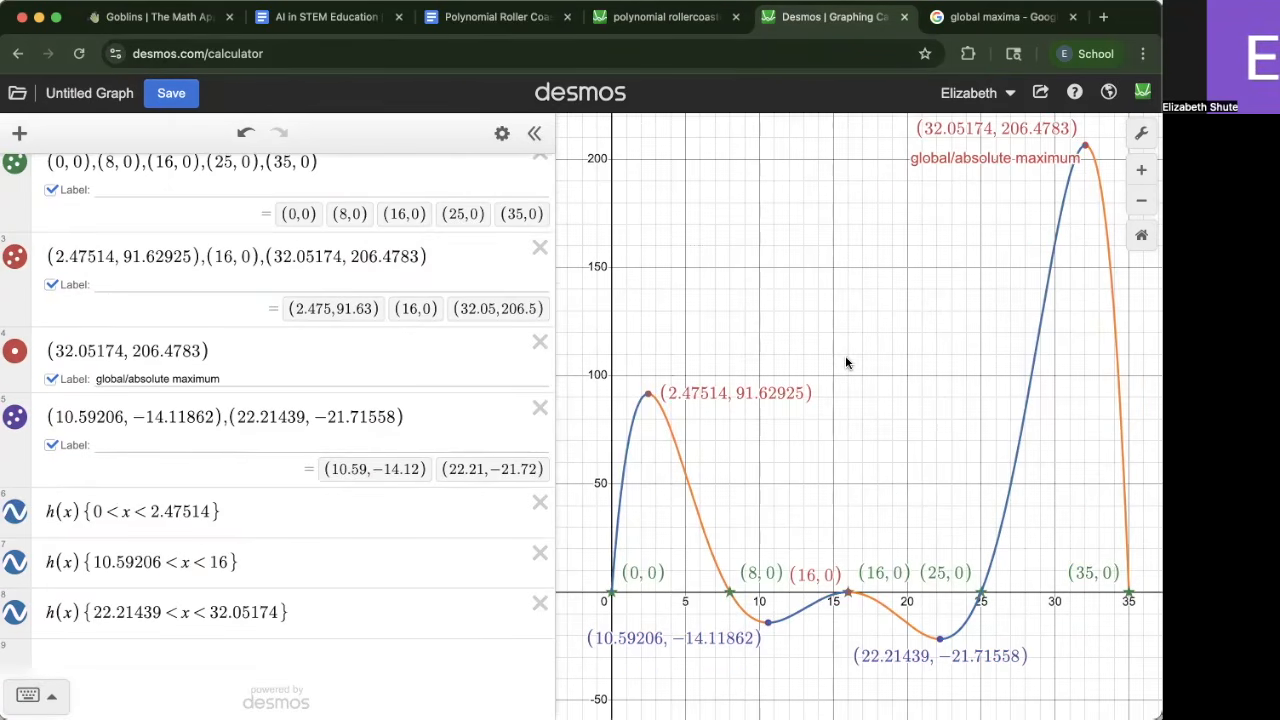
pyautogui.click(692, 27)
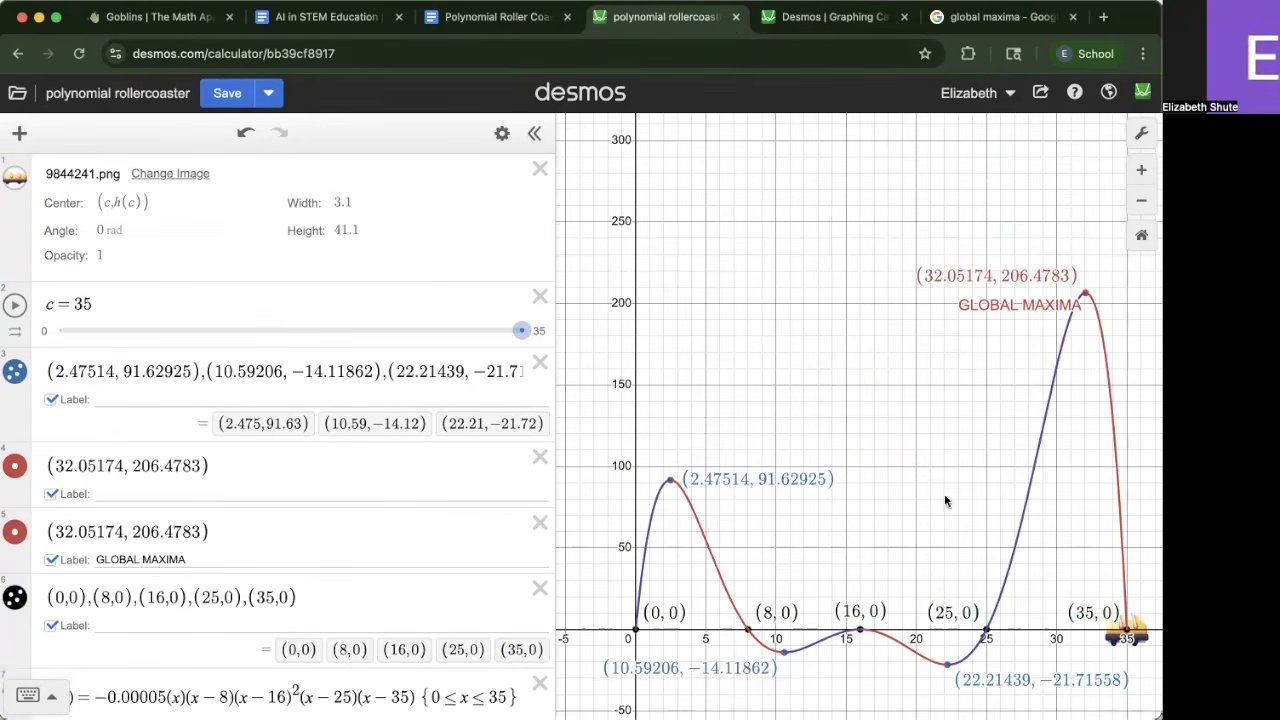
pyautogui.click(810, 22)
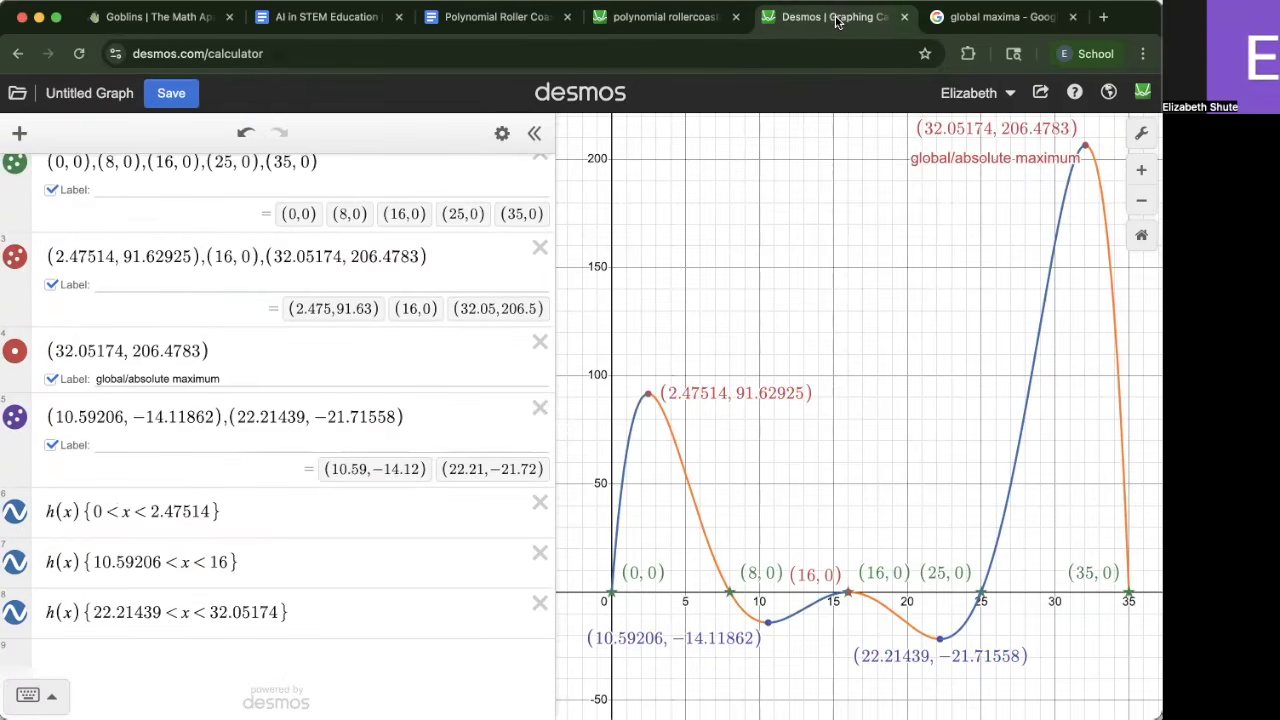
# Search the web for steve in a minecart
pyautogui.click(983, 22)
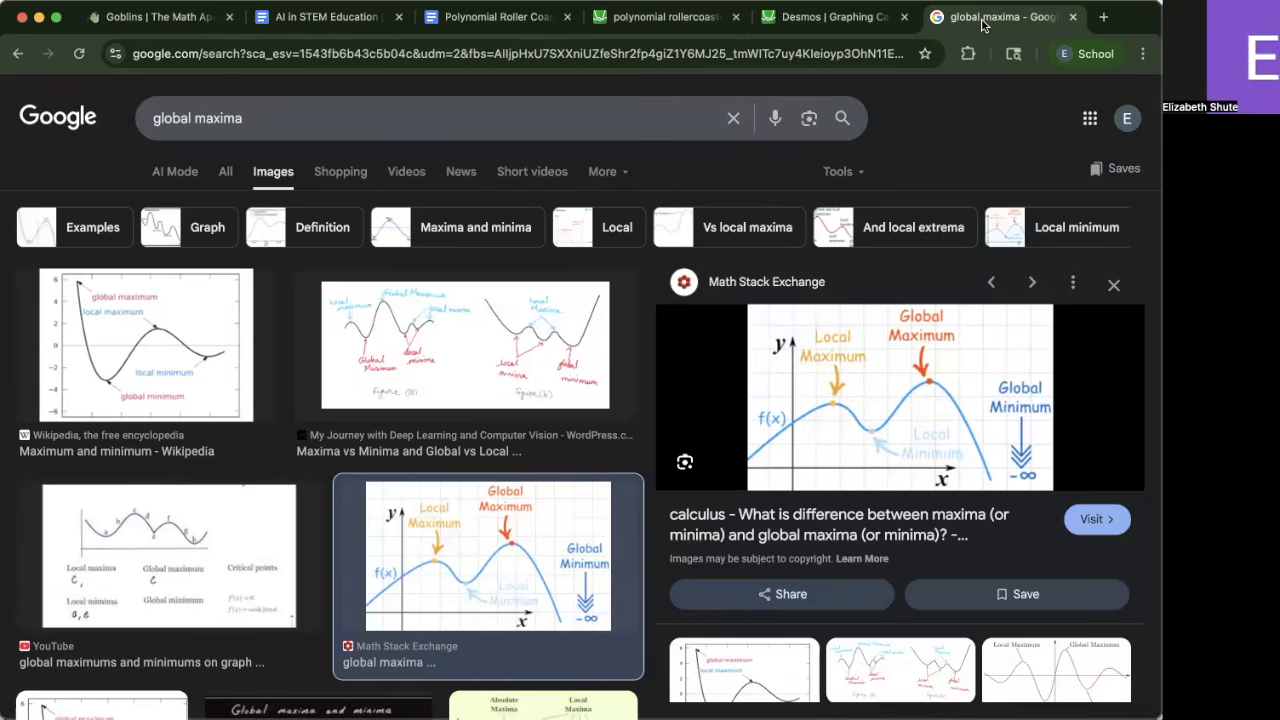
pyautogui.click(547, 60)
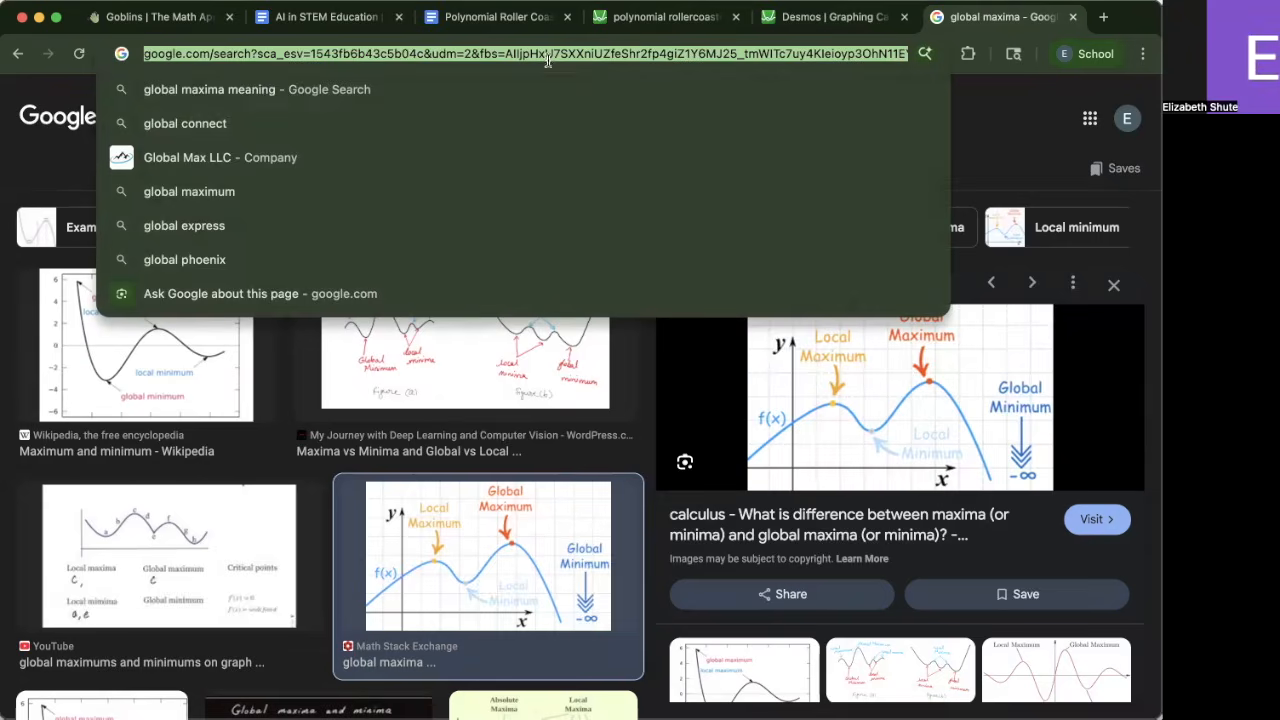
pyautogui.write('steve in ')
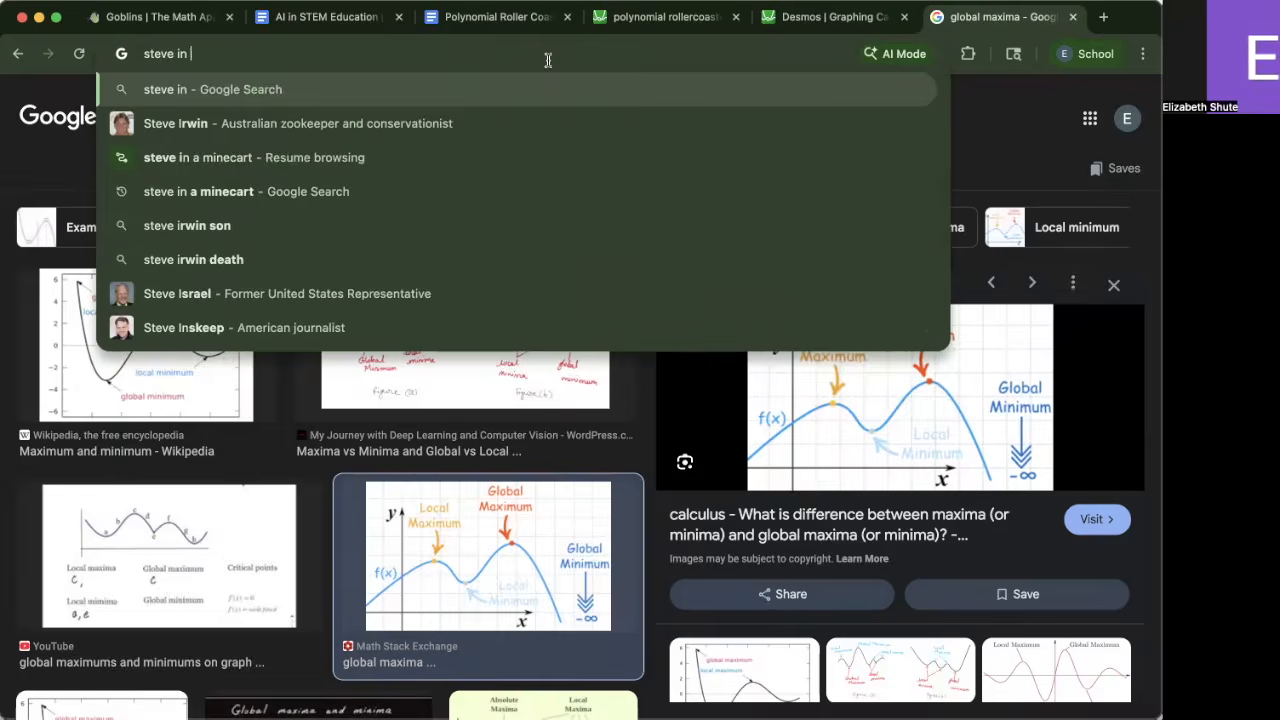
pyautogui.write('a minecare')
pyautogui.press('Return')
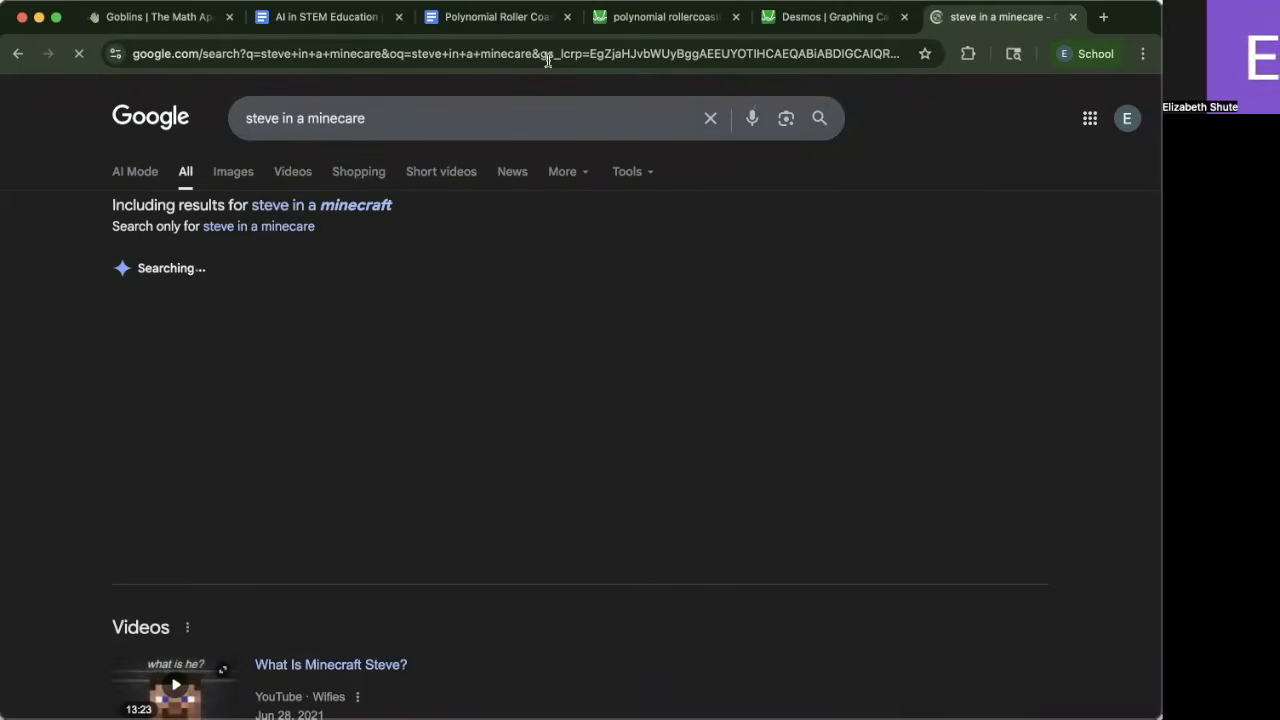
pyautogui.click(378, 114)
pyautogui.press('BackSpace')
pyautogui.write('t')
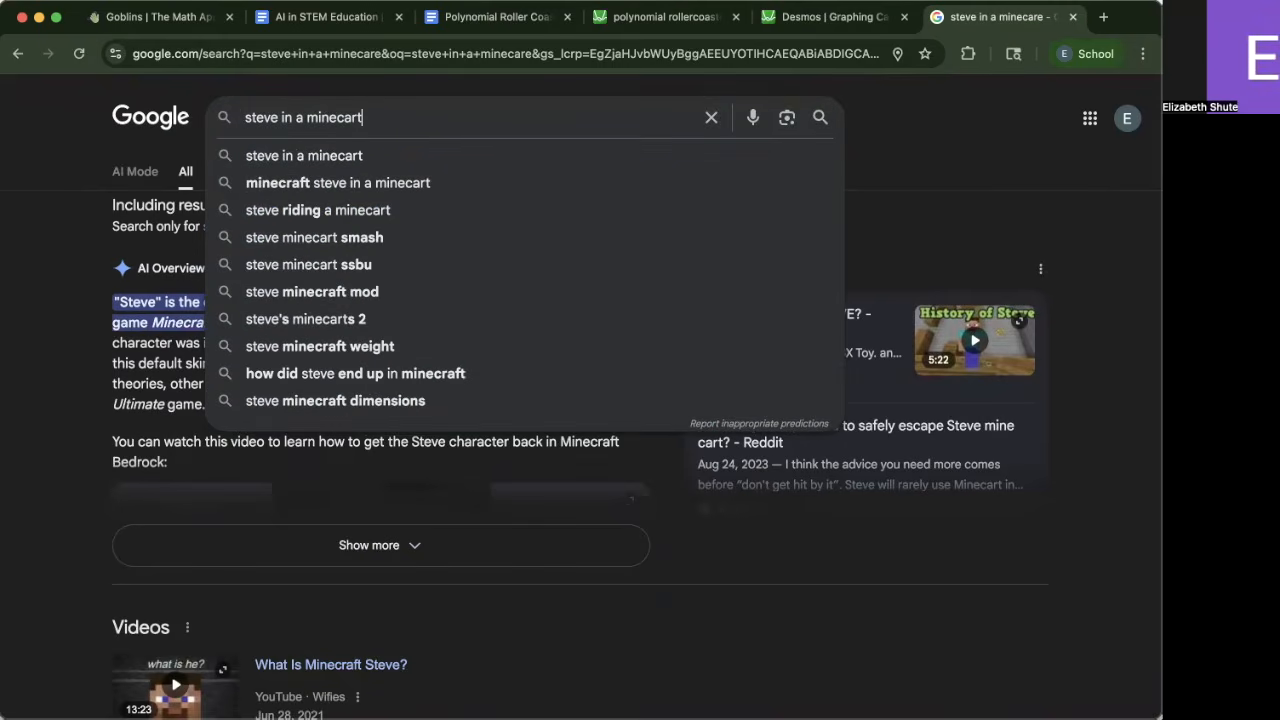
pyautogui.press('Return')
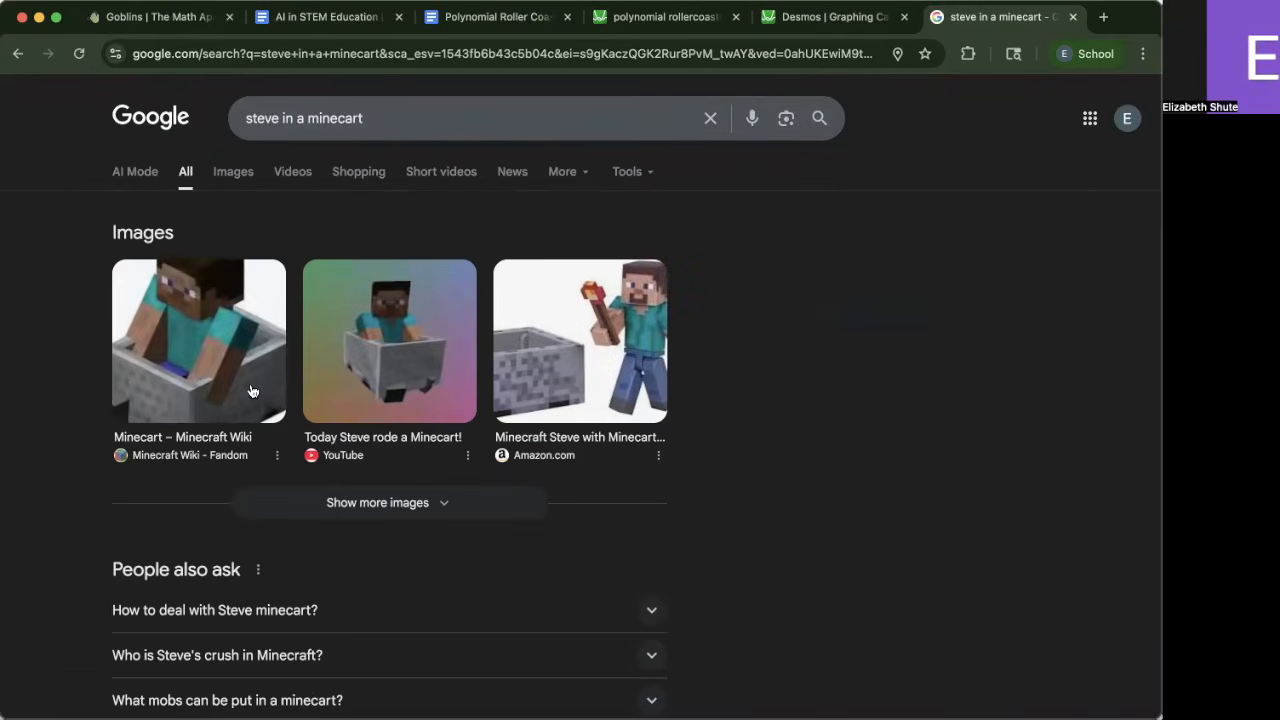
# Copy the Minecraft Wiki image of Steve in a minecart and return to the graph
pyautogui.click(250, 390)
pyautogui.rightClick(942, 407)
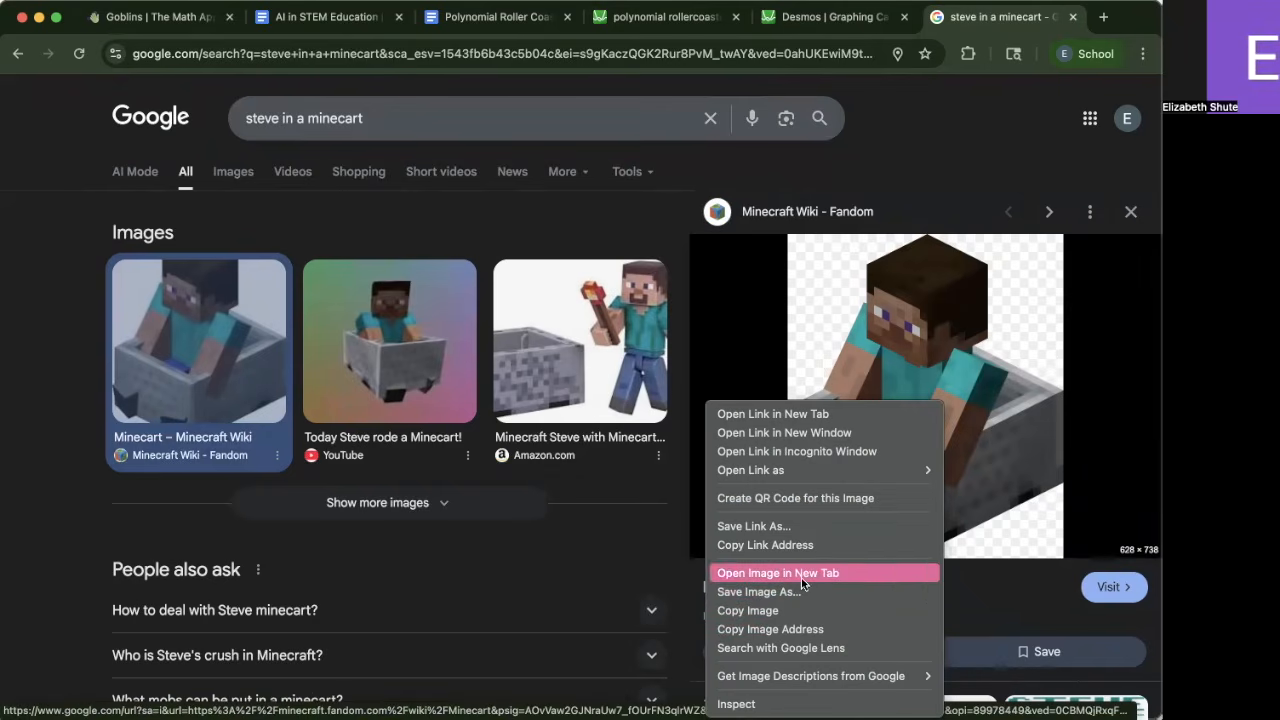
pyautogui.click(761, 20)
pyautogui.click(765, 24)
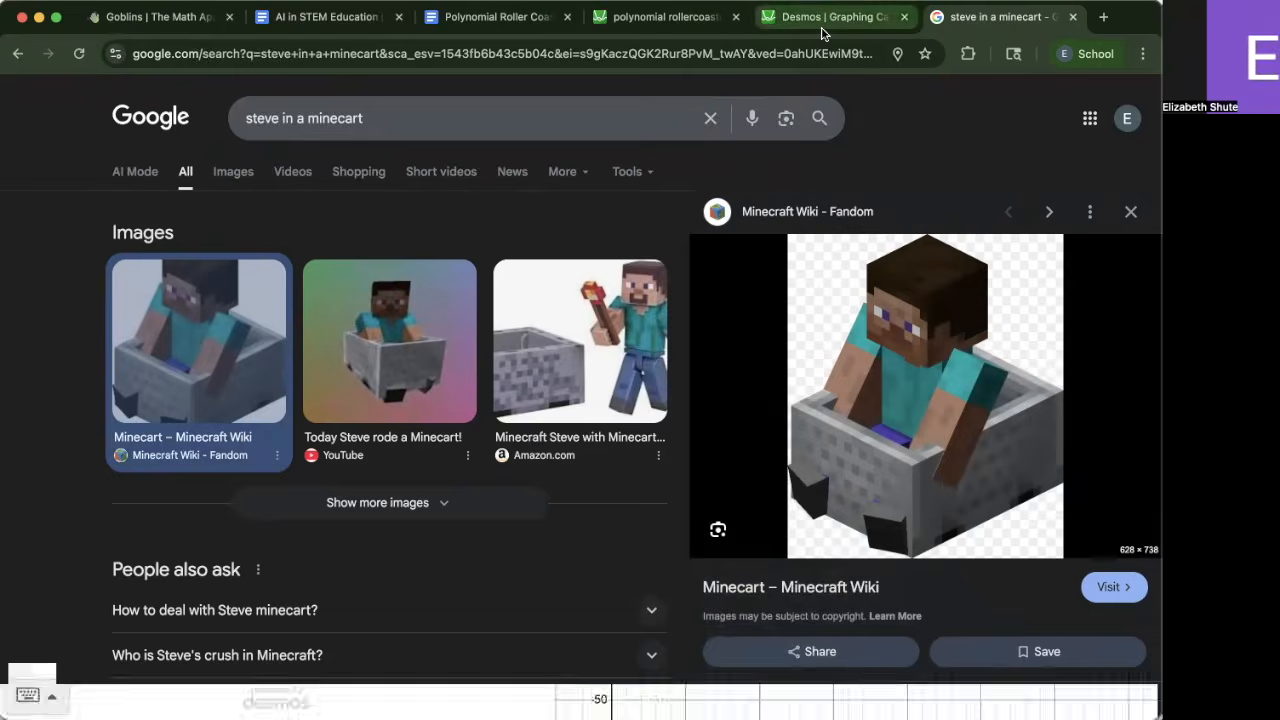
# Insert the Steve_Riding_a_Minecart.webp image into the graph
pyautogui.scroll(2, 255, 320)
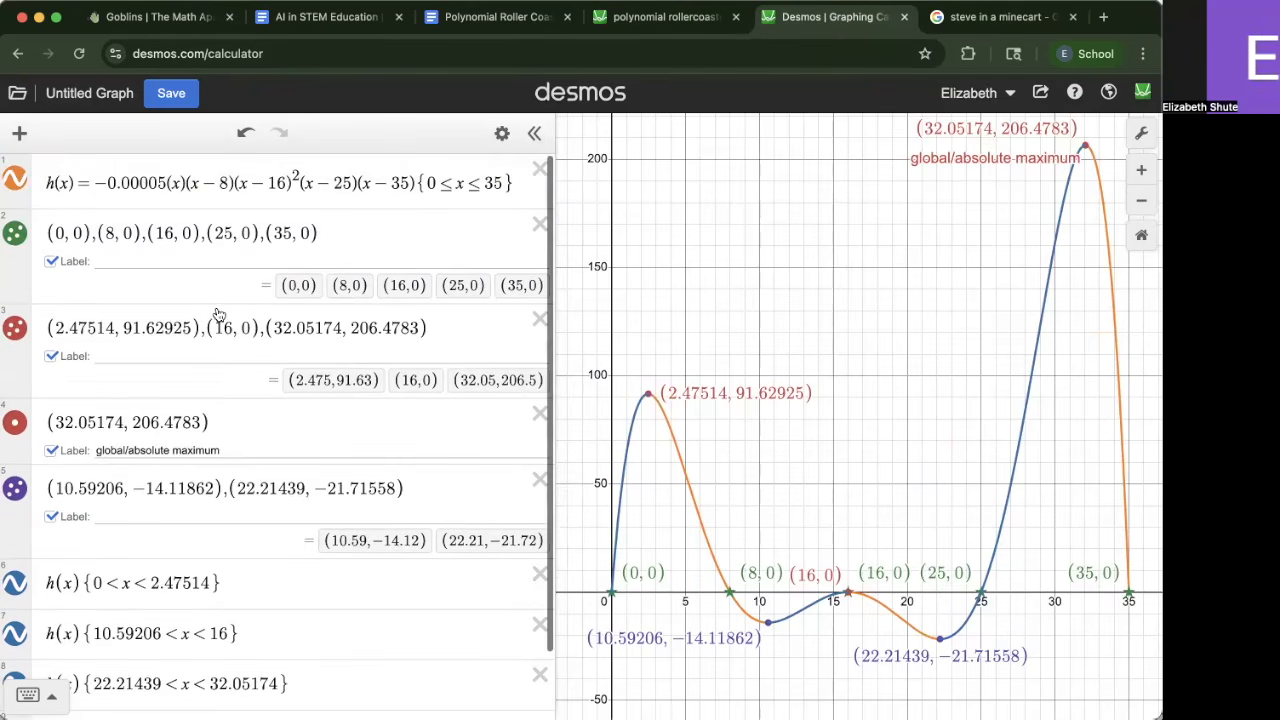
pyautogui.scroll(-2, 200, 310)
pyautogui.click(18, 138)
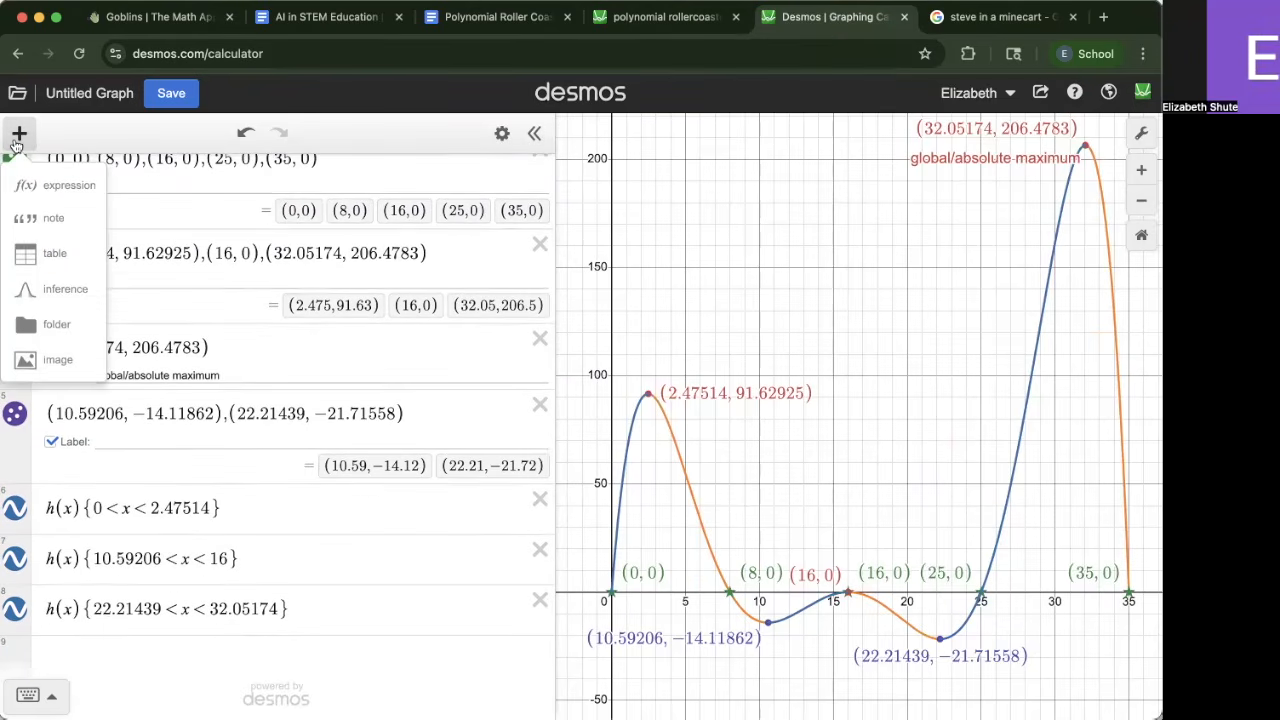
pyautogui.click(70, 372)
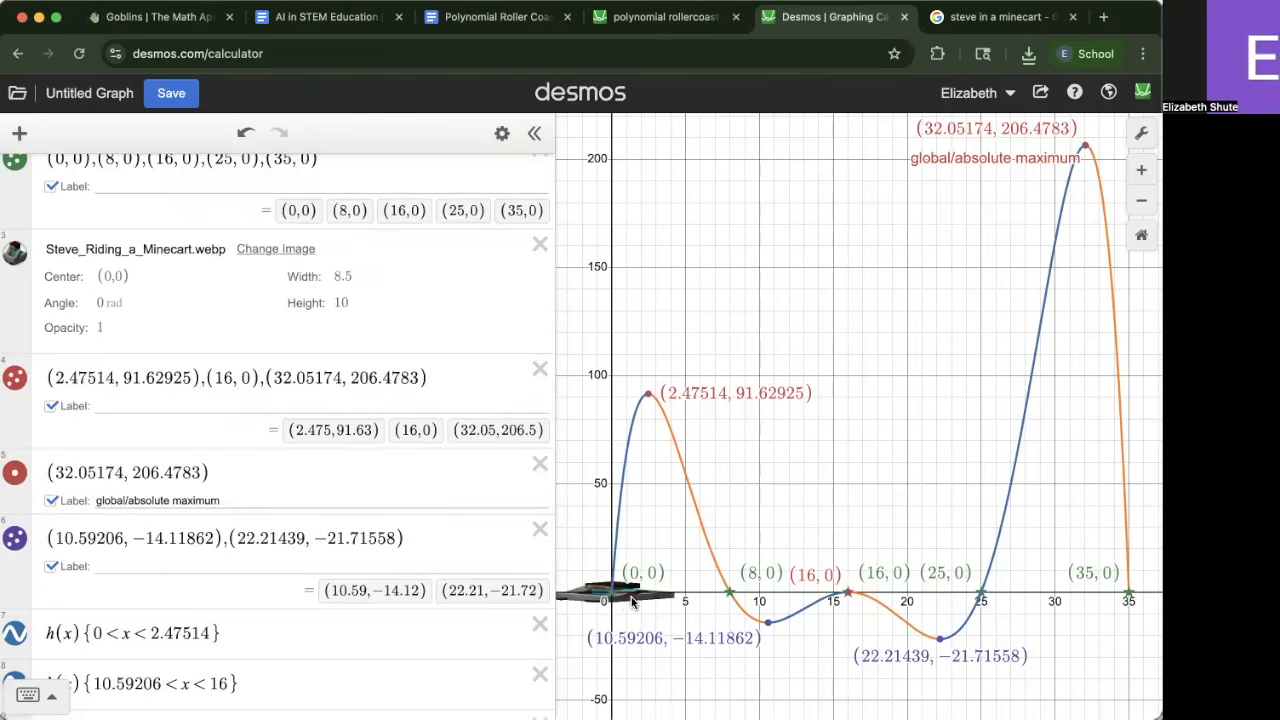
pyautogui.click(634, 600)
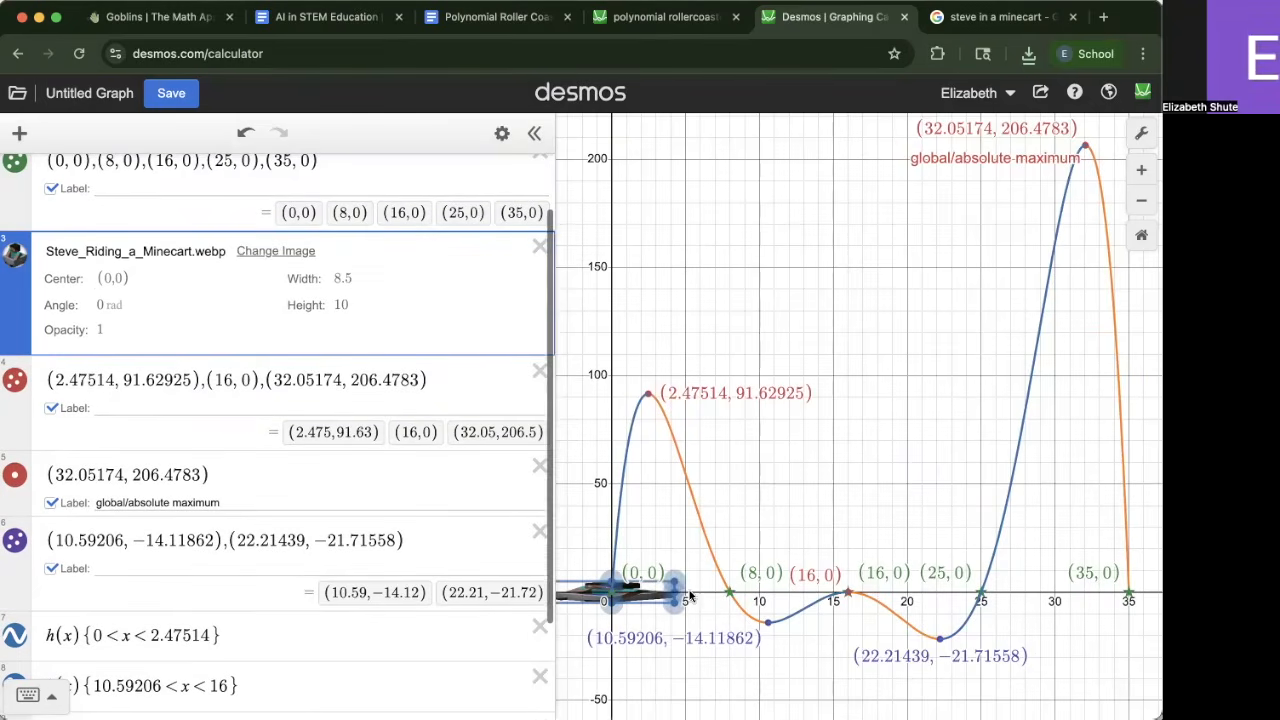
# Resize and flip the minecart image to width −4.2 and height 23.96
pyautogui.moveTo(675, 596); pyautogui.dragTo(642, 590)
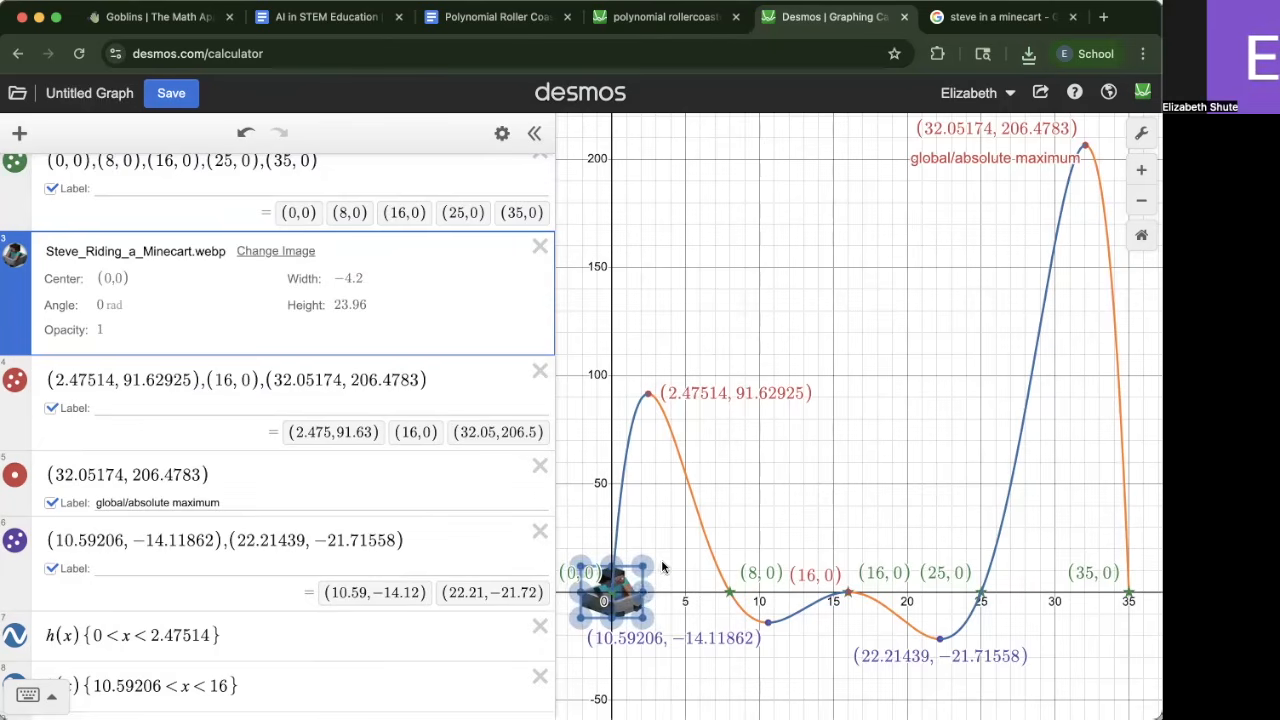
pyautogui.click(116, 278)
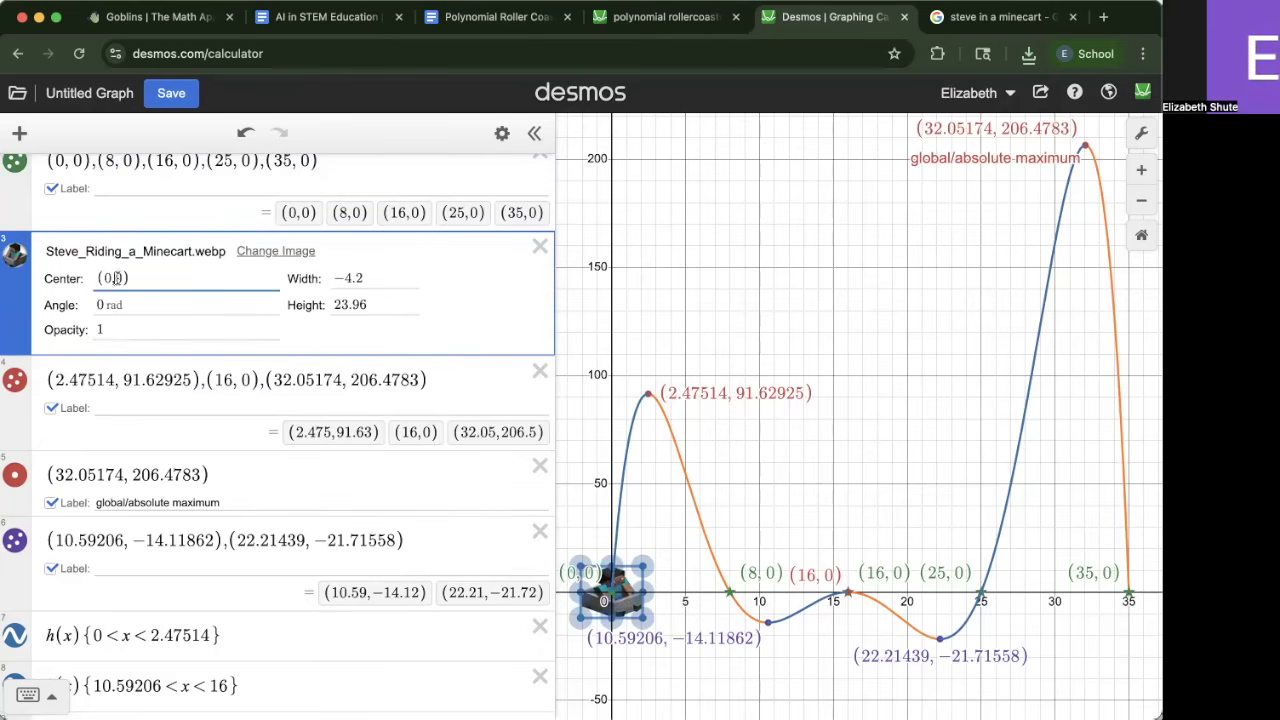
pyautogui.moveTo(652, 550)
pyautogui.mouseDown()
pyautogui.moveTo(678, 528)
pyautogui.moveTo(636, 548)
pyautogui.moveTo(640, 571)
pyautogui.mouseUp()
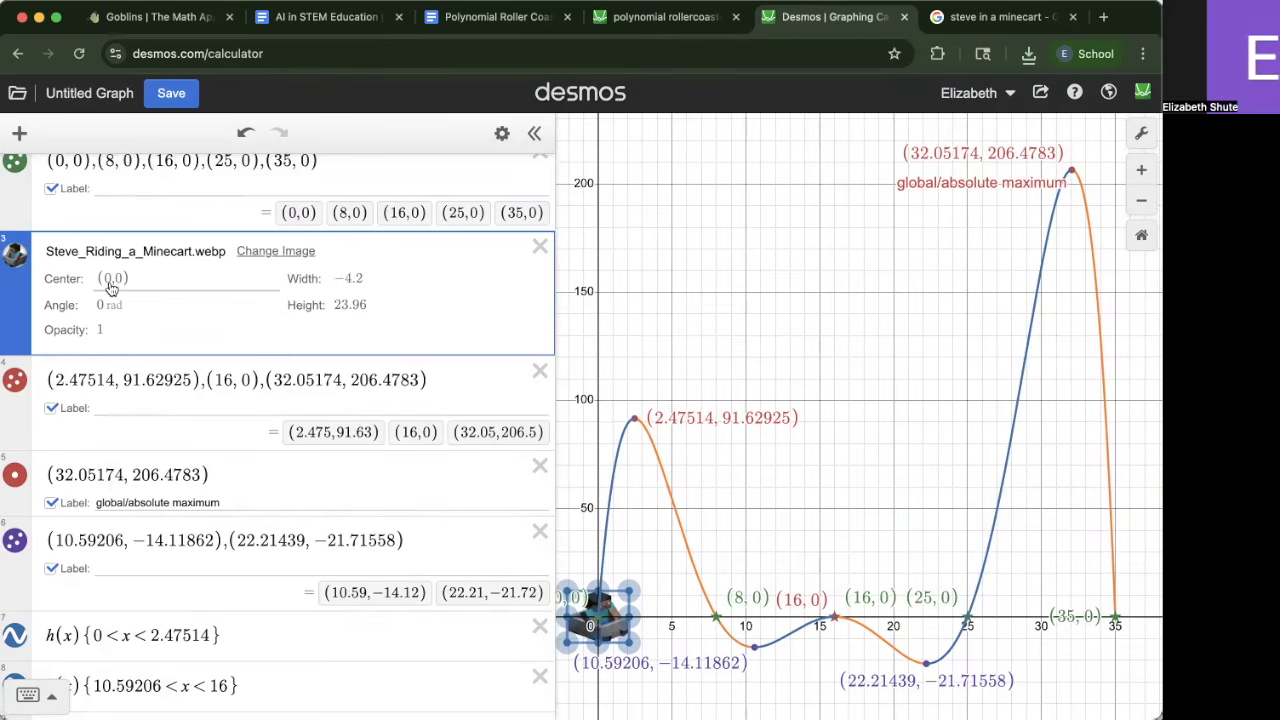
# Check the center expression used for the image in the reference roller coaster graph
pyautogui.click(677, 50)
pyautogui.click(674, 24)
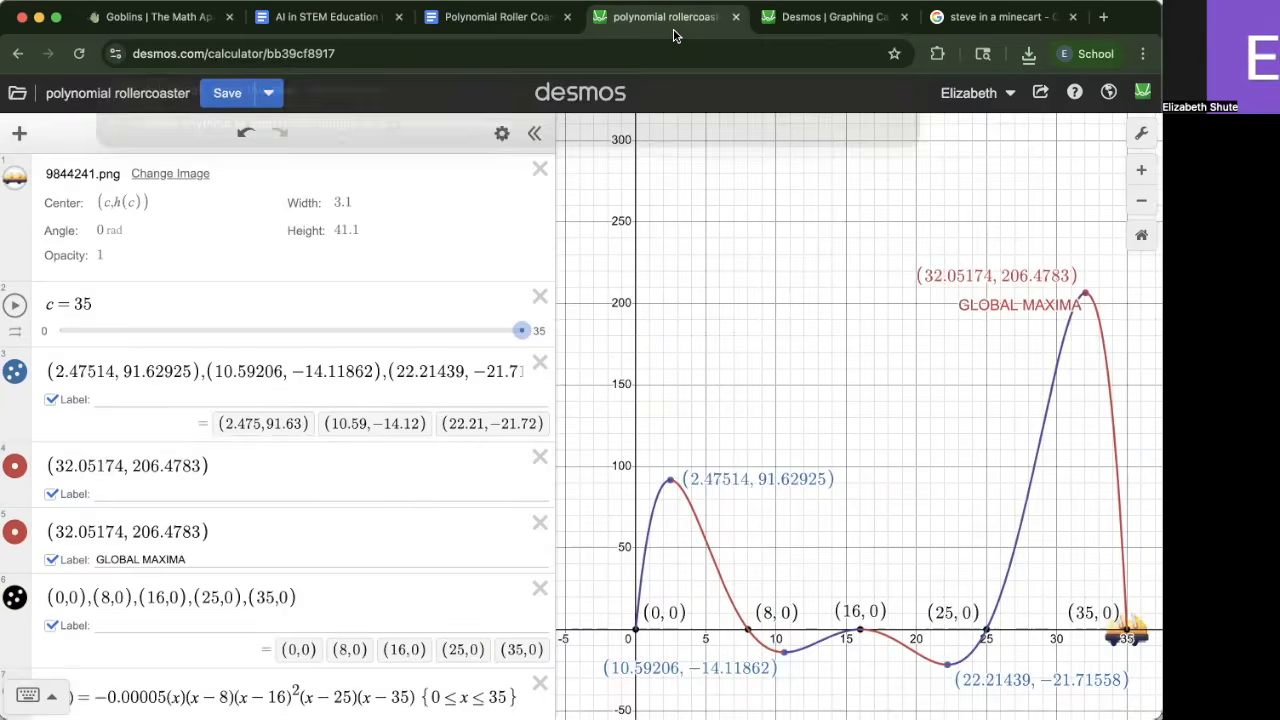
pyautogui.click(103, 197)
pyautogui.moveTo(171, 206); pyautogui.dragTo(86, 206)
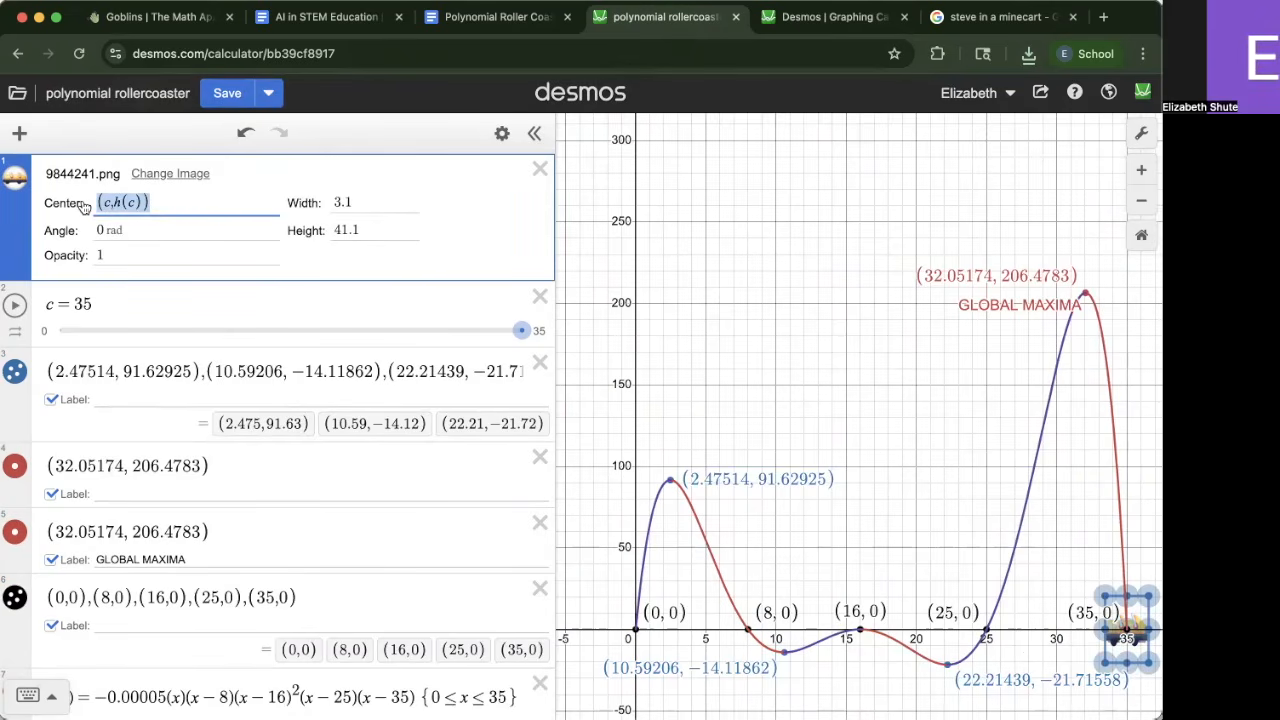
pyautogui.click(812, 24)
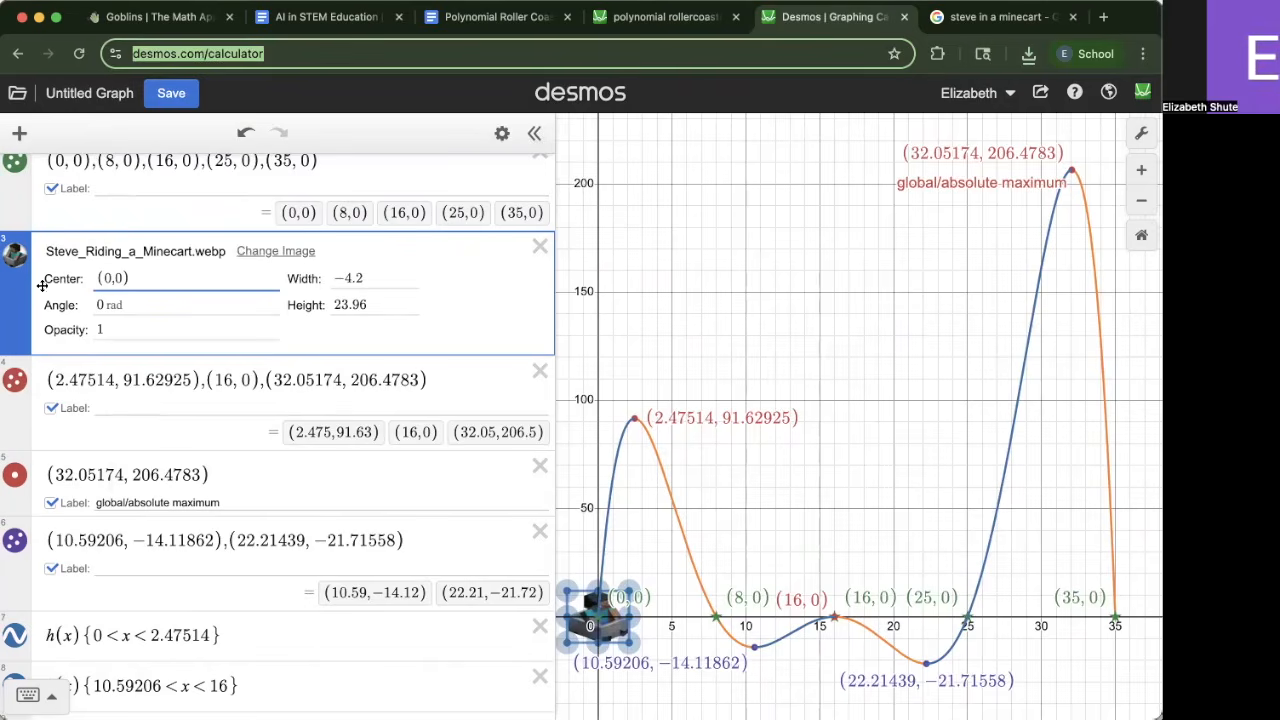
# Set the minecart image's center to (c,h(c)) and add a slider for c
pyautogui.click(113, 278)
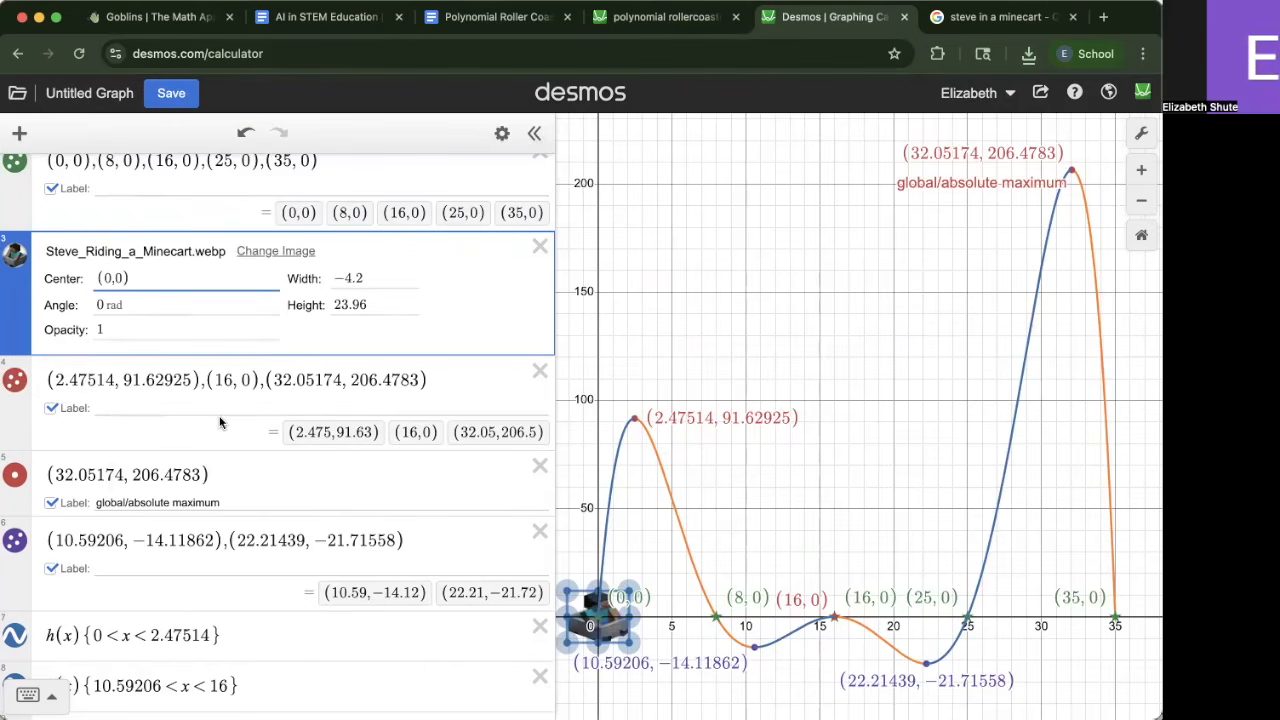
pyautogui.press('BackSpace')
pyautogui.write('c')
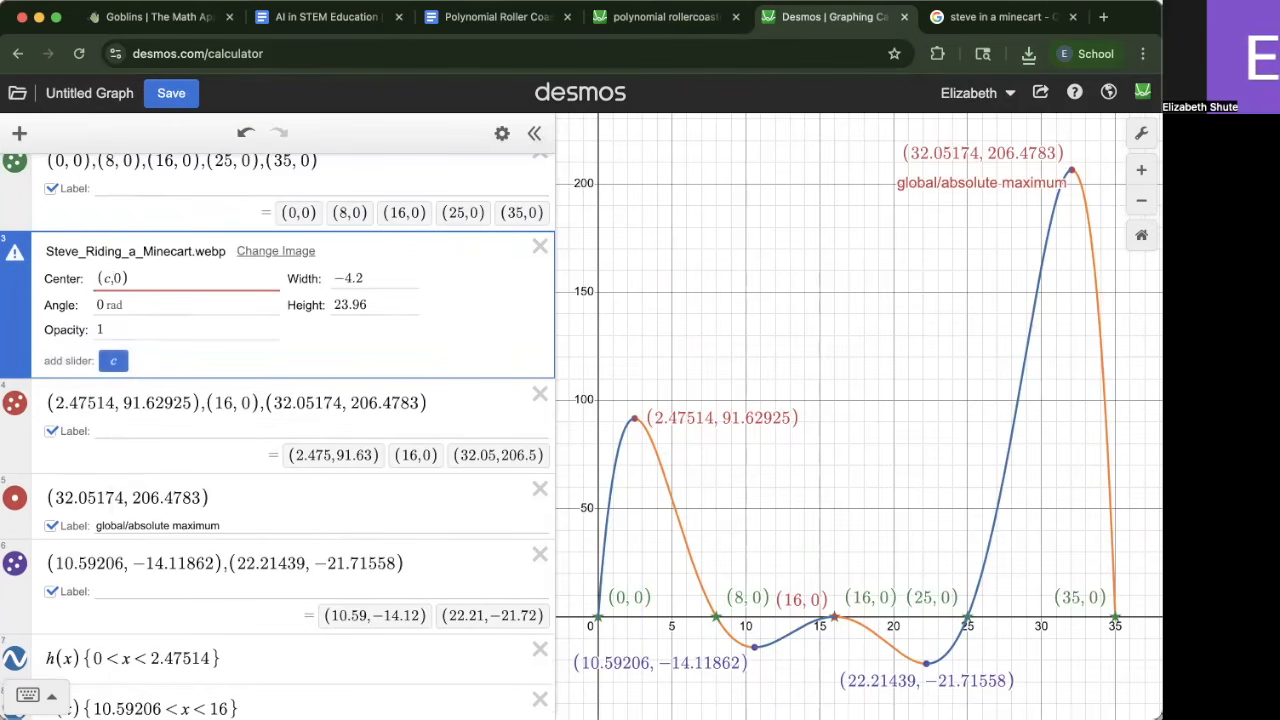
pyautogui.press('Delete')
pyautogui.press('Delete')
pyautogui.write(',h')
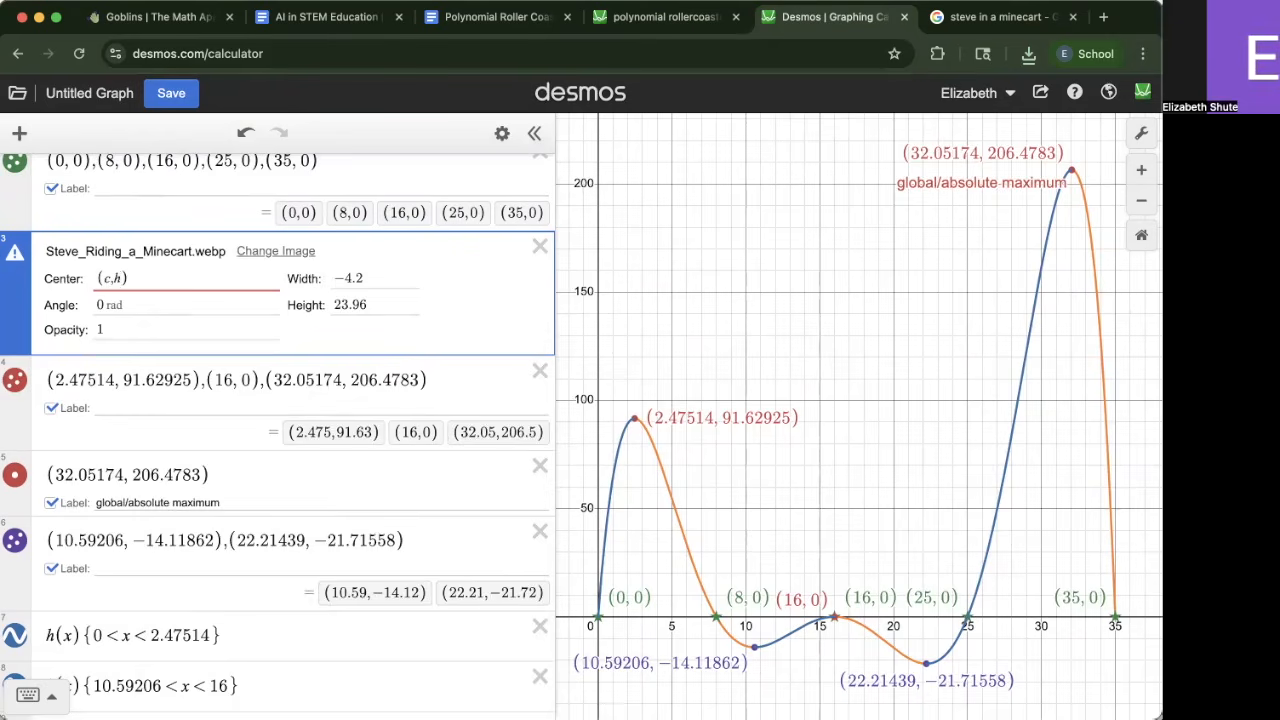
pyautogui.write('(c')
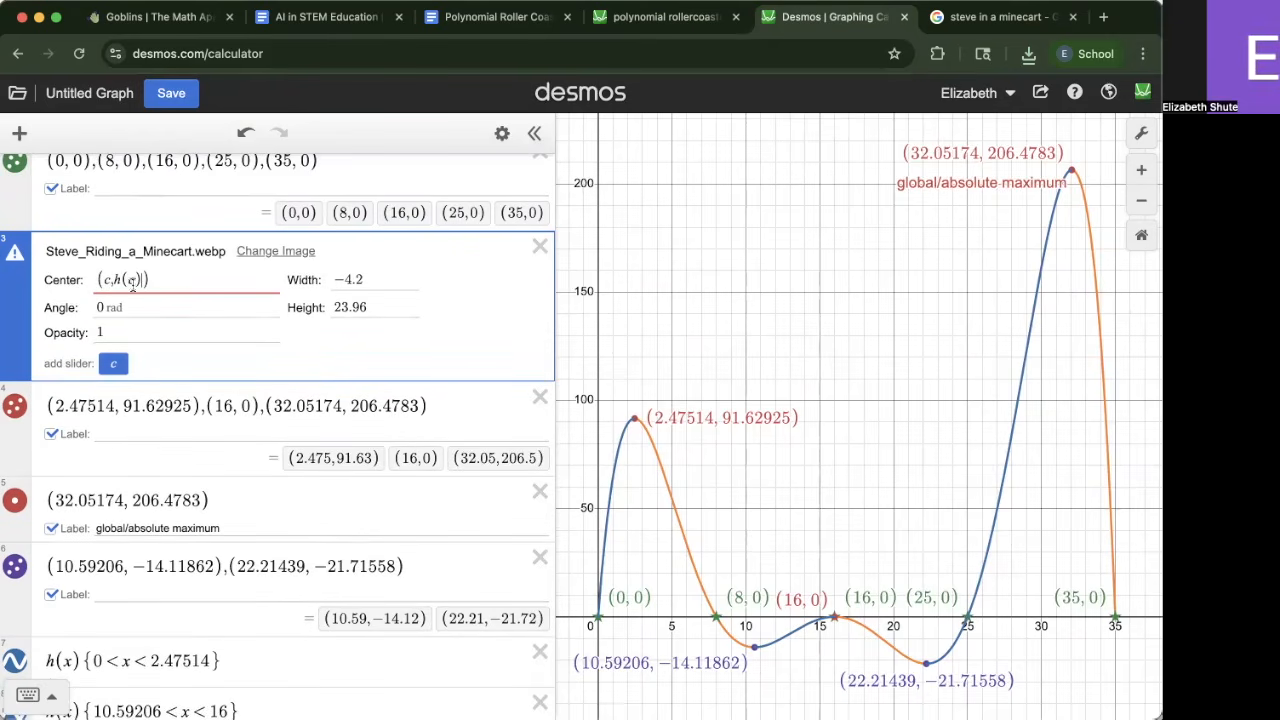
pyautogui.scroll(2, 108, 282)
pyautogui.click(50, 183)
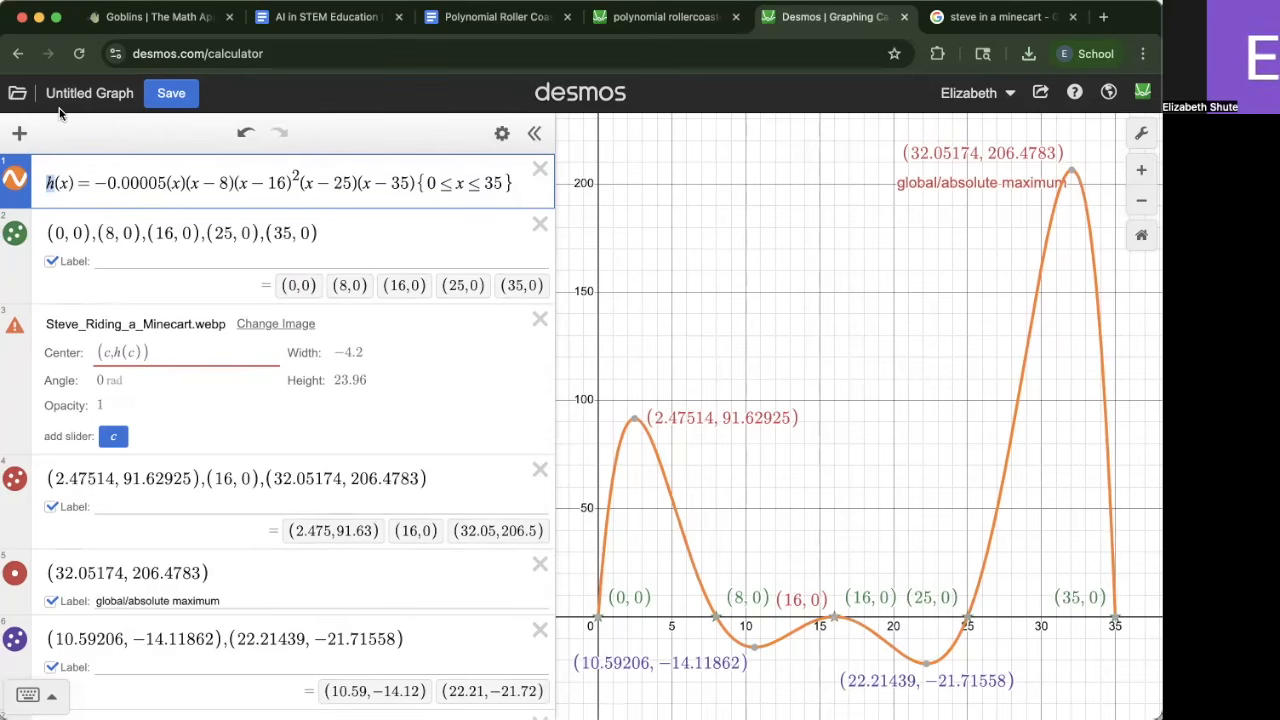
pyautogui.click(114, 436)
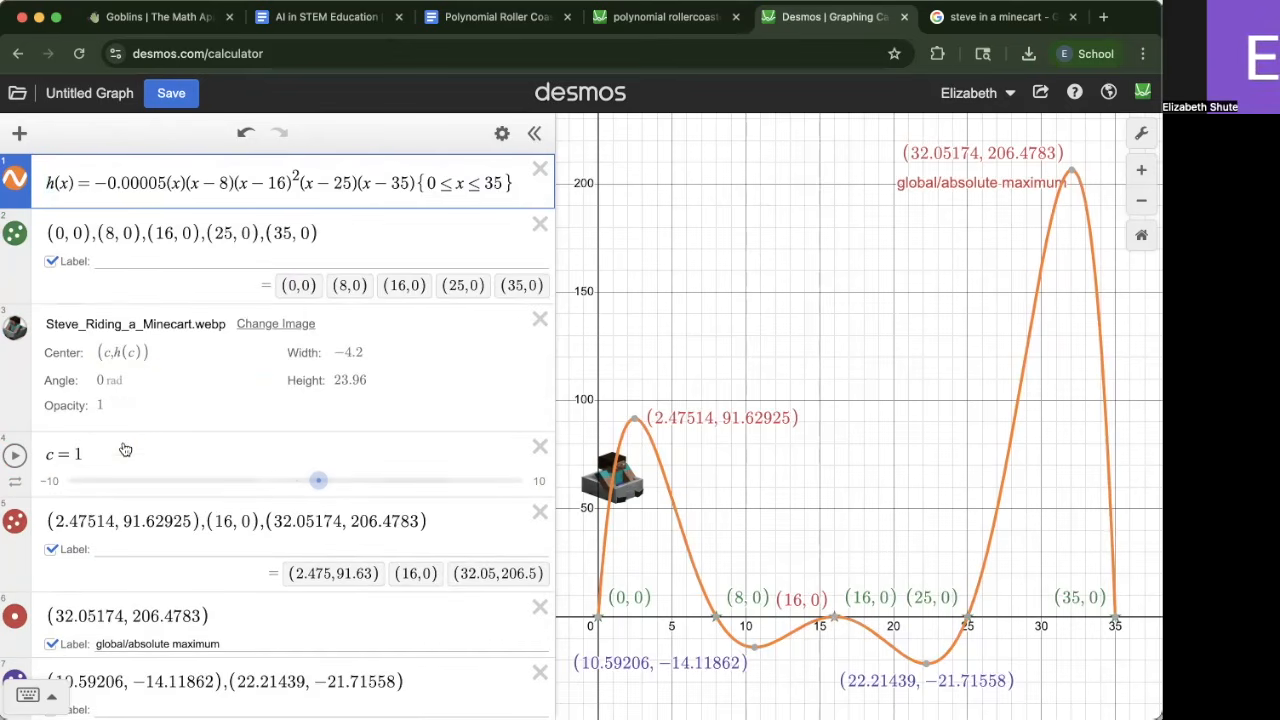
# Set the c slider's range to run from 0 to 35
pyautogui.moveTo(318, 481); pyautogui.dragTo(540, 522)
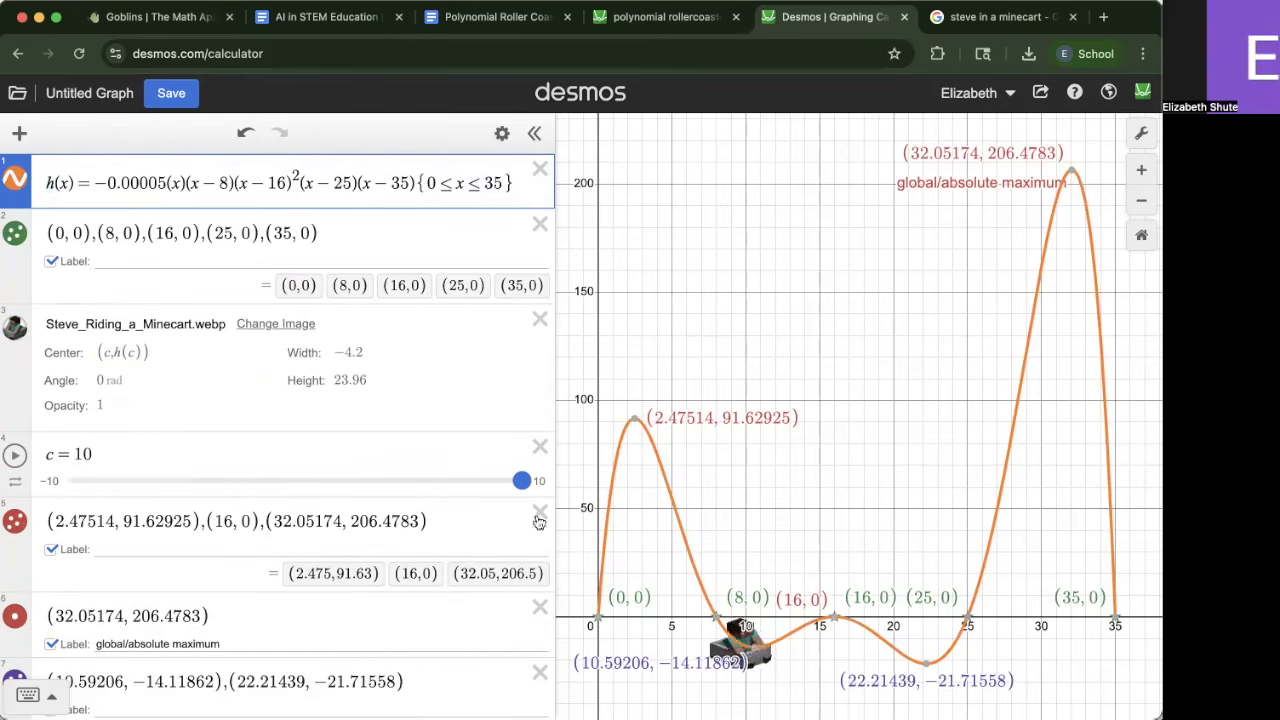
pyautogui.moveTo(628, 522); pyautogui.dragTo(634, 464)
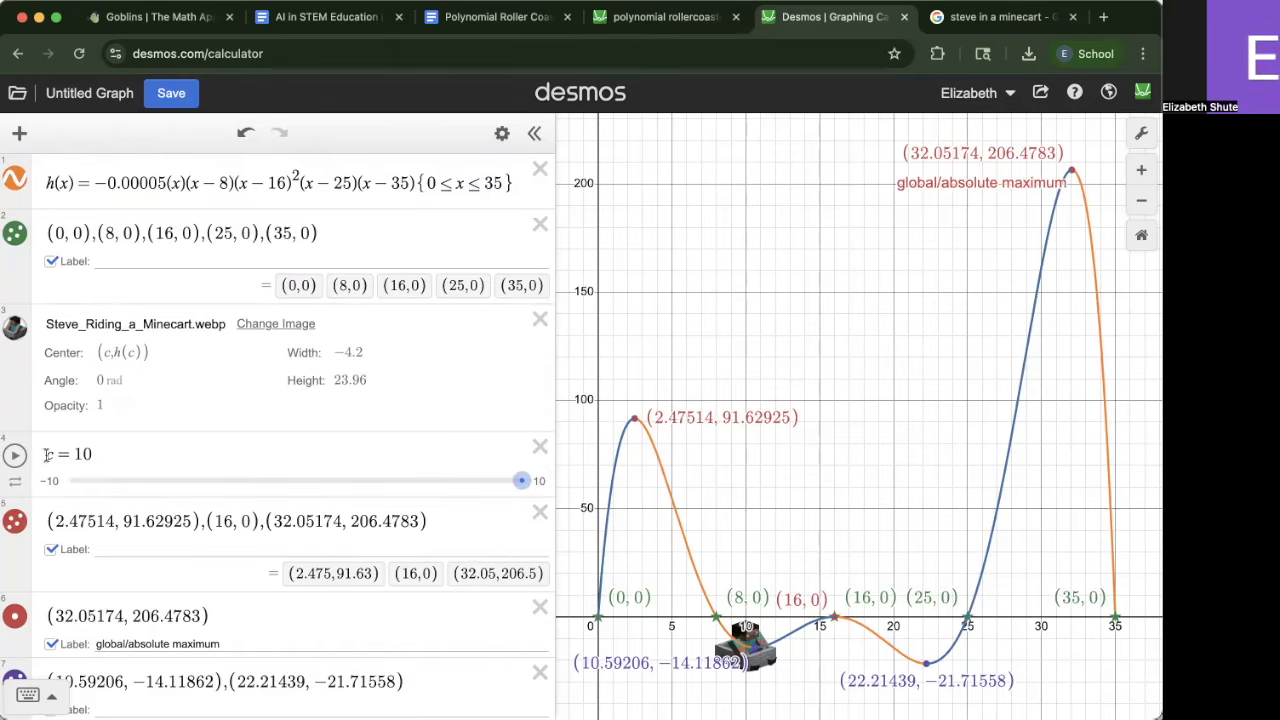
pyautogui.click(127, 452)
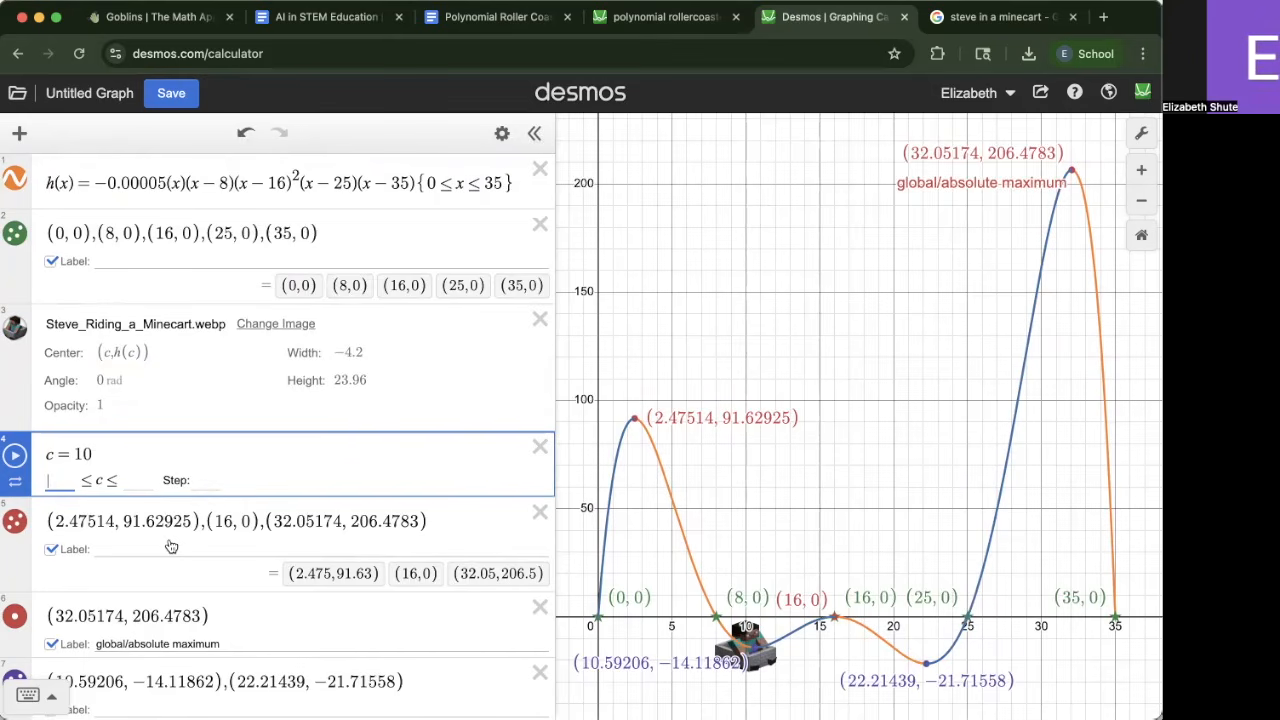
pyautogui.write('0')
pyautogui.press('Tab')
# Play and pause the c animation to run the cart along the curve, then set c to 35
pyautogui.click(16, 456)
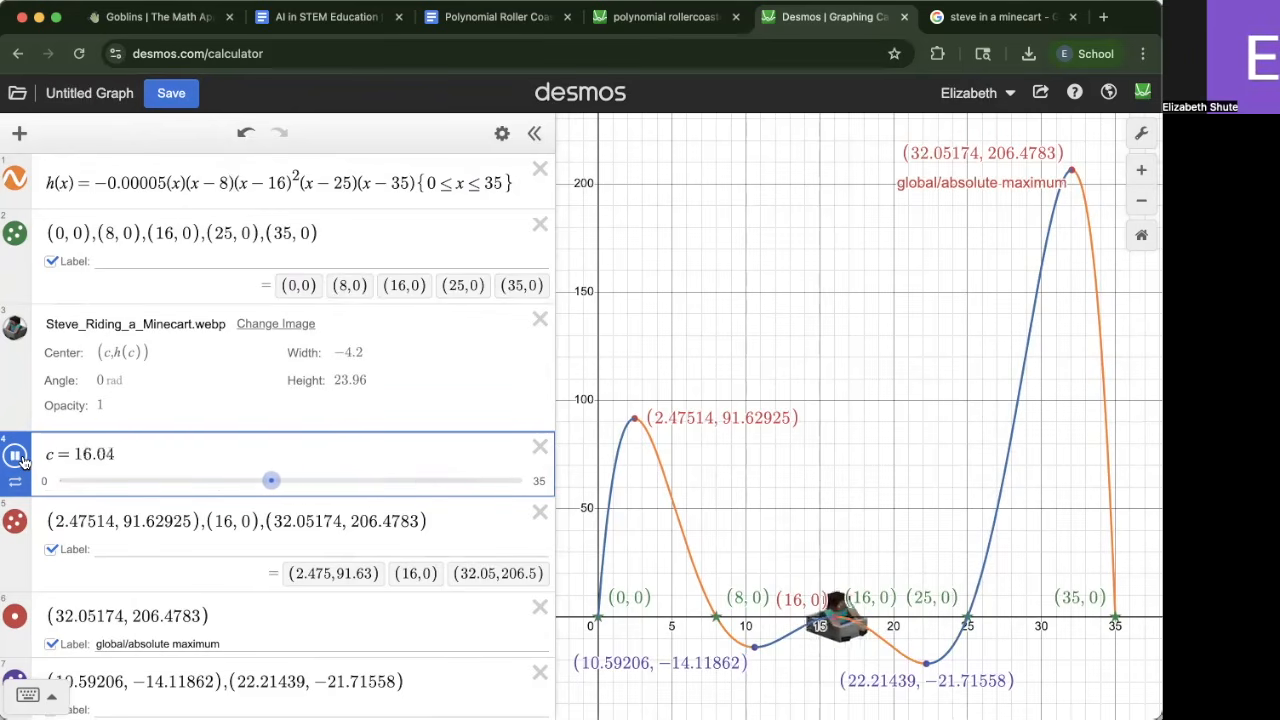
pyautogui.click(16, 456)
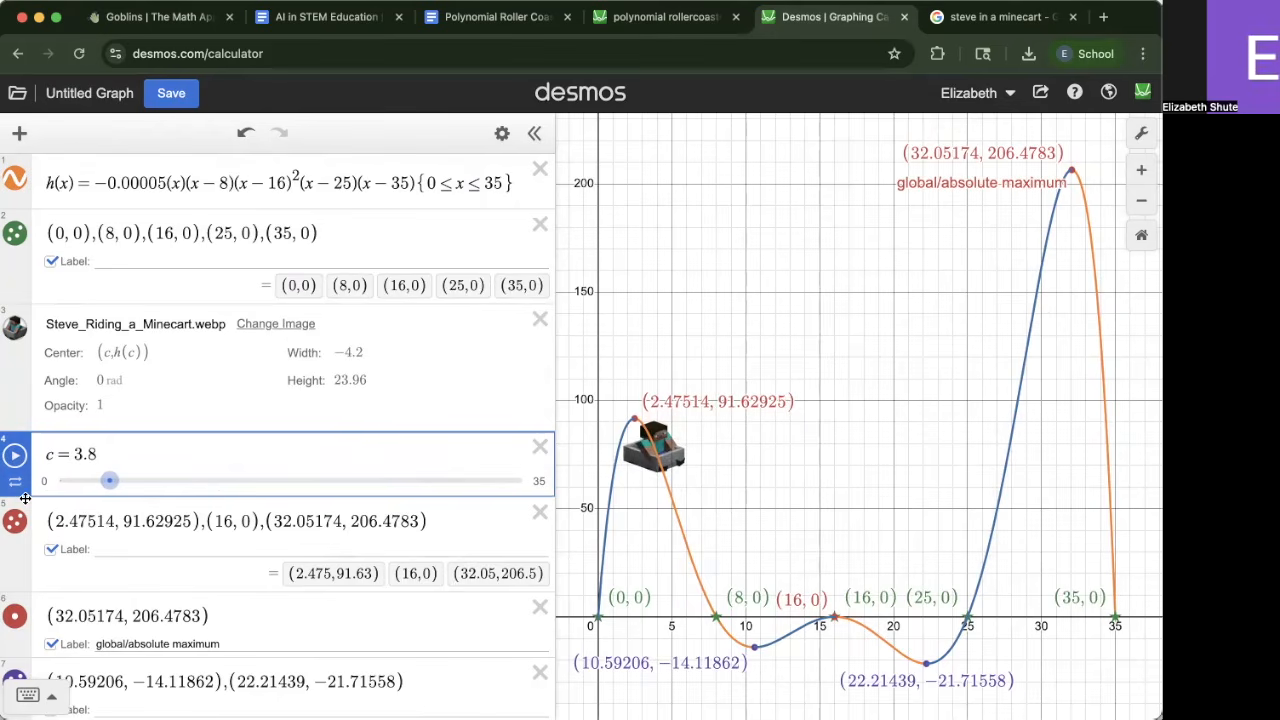
pyautogui.click(15, 481)
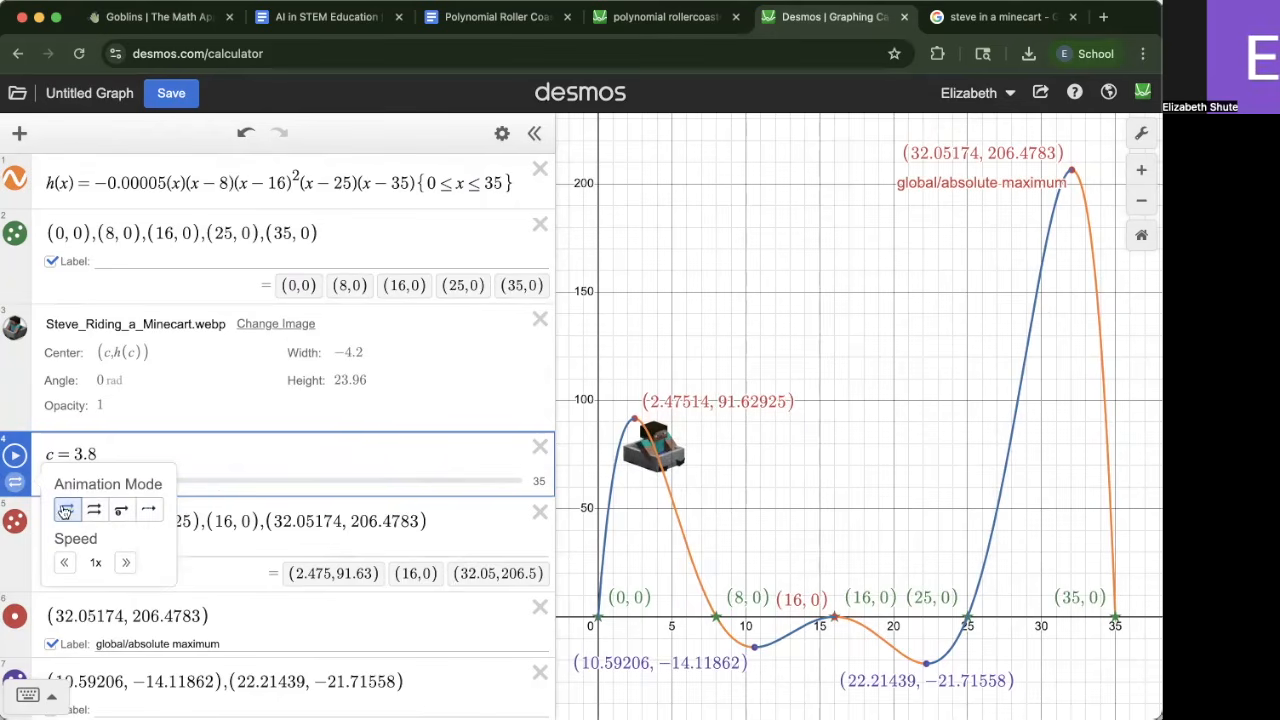
pyautogui.click(161, 450)
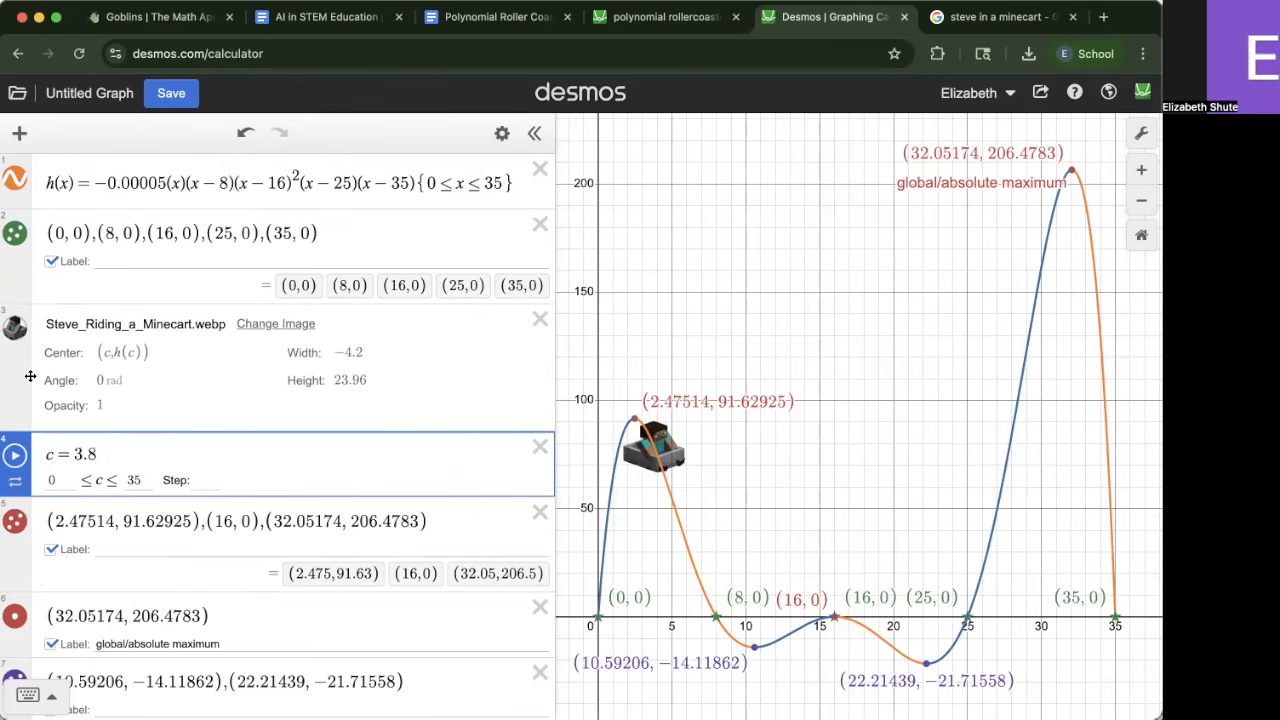
pyautogui.click(373, 585)
pyautogui.moveTo(110, 483); pyautogui.dragTo(562, 590)
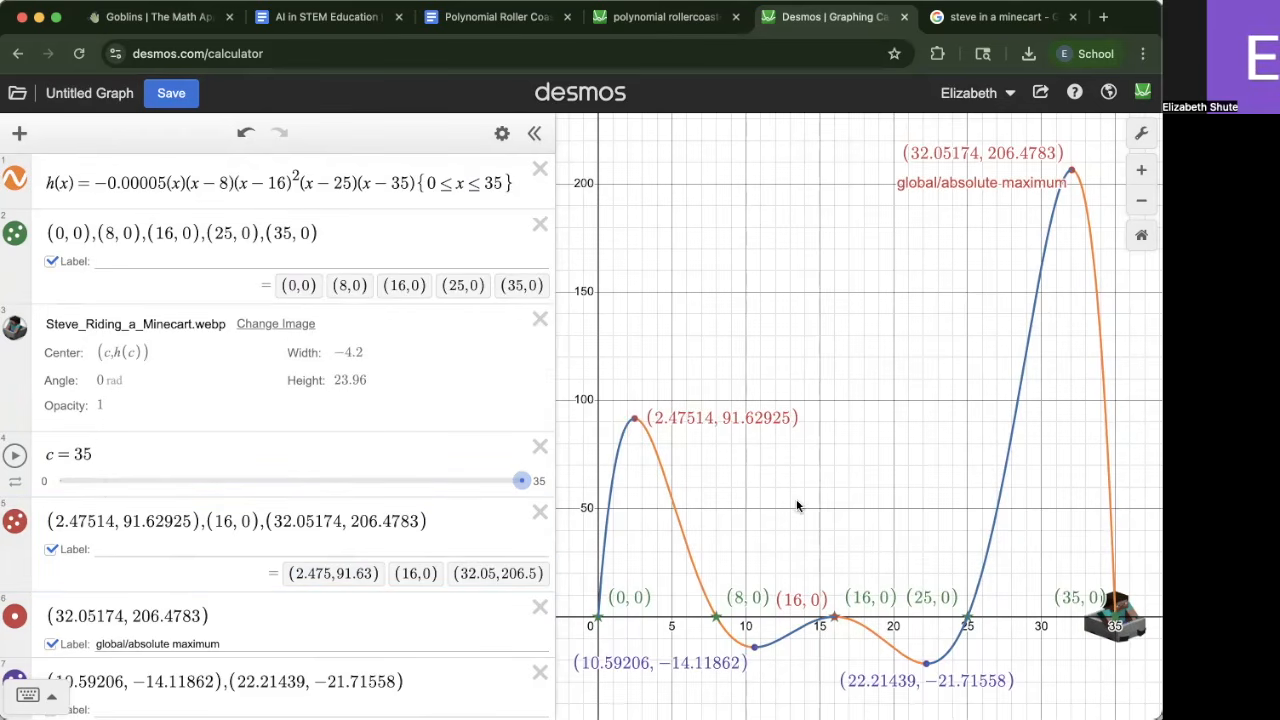
# Hide the expression list and drag the cart back onto the curve near x = 6.5
pyautogui.click(534, 133)
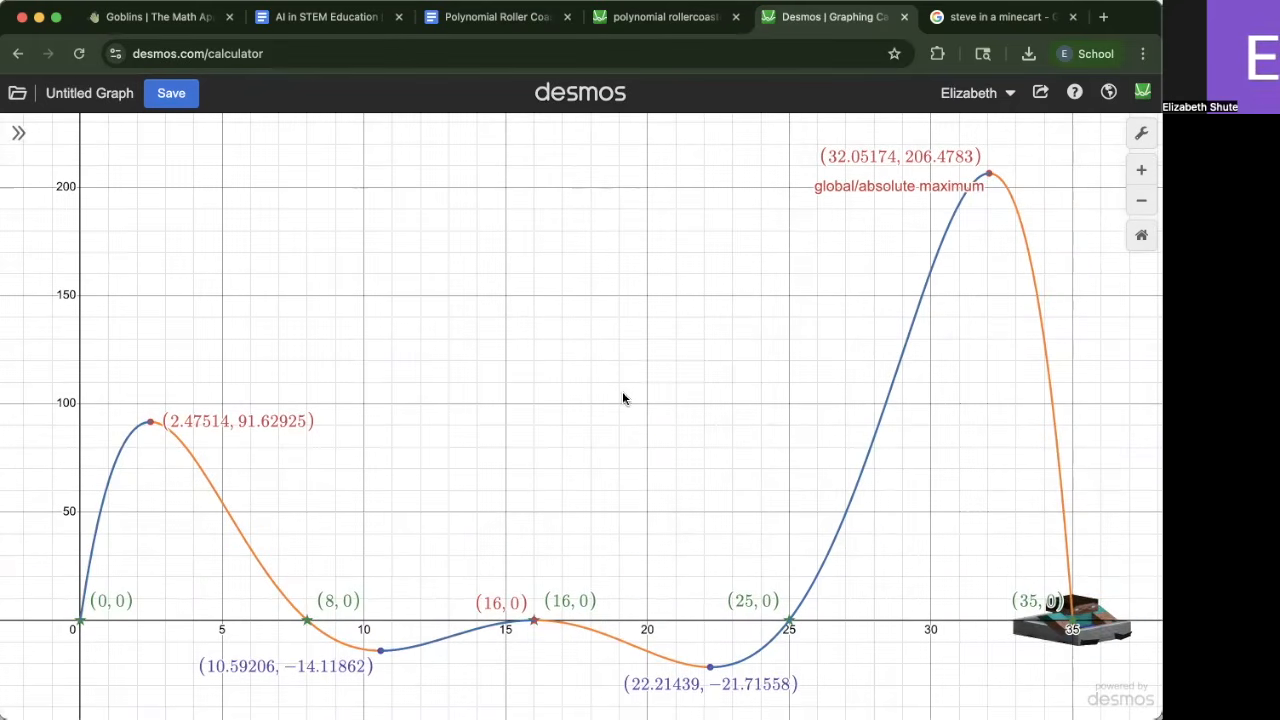
pyautogui.click(1100, 613)
pyautogui.moveTo(1136, 616); pyautogui.dragTo(266, 363)
pyautogui.click(438, 434)
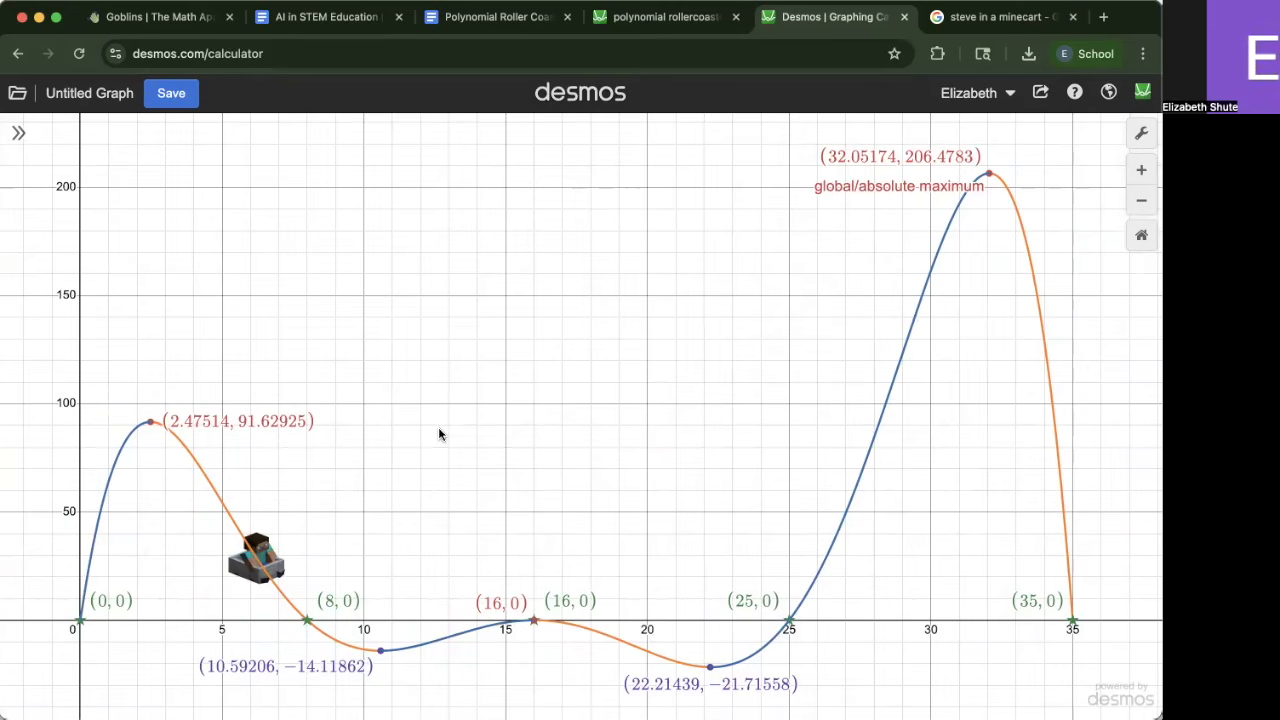
pyautogui.moveTo(440, 434); pyautogui.dragTo(474, 437)
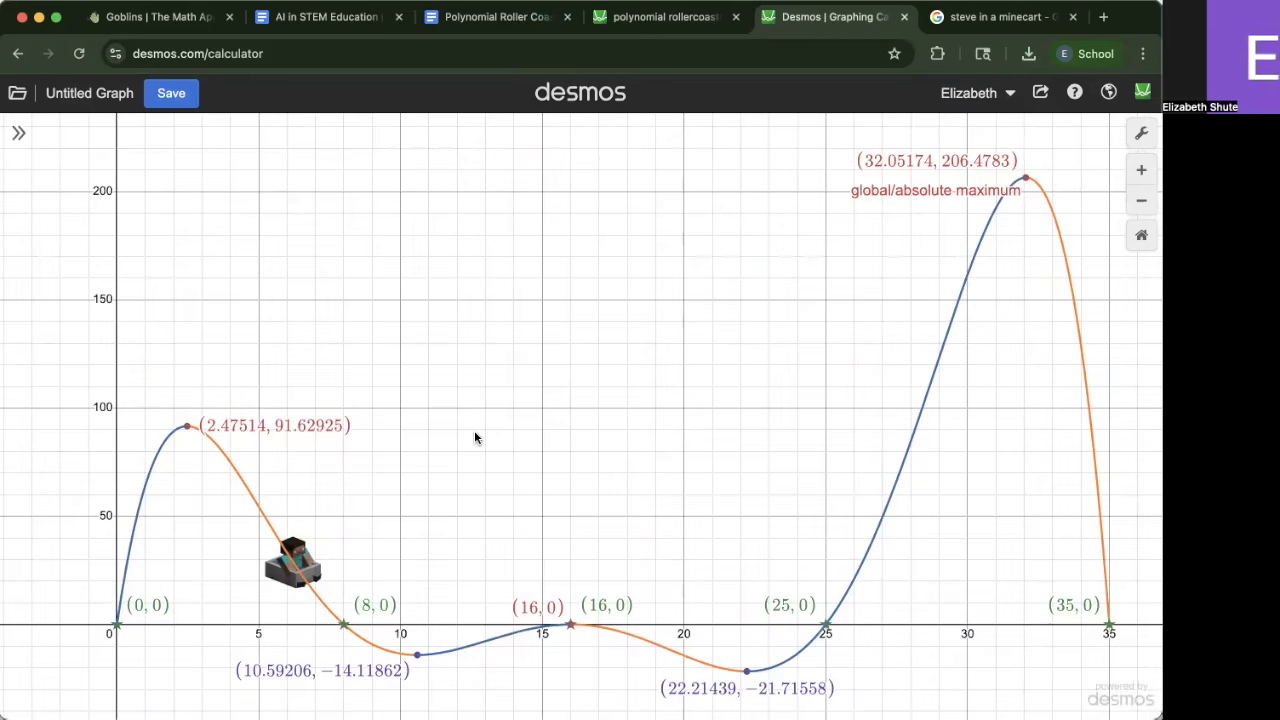
# Compare the graph with the reference roller coaster graph's full view
pyautogui.click(690, 17)
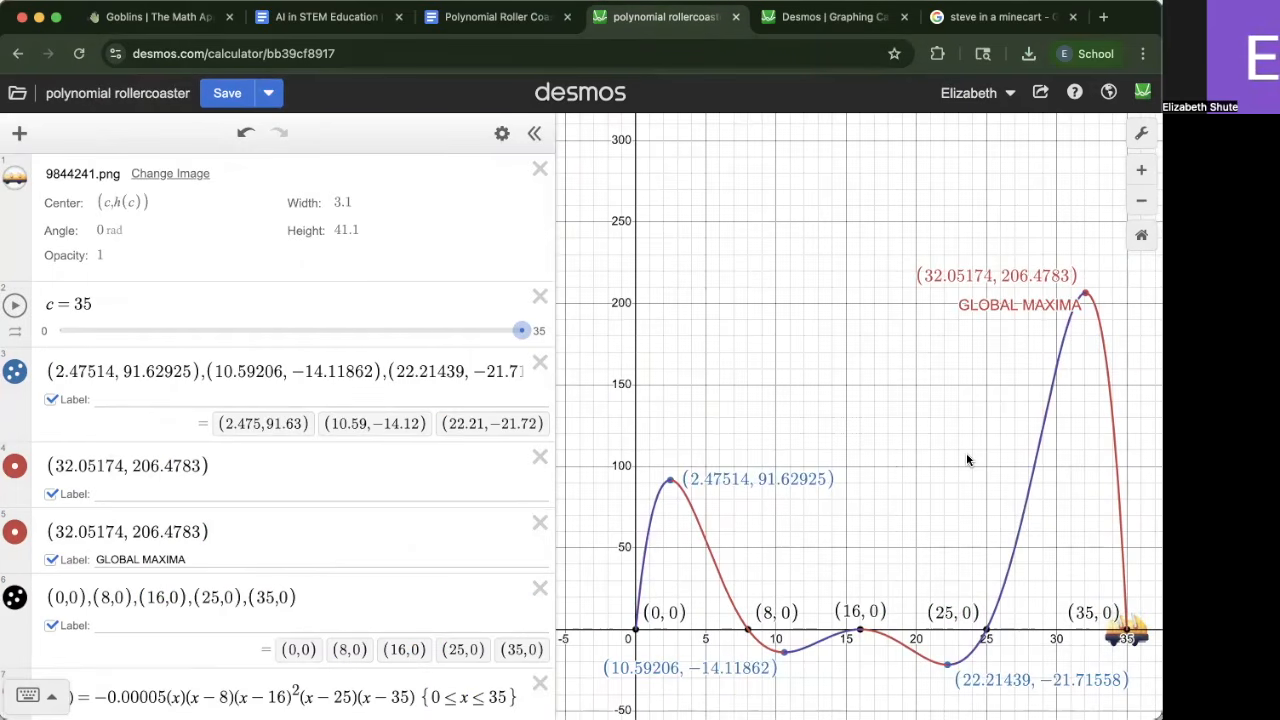
pyautogui.click(534, 133)
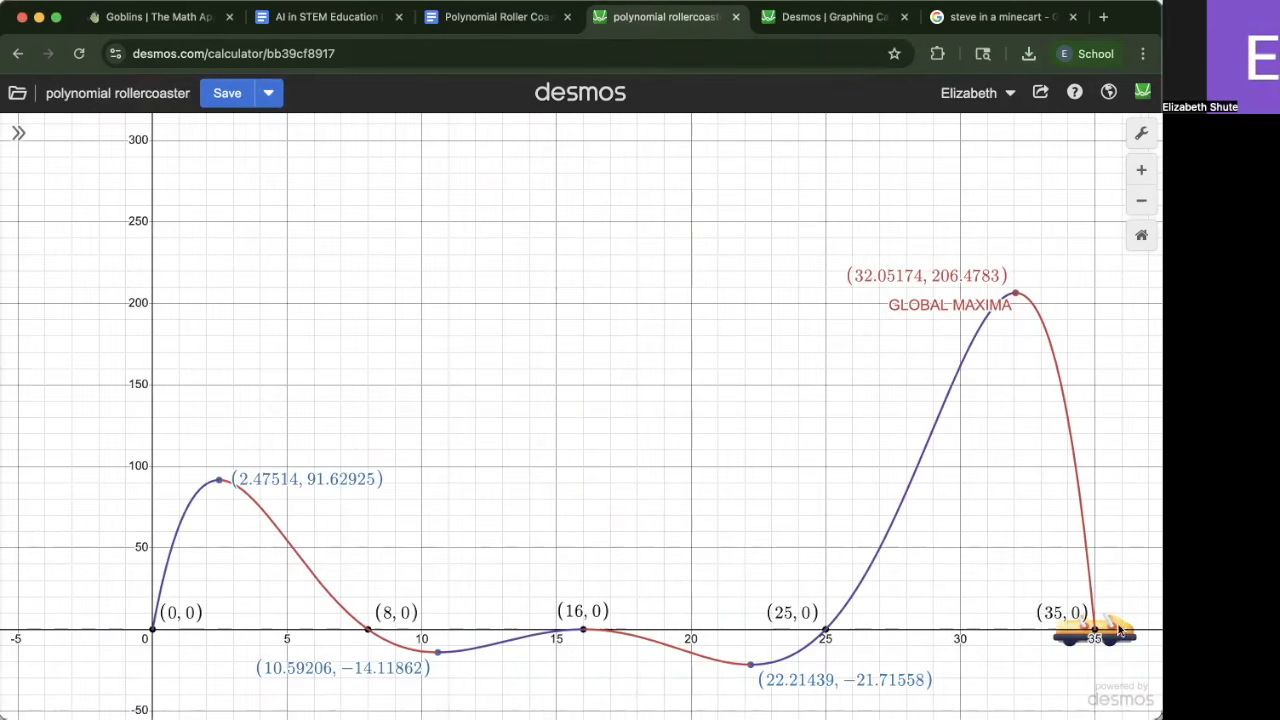
pyautogui.moveTo(1038, 612); pyautogui.dragTo(1004, 558)
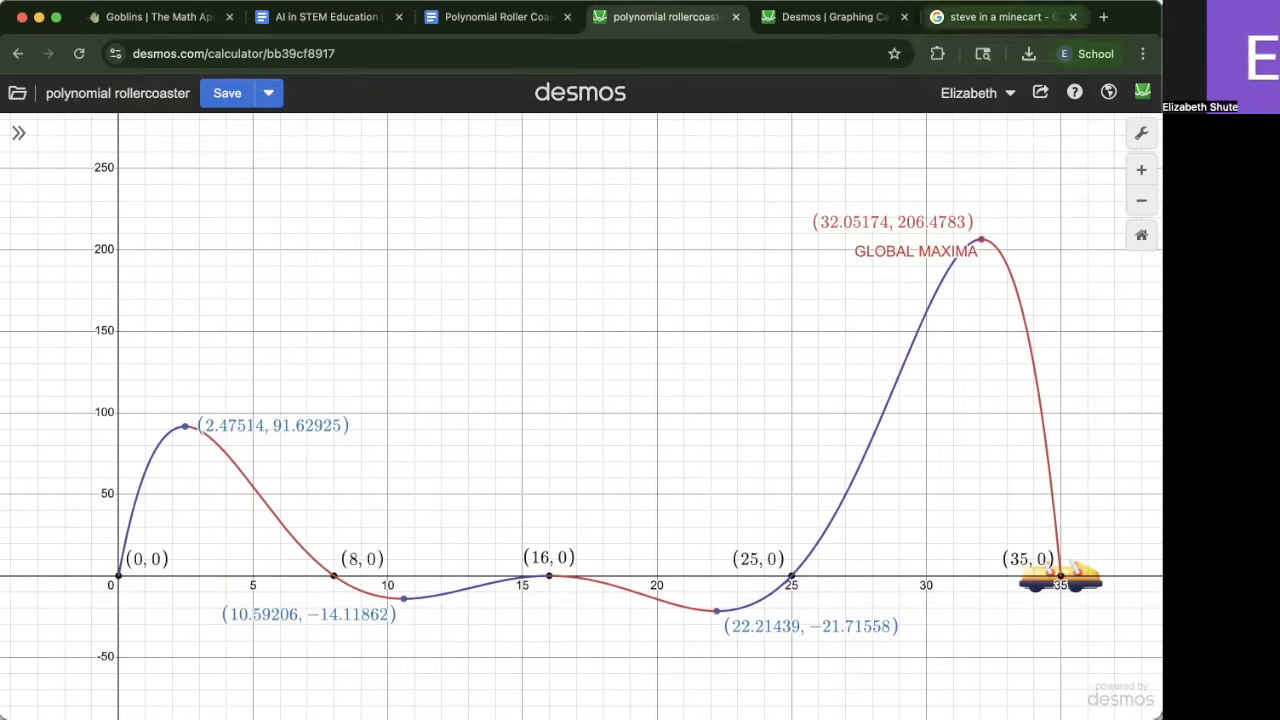
pyautogui.click(788, 28)
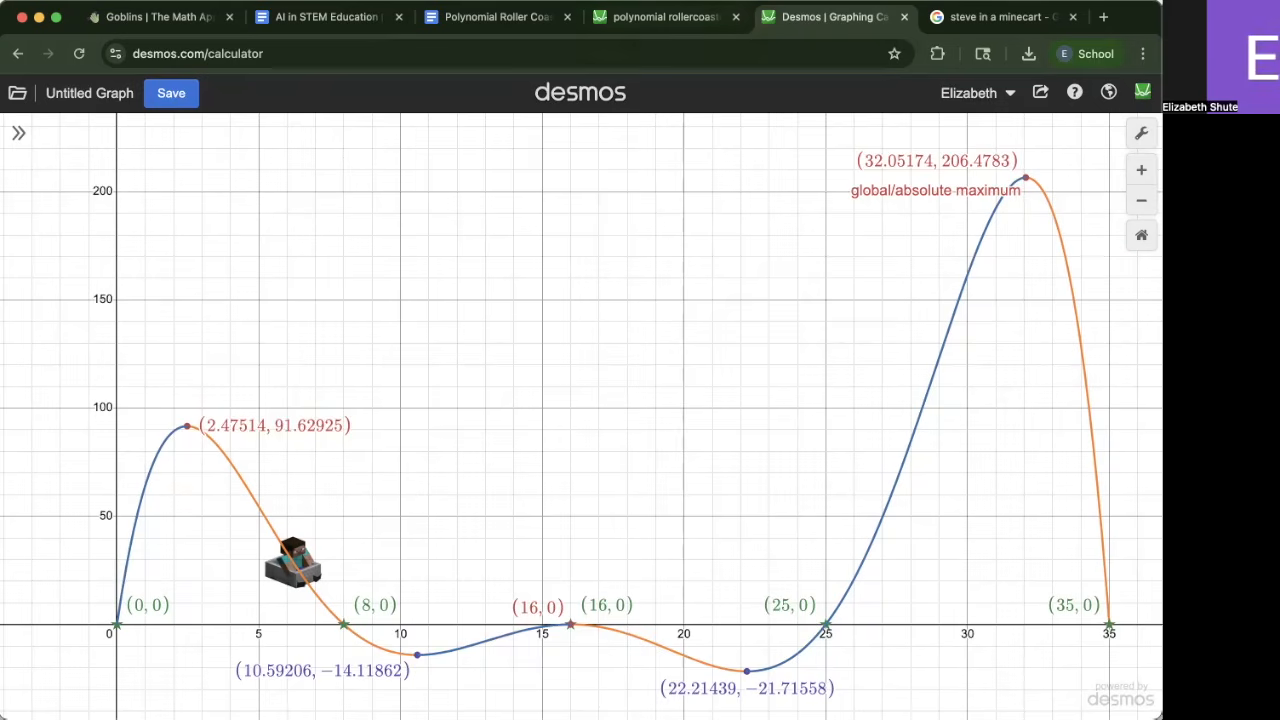
# Review the graph requirements in the Polynomial Roller Coaster Rubric document
pyautogui.click(500, 17)
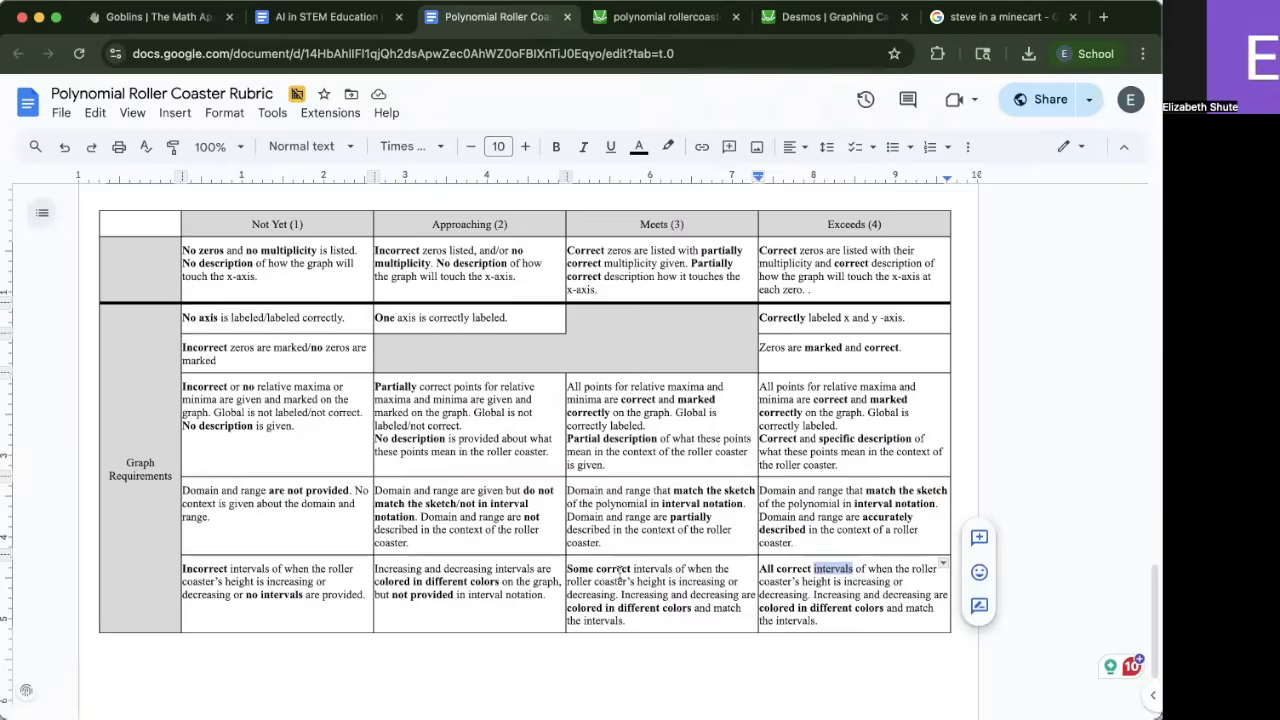
pyautogui.scroll(15, 621, 572)
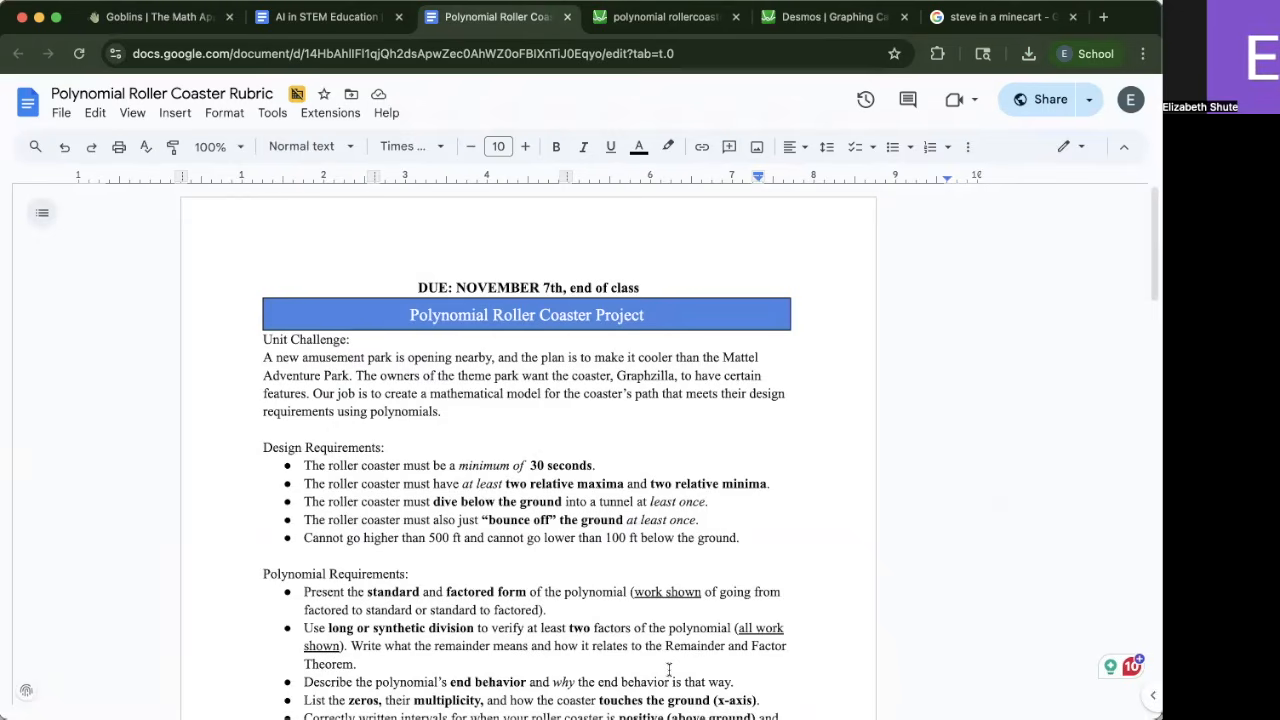
pyautogui.scroll(-5, 669, 669)
pyautogui.scroll(-2, 669, 672)
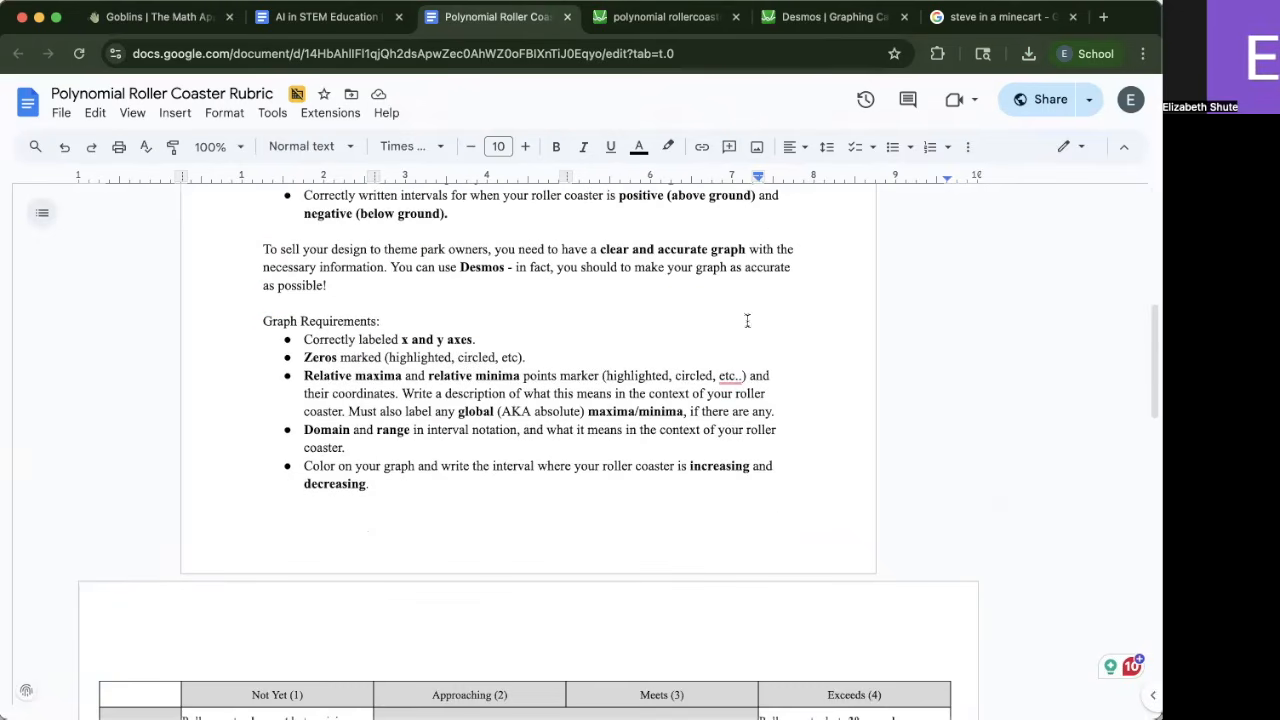
pyautogui.click(837, 17)
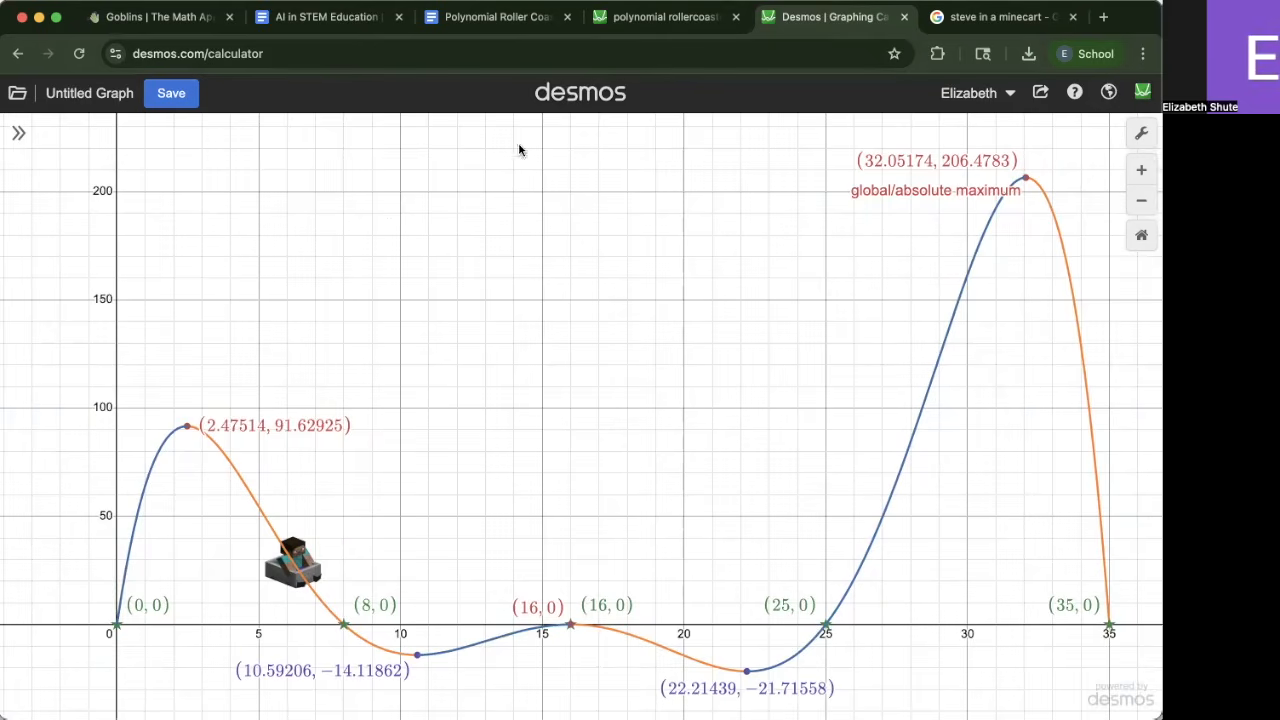